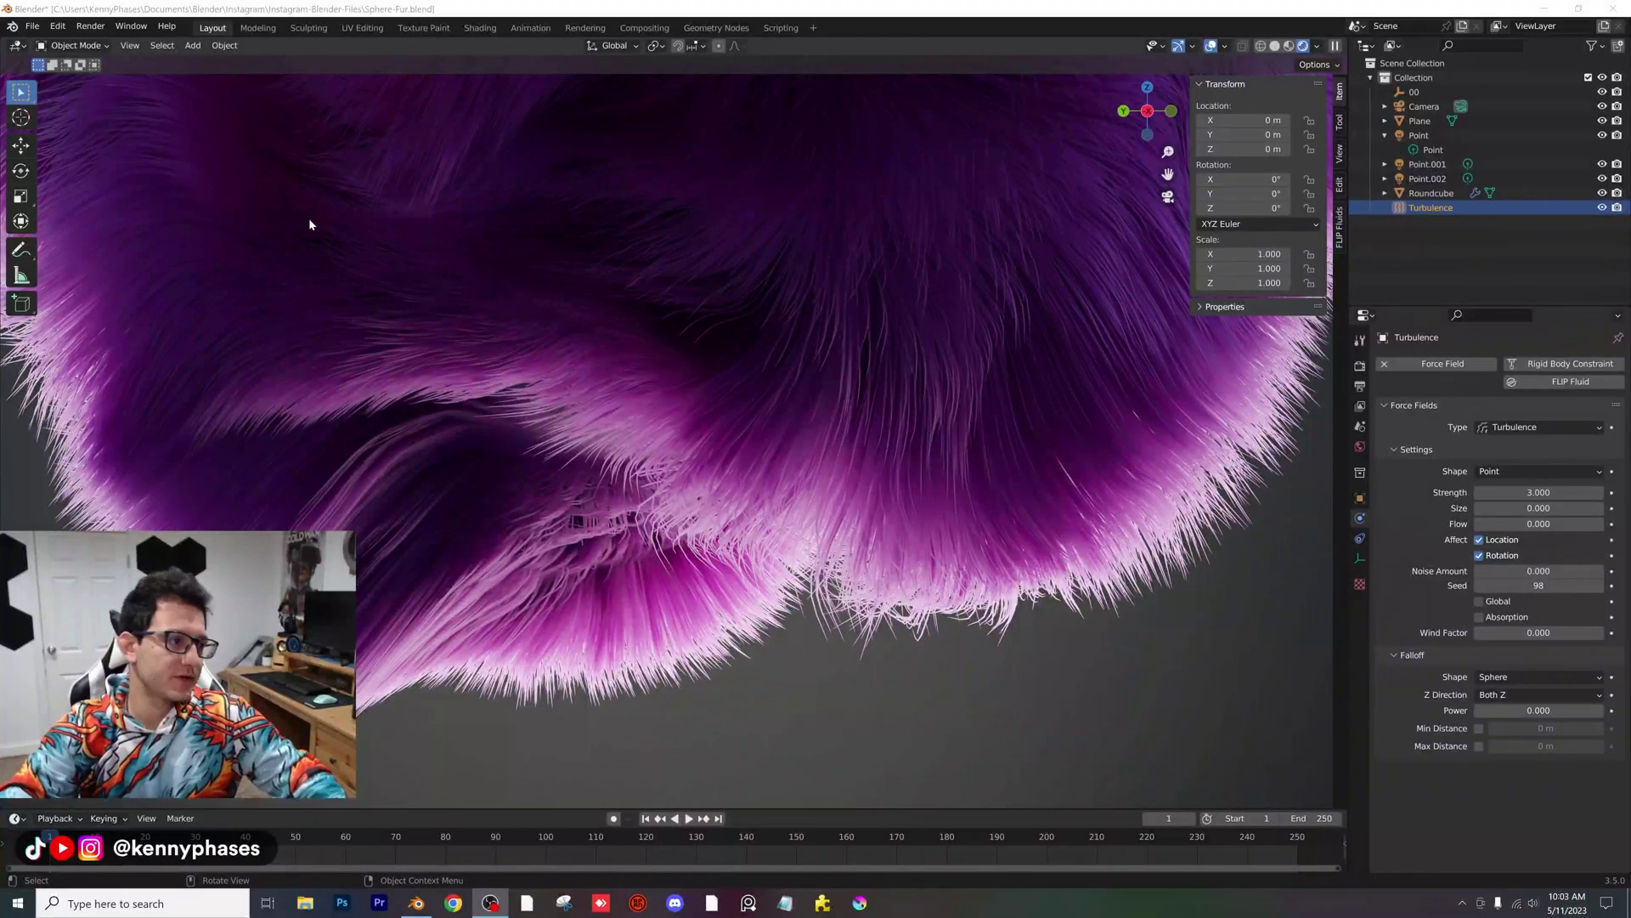
Step: Orbit around the fur sphere, then return to a reframed camera view
{"action": "scroll", "coordinate": [701, 459], "scroll_direction": "down", "scroll_amount": 3}
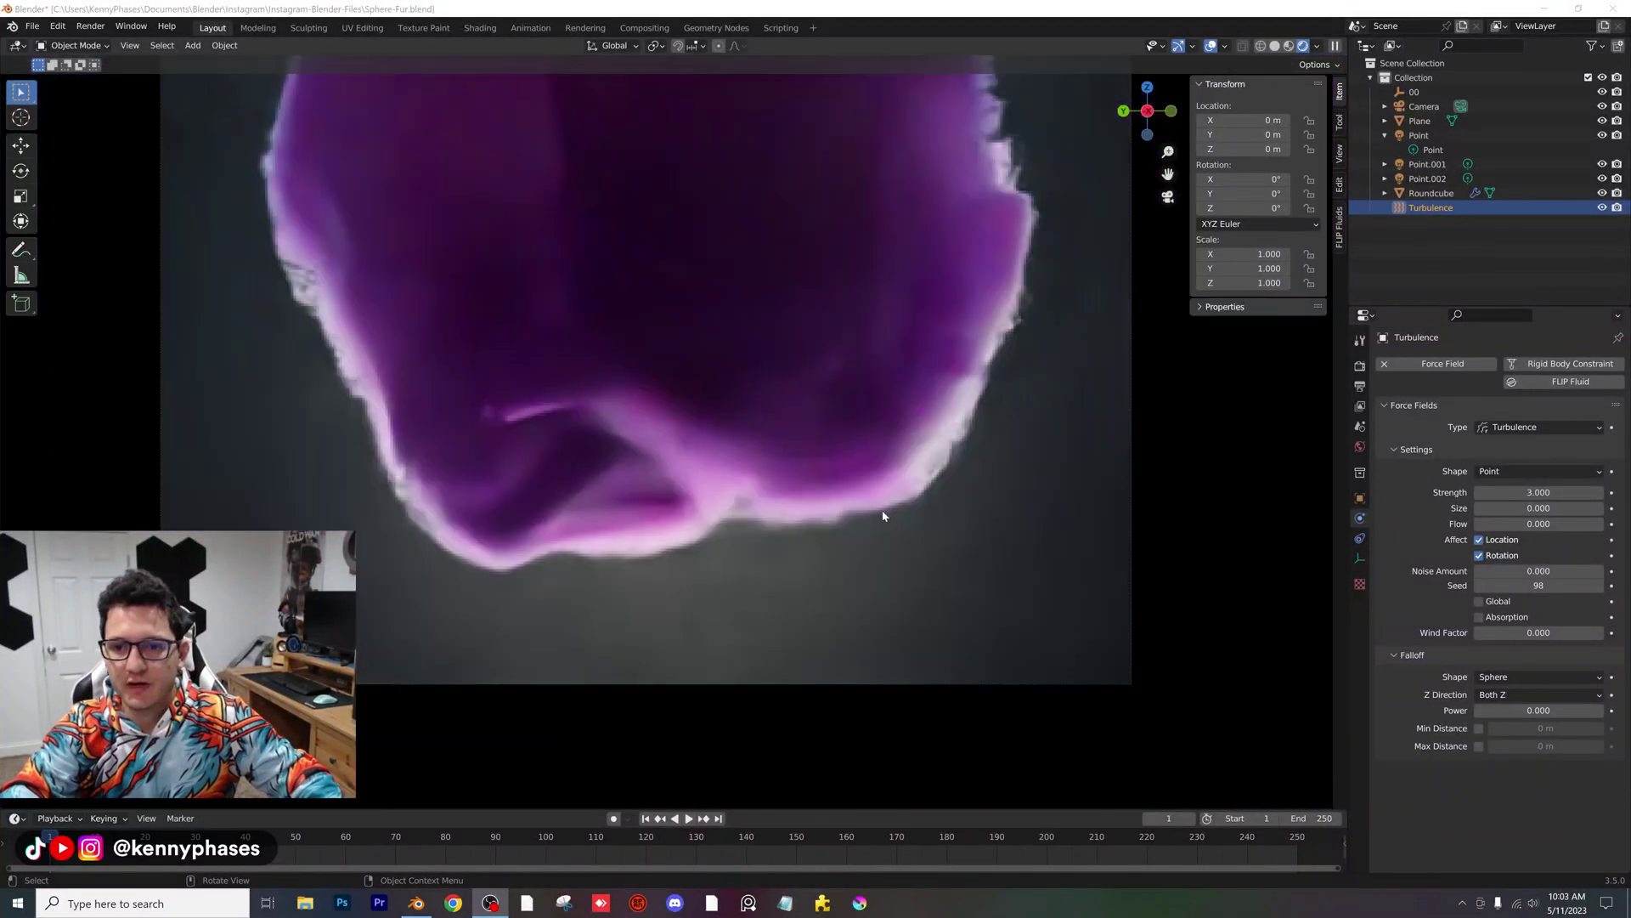
{"action": "mouse_move", "coordinate": [817, 382]}
{"action": "middle_mouse_down"}
{"action": "mouse_move", "coordinate": [823, 426]}
{"action": "mouse_move", "coordinate": [803, 404]}
{"action": "middle_mouse_up"}
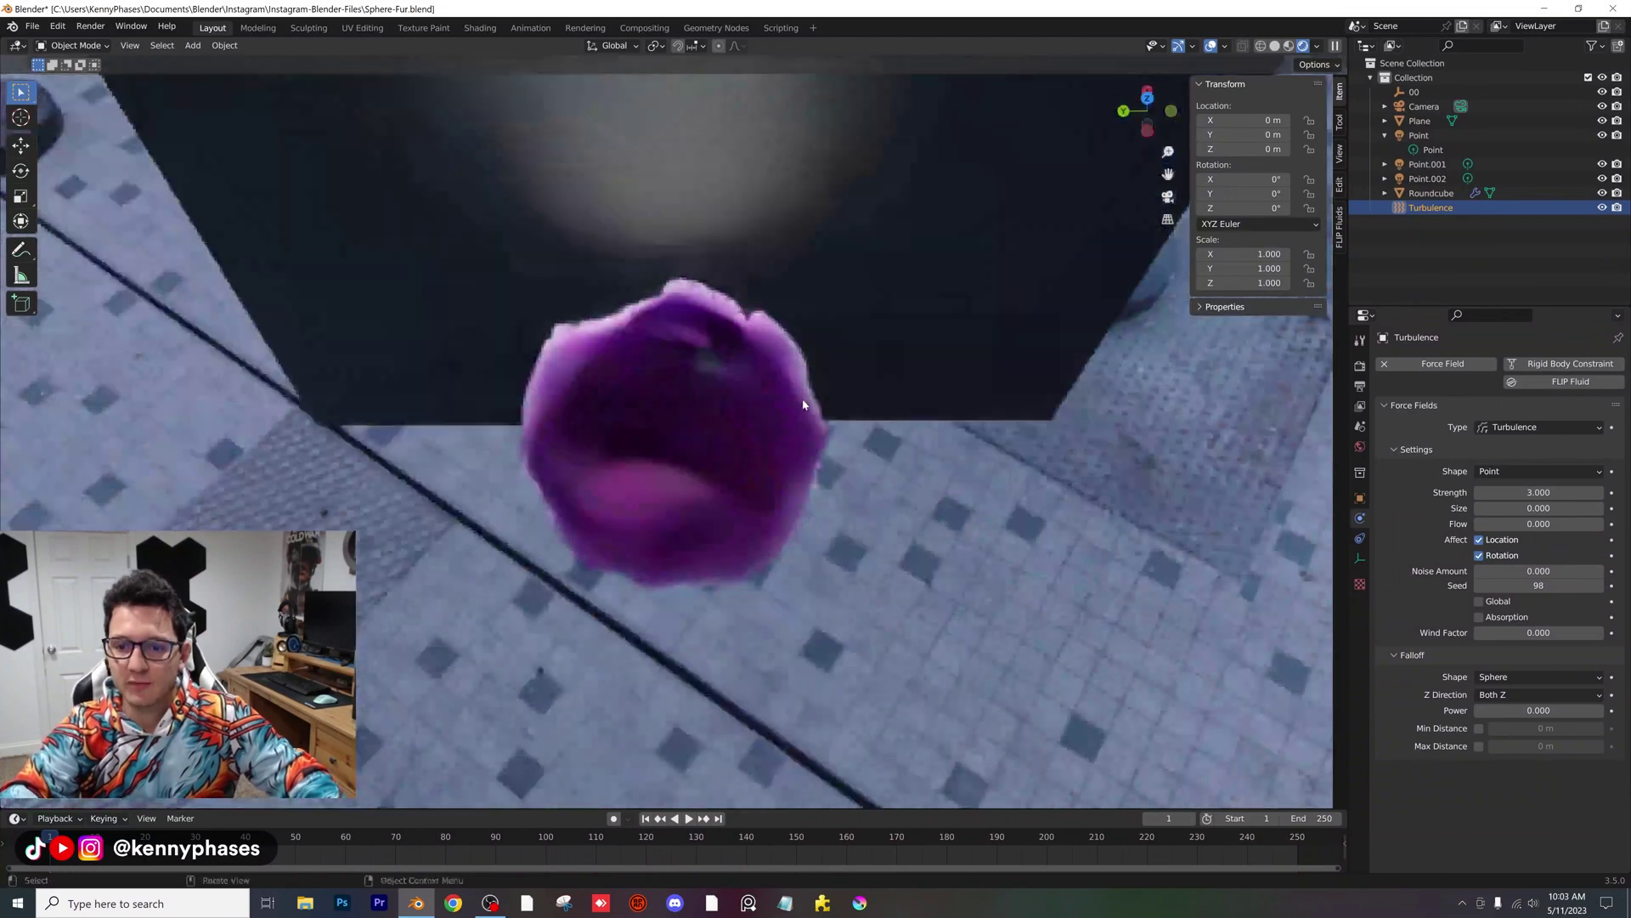
{"action": "key", "text": "KP_0"}
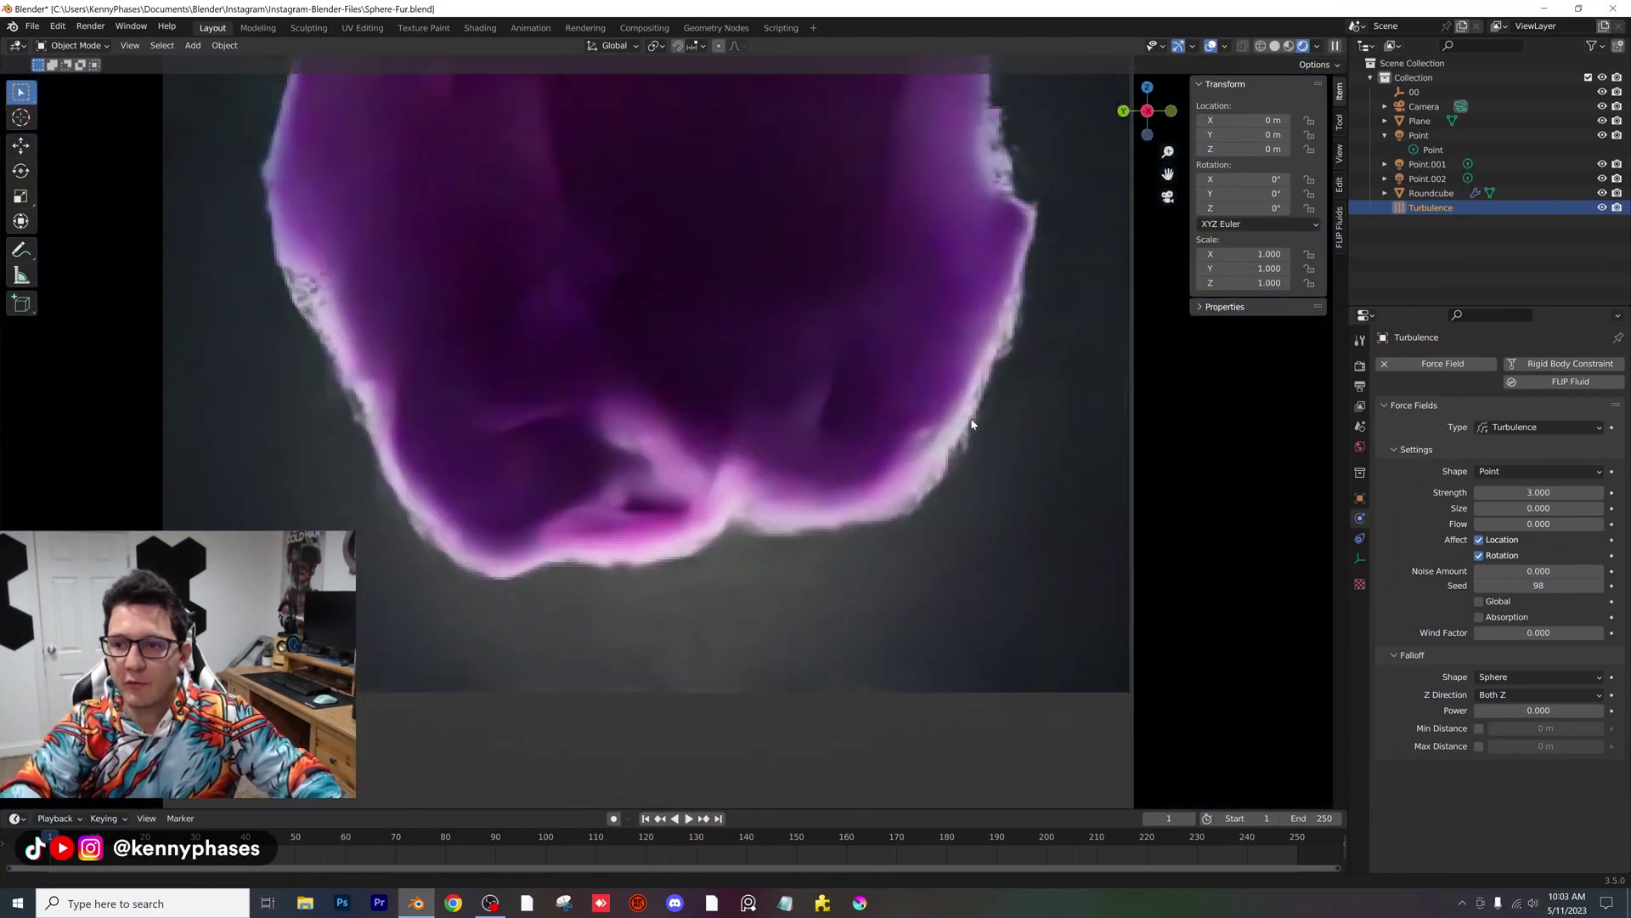
{"action": "middle_click_drag", "start_coordinate": [971, 419], "coordinate": [1007, 478], "text": "shift"}
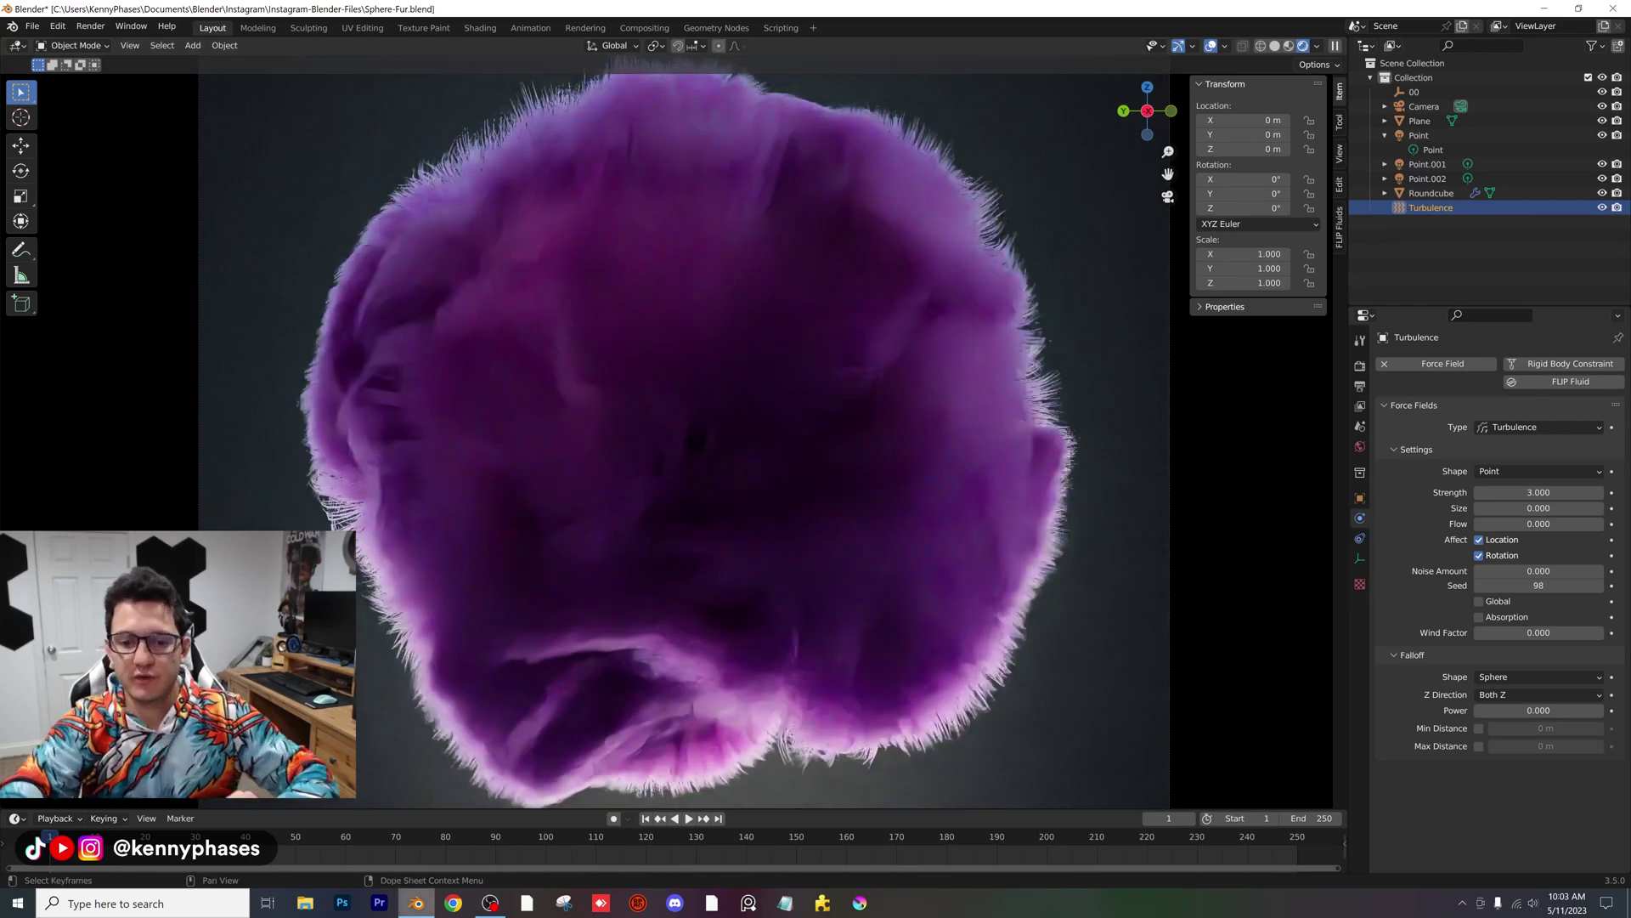
Step: Open Purple.png from the Instagram-Export folder in the photo viewer
{"action": "left_click", "coordinate": [305, 903]}
{"action": "left_click", "coordinate": [71, 278]}
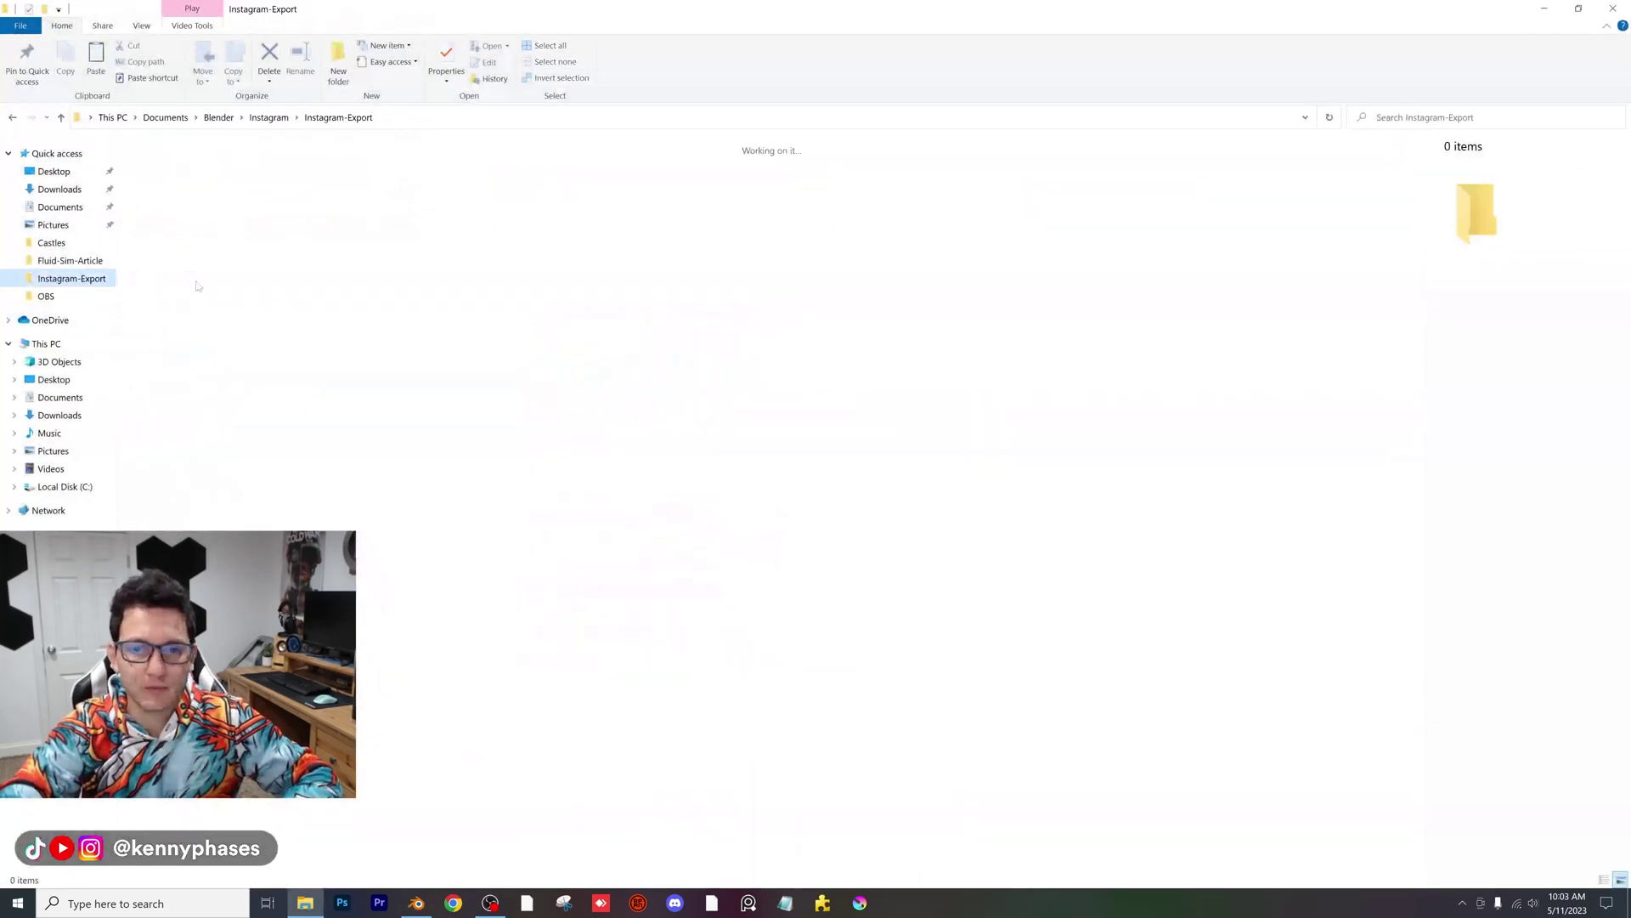
{"action": "left_click", "coordinate": [1287, 178]}
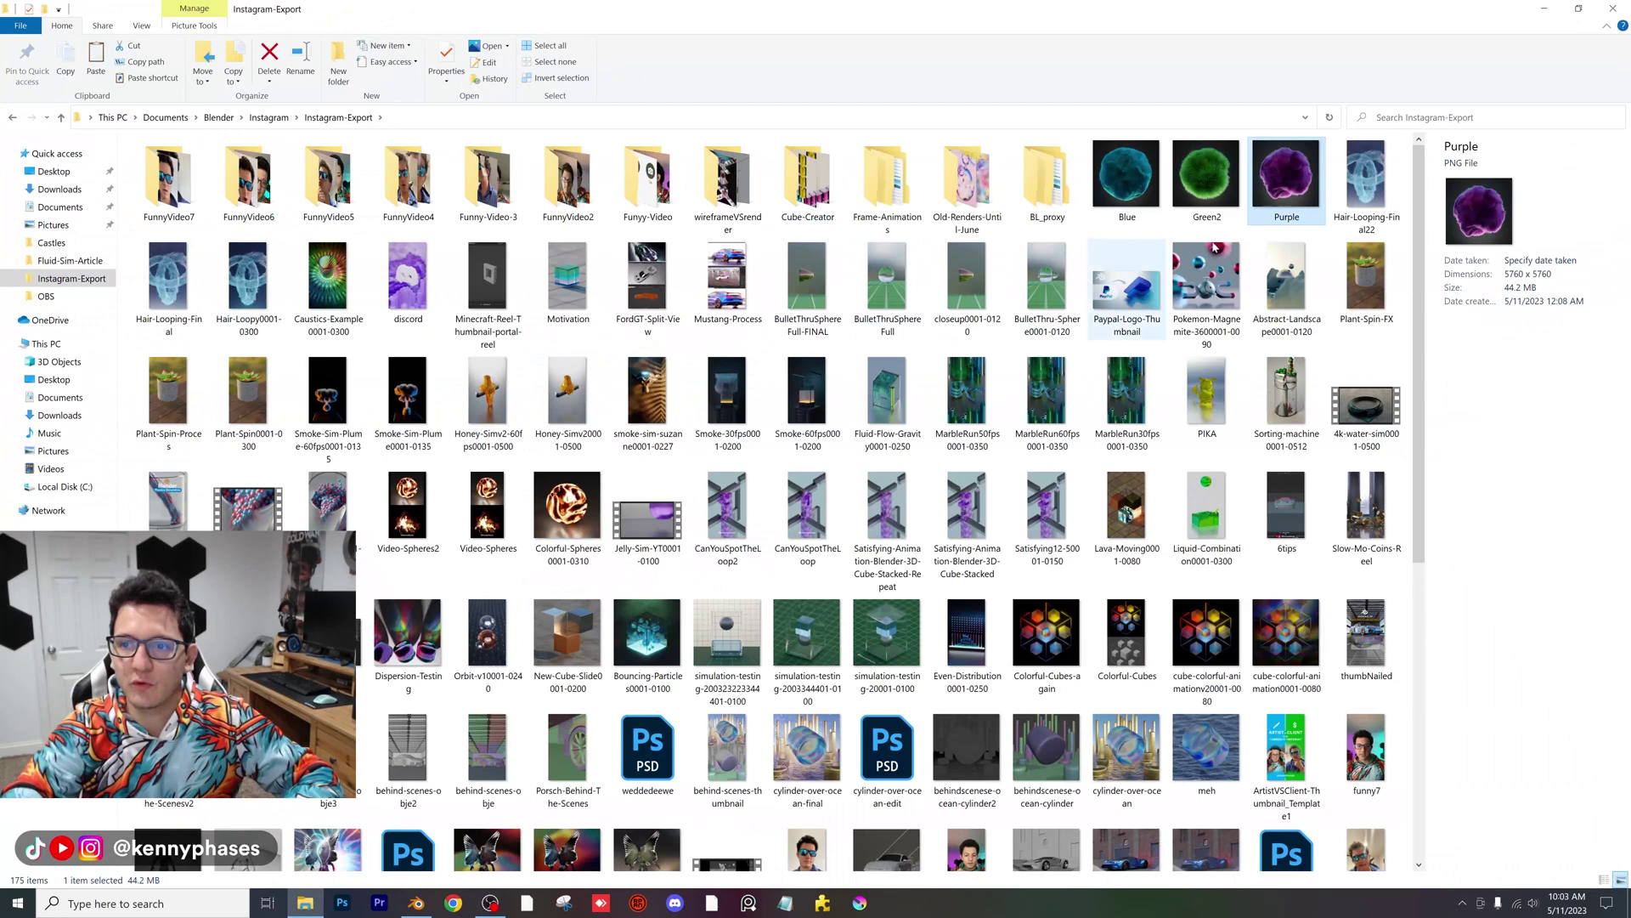
{"action": "double_click", "coordinate": [1264, 168]}
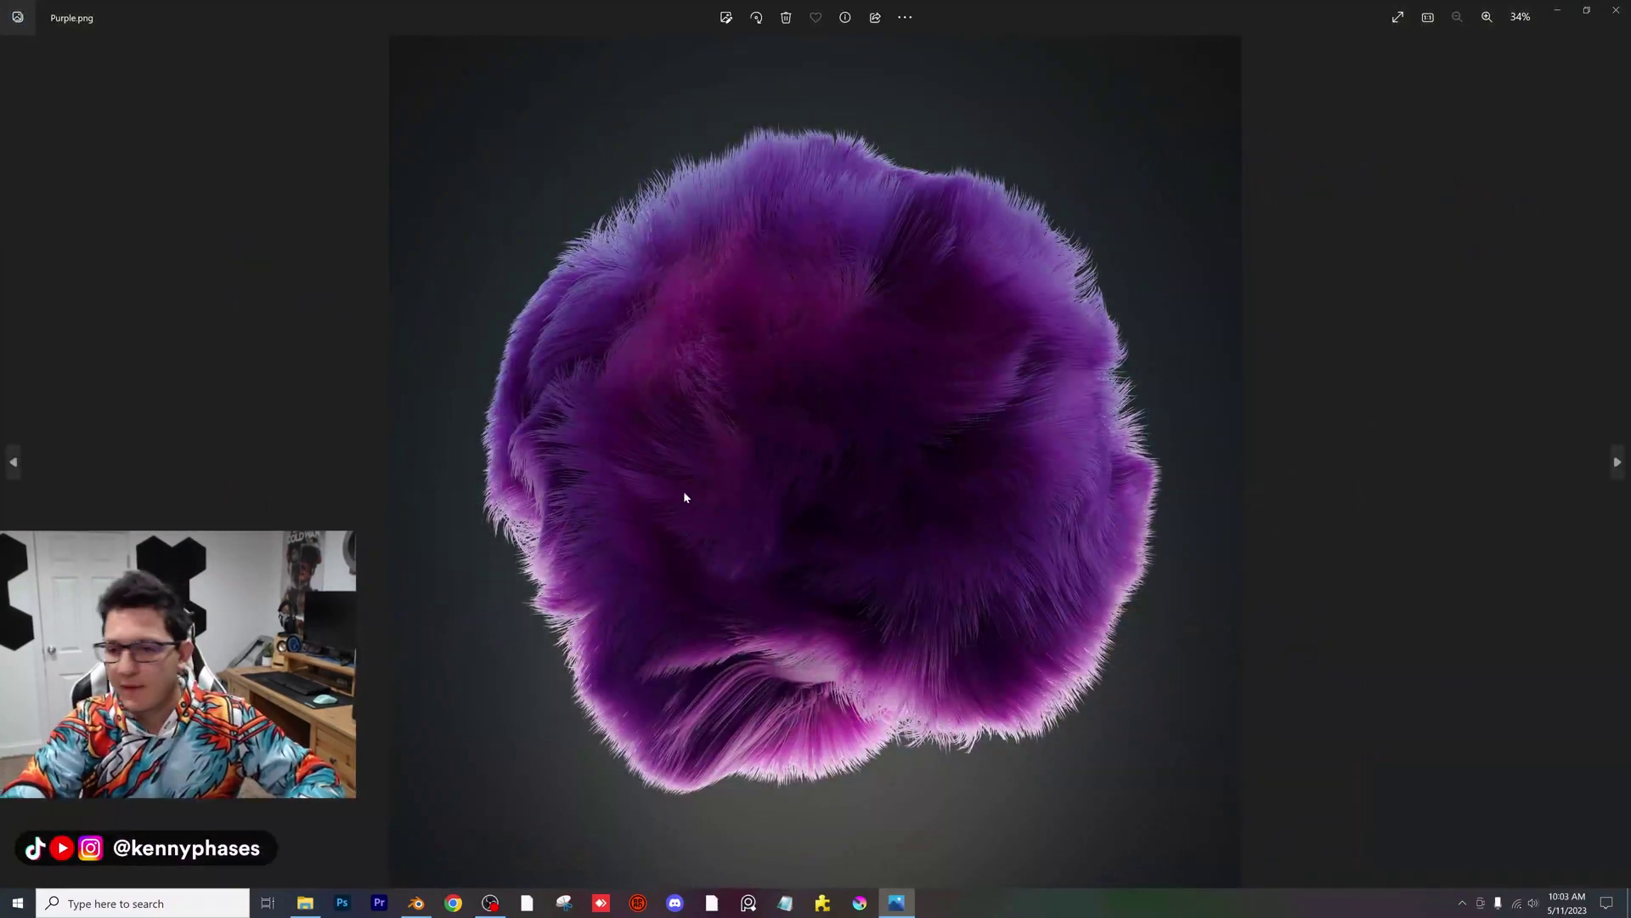
Step: Zoom into Purple.png, pan over the bottom and top of the fur, then zoom back out
{"action": "scroll", "coordinate": [699, 538], "scroll_direction": "up", "scroll_amount": 5}
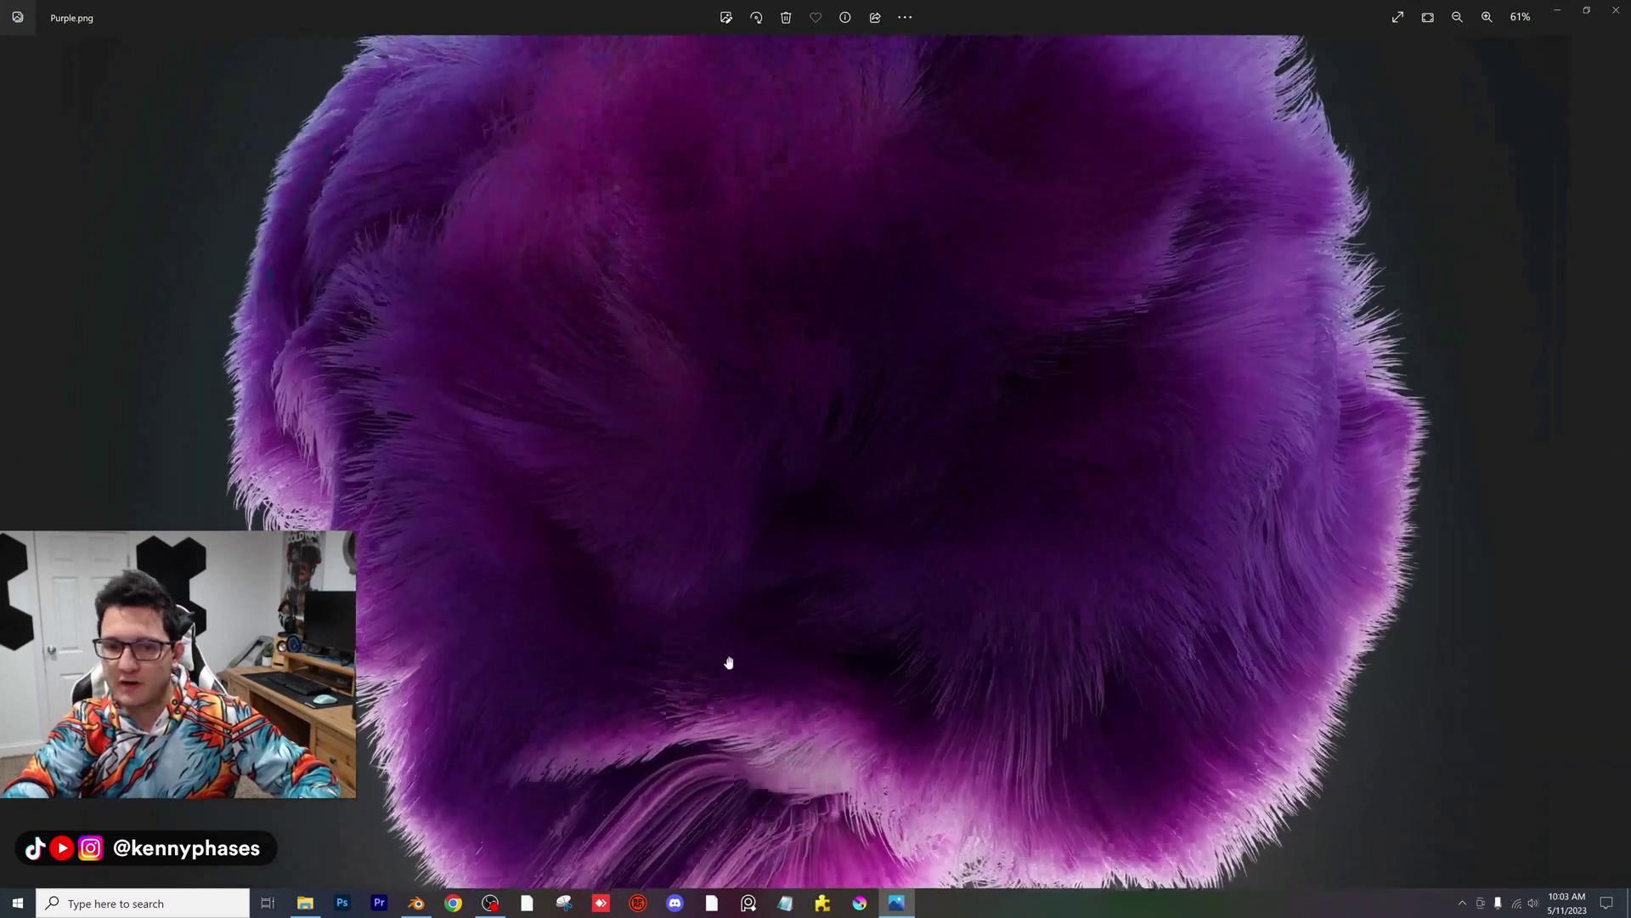
{"action": "left_click_drag", "start_coordinate": [728, 663], "coordinate": [804, 503]}
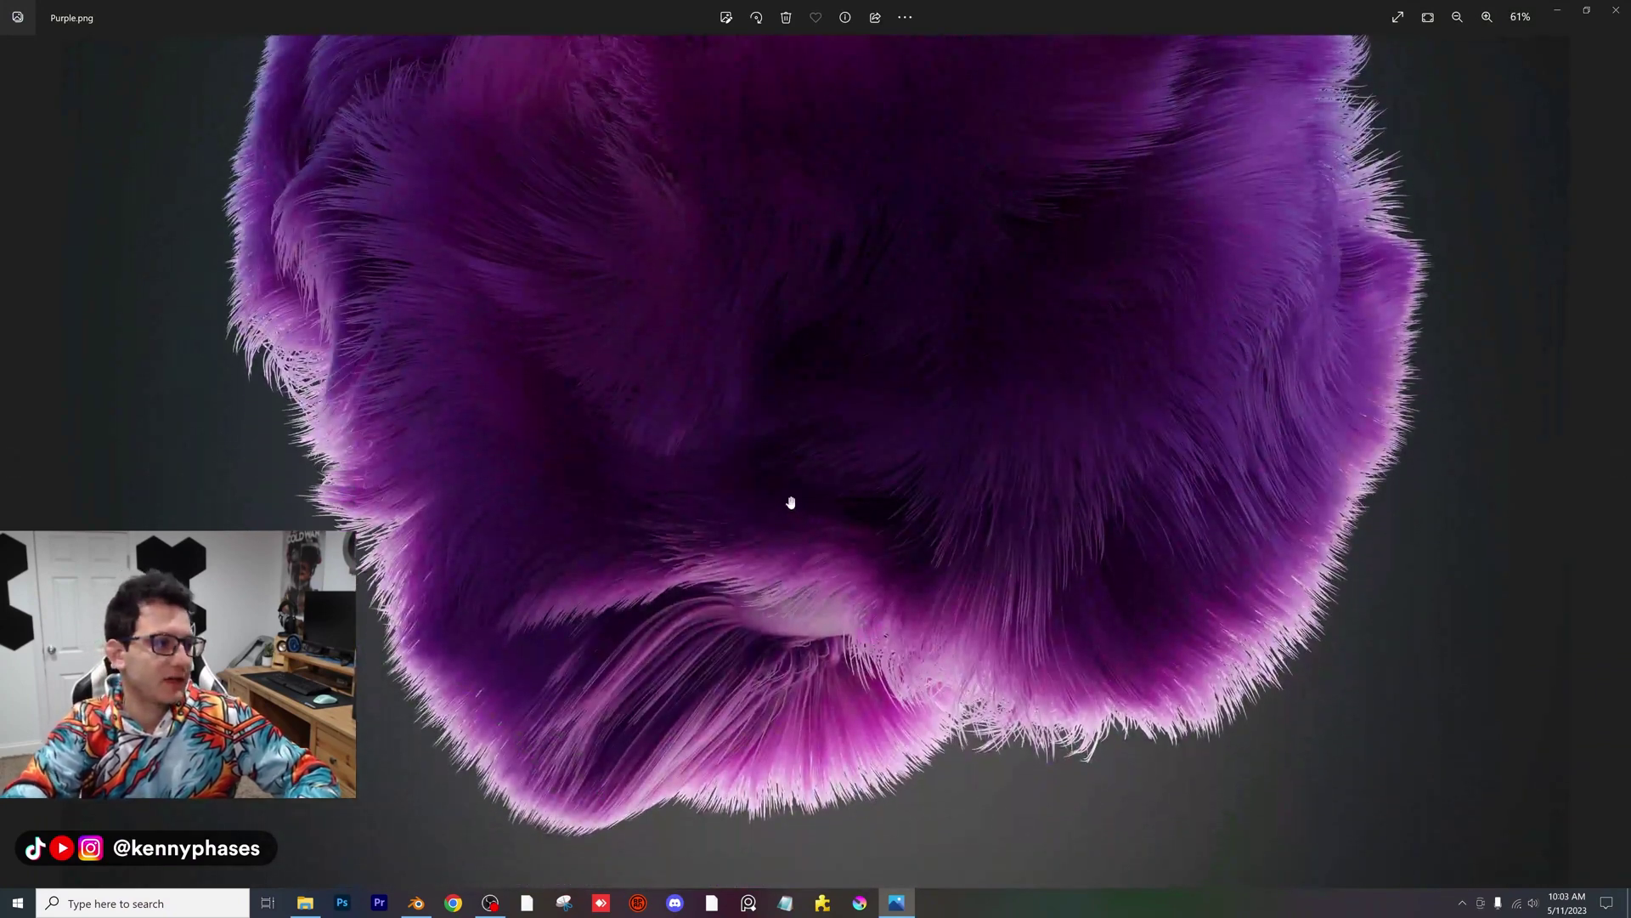
{"action": "left_click_drag", "start_coordinate": [925, 223], "coordinate": [952, 546]}
{"action": "left_click_drag", "start_coordinate": [986, 309], "coordinate": [991, 527]}
{"action": "scroll", "coordinate": [924, 299], "scroll_direction": "up", "scroll_amount": 4}
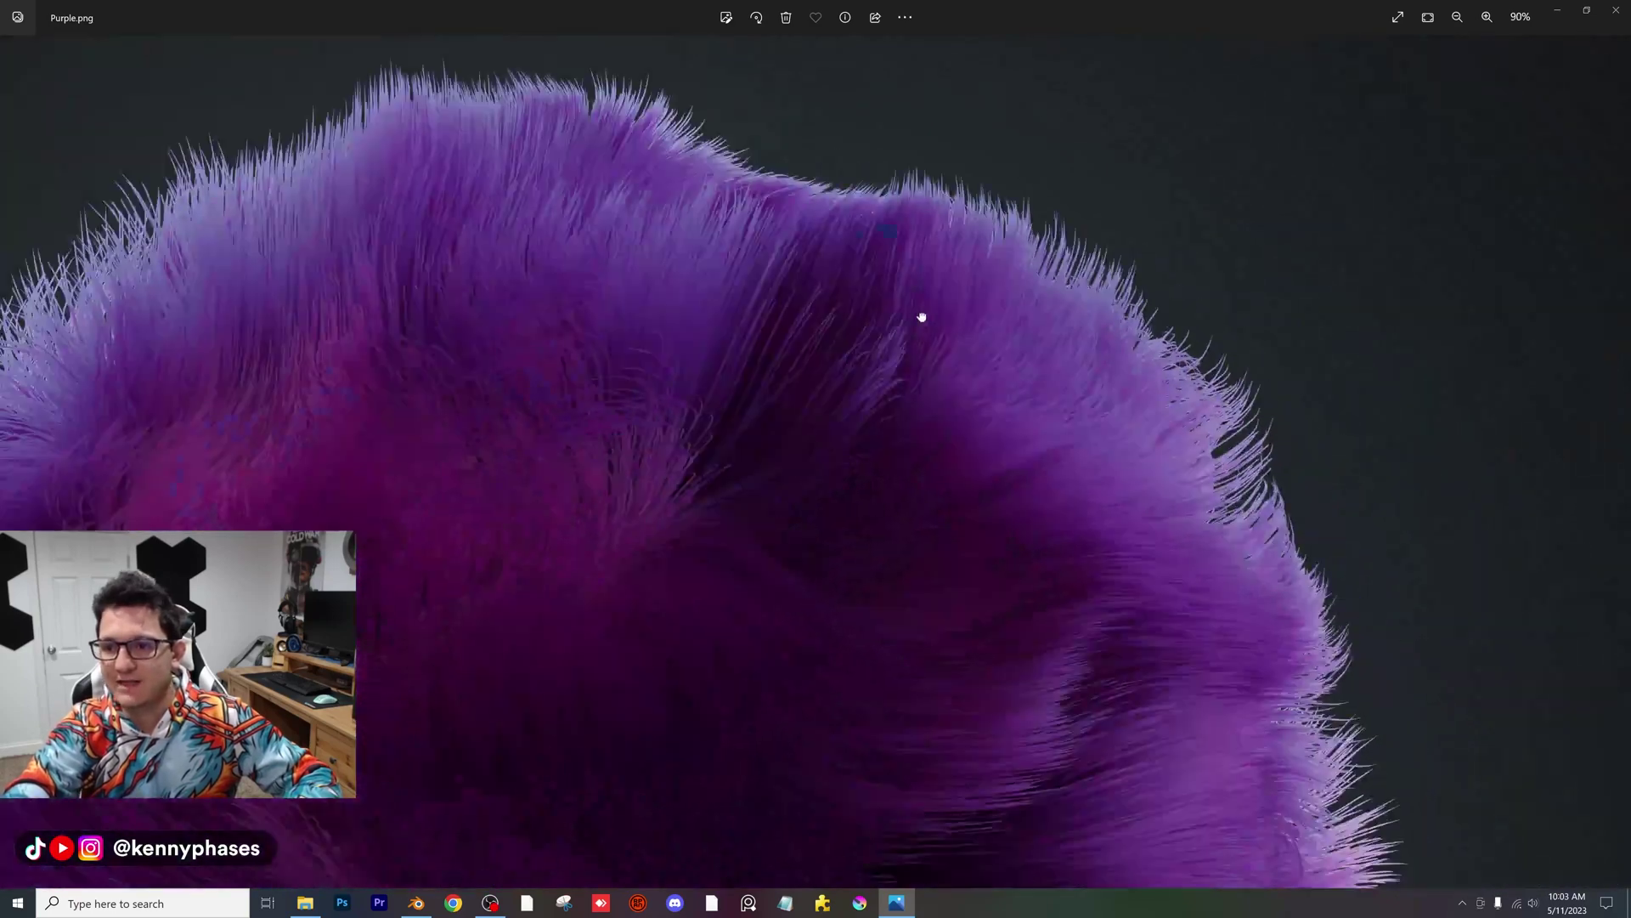
{"action": "scroll", "coordinate": [865, 320], "scroll_direction": "down", "scroll_amount": 4}
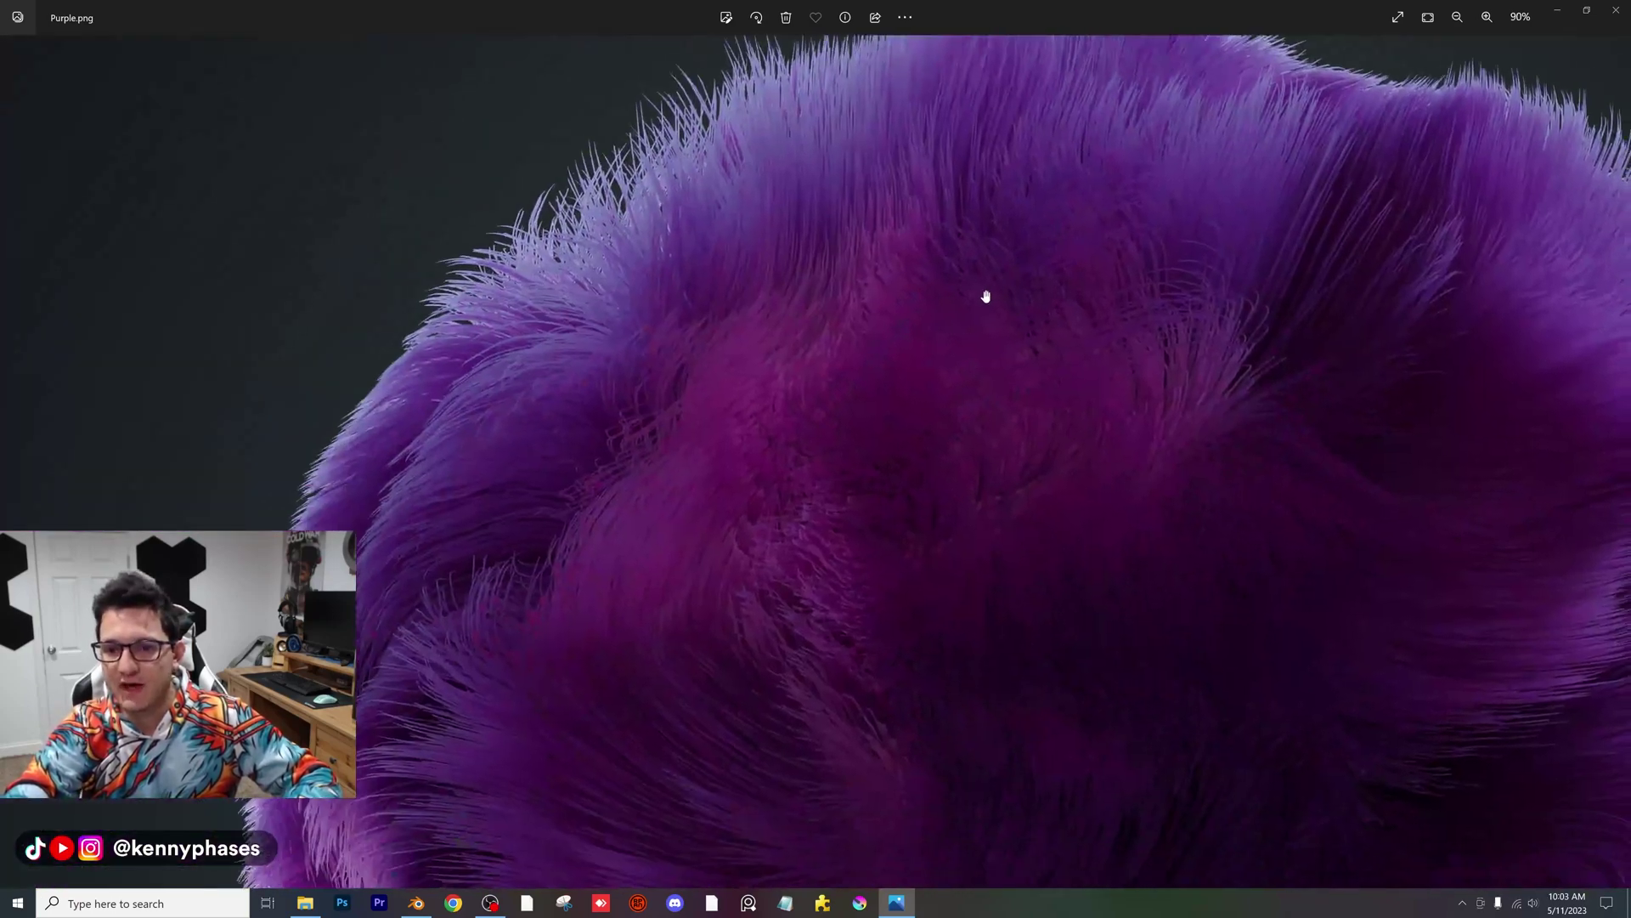
{"action": "scroll", "coordinate": [721, 431], "scroll_direction": "down", "scroll_amount": 3}
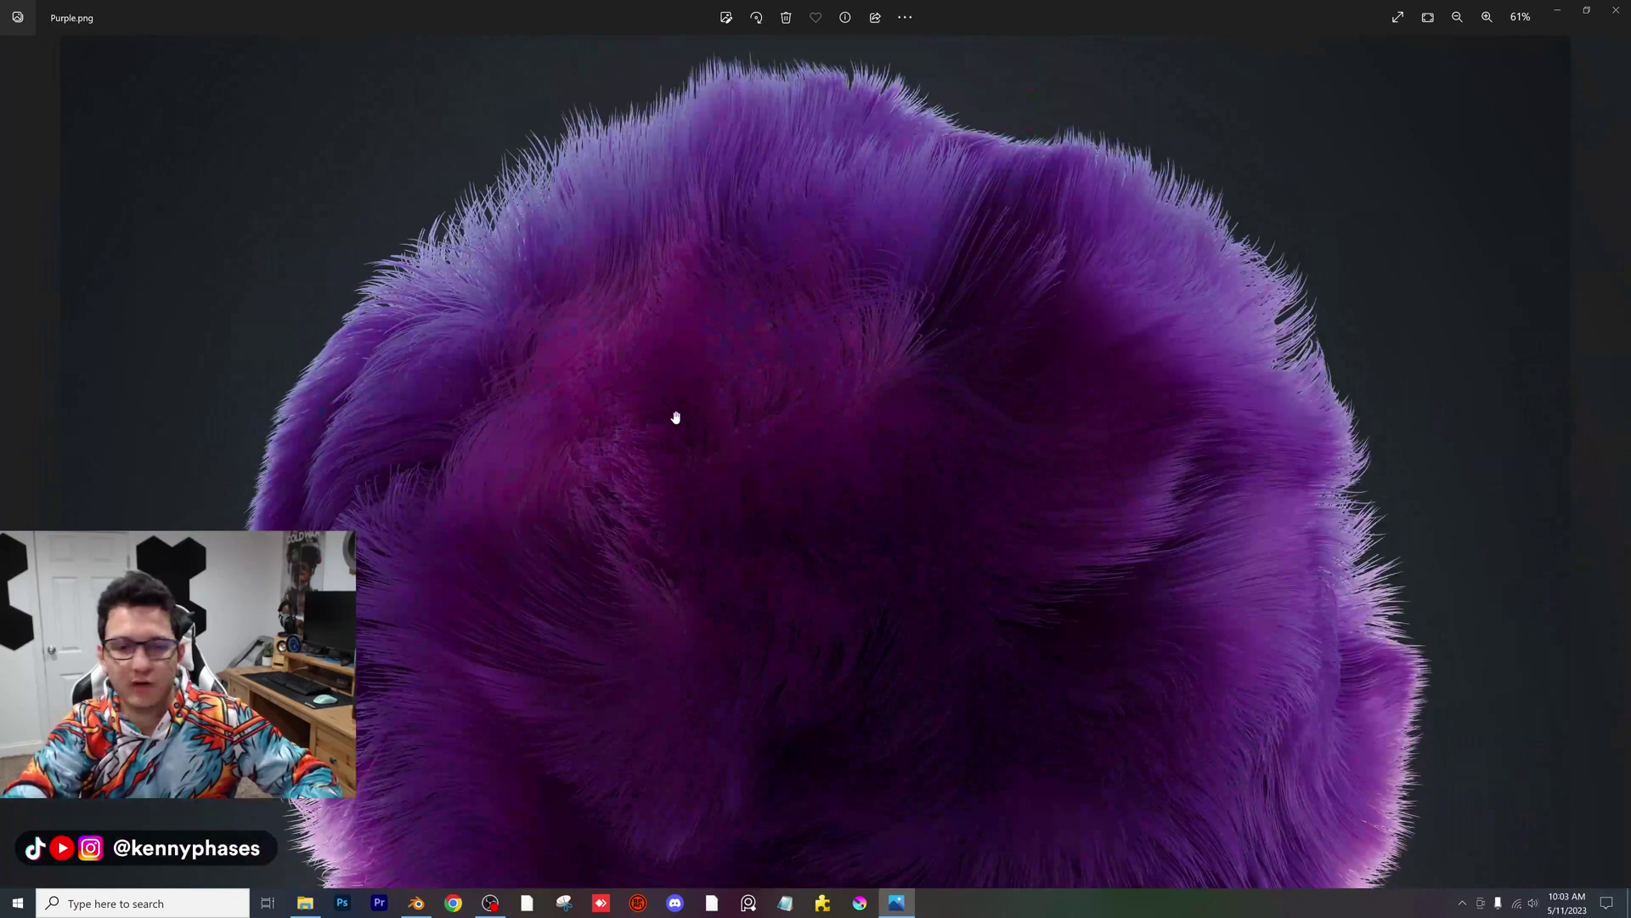
{"action": "scroll", "coordinate": [699, 402], "scroll_direction": "down", "scroll_amount": 1}
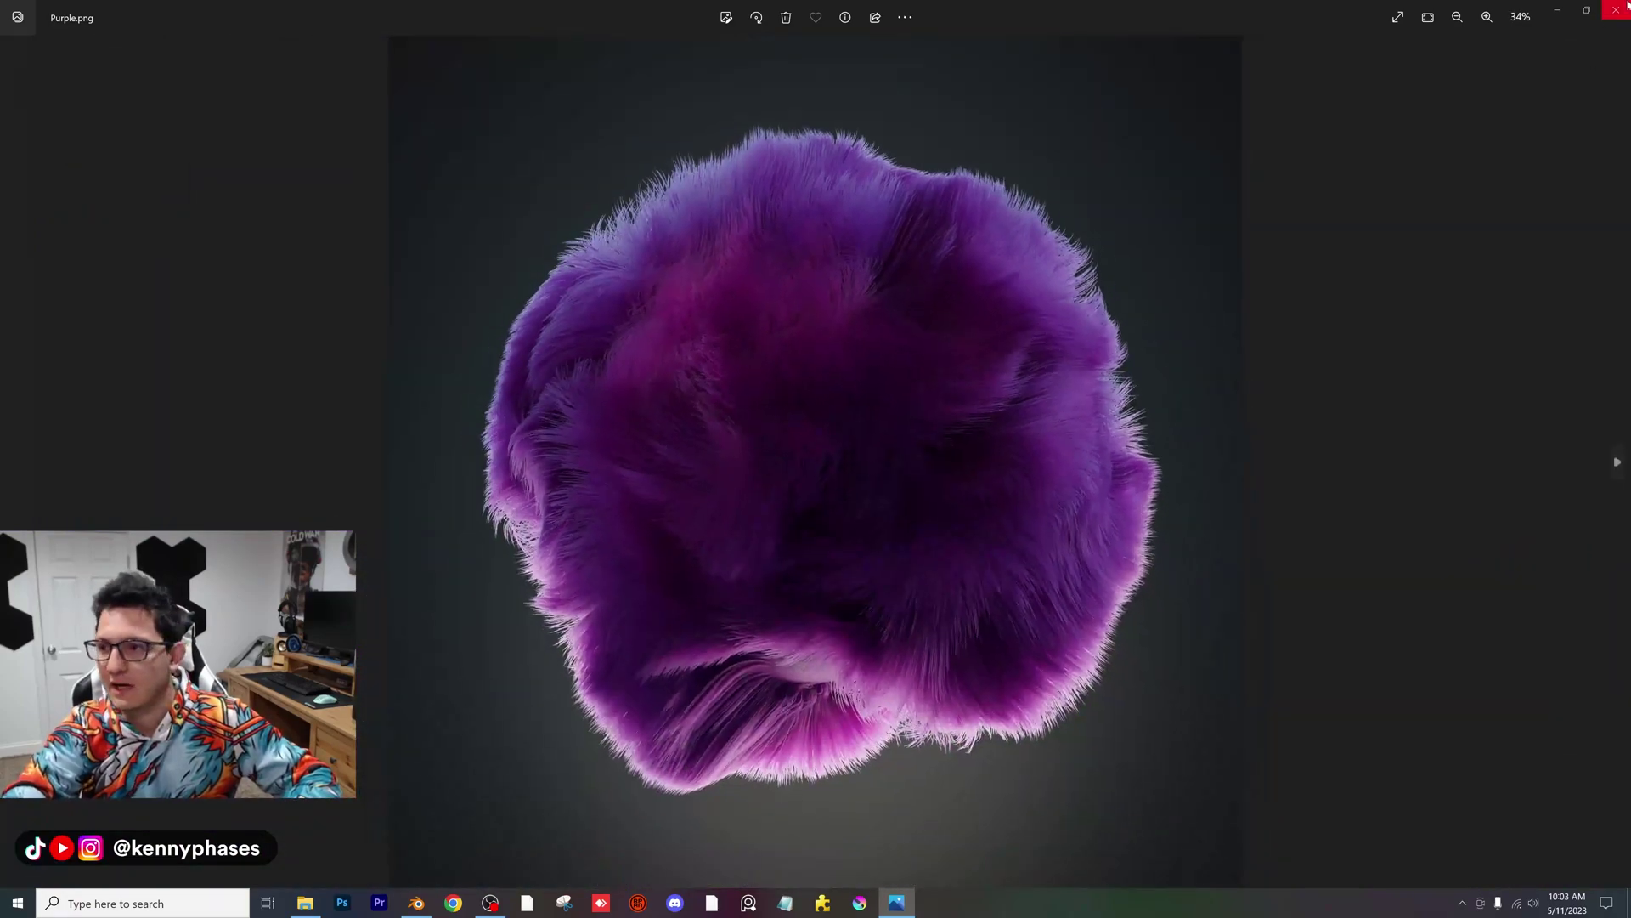
Step: Close the photo viewer and Explorer, and start a new General scene in Blender
{"action": "left_click", "coordinate": [1617, 10]}
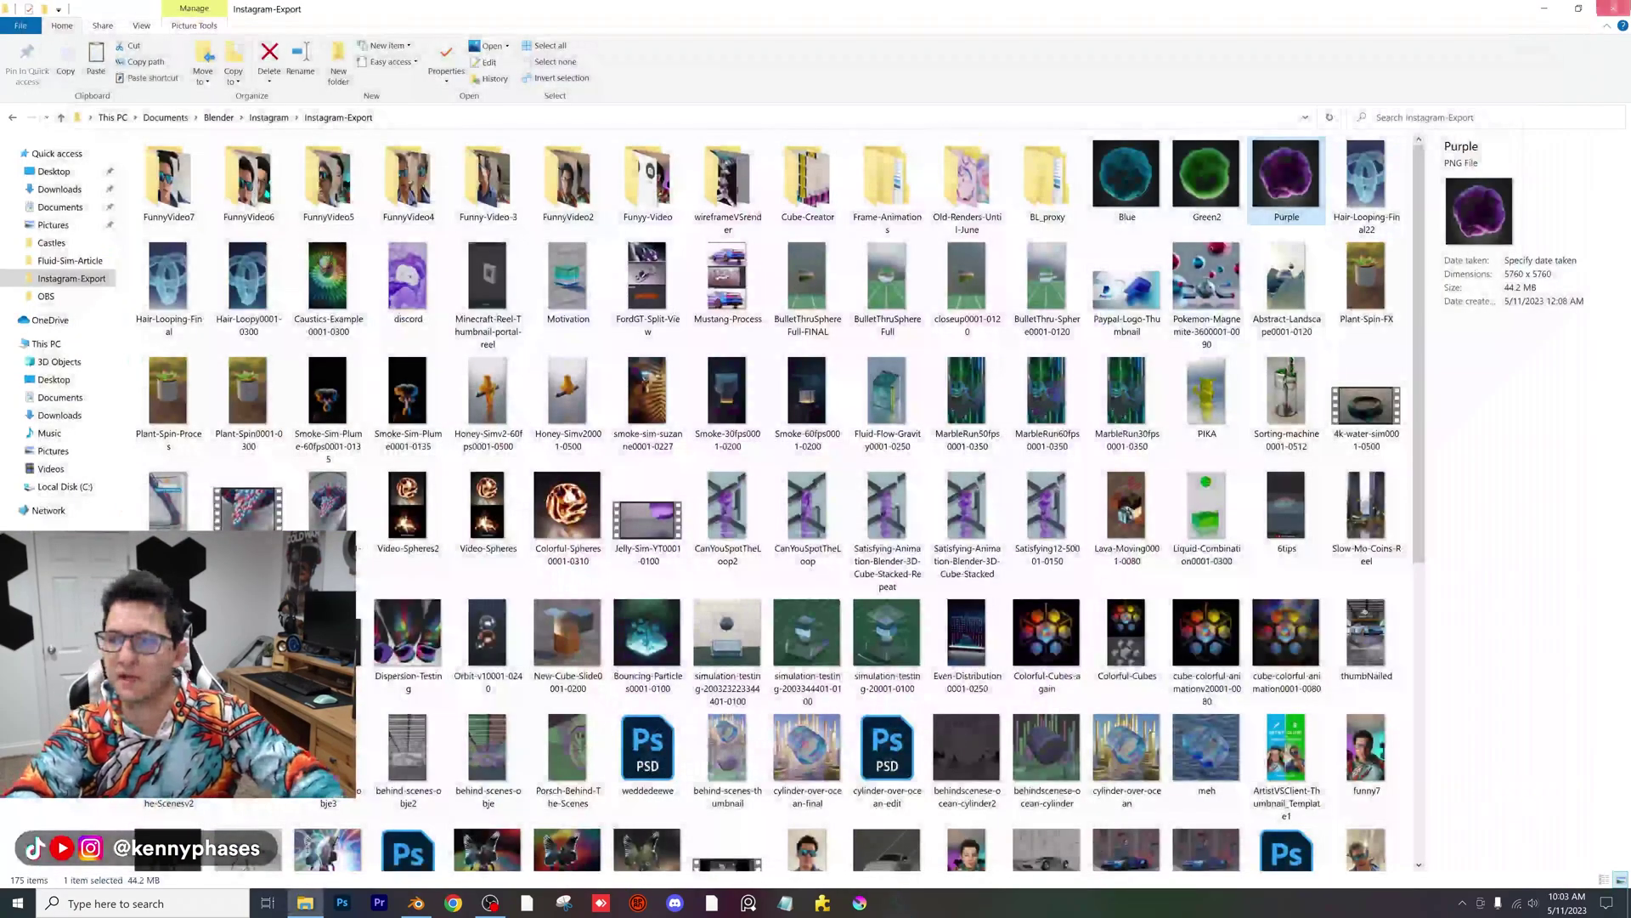
{"action": "left_click", "coordinate": [1617, 9]}
{"action": "left_click", "coordinate": [32, 26]}
{"action": "mouse_move", "coordinate": [128, 44]}
{"action": "left_click", "coordinate": [267, 46]}
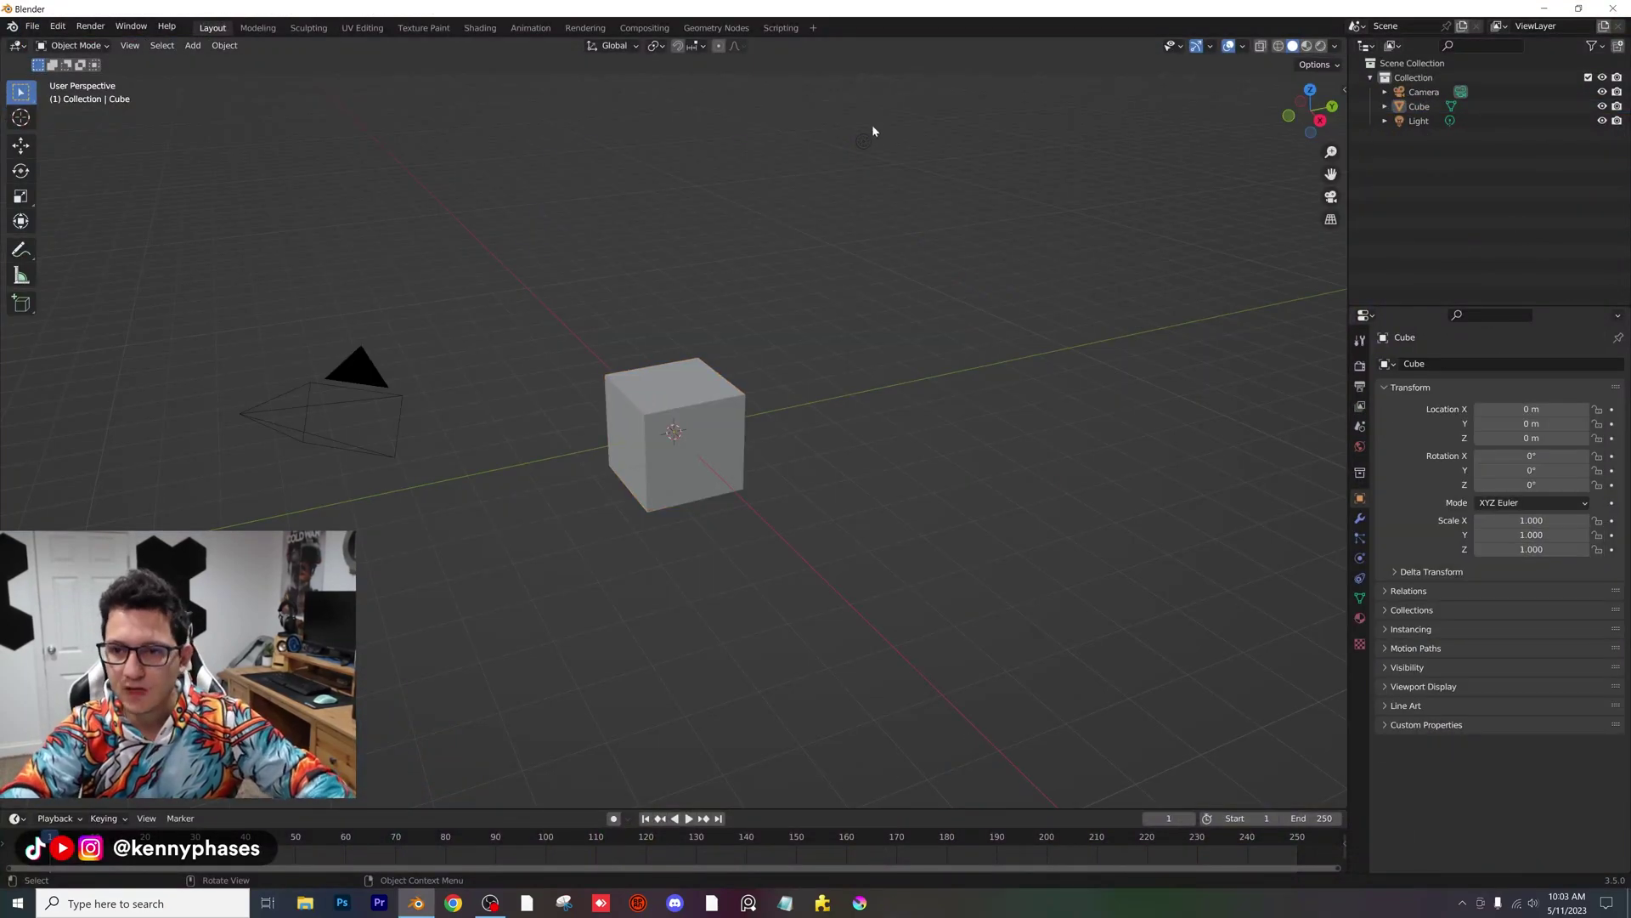
Step: Delete the default light, leaving only the camera and cube
{"action": "left_click", "coordinate": [864, 141]}
{"action": "key", "text": "Delete"}
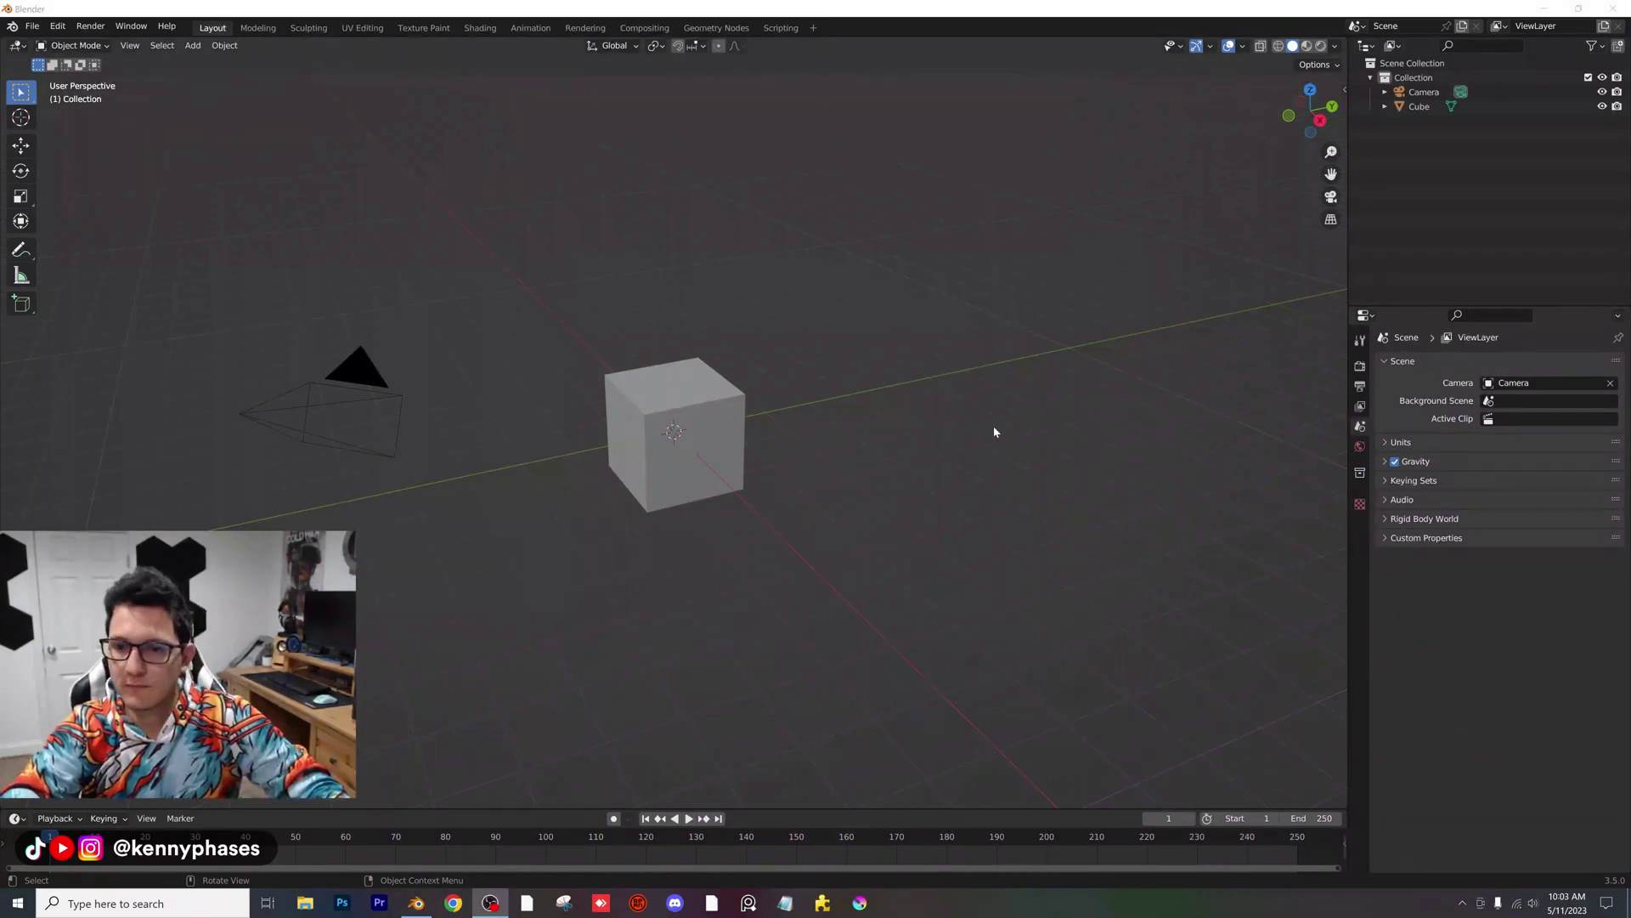
{"action": "left_click", "coordinate": [994, 432]}
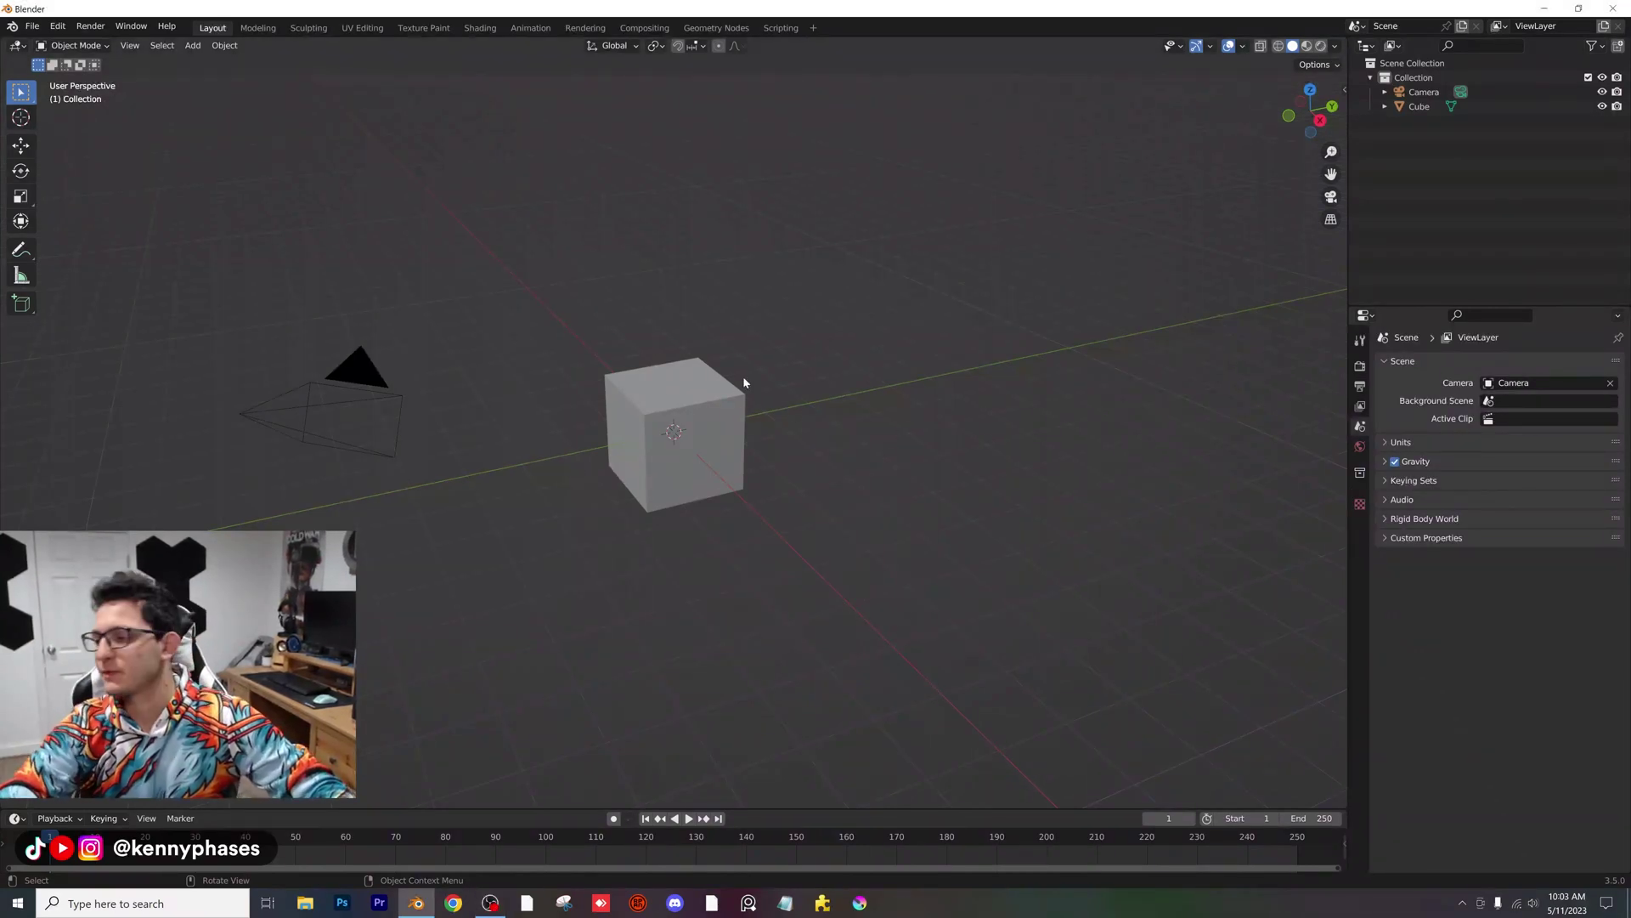
{"action": "middle_click_drag", "start_coordinate": [693, 367], "coordinate": [763, 390]}
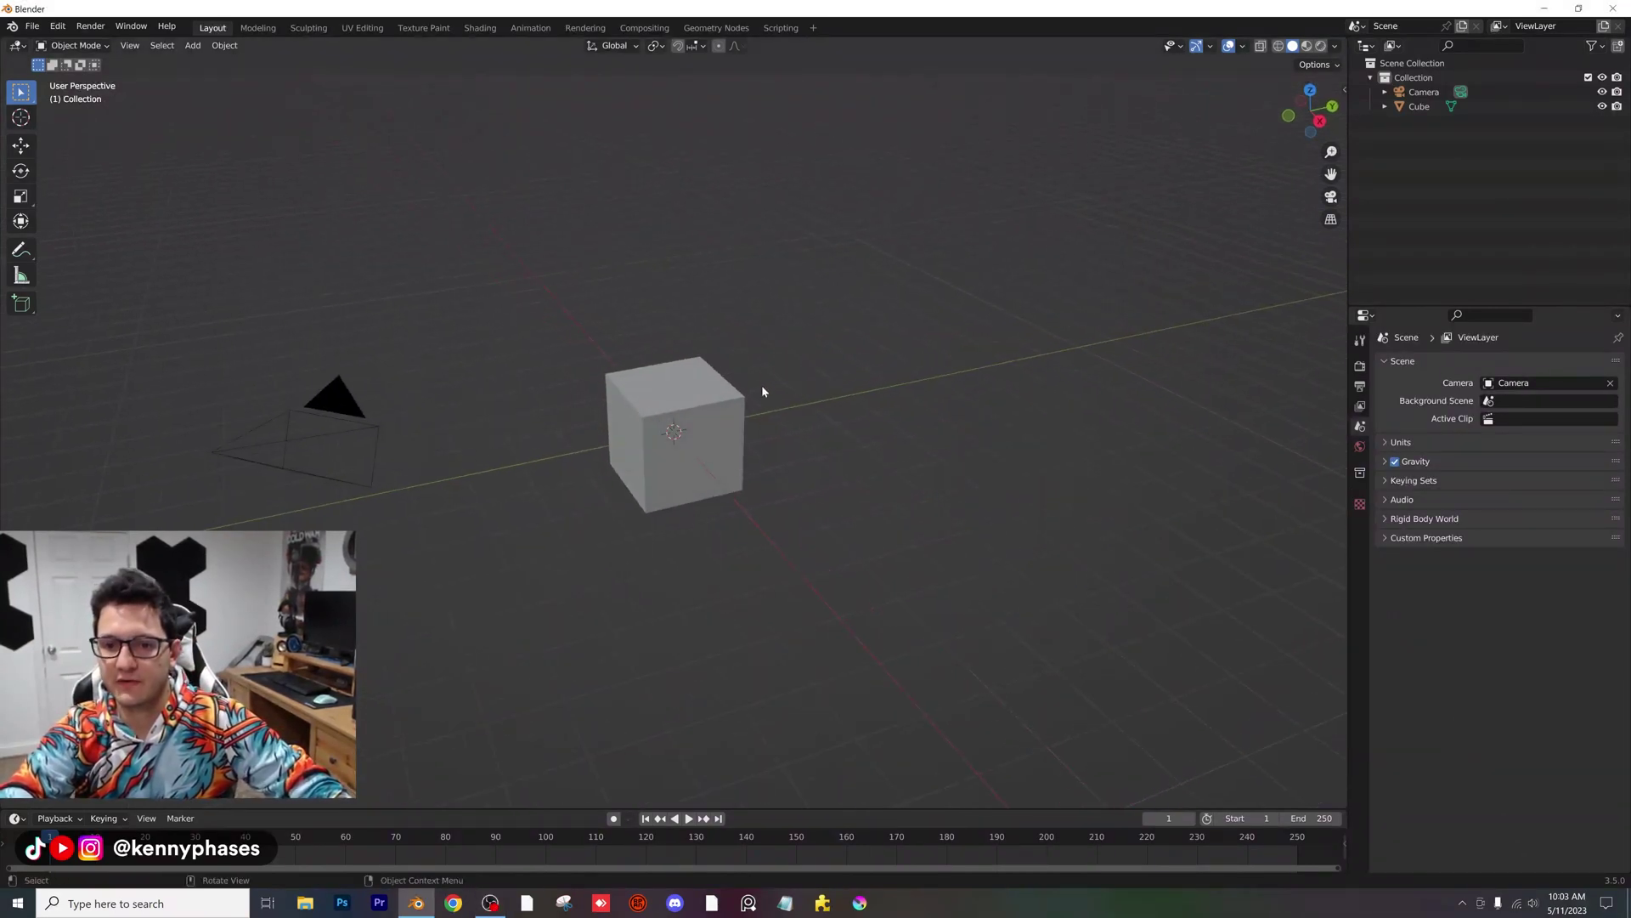
Step: Replace the default cube with a Round Cube of radius 1
{"action": "left_click", "coordinate": [659, 392]}
{"action": "key", "text": "Delete"}
{"action": "left_click", "coordinate": [193, 45]}
{"action": "mouse_move", "coordinate": [213, 62]}
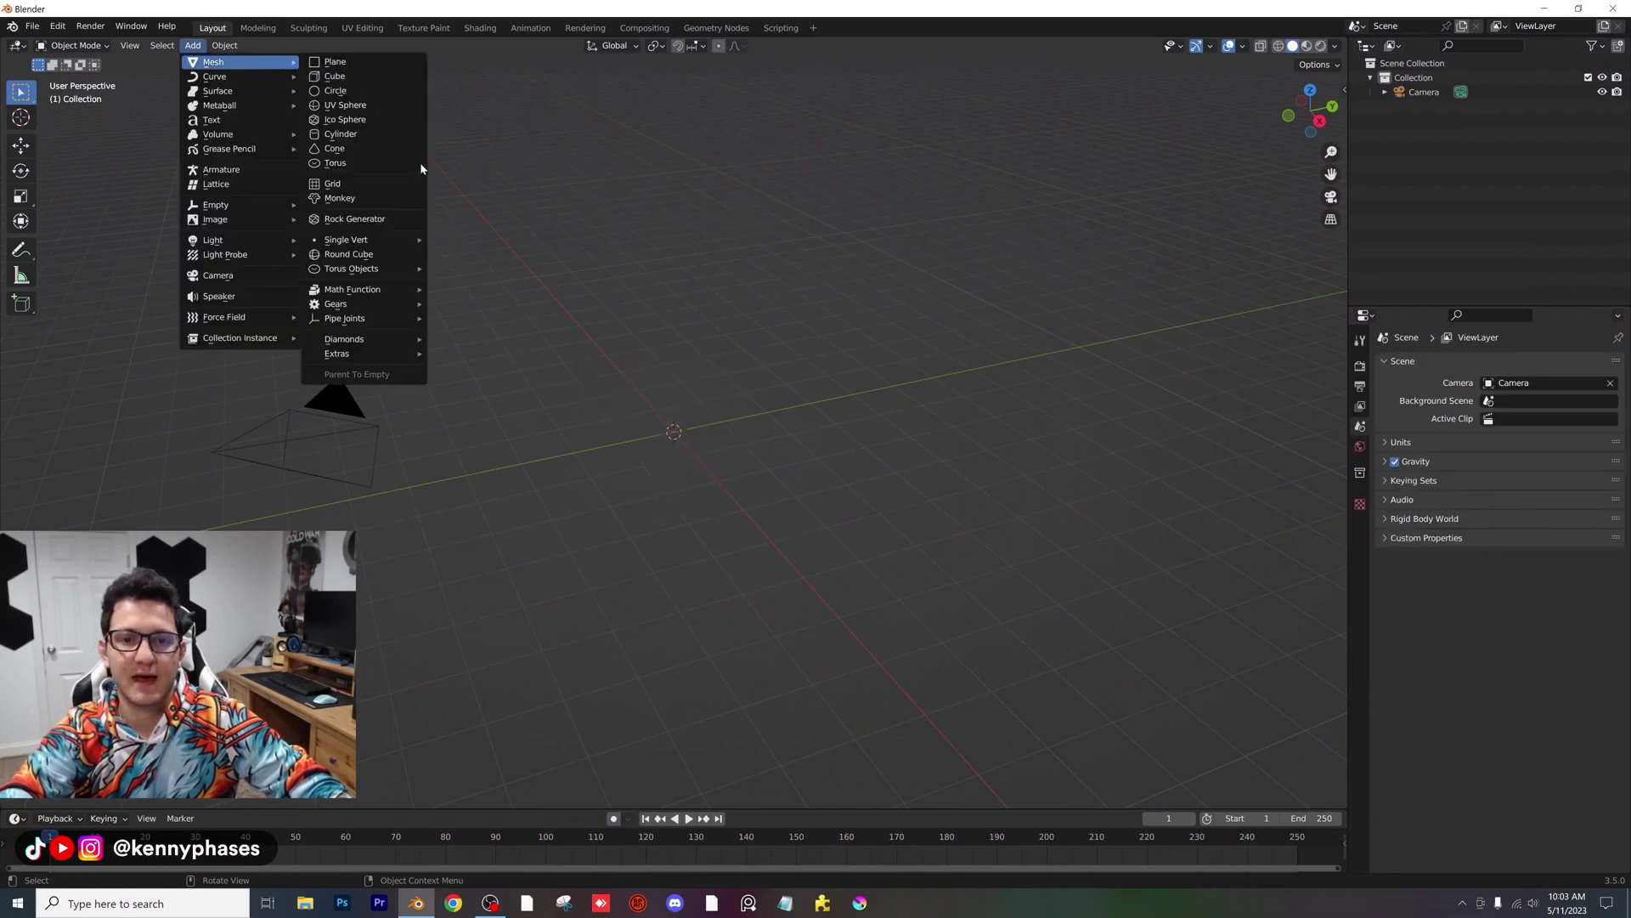
{"action": "left_click", "coordinate": [366, 254]}
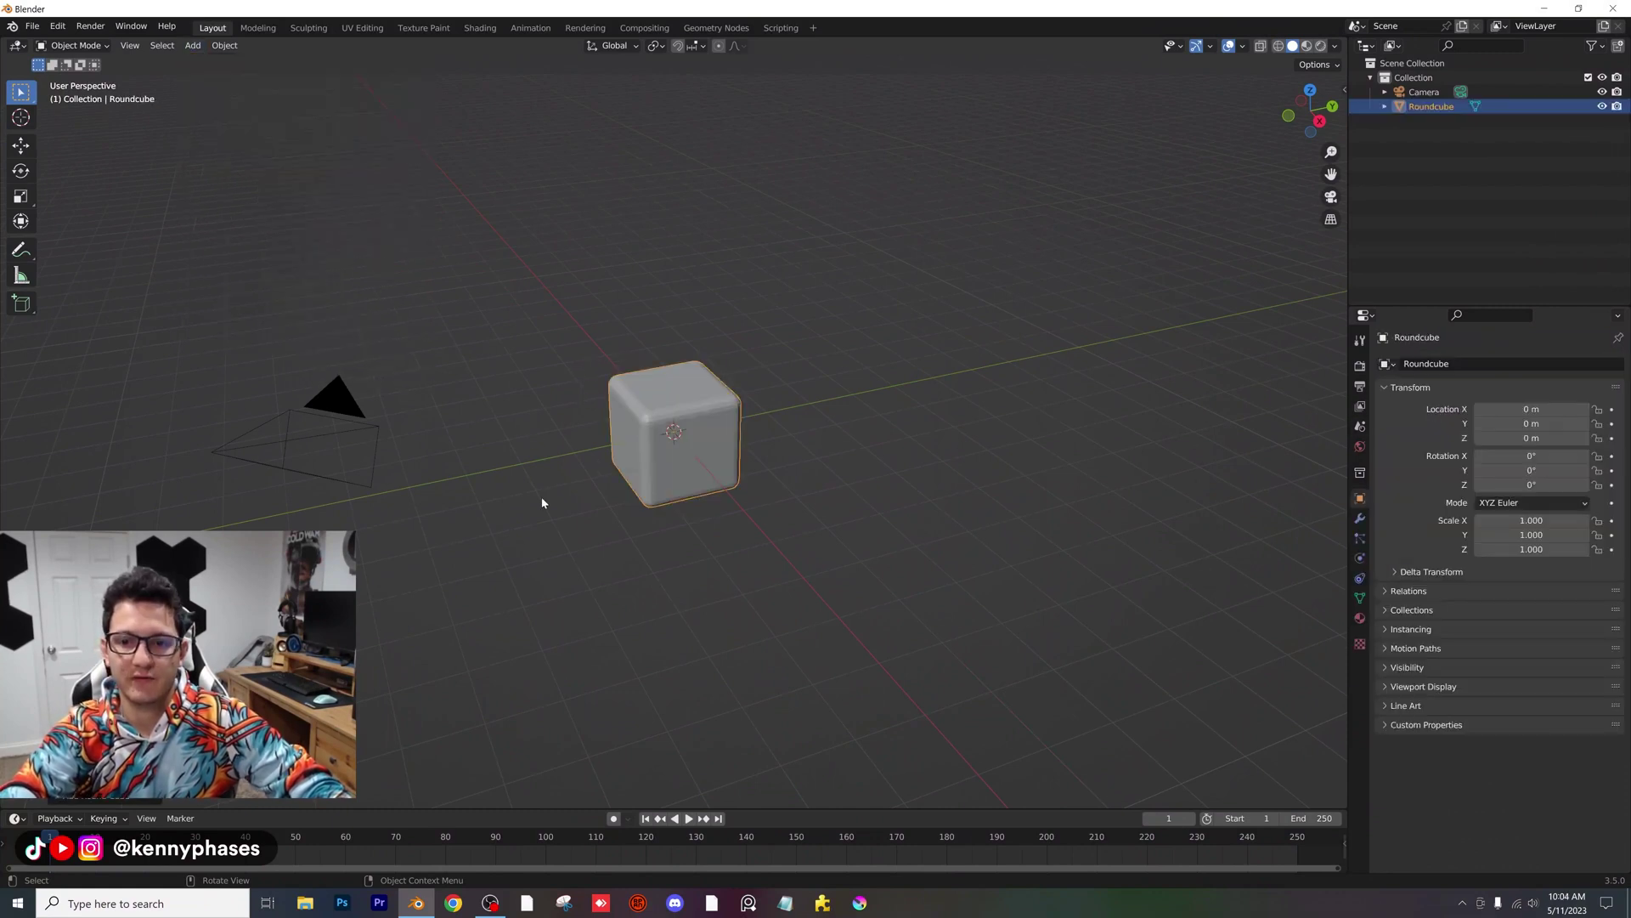
{"action": "left_click", "coordinate": [56, 801]}
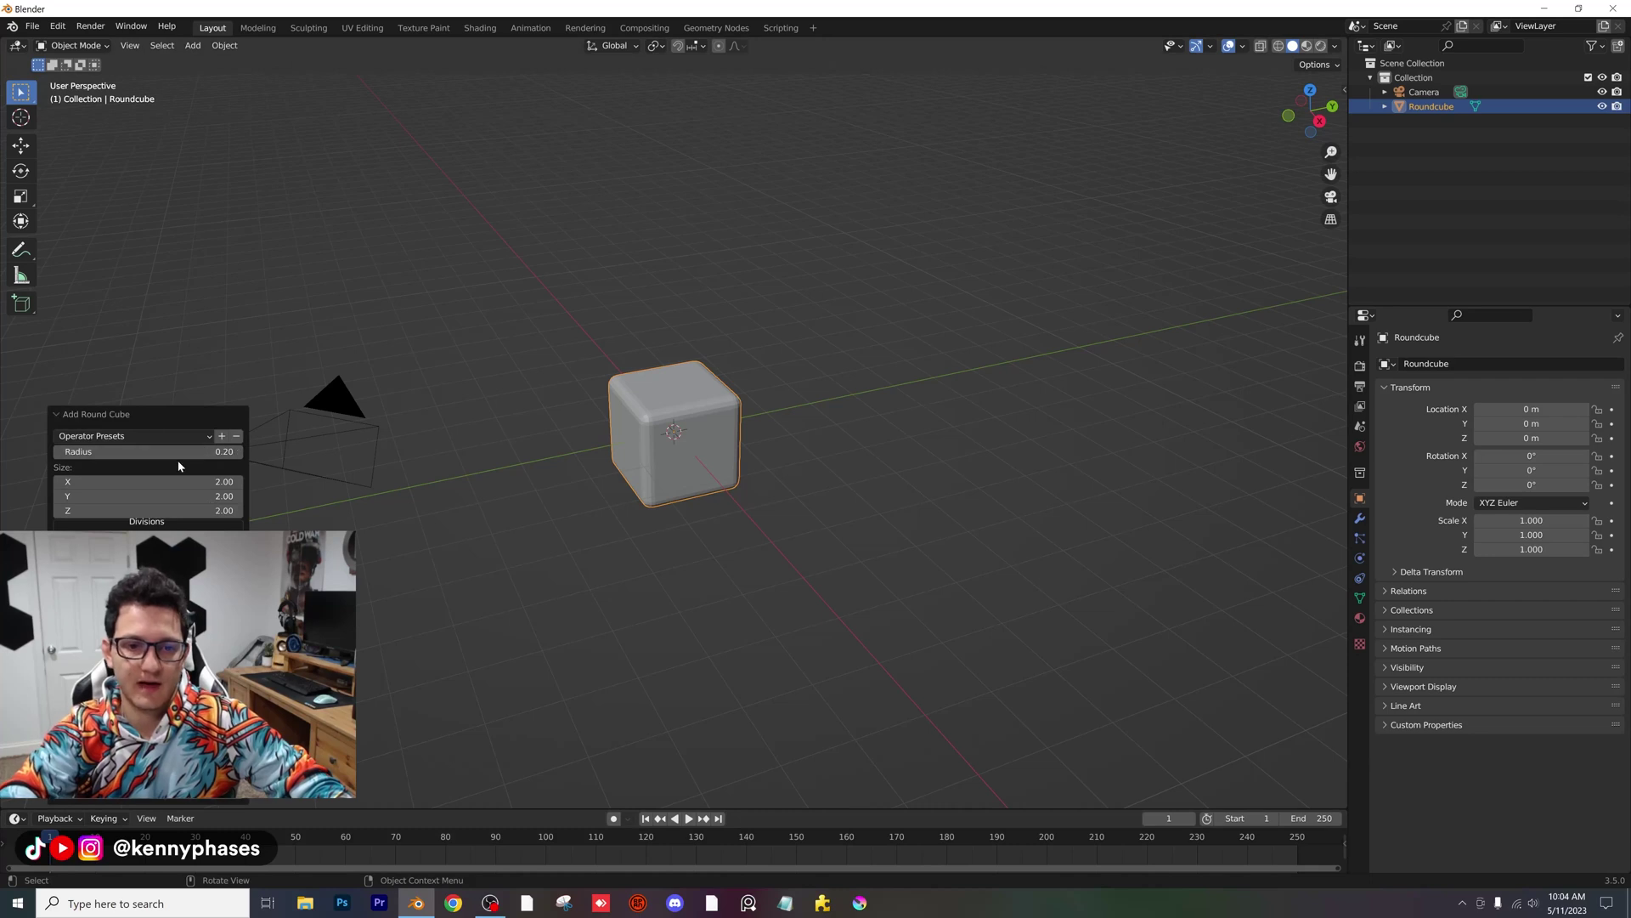
{"action": "key", "text": "Return"}
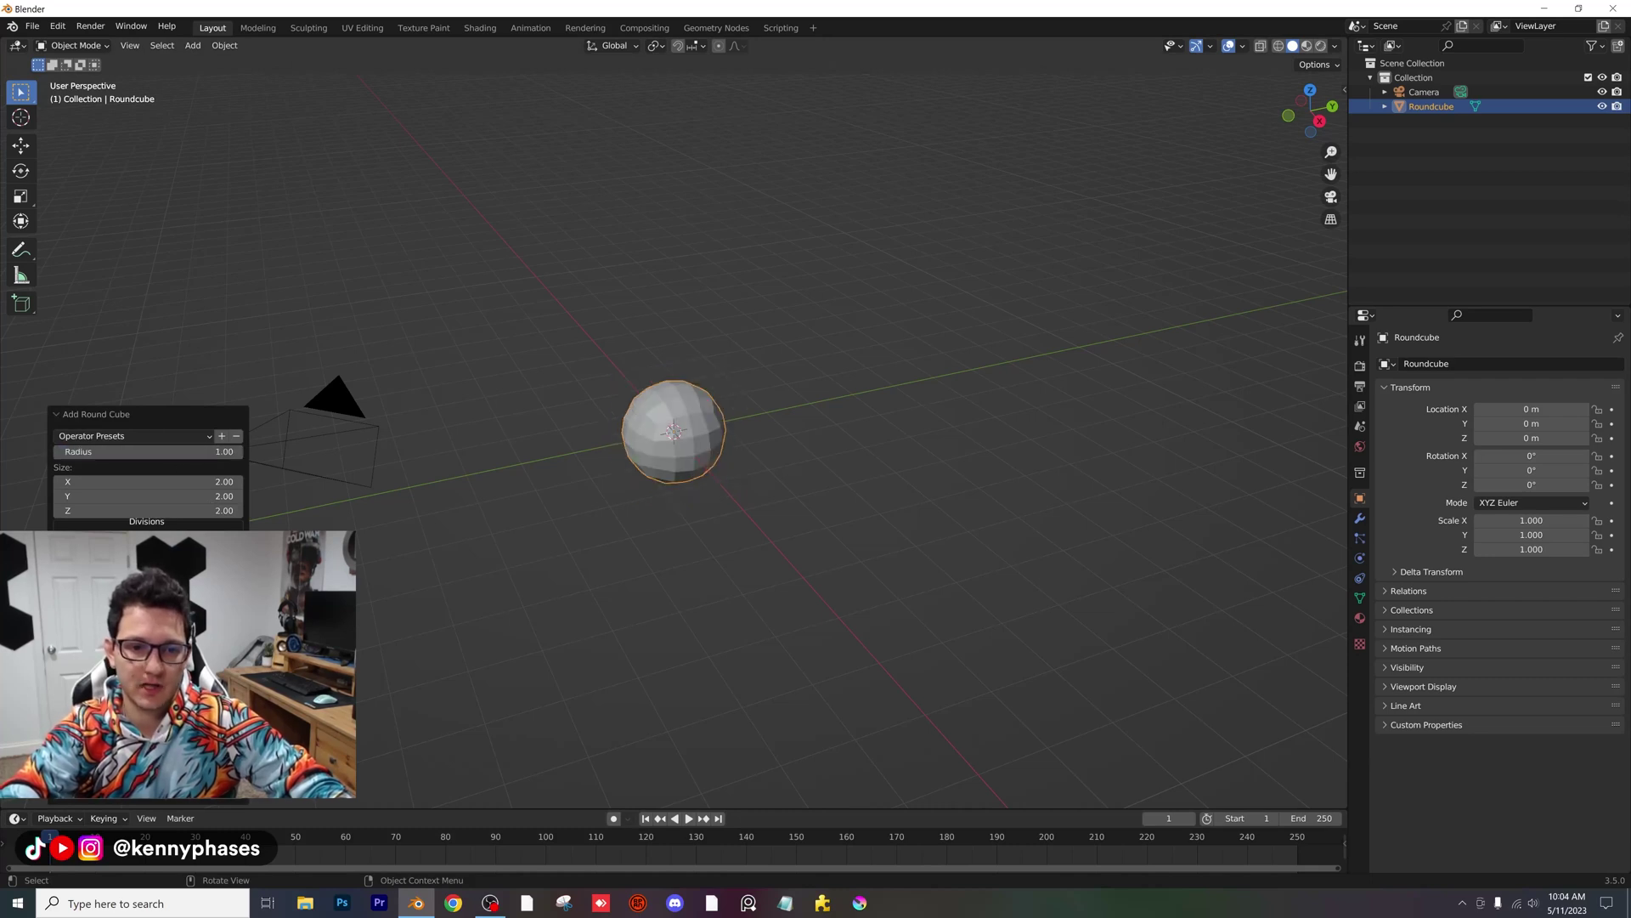
Step: Raise the Round Cube's Divisions four times for a finer sphere
{"action": "scroll", "coordinate": [739, 509], "scroll_direction": "up", "scroll_amount": 5}
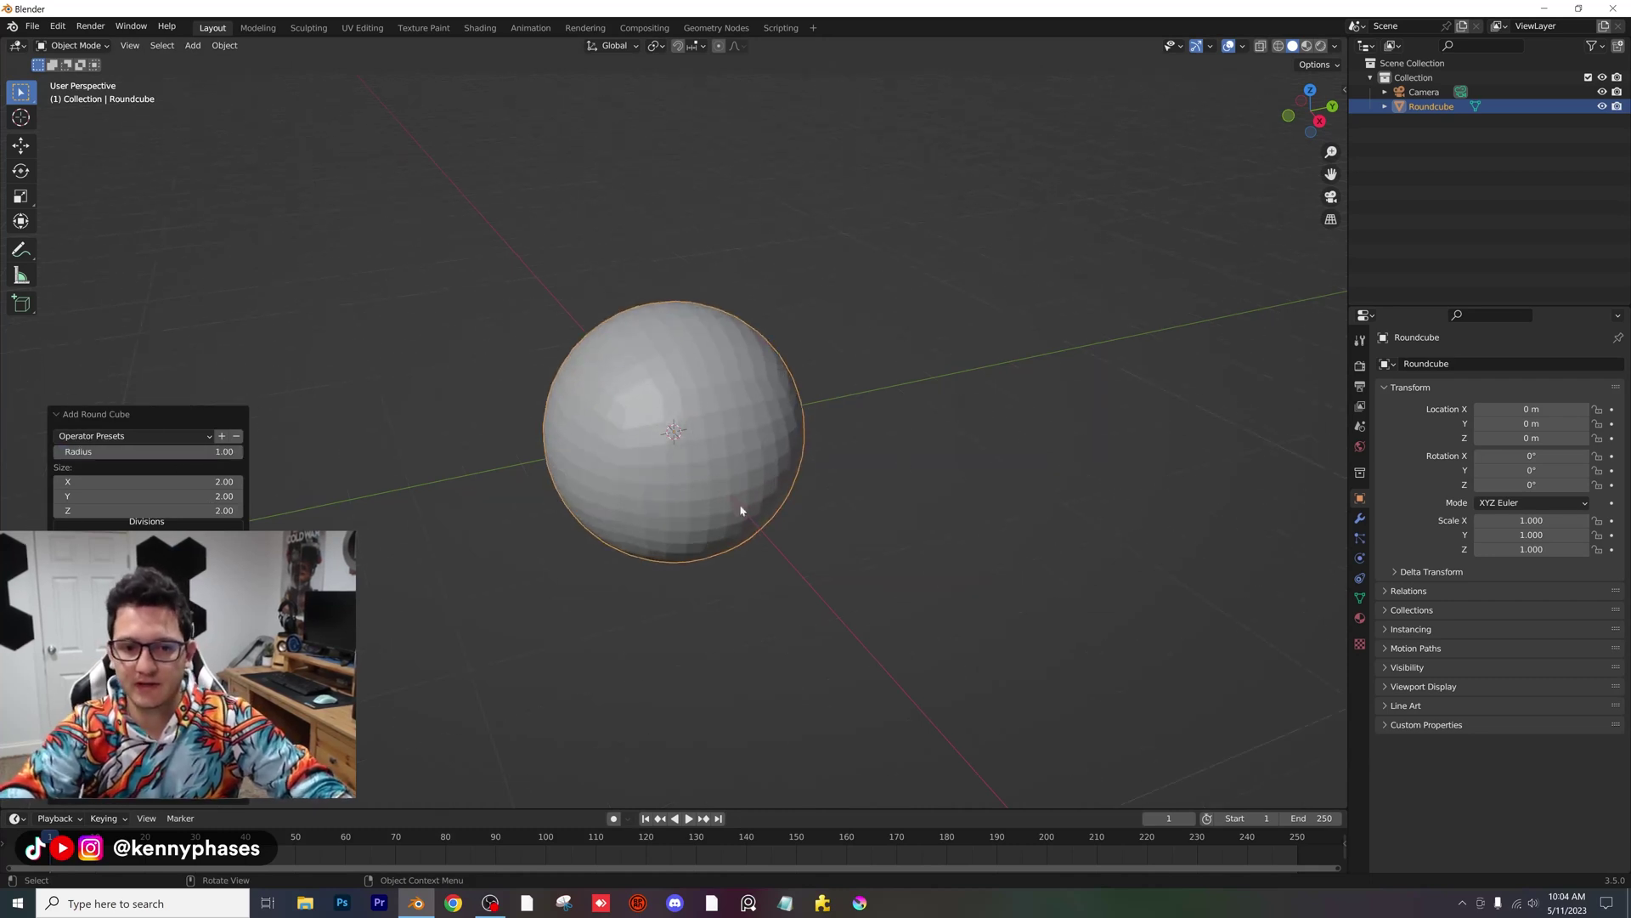
{"action": "left_click", "coordinate": [237, 539]}
{"action": "left_click", "coordinate": [237, 539]}
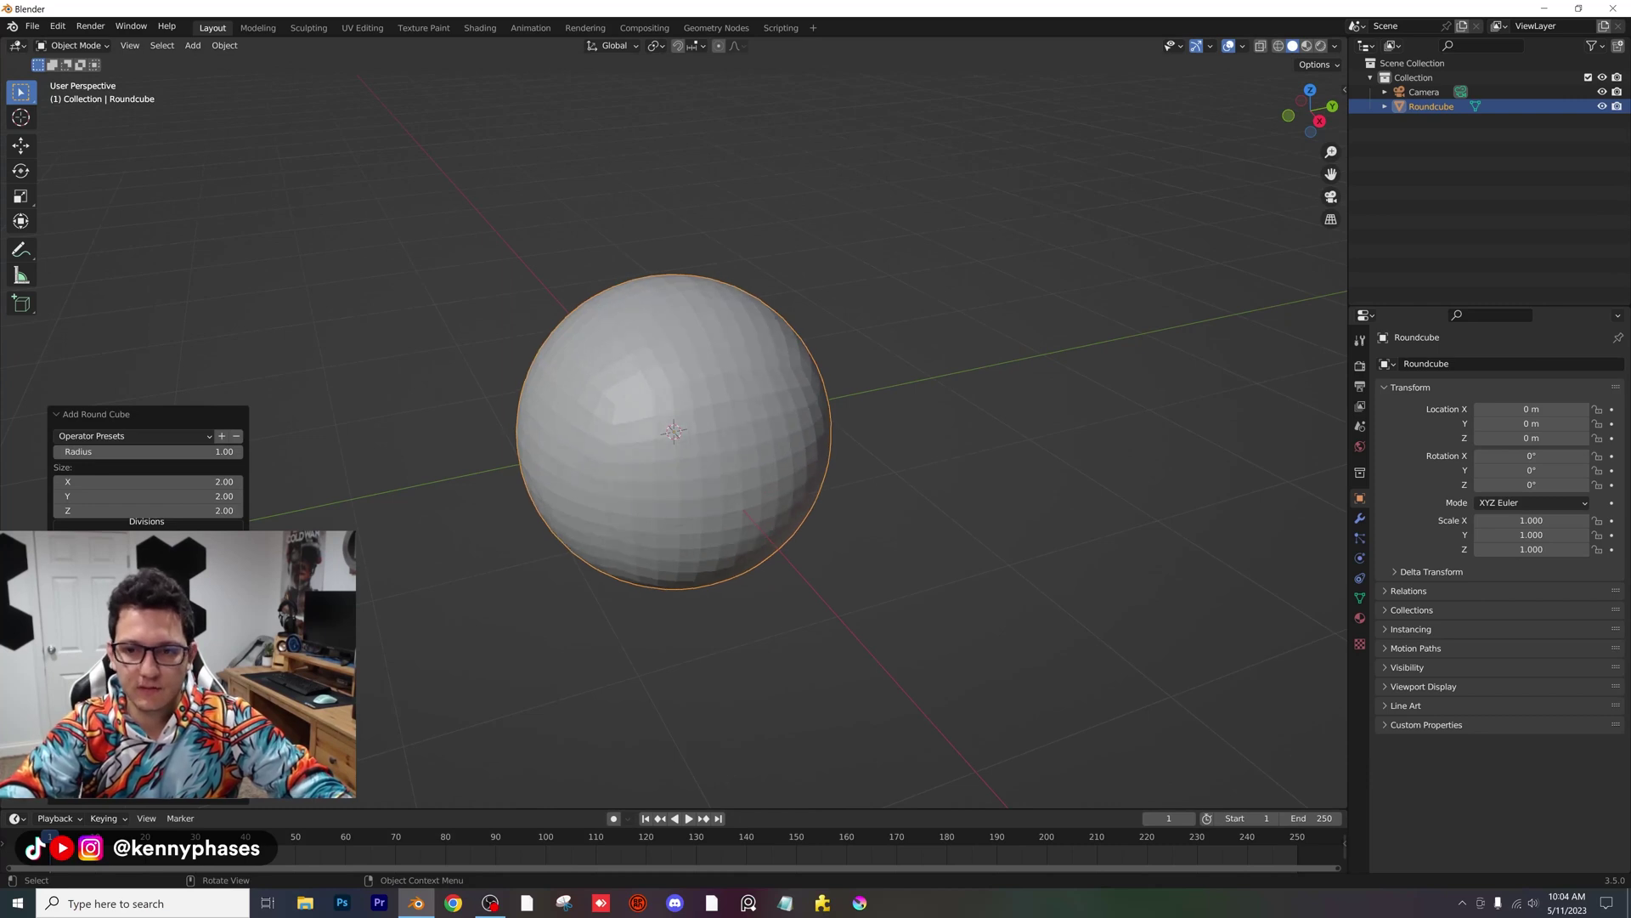
{"action": "left_click", "coordinate": [237, 539]}
{"action": "left_click", "coordinate": [237, 539]}
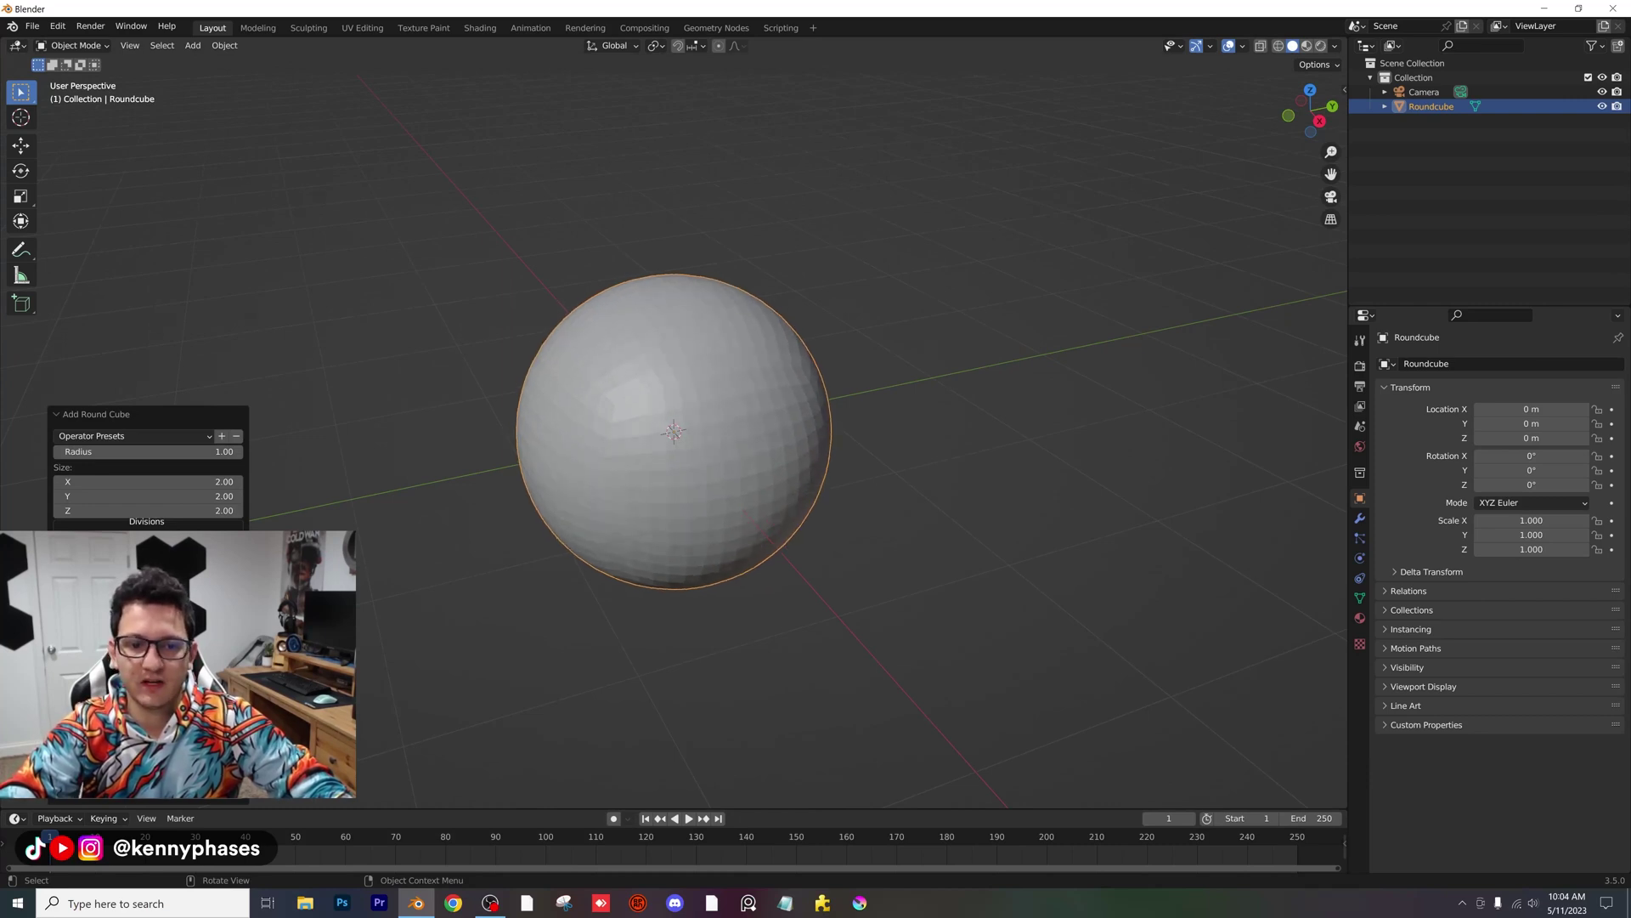
Step: Apply Shade Auto Smooth to the sphere
{"action": "left_click", "coordinate": [954, 353]}
{"action": "left_click", "coordinate": [661, 396]}
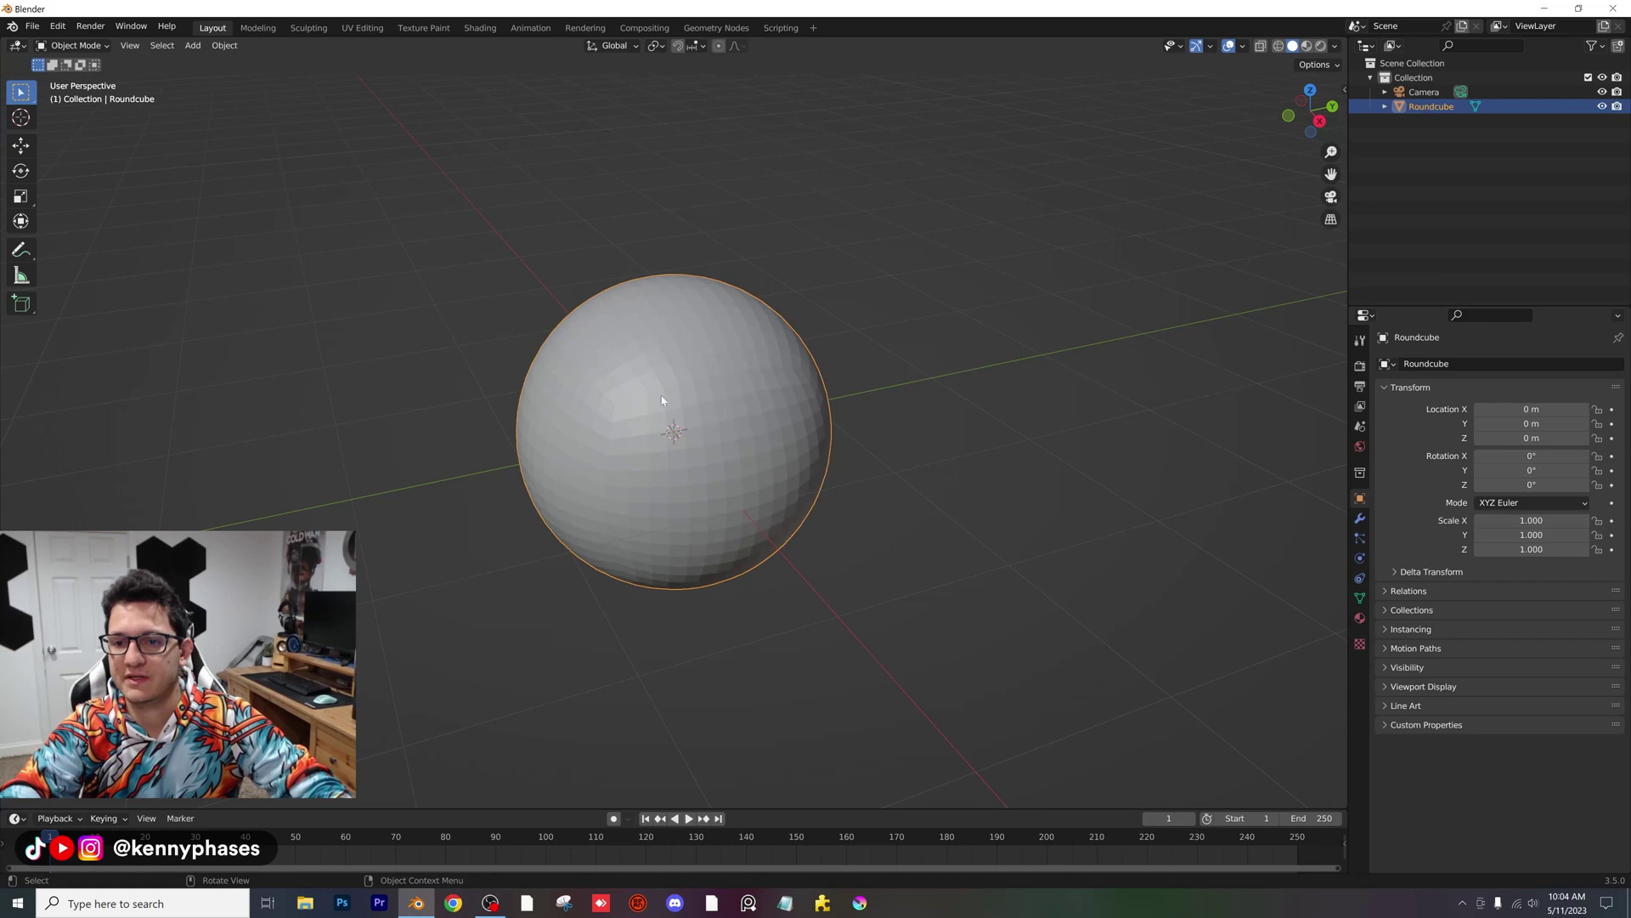
{"action": "right_click", "coordinate": [666, 402]}
{"action": "left_click", "coordinate": [655, 430]}
{"action": "left_click", "coordinate": [976, 346]}
{"action": "scroll", "coordinate": [975, 344], "scroll_direction": "down", "scroll_amount": 8}
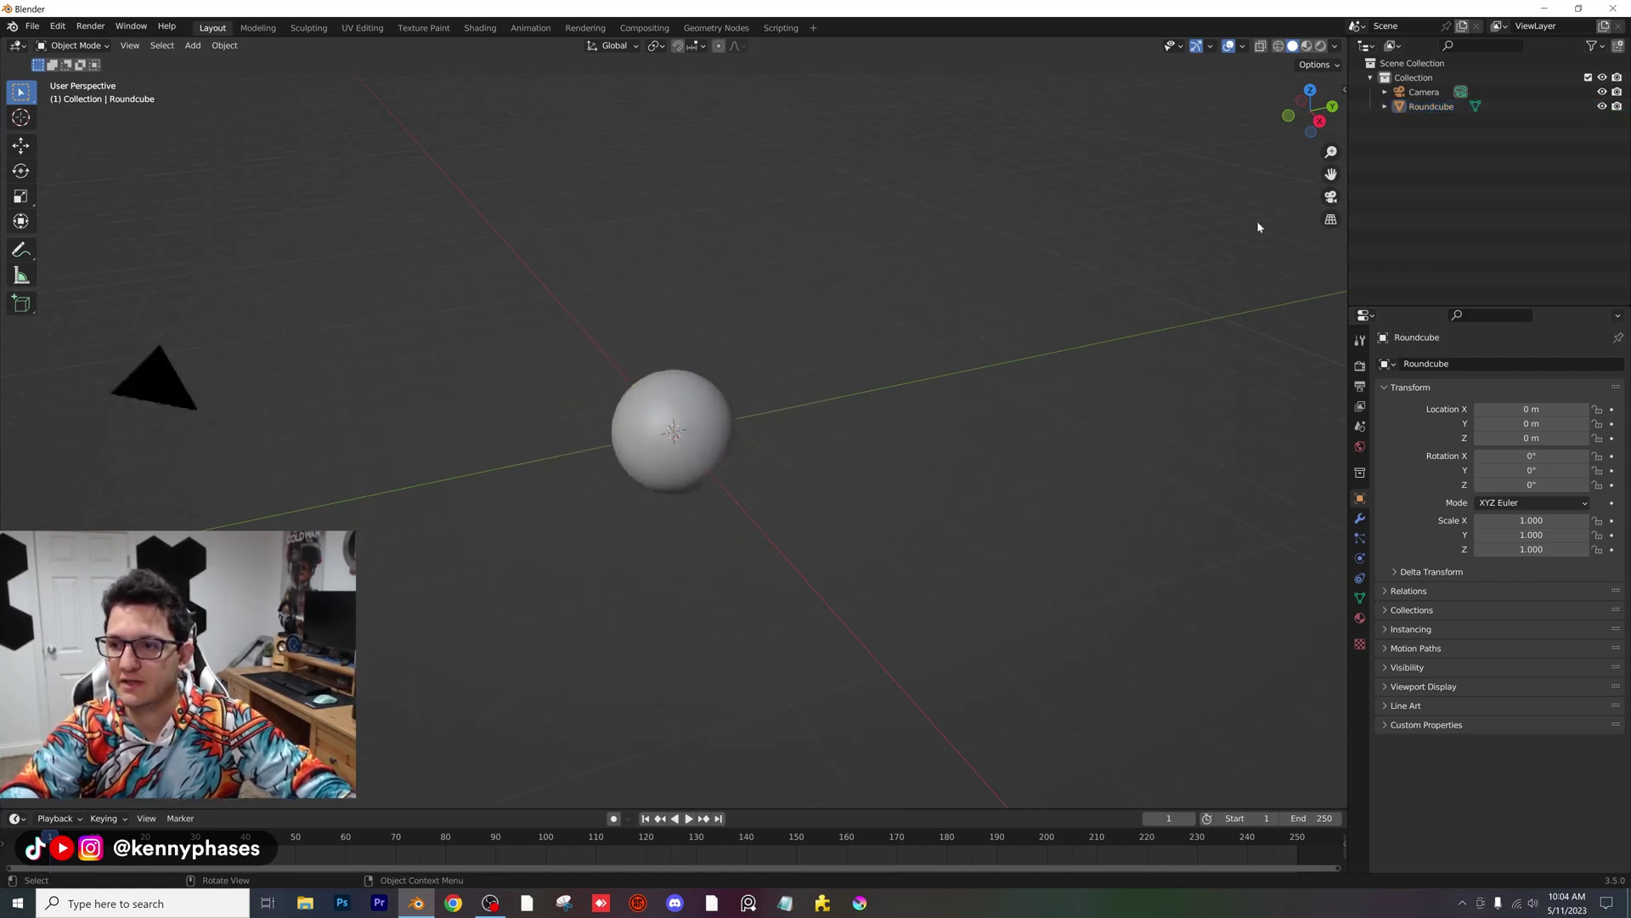
Step: In Top view, roughly move and rotate the camera toward the sphere
{"action": "left_click", "coordinate": [1423, 91]}
{"action": "left_click", "coordinate": [1311, 92]}
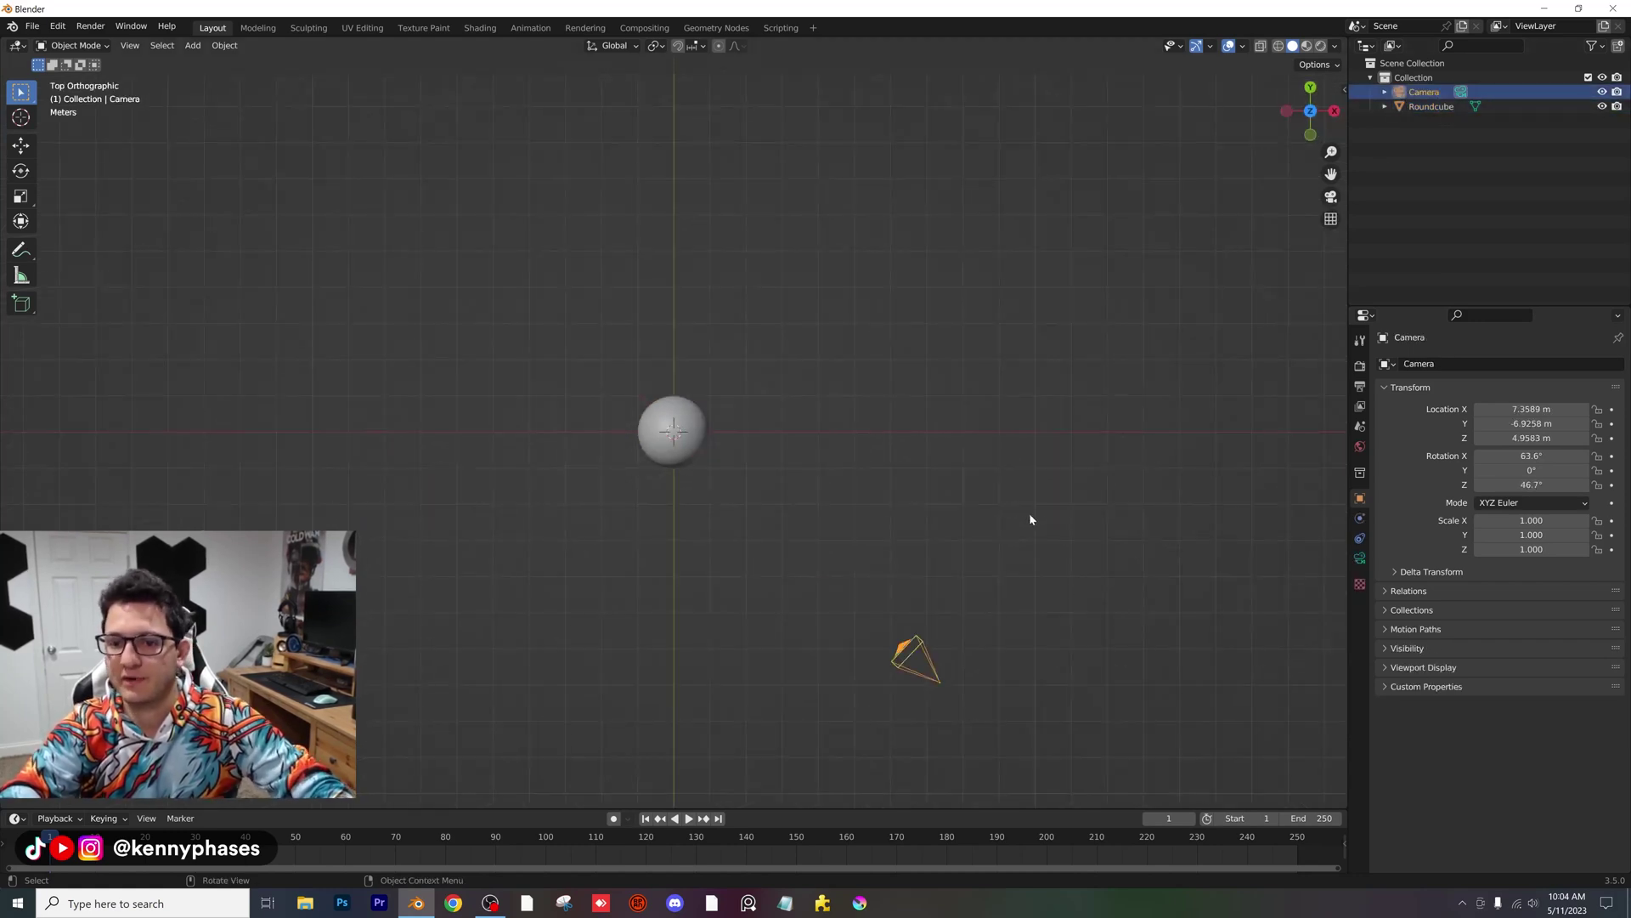
{"action": "key", "text": "g"}
{"action": "key", "text": "r"}
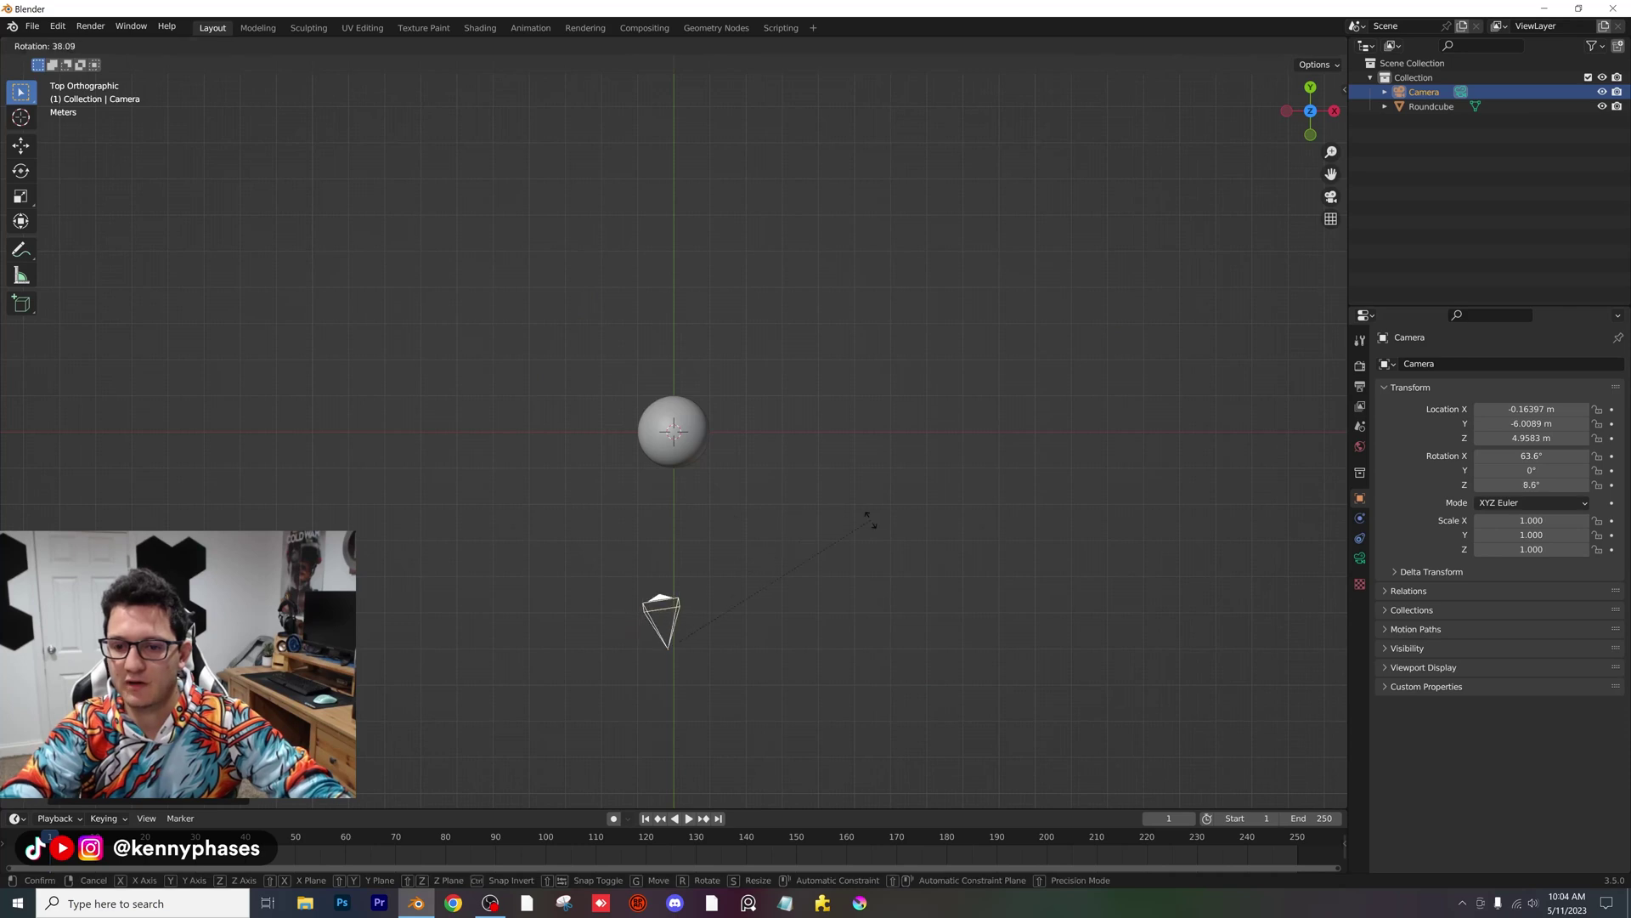
{"action": "left_click", "coordinate": [895, 543]}
{"action": "key", "text": "g"}
{"action": "left_click", "coordinate": [889, 542]}
{"action": "key", "text": "r"}
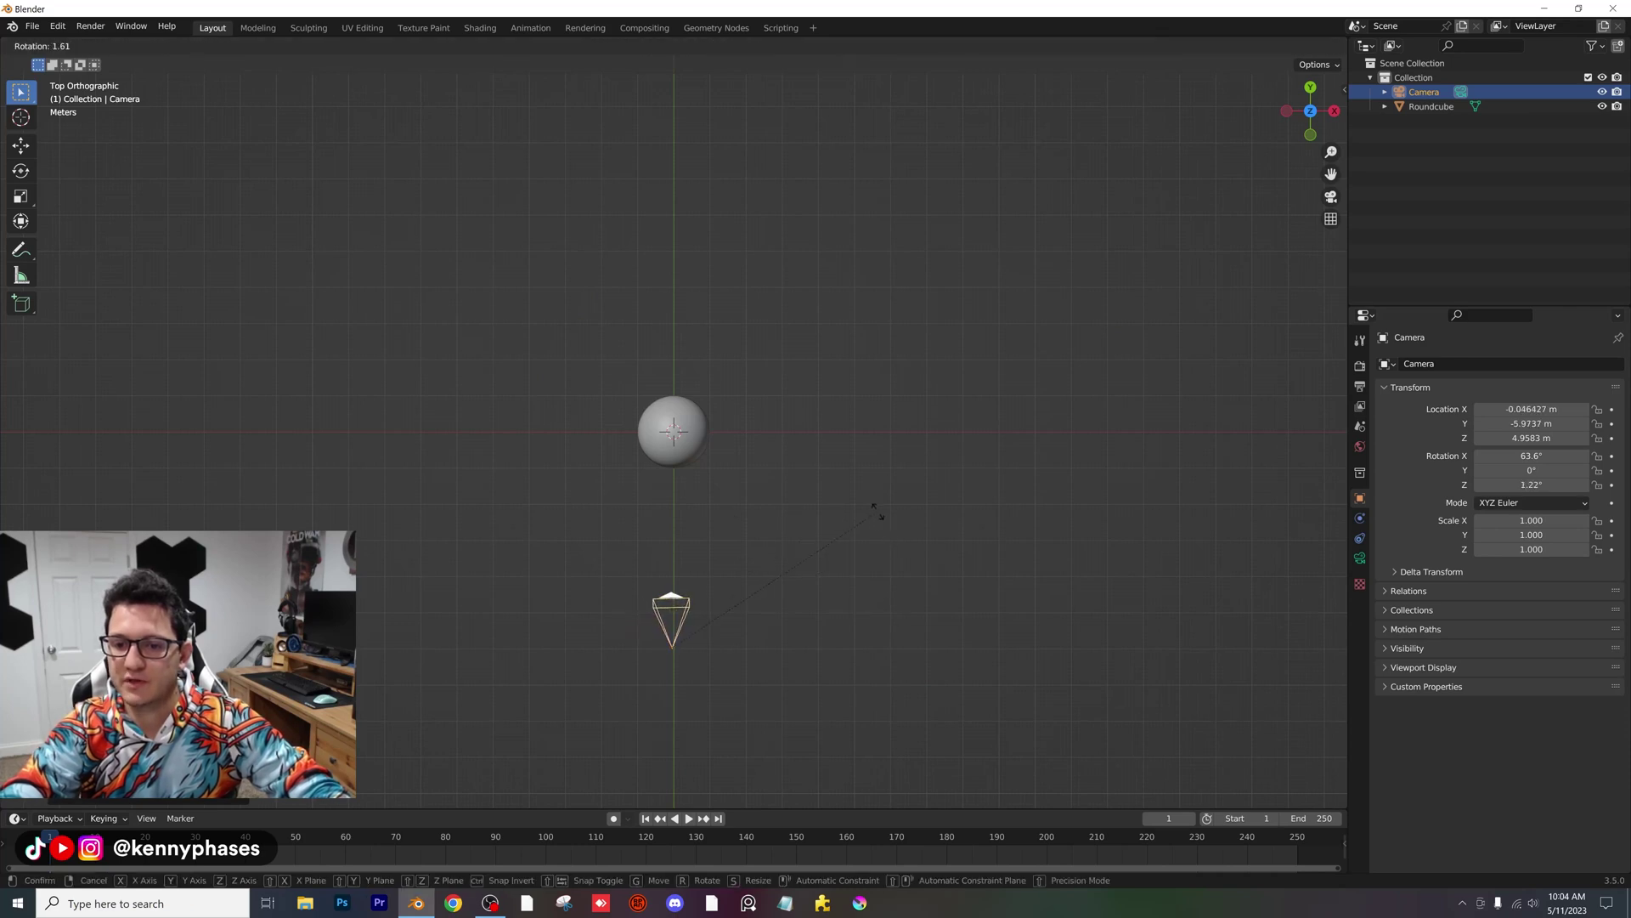
{"action": "left_click", "coordinate": [880, 519]}
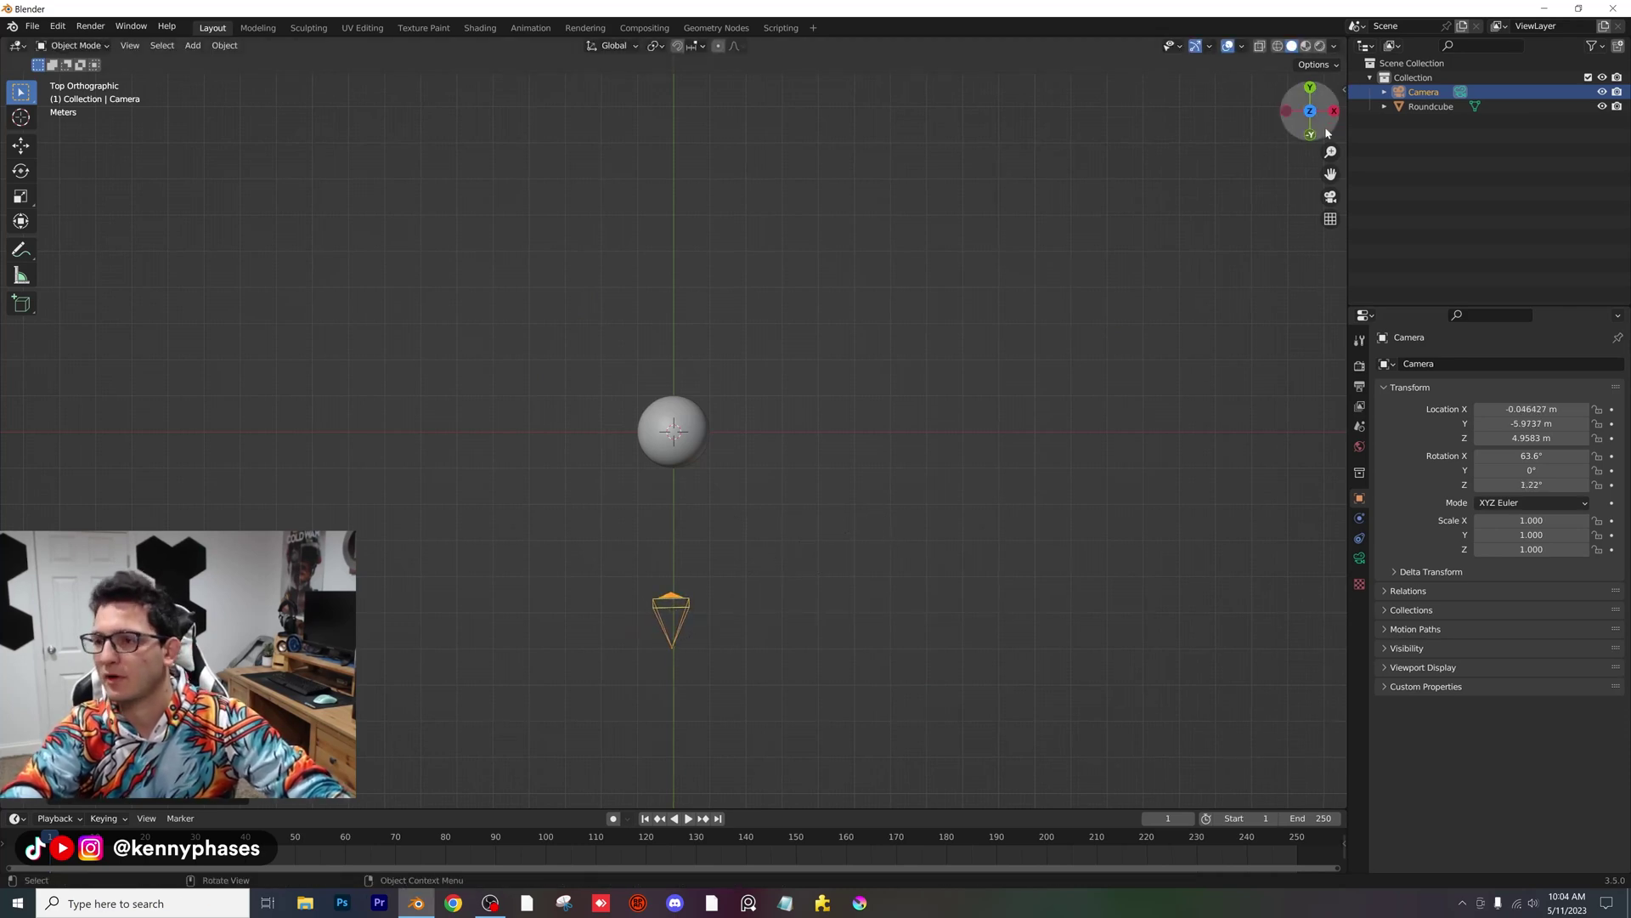
Step: Set the camera rotation to X 90° and Z 0° and look through it
{"action": "key", "text": "n"}
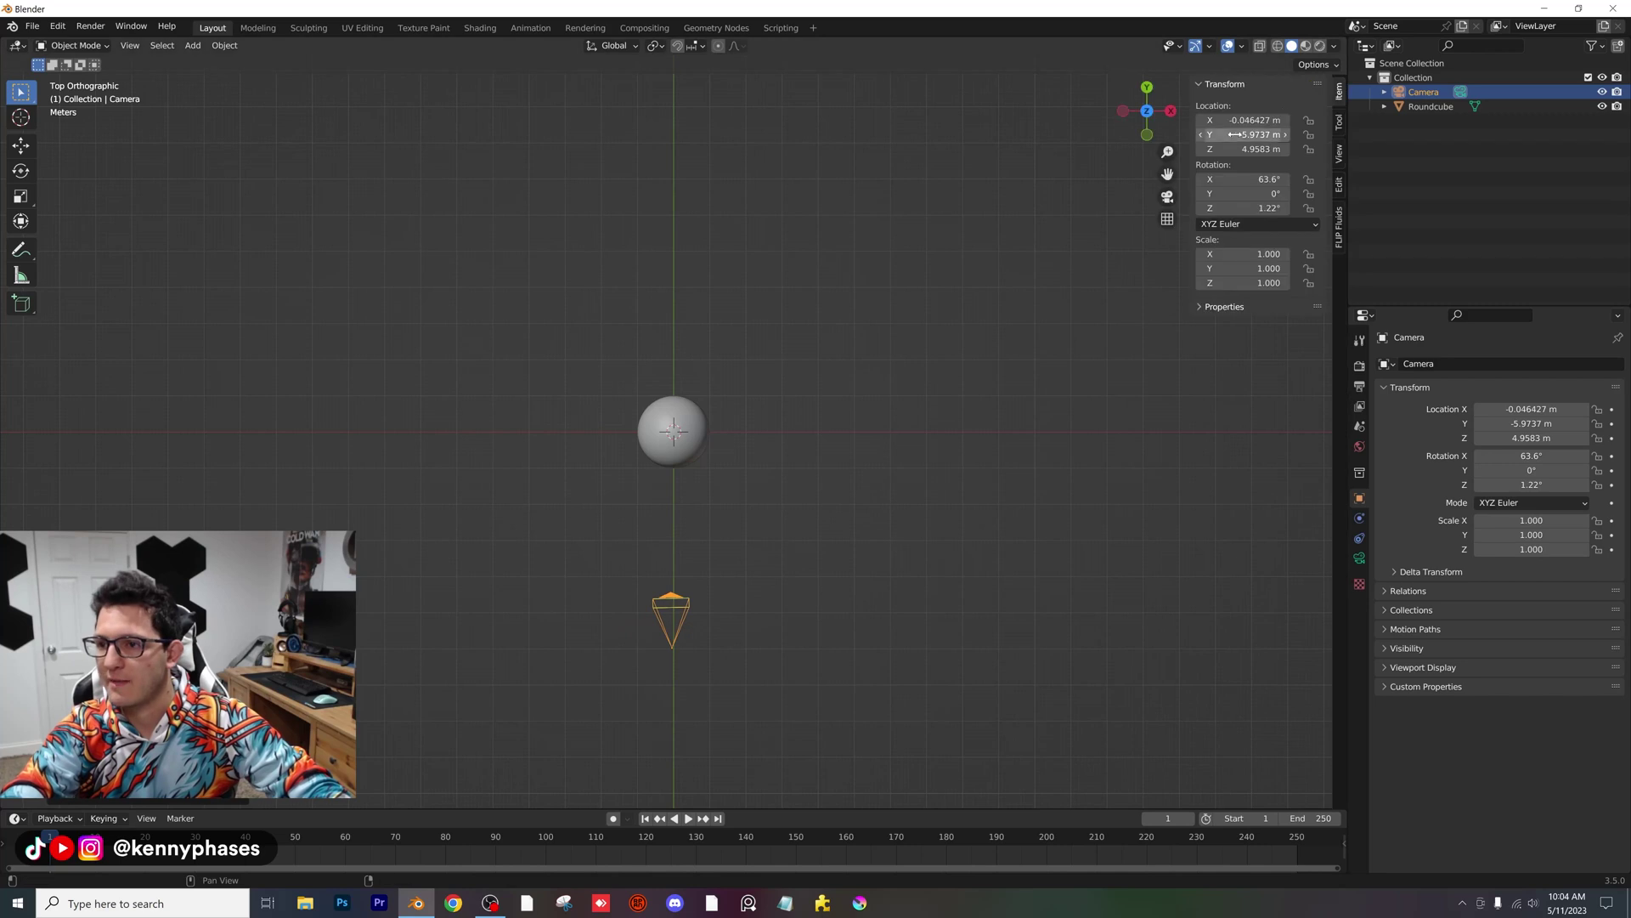
{"action": "left_click", "coordinate": [1243, 179]}
{"action": "type", "text": "90"}
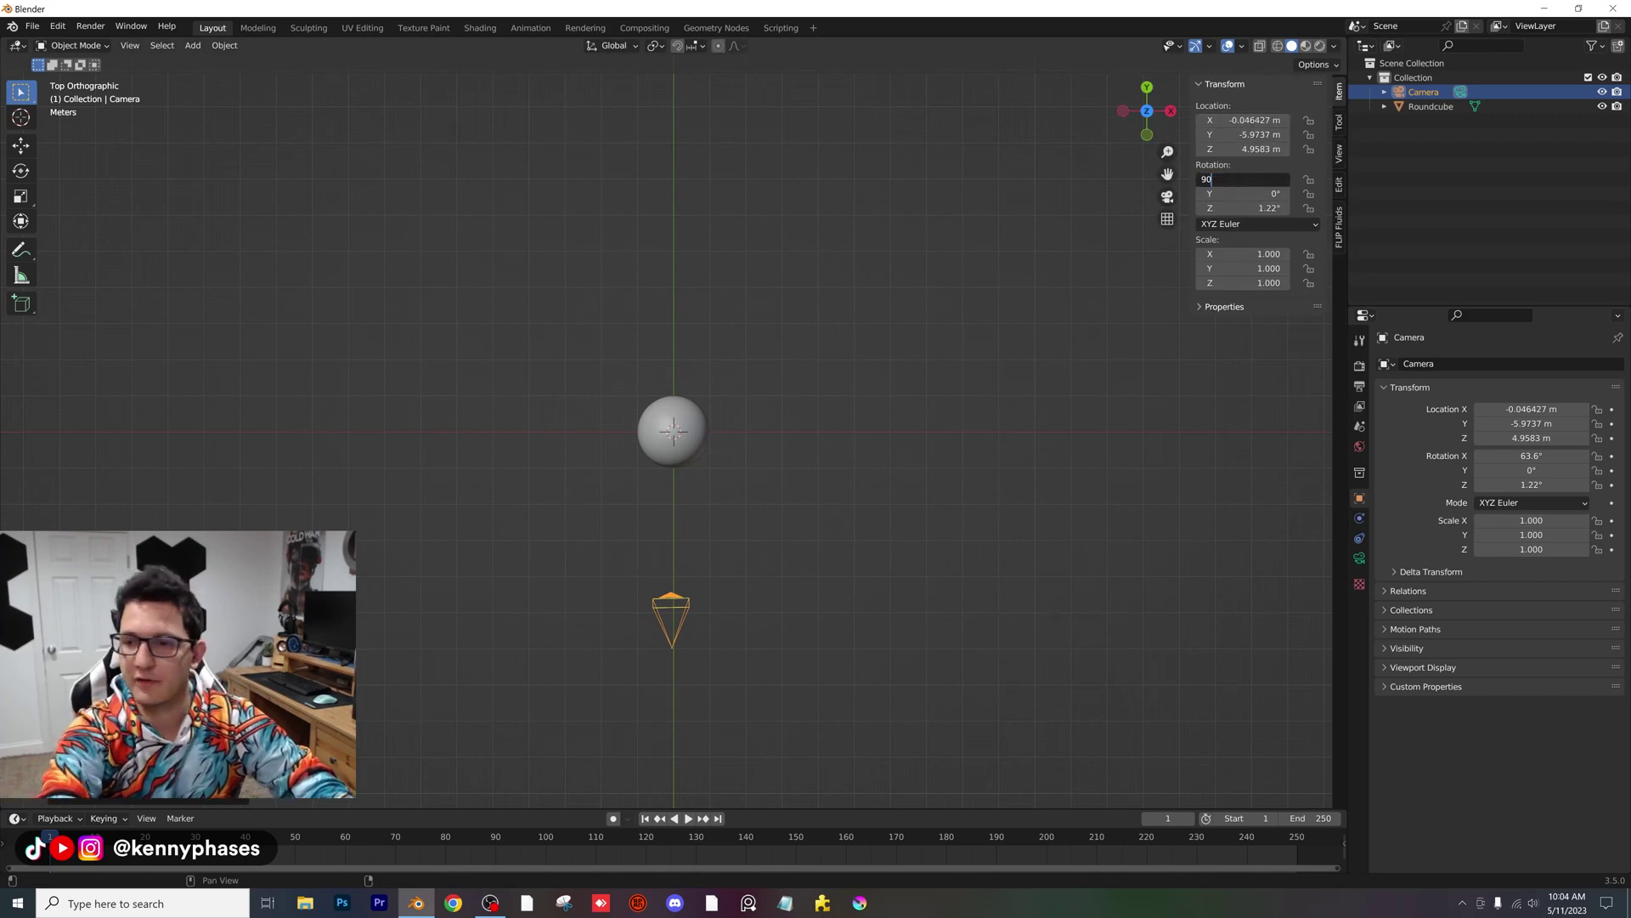
{"action": "key", "text": "Tab"}
{"action": "key", "text": "Tab"}
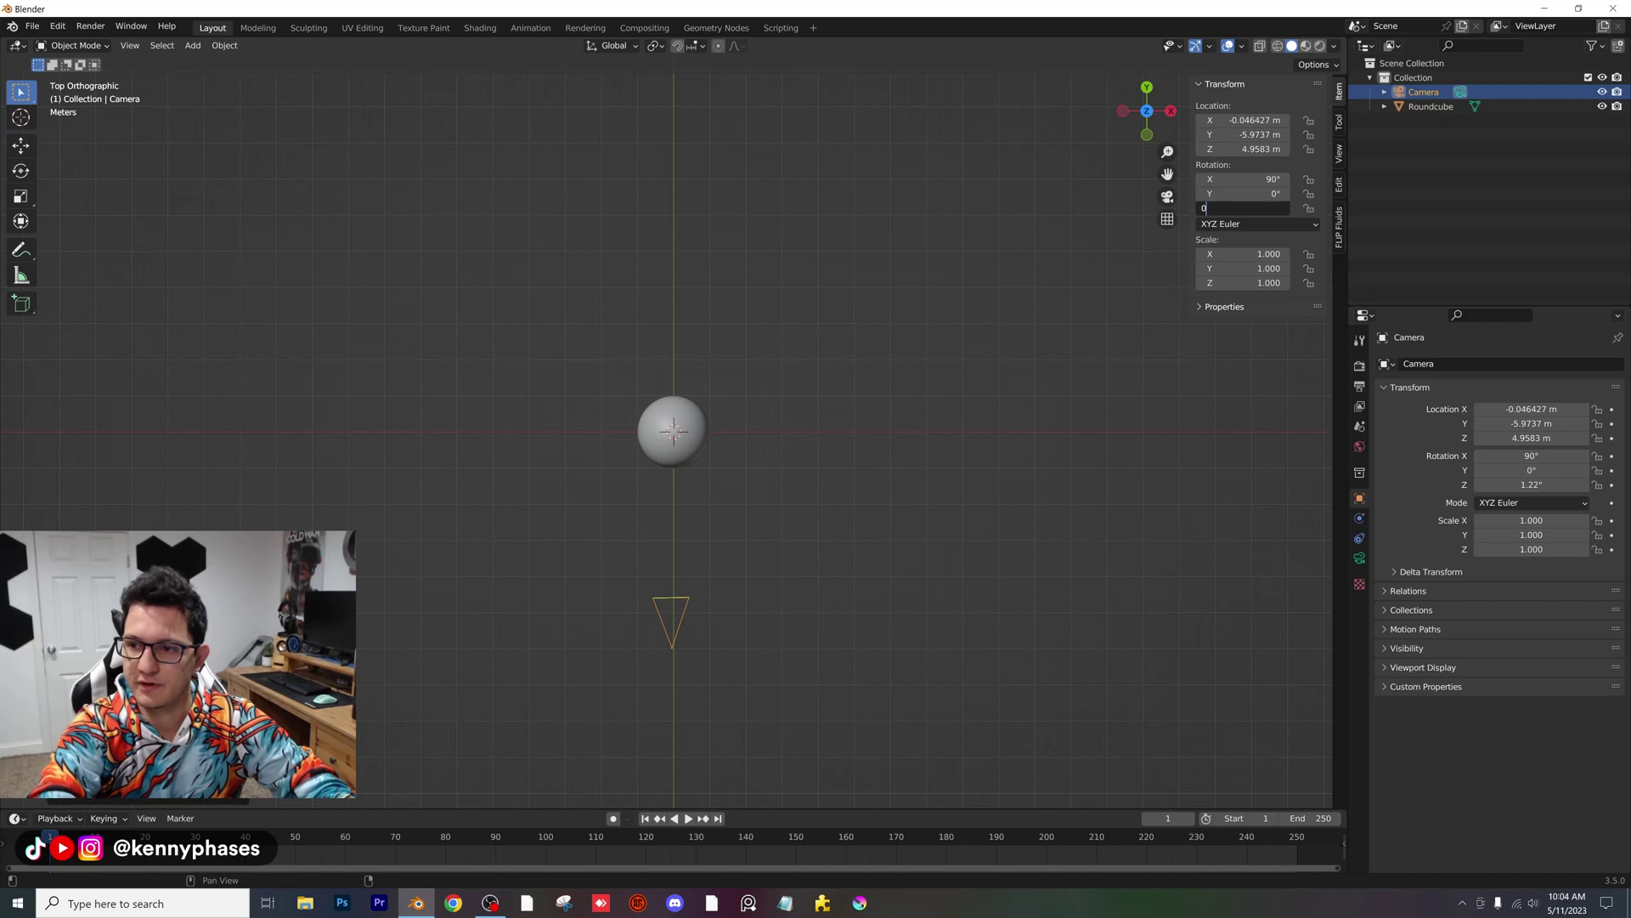
{"action": "type", "text": "0"}
{"action": "key", "text": "Return"}
{"action": "key", "text": "KP_0"}
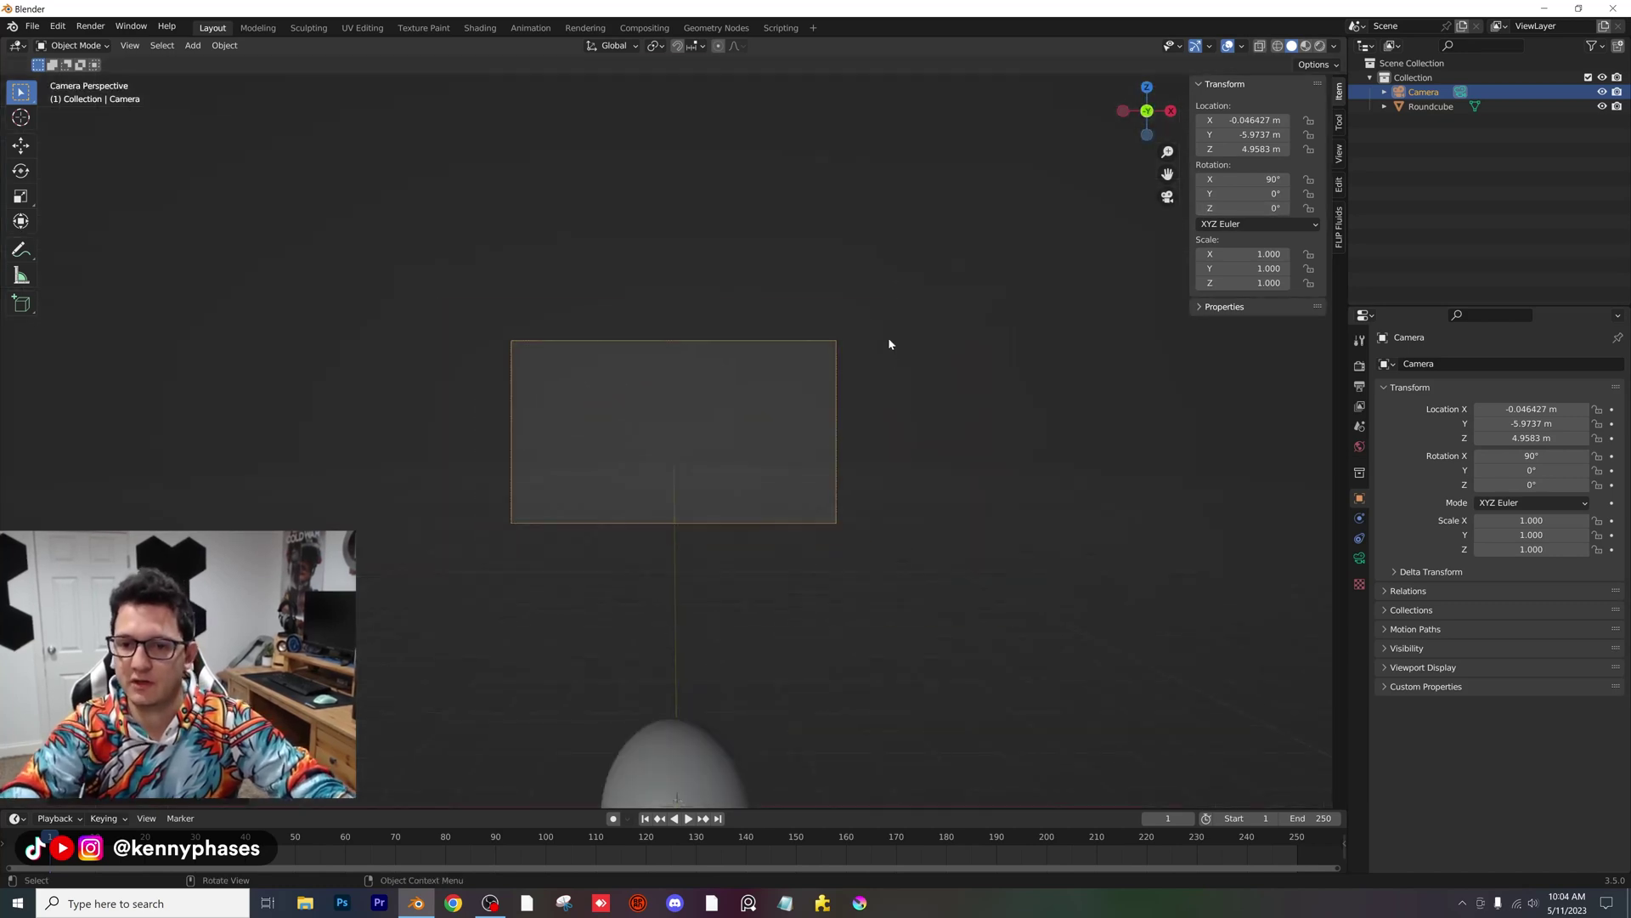
Step: Lower the camera along Z to centre the sphere in frame
{"action": "key", "text": "g"}
{"action": "key", "text": "z"}
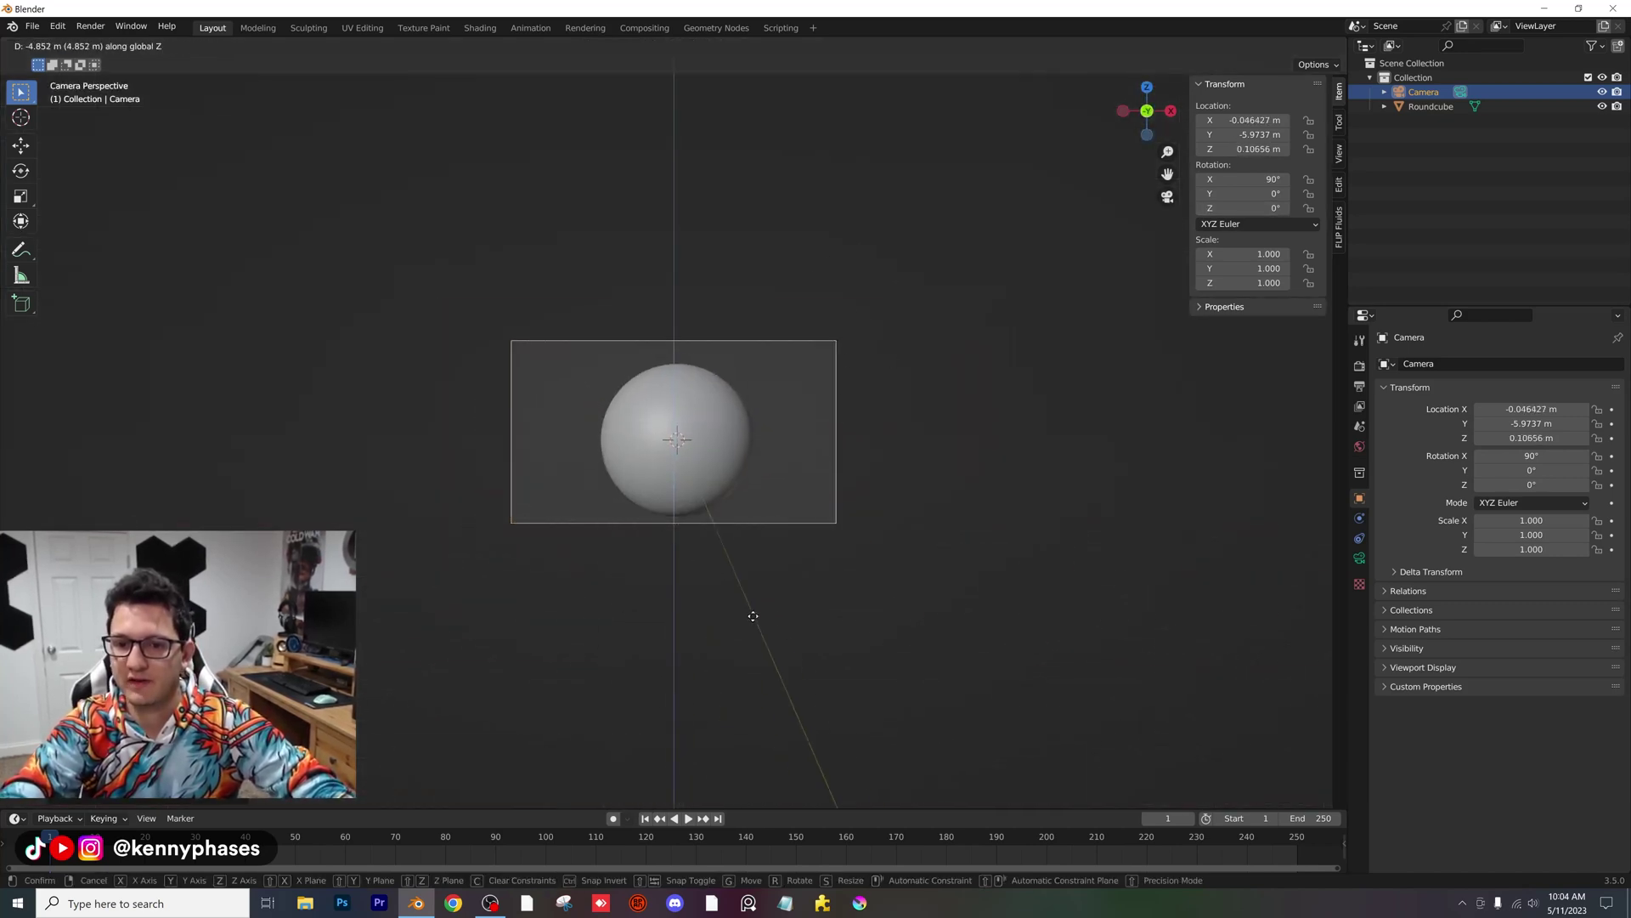
{"action": "left_click", "coordinate": [753, 623]}
Step: Set the render resolution to 1920 × 1920 px in Output properties
{"action": "scroll", "coordinate": [760, 491], "scroll_direction": "up", "scroll_amount": 5}
{"action": "left_click", "coordinate": [1359, 386]}
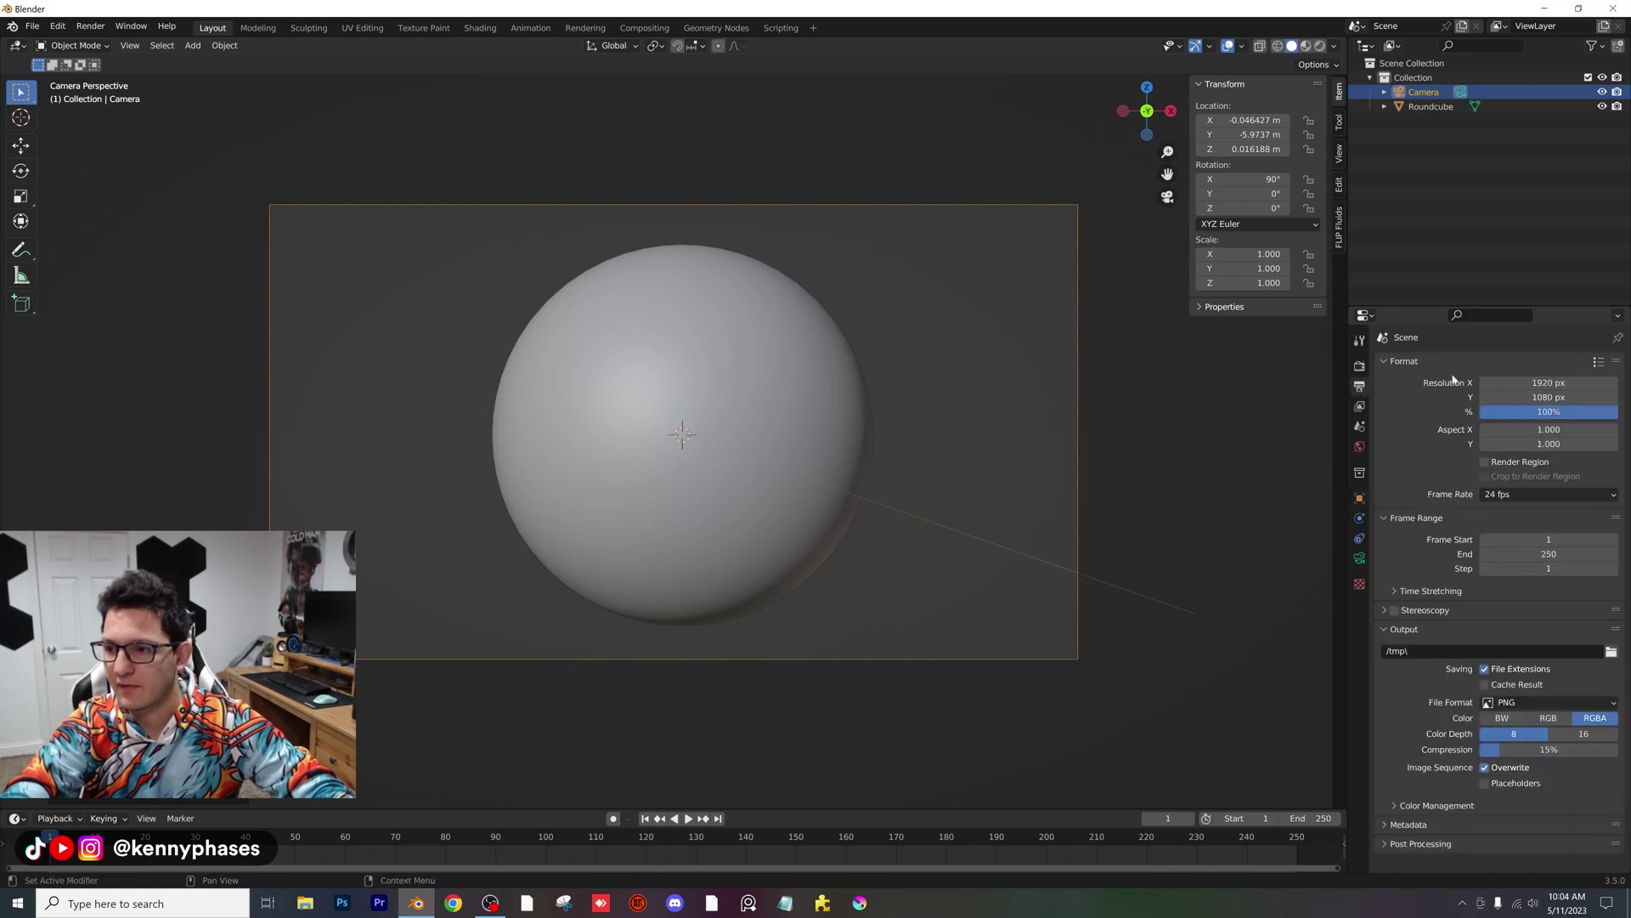
{"action": "left_click", "coordinate": [1549, 383]}
{"action": "type", "text": "1920"}
{"action": "key", "text": "Tab"}
{"action": "type", "text": "1"}
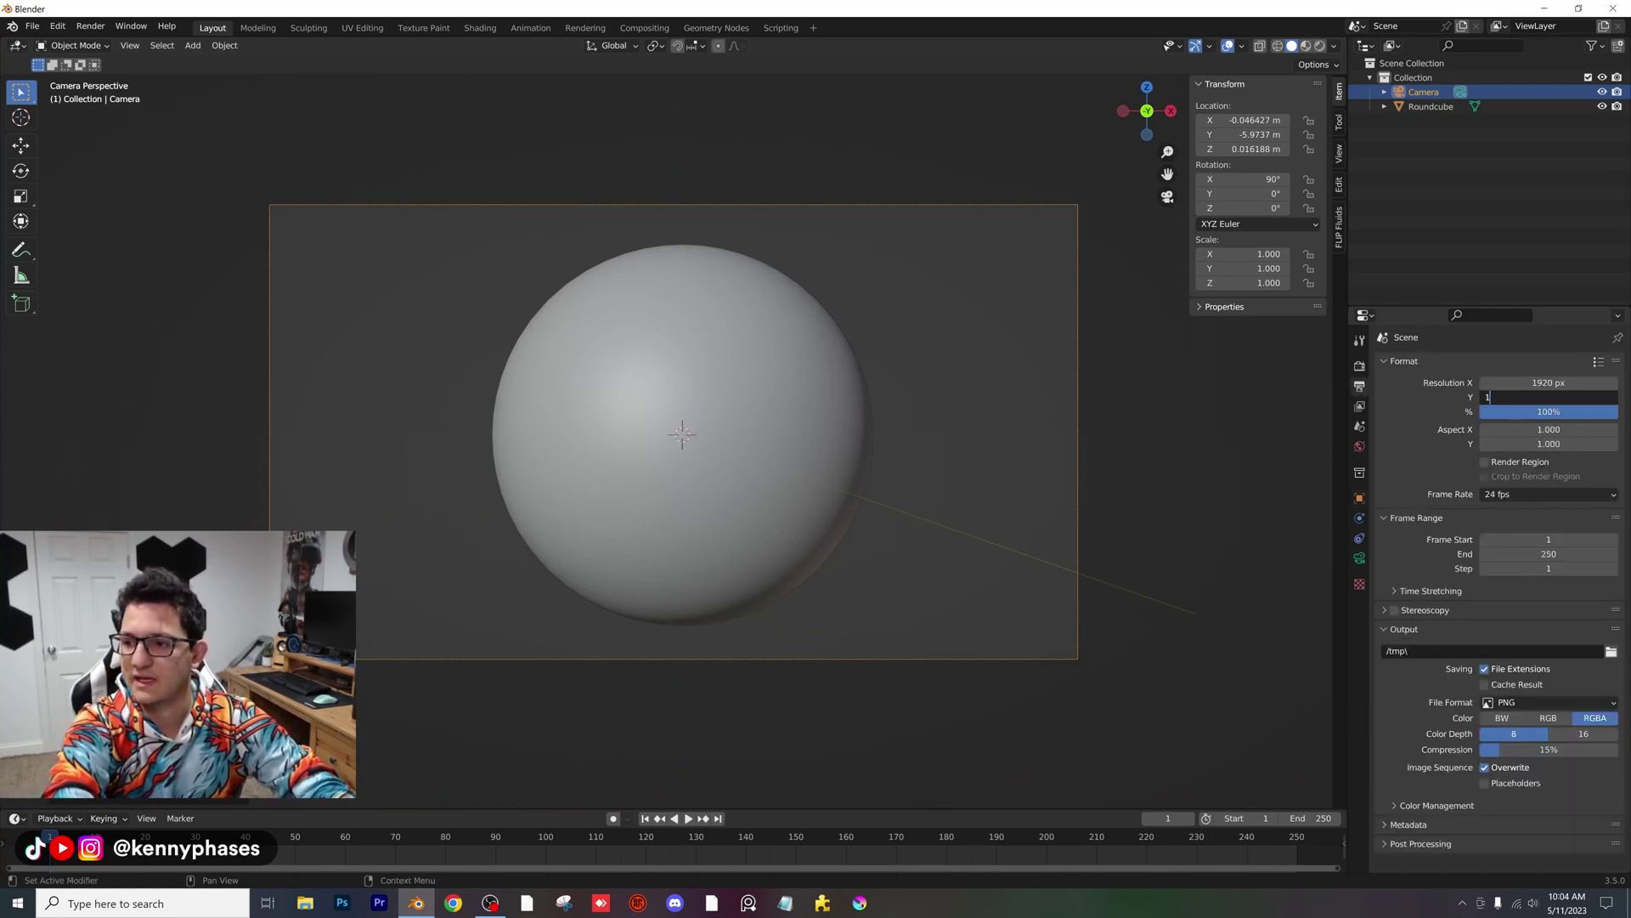
{"action": "type", "text": "920"}
{"action": "key", "text": "Return"}
Step: Save the project as Fur-Tutorial.blend
{"action": "key", "text": "Home"}
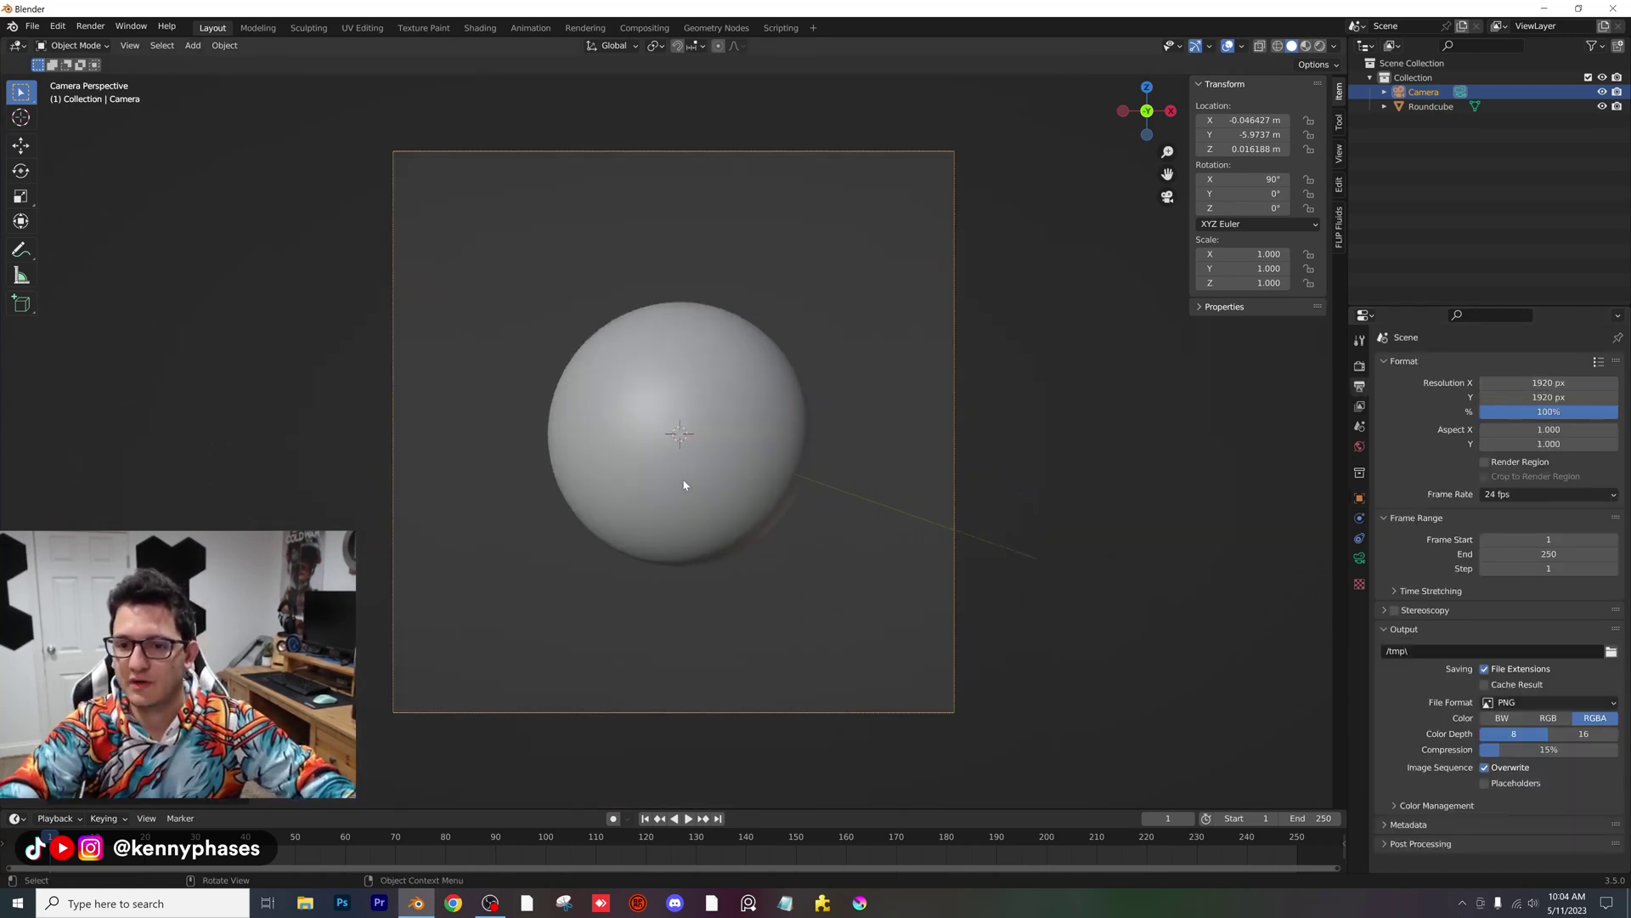
{"action": "key", "text": "ctrl+s"}
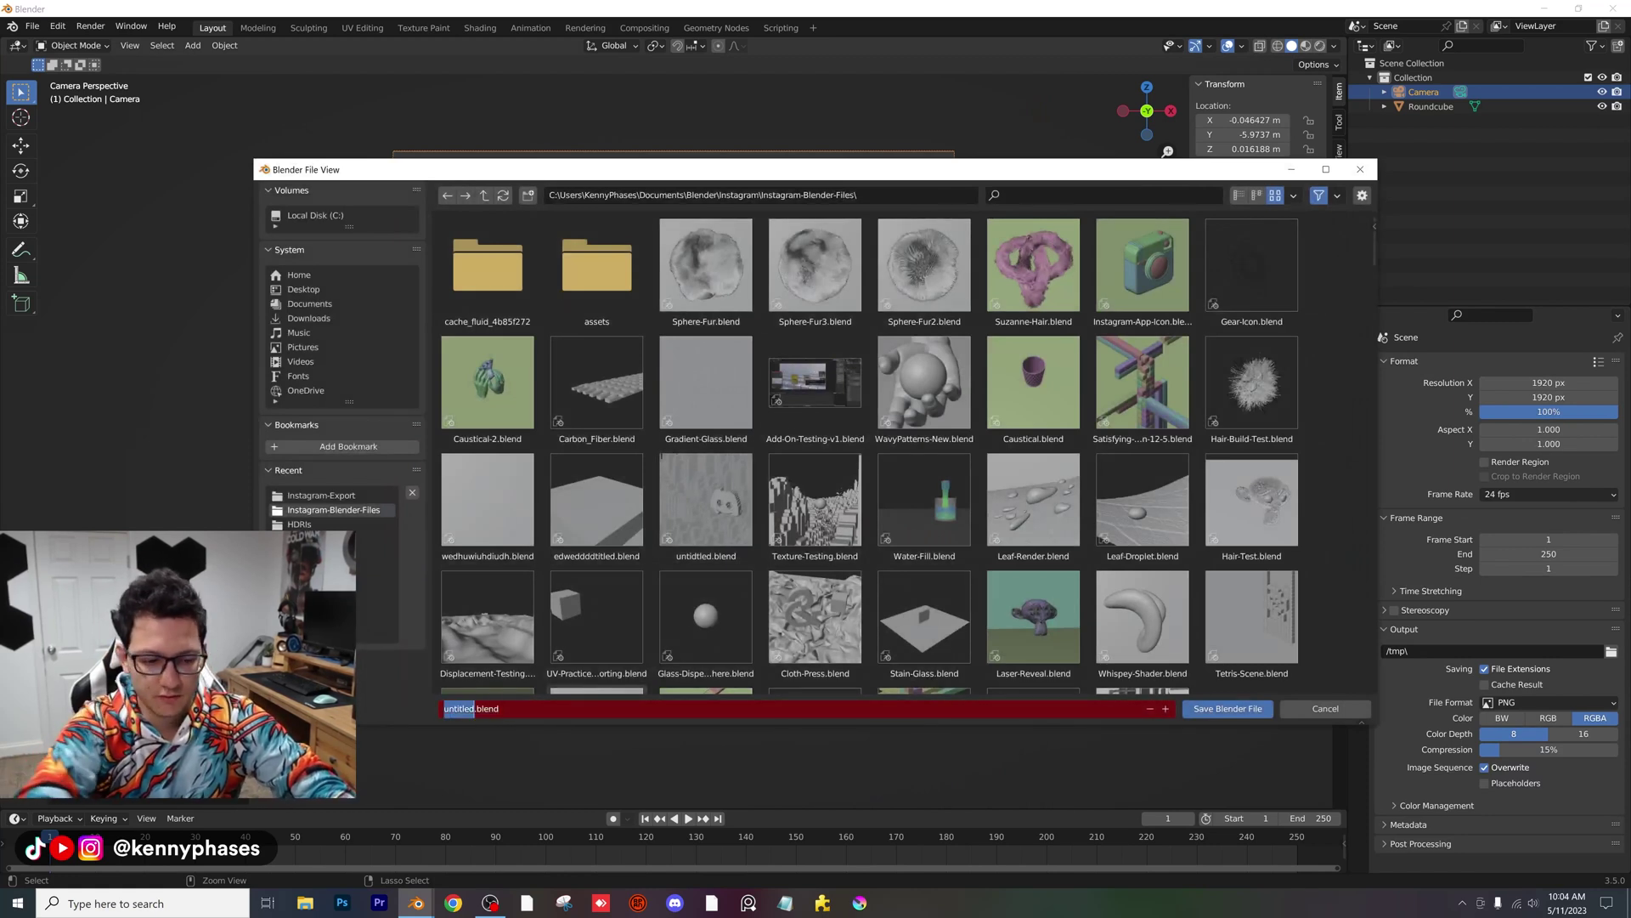
{"action": "type", "text": "Fur-Tutoria"}
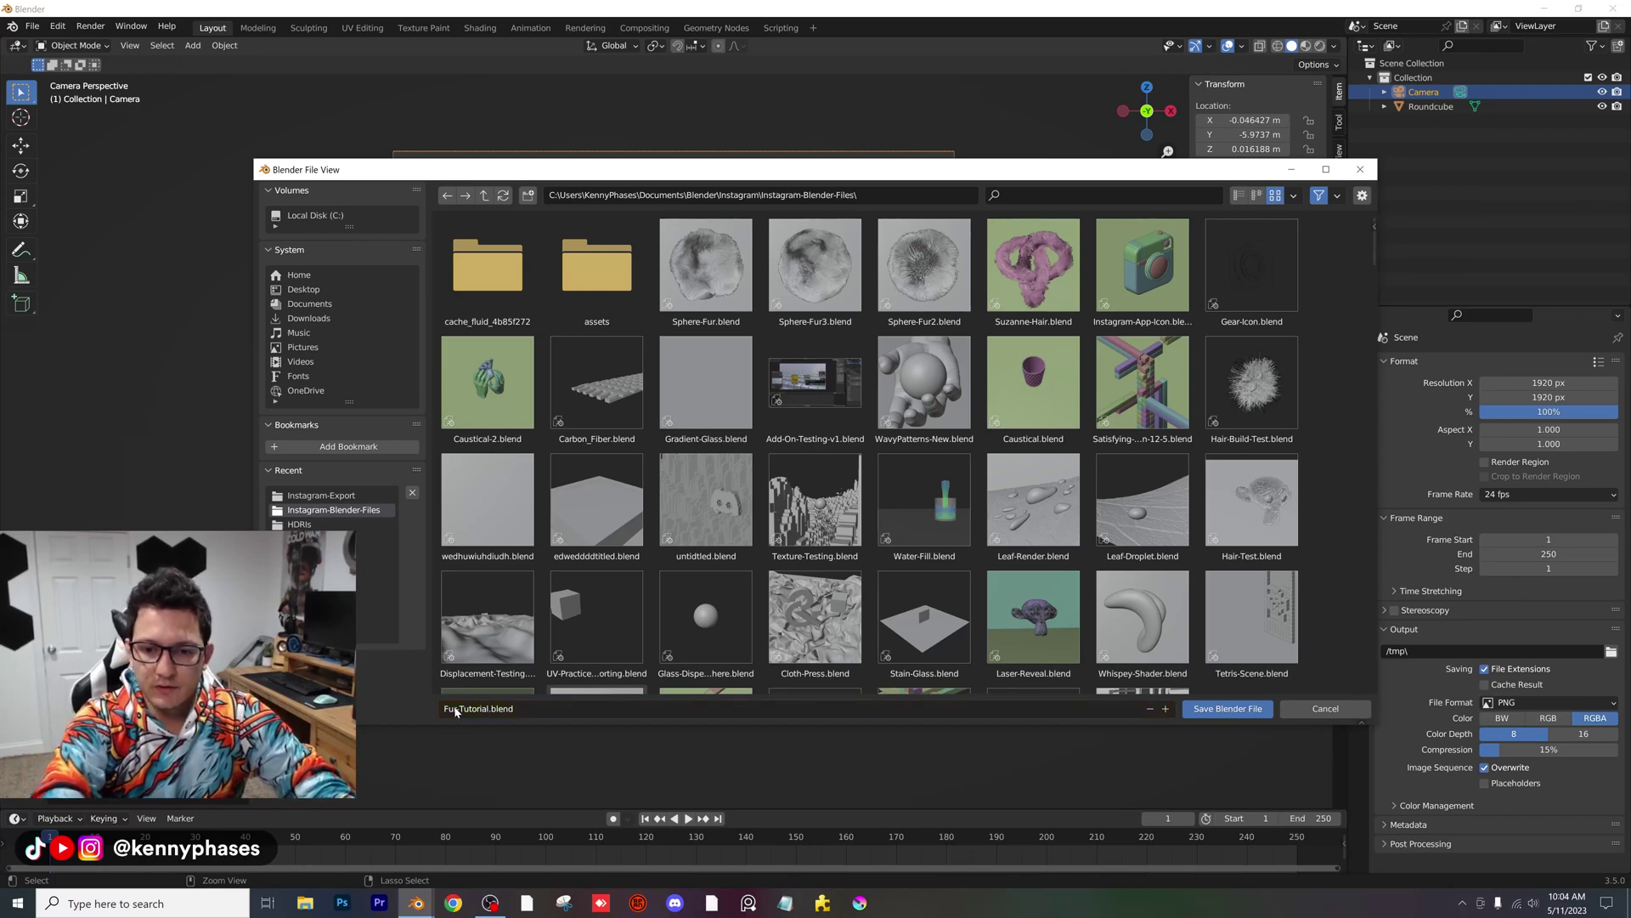
{"action": "left_click", "coordinate": [1231, 708]}
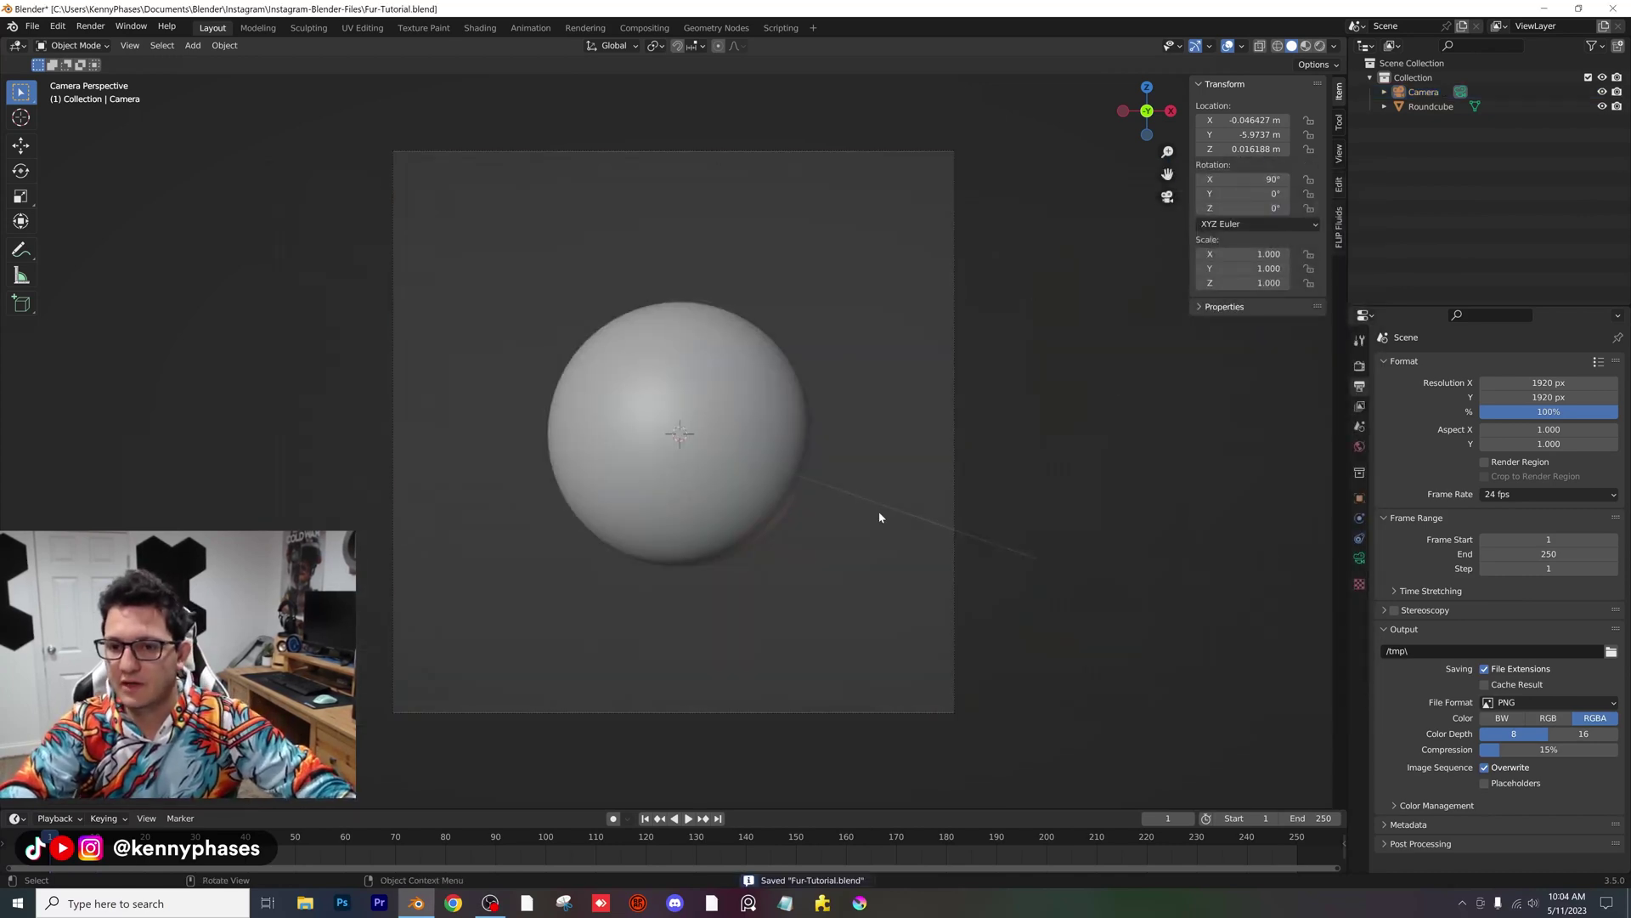
Step: Select the Roundcube and add a new particle system in the Particles tab
{"action": "left_click", "coordinate": [742, 444]}
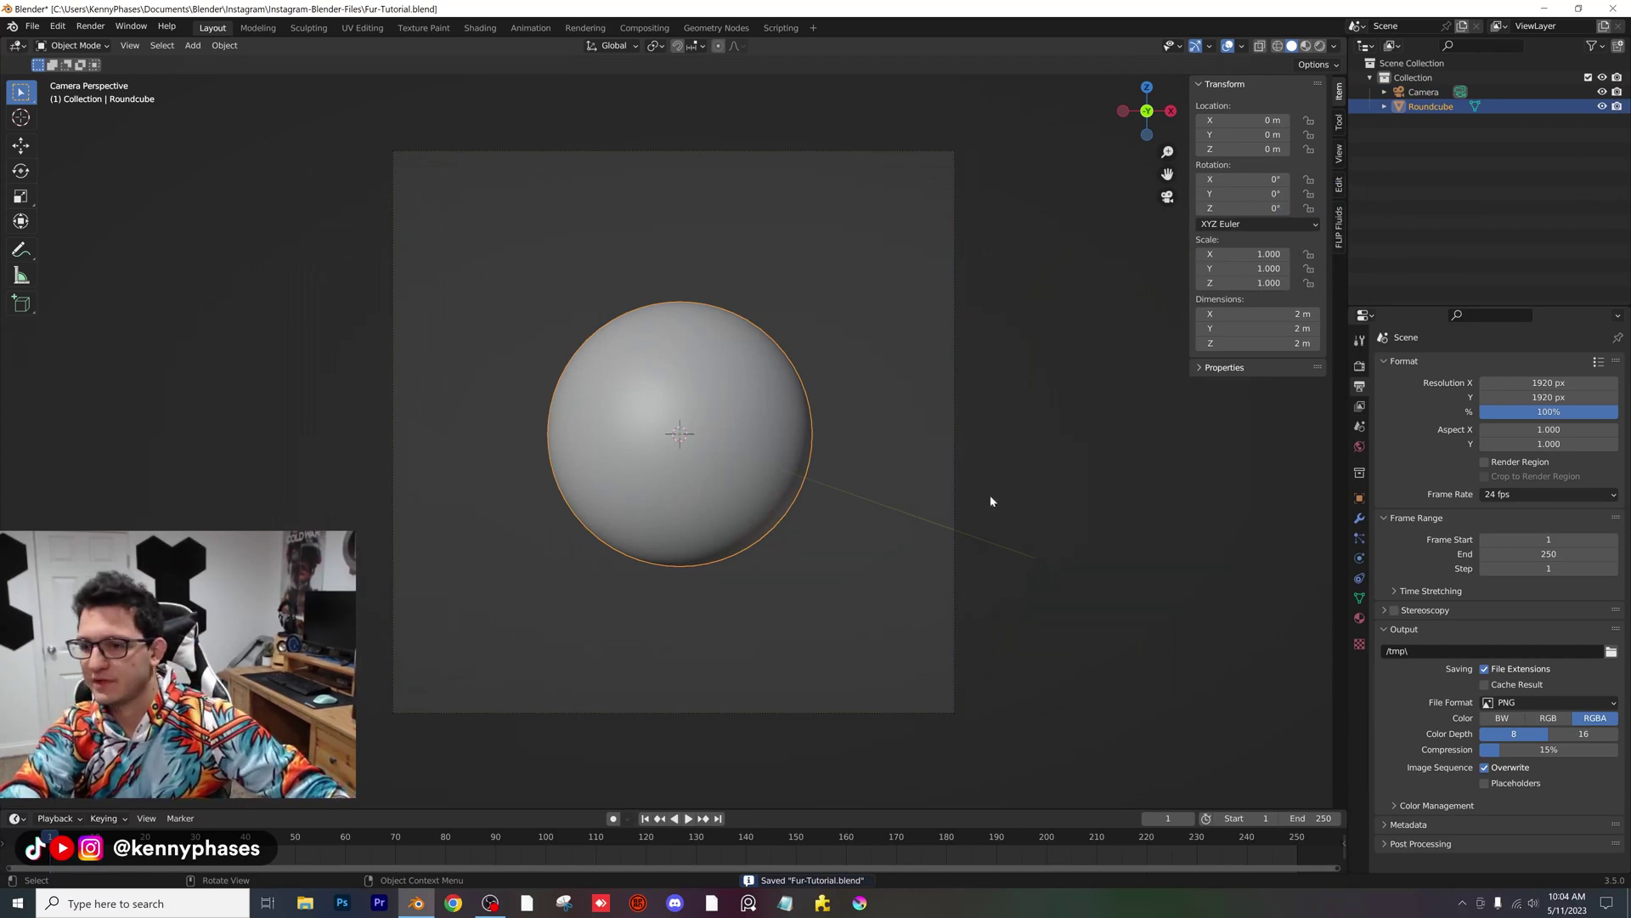
{"action": "left_click", "coordinate": [1360, 538]}
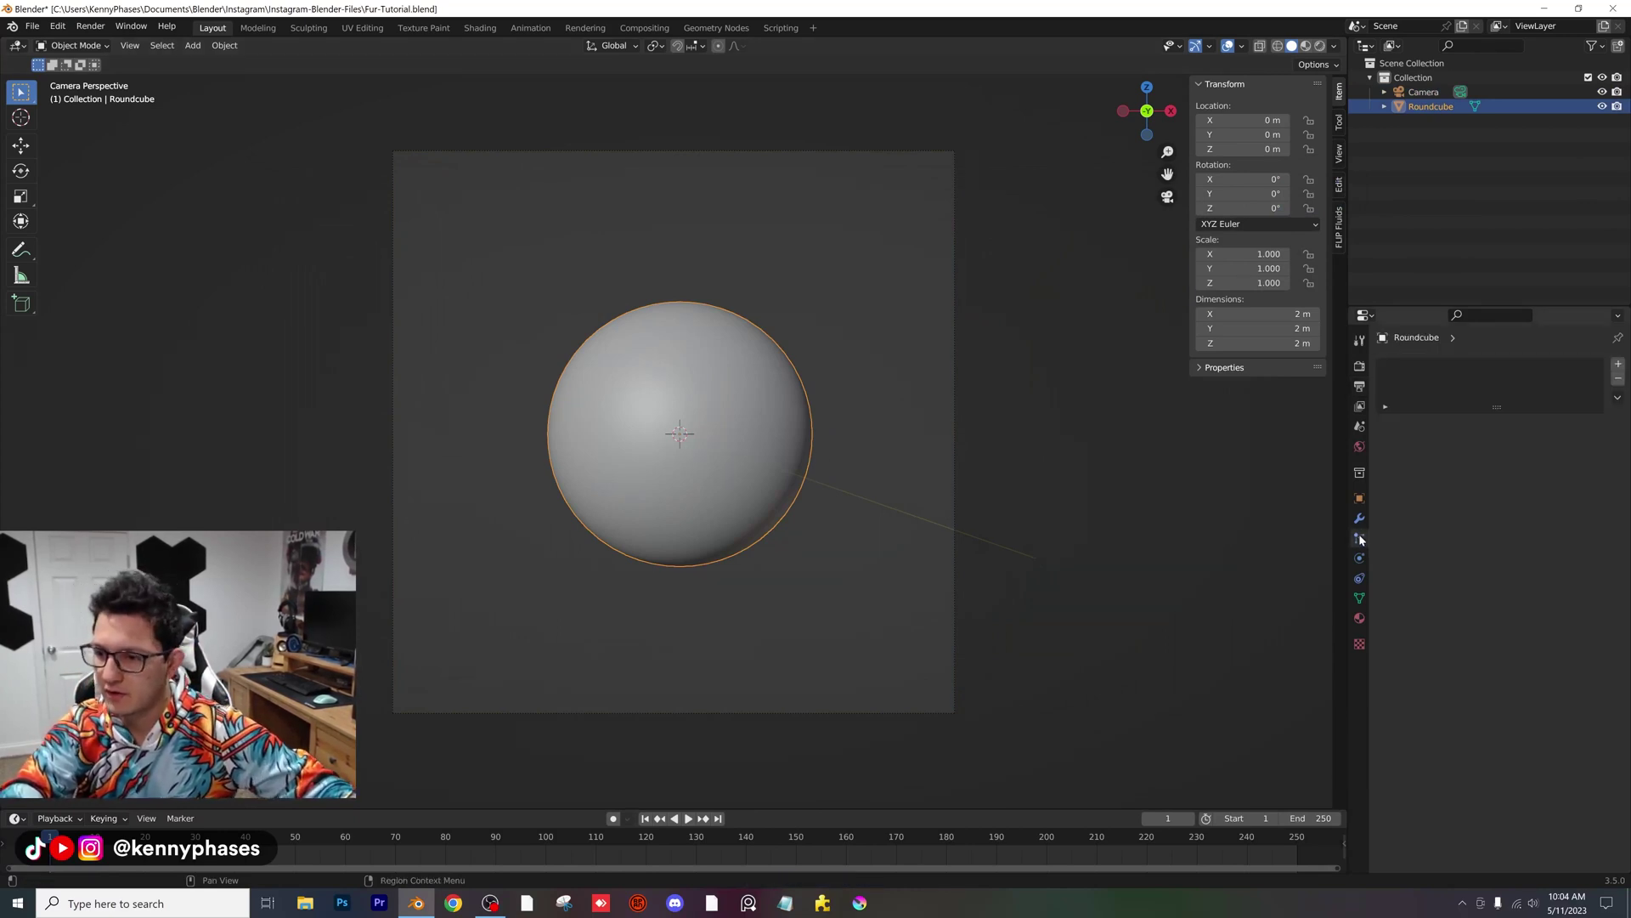
{"action": "left_click", "coordinate": [1618, 365]}
{"action": "scroll", "coordinate": [707, 399], "scroll_direction": "up", "scroll_amount": 2}
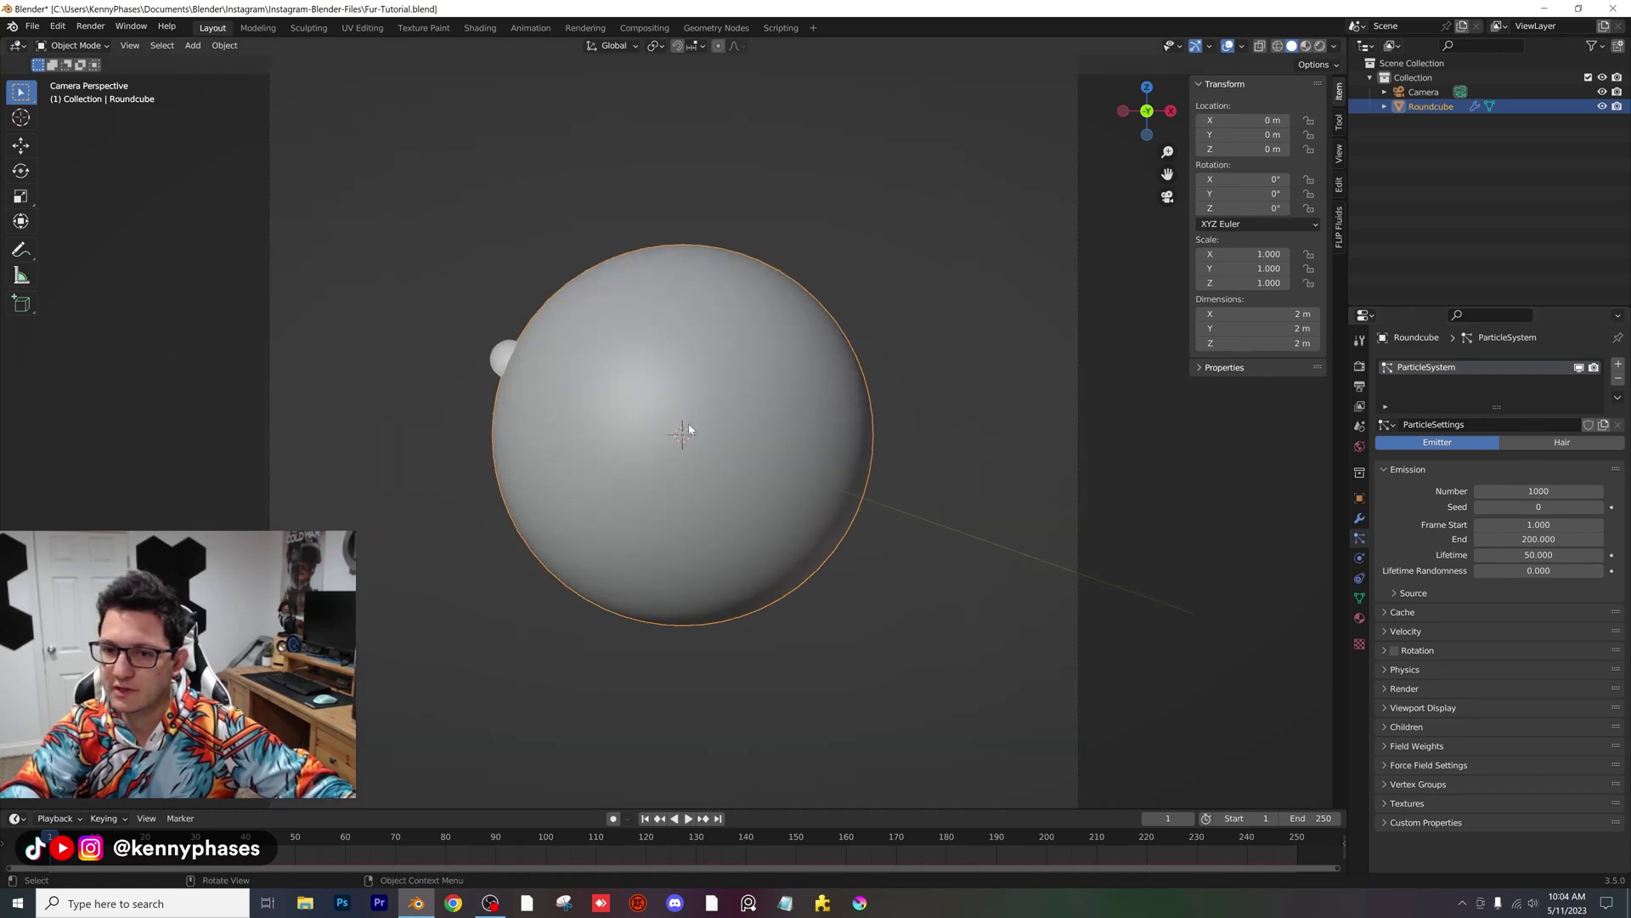
Step: Switch the sphere's particle system type to Hair
{"action": "middle_click_drag", "start_coordinate": [688, 423], "coordinate": [757, 446]}
{"action": "scroll", "coordinate": [680, 430], "scroll_direction": "up", "scroll_amount": 2}
{"action": "left_click", "coordinate": [1567, 443]}
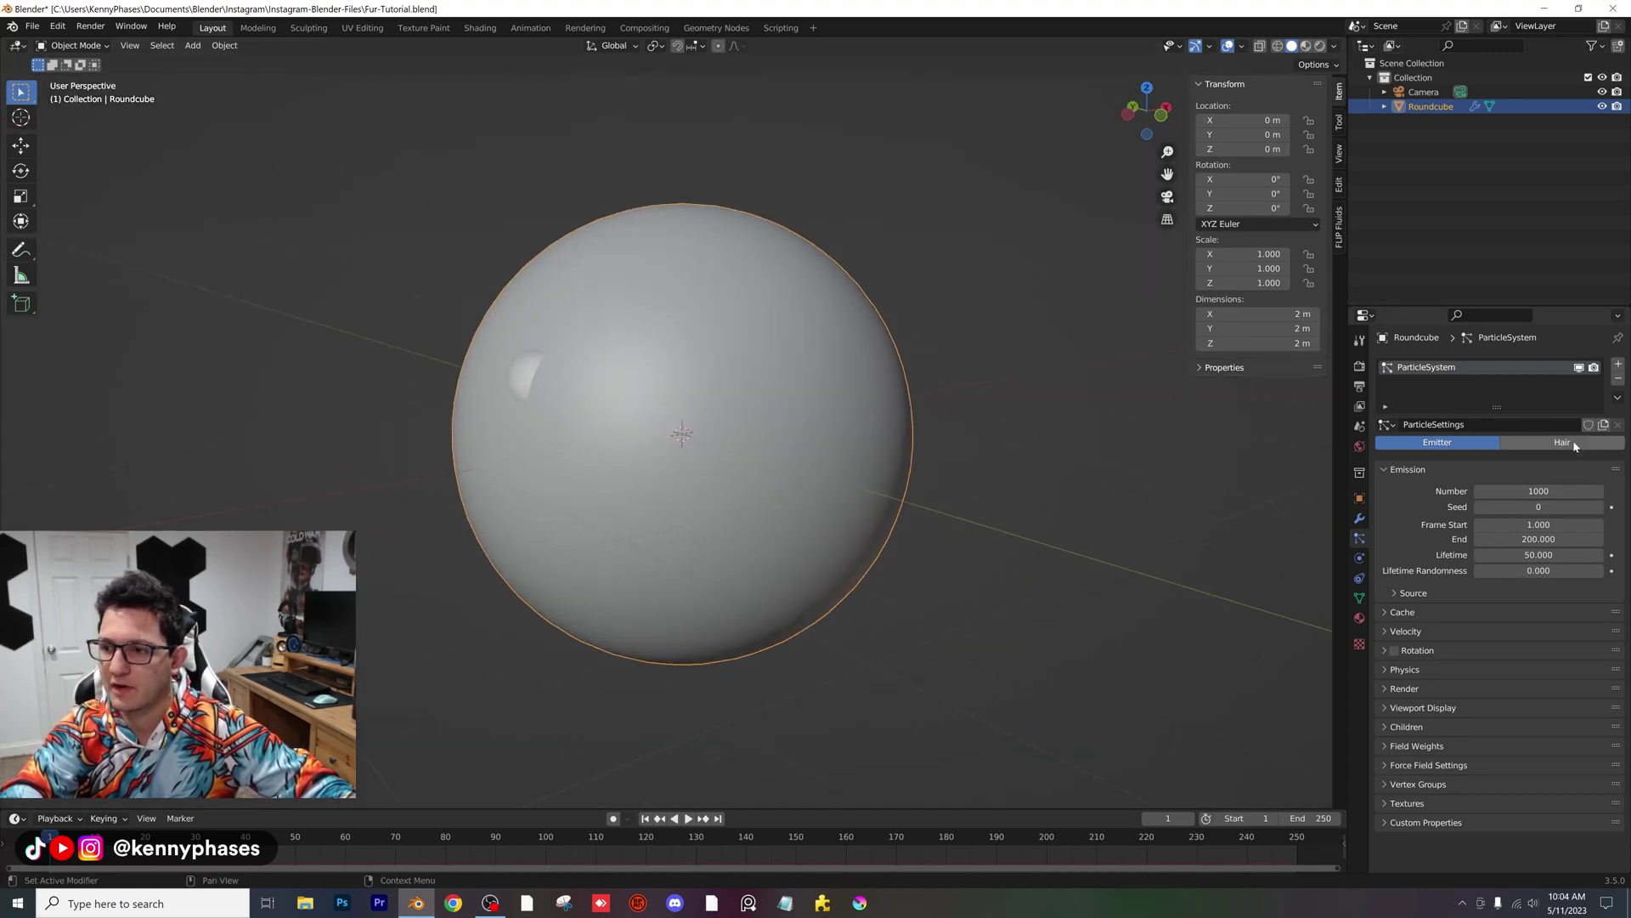
{"action": "scroll", "coordinate": [849, 433], "scroll_direction": "down", "scroll_amount": 3}
{"action": "middle_click_drag", "start_coordinate": [821, 424], "coordinate": [785, 437]}
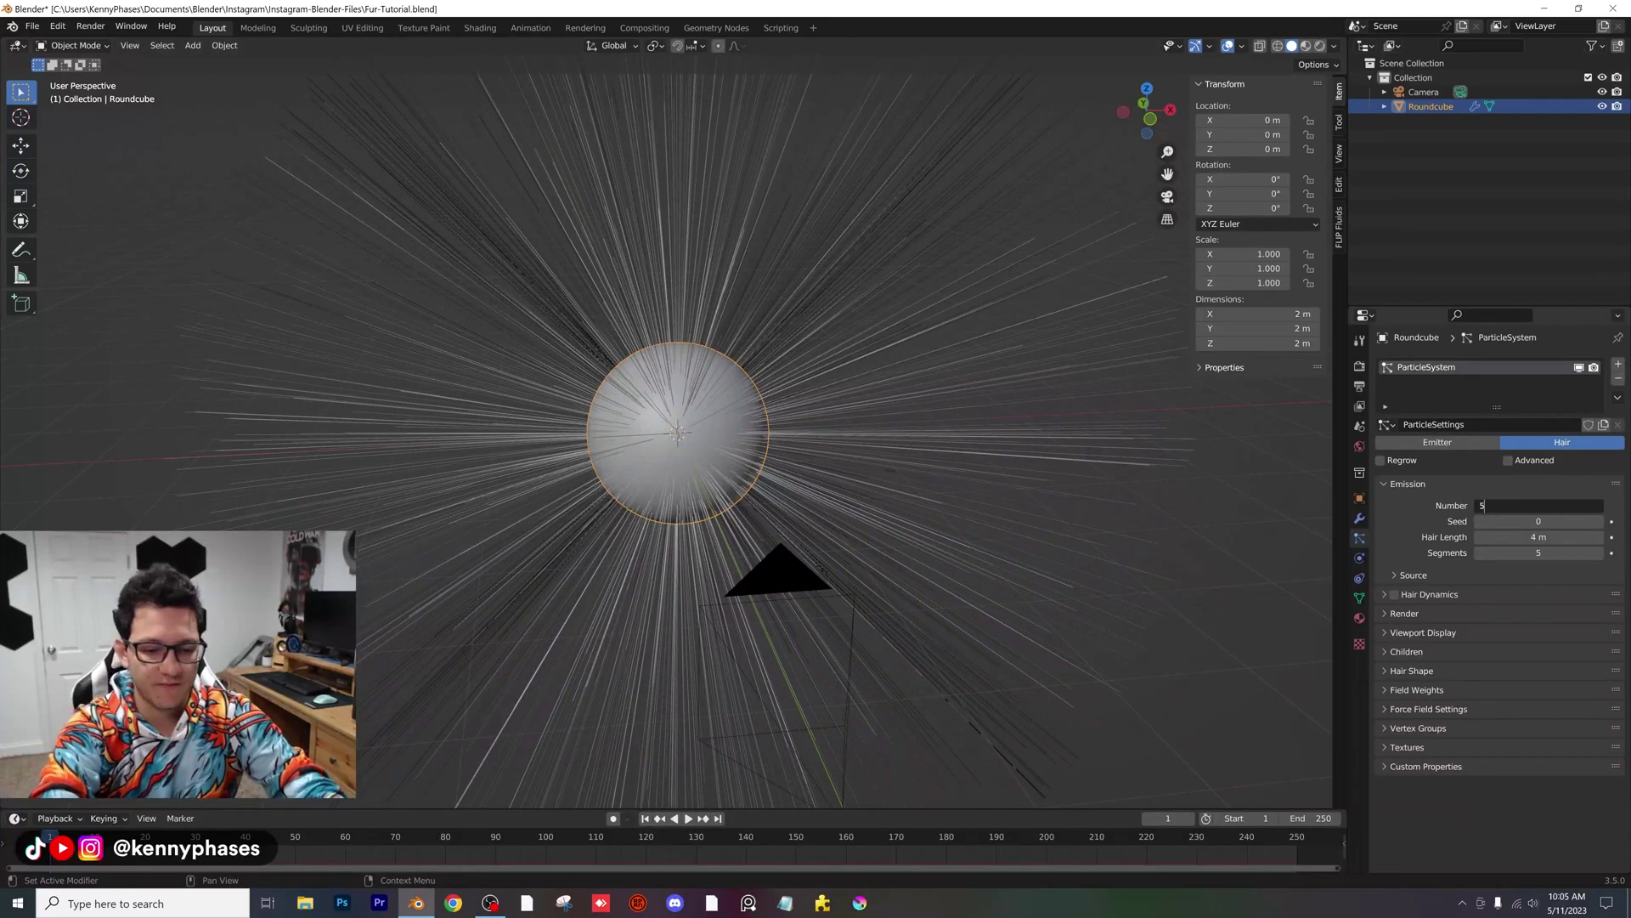
Step: Set the hair to 5000 strands, 0.7 m length and 2 segments
{"action": "key", "text": "Return"}
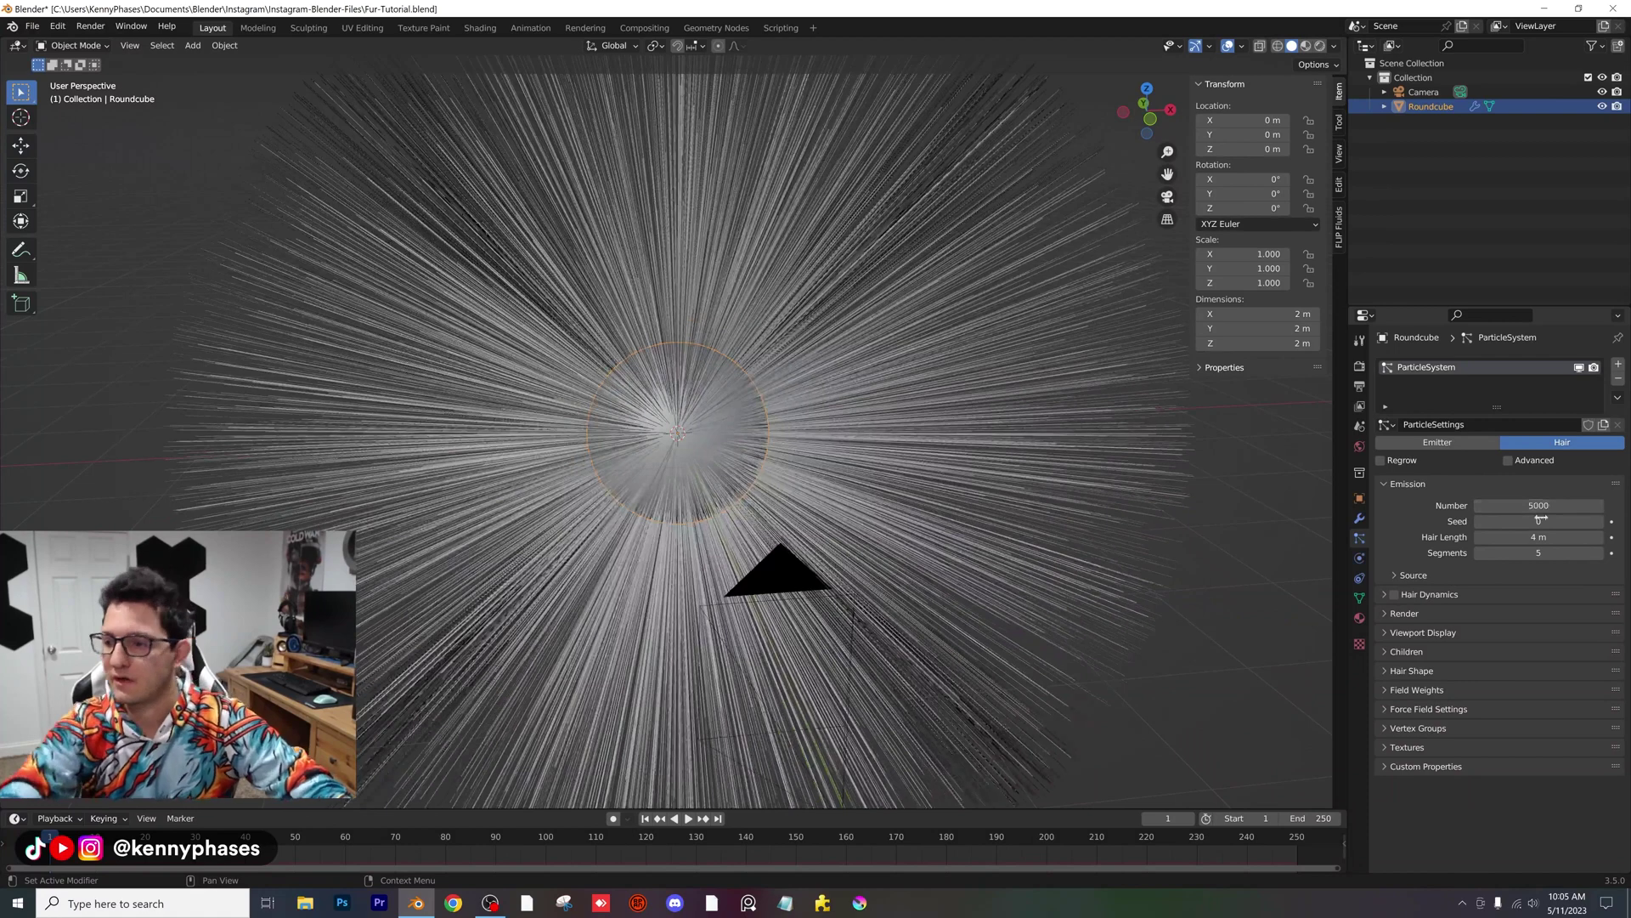
{"action": "left_click", "coordinate": [1538, 538]}
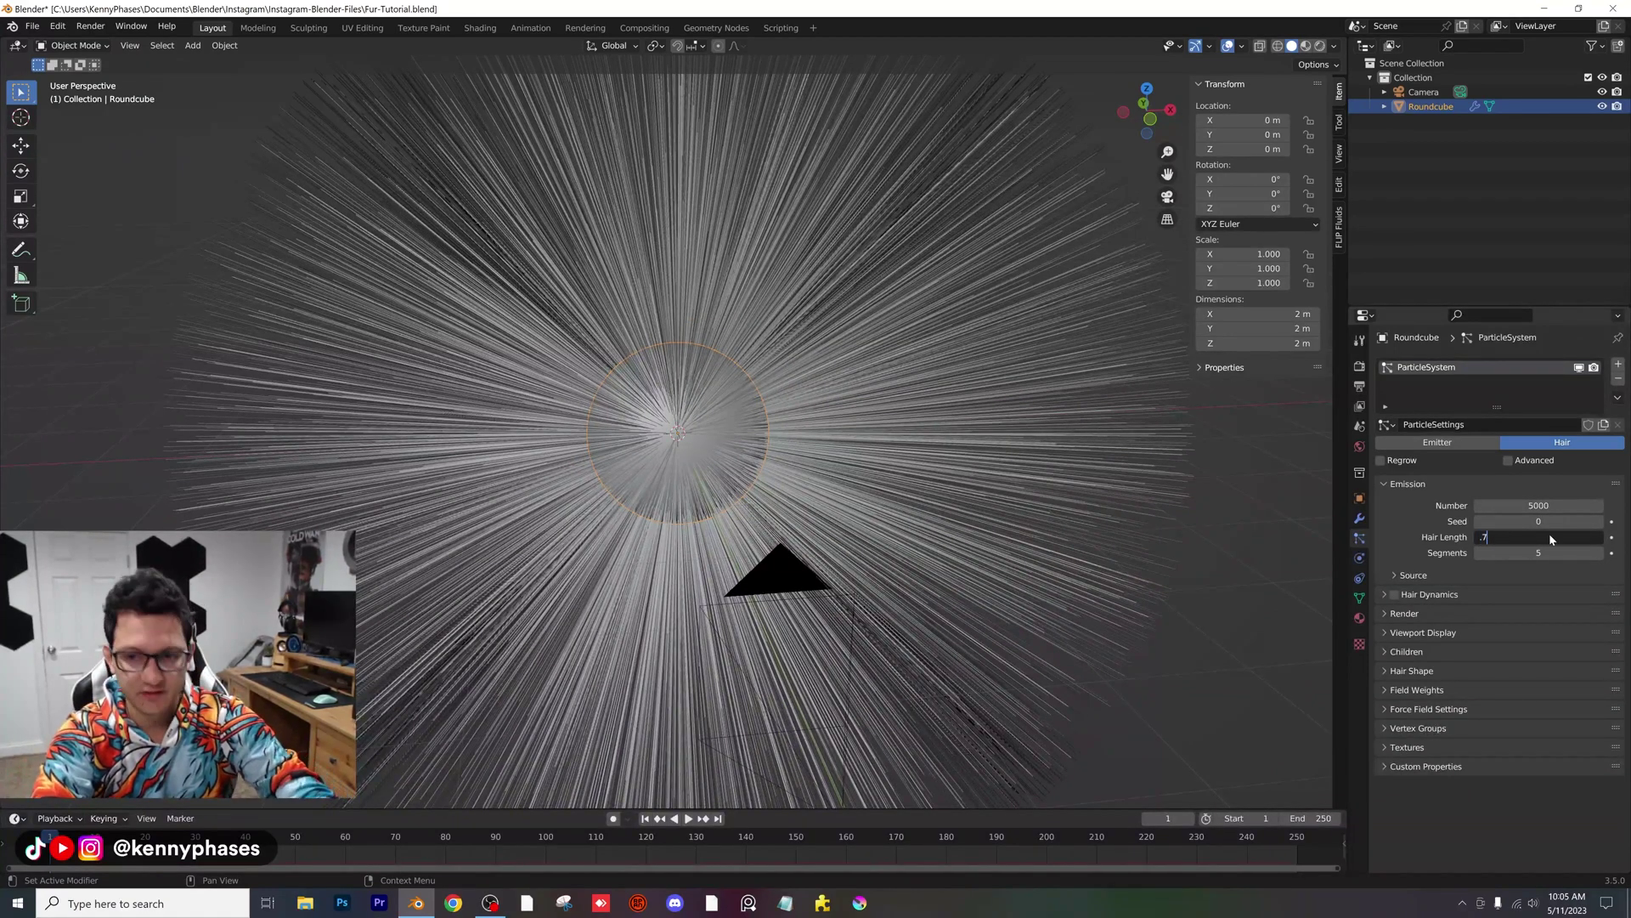
{"action": "key", "text": "Return"}
{"action": "left_click", "coordinate": [1538, 553]}
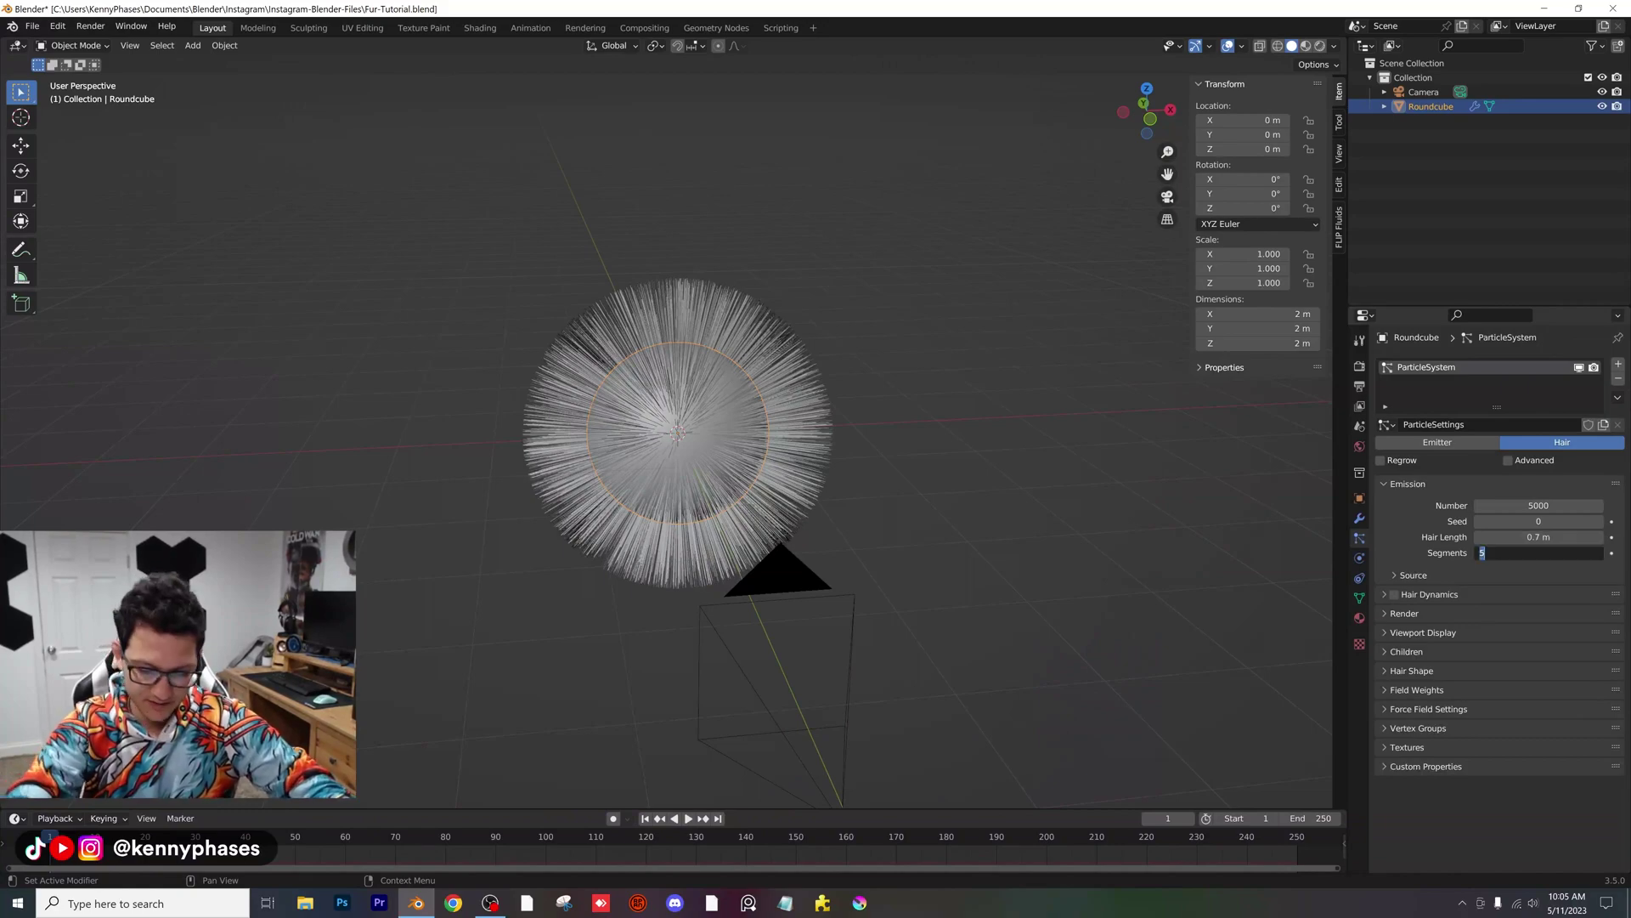
{"action": "type", "text": "2"}
{"action": "key", "text": "Return"}
Step: Orbit around the furry sphere and save the project
{"action": "scroll", "coordinate": [859, 426], "scroll_direction": "up", "scroll_amount": 5}
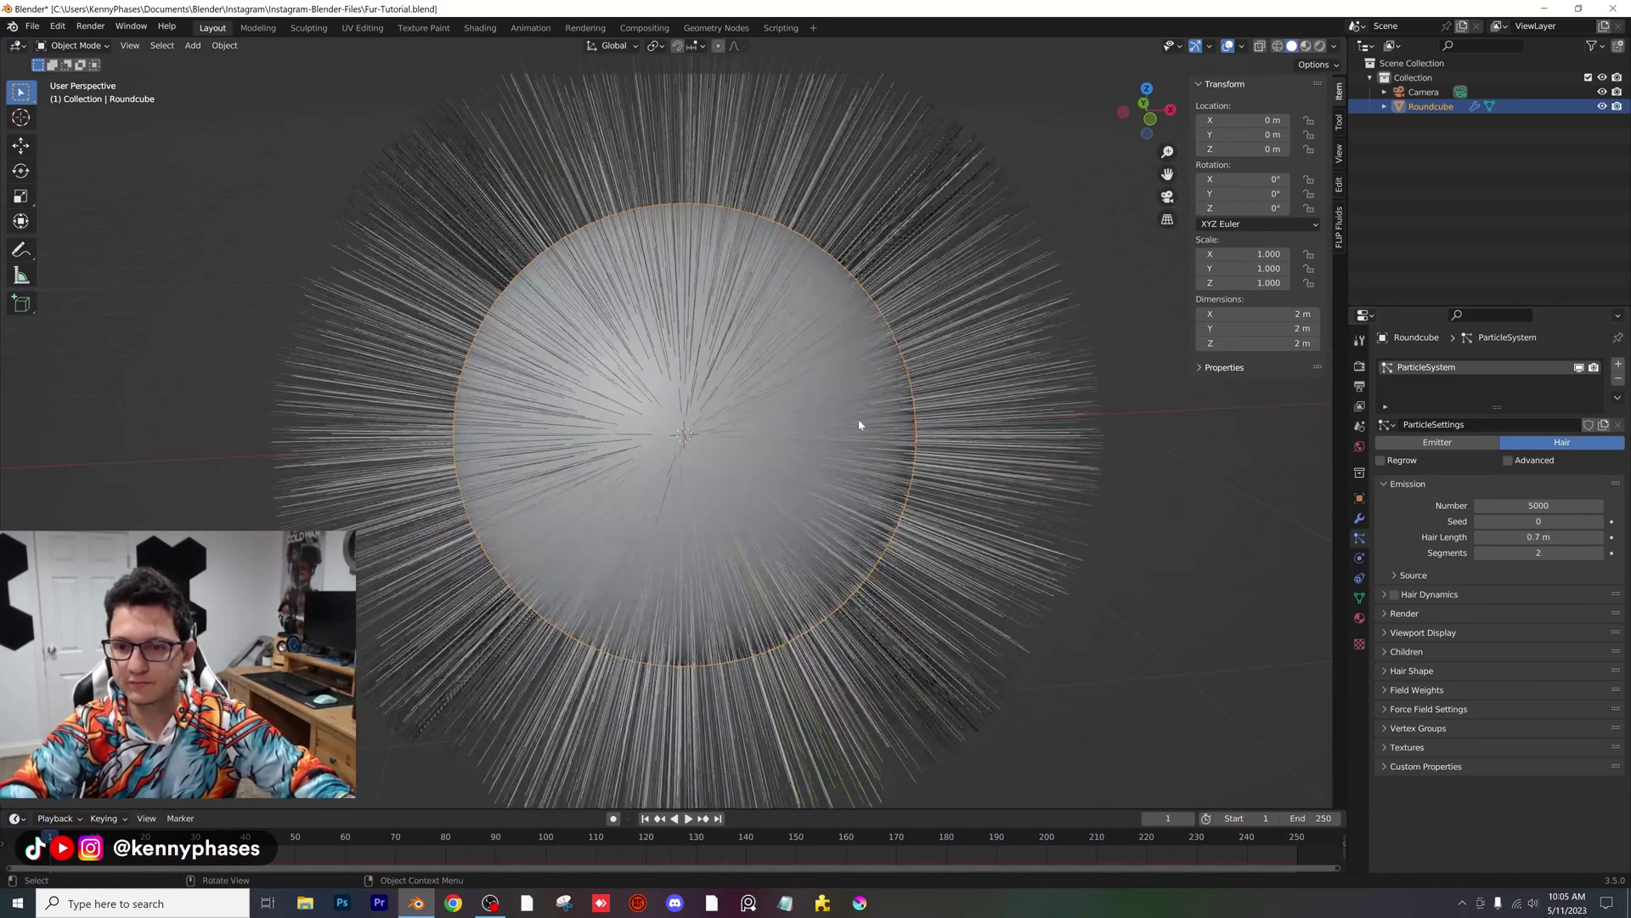
{"action": "scroll", "coordinate": [888, 456], "scroll_direction": "down", "scroll_amount": 2}
{"action": "middle_click_drag", "start_coordinate": [888, 456], "coordinate": [794, 414]}
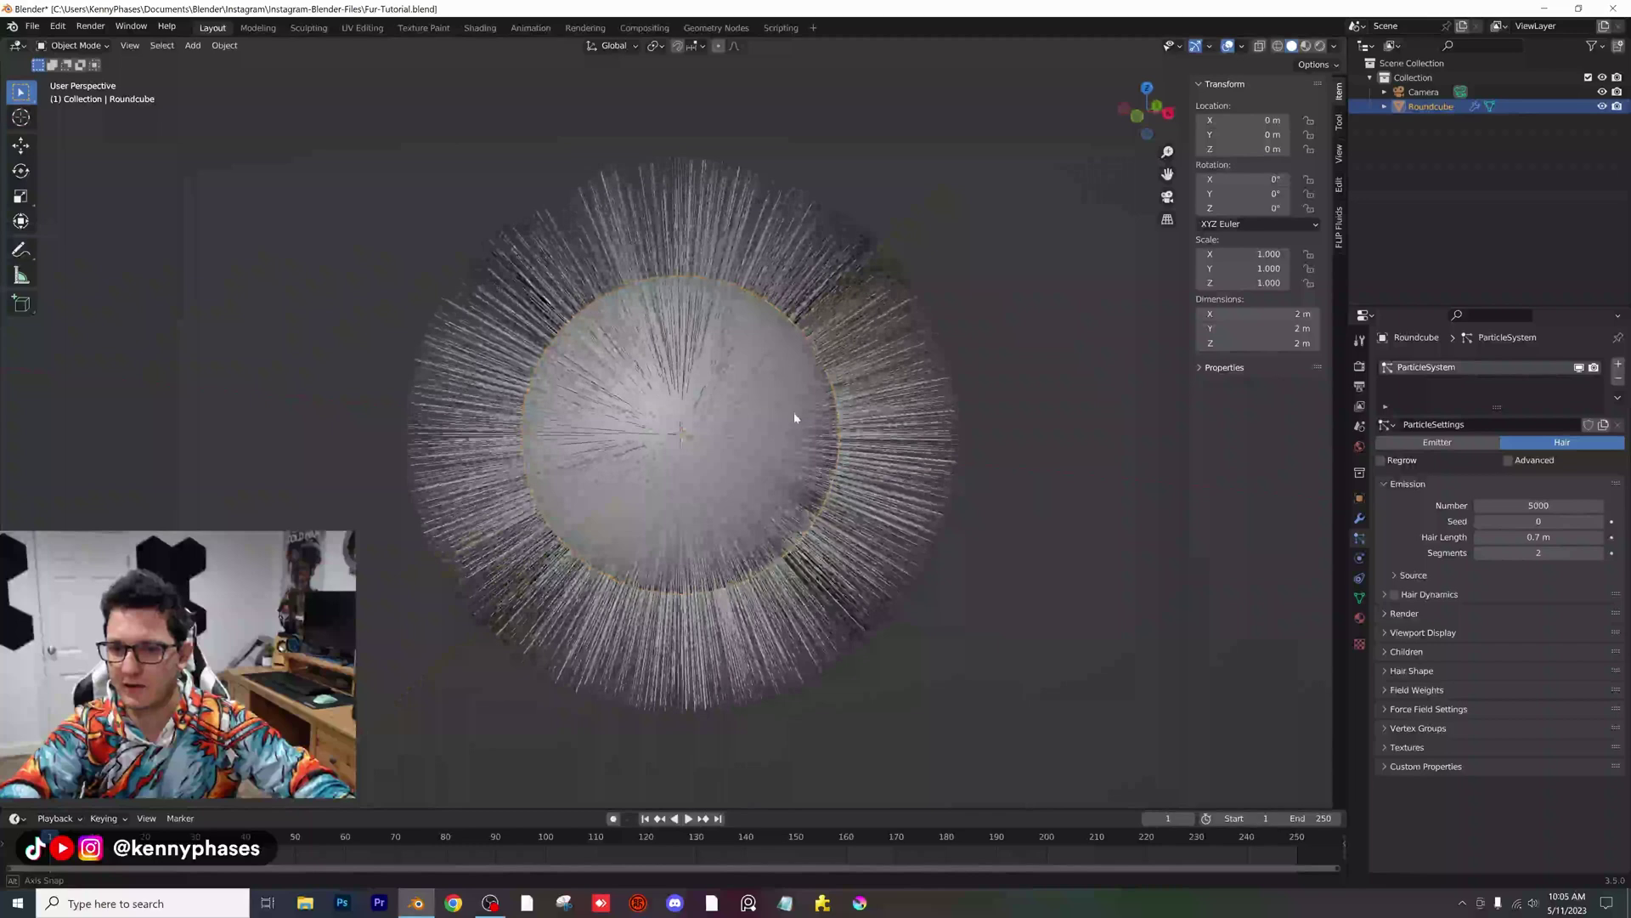
{"action": "key", "text": "ctrl+s"}
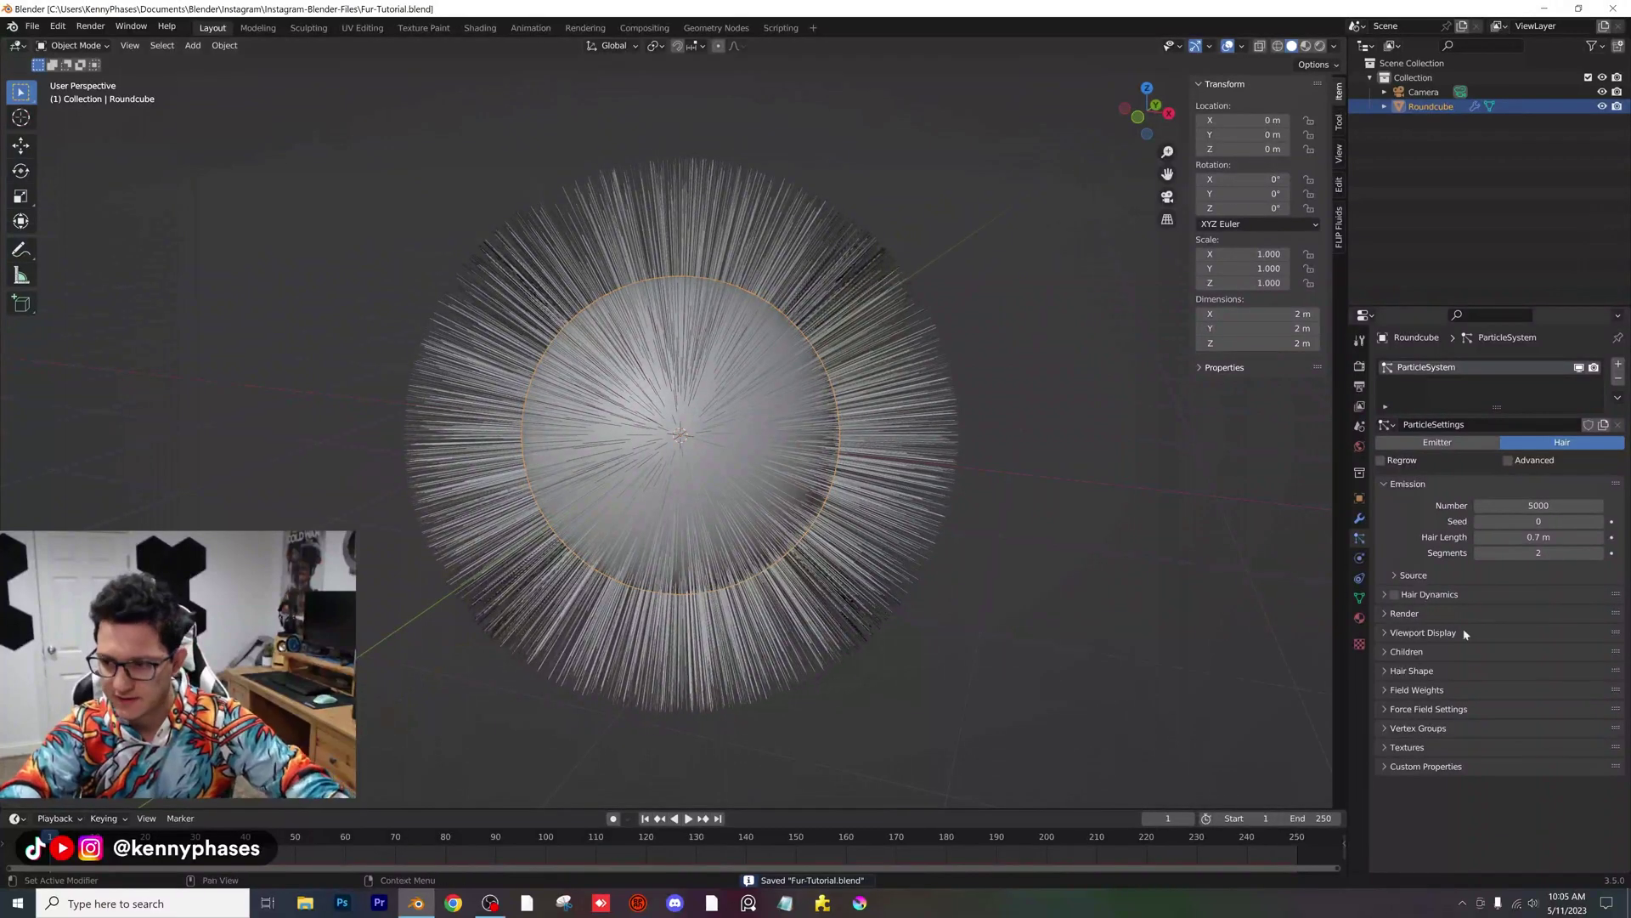
{"action": "left_click", "coordinate": [1414, 576]}
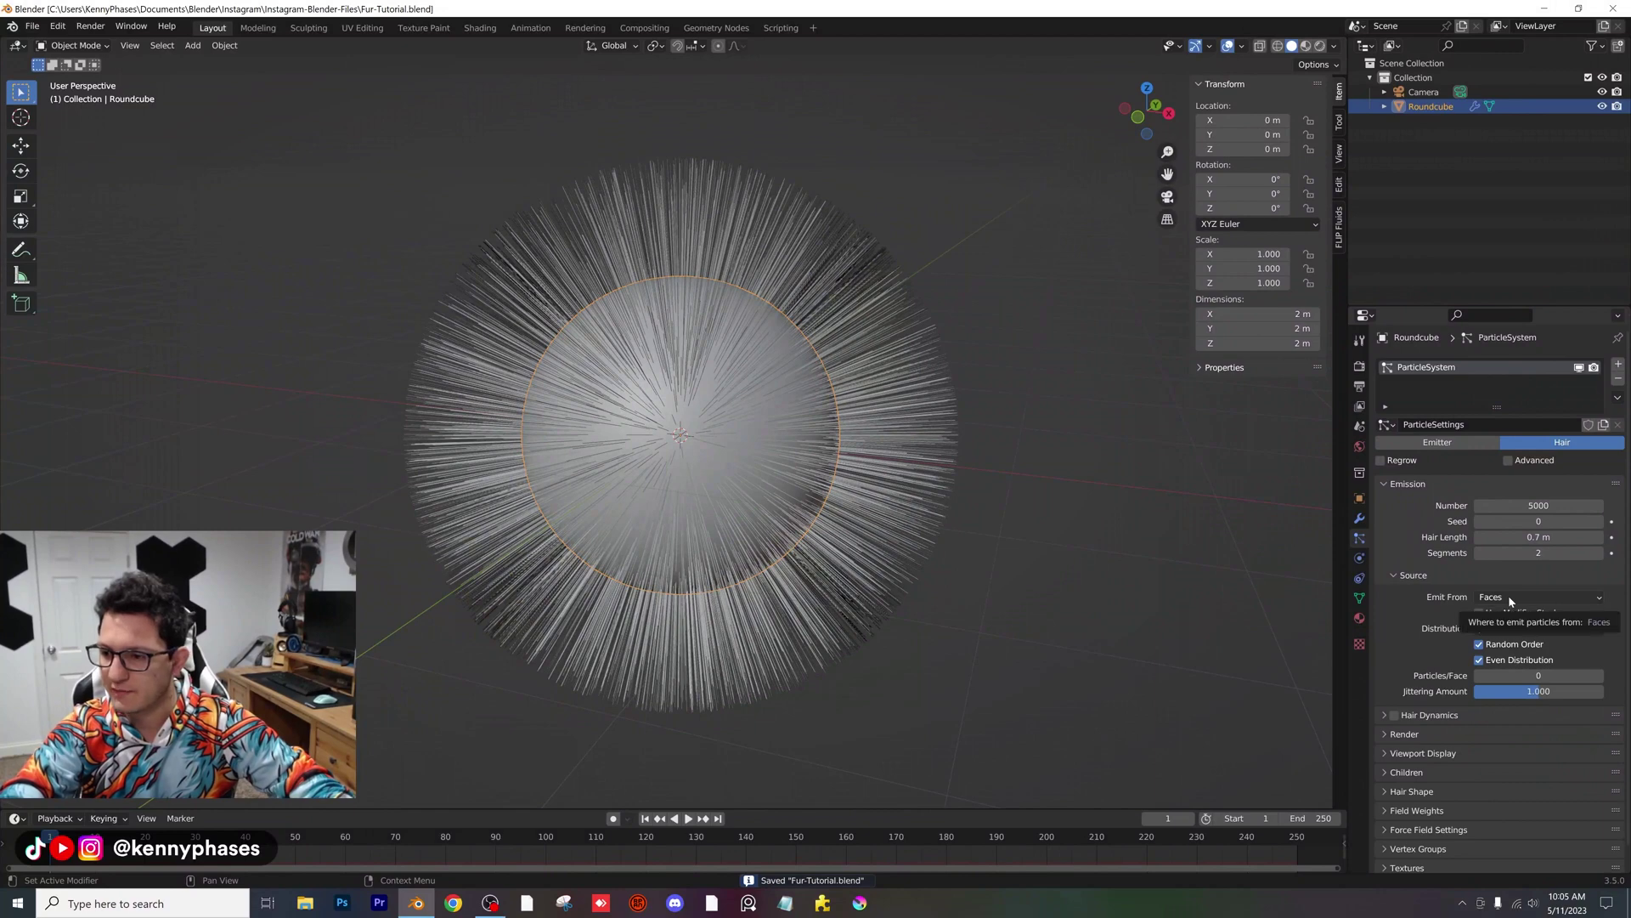
Step: Enable Interpolated child hairs in the Children panel
{"action": "left_click", "coordinate": [1408, 576]}
{"action": "left_click", "coordinate": [1405, 613]}
{"action": "scroll", "coordinate": [1521, 629], "scroll_direction": "down", "scroll_amount": 2}
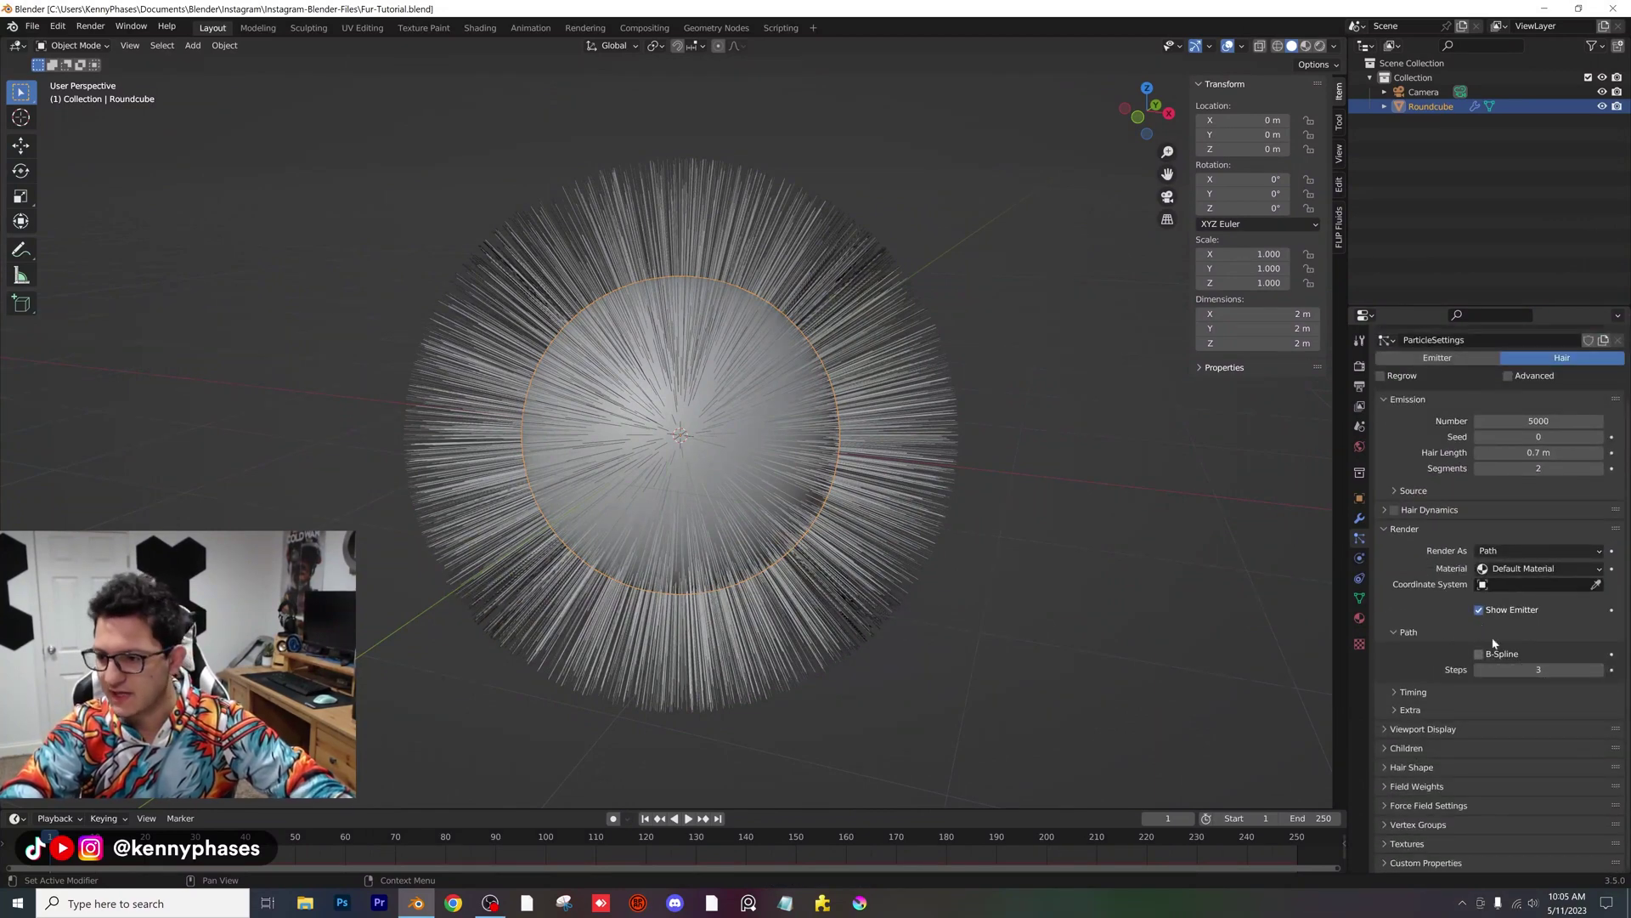
{"action": "left_click", "coordinate": [1391, 530]}
{"action": "left_click", "coordinate": [1419, 633]}
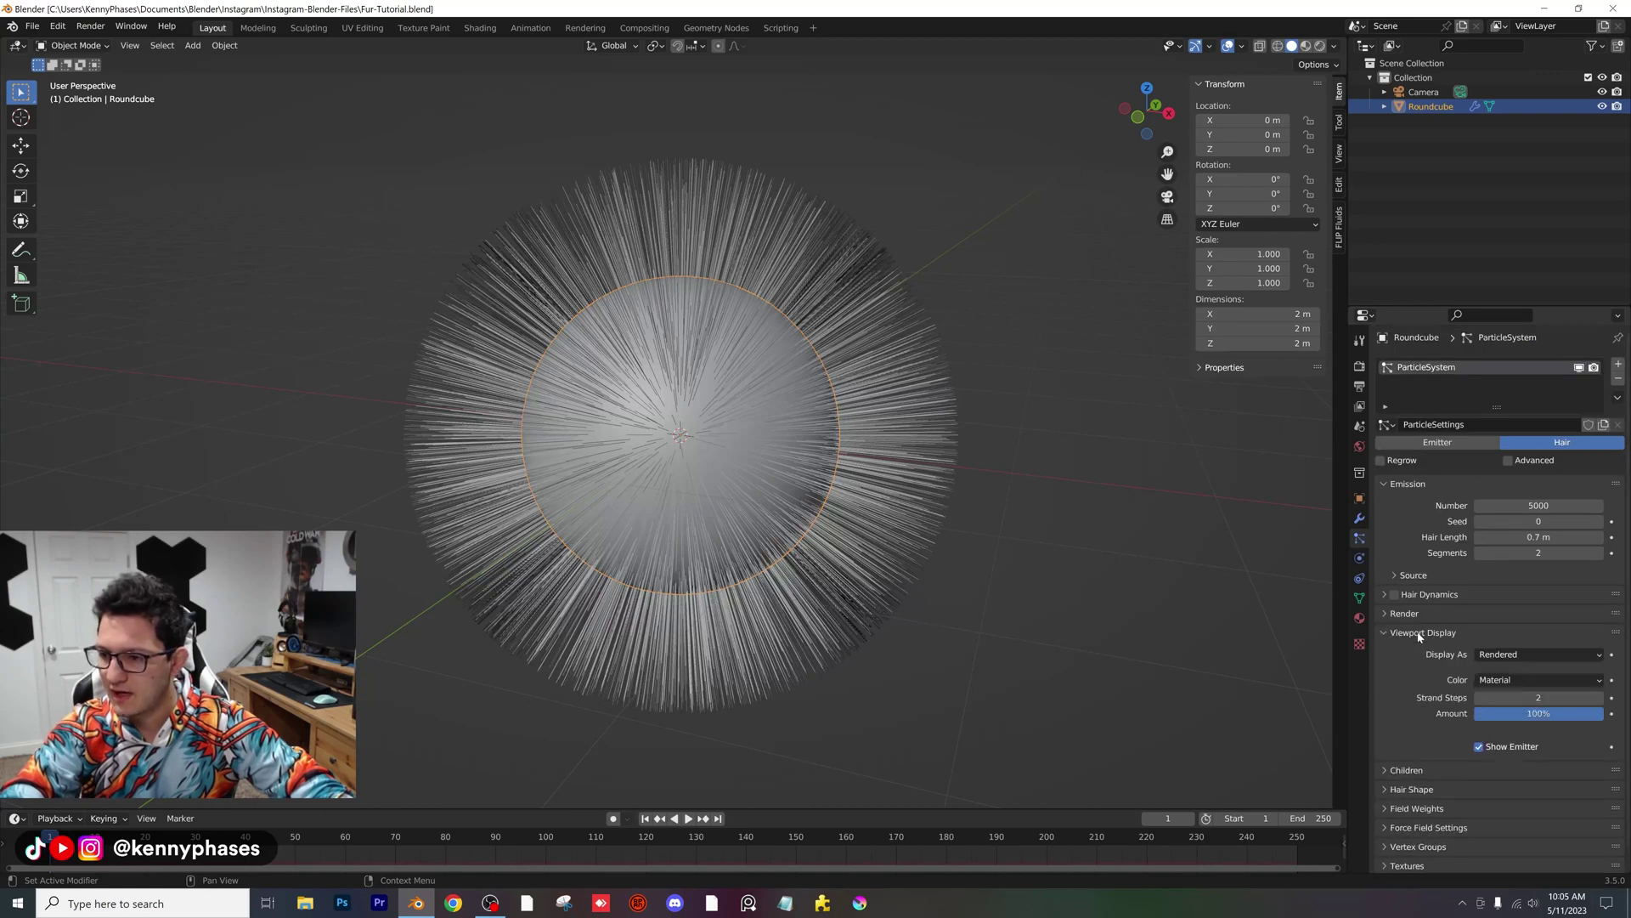
{"action": "left_click", "coordinate": [1420, 633]}
{"action": "left_click", "coordinate": [1407, 651]}
{"action": "left_click", "coordinate": [1601, 674]}
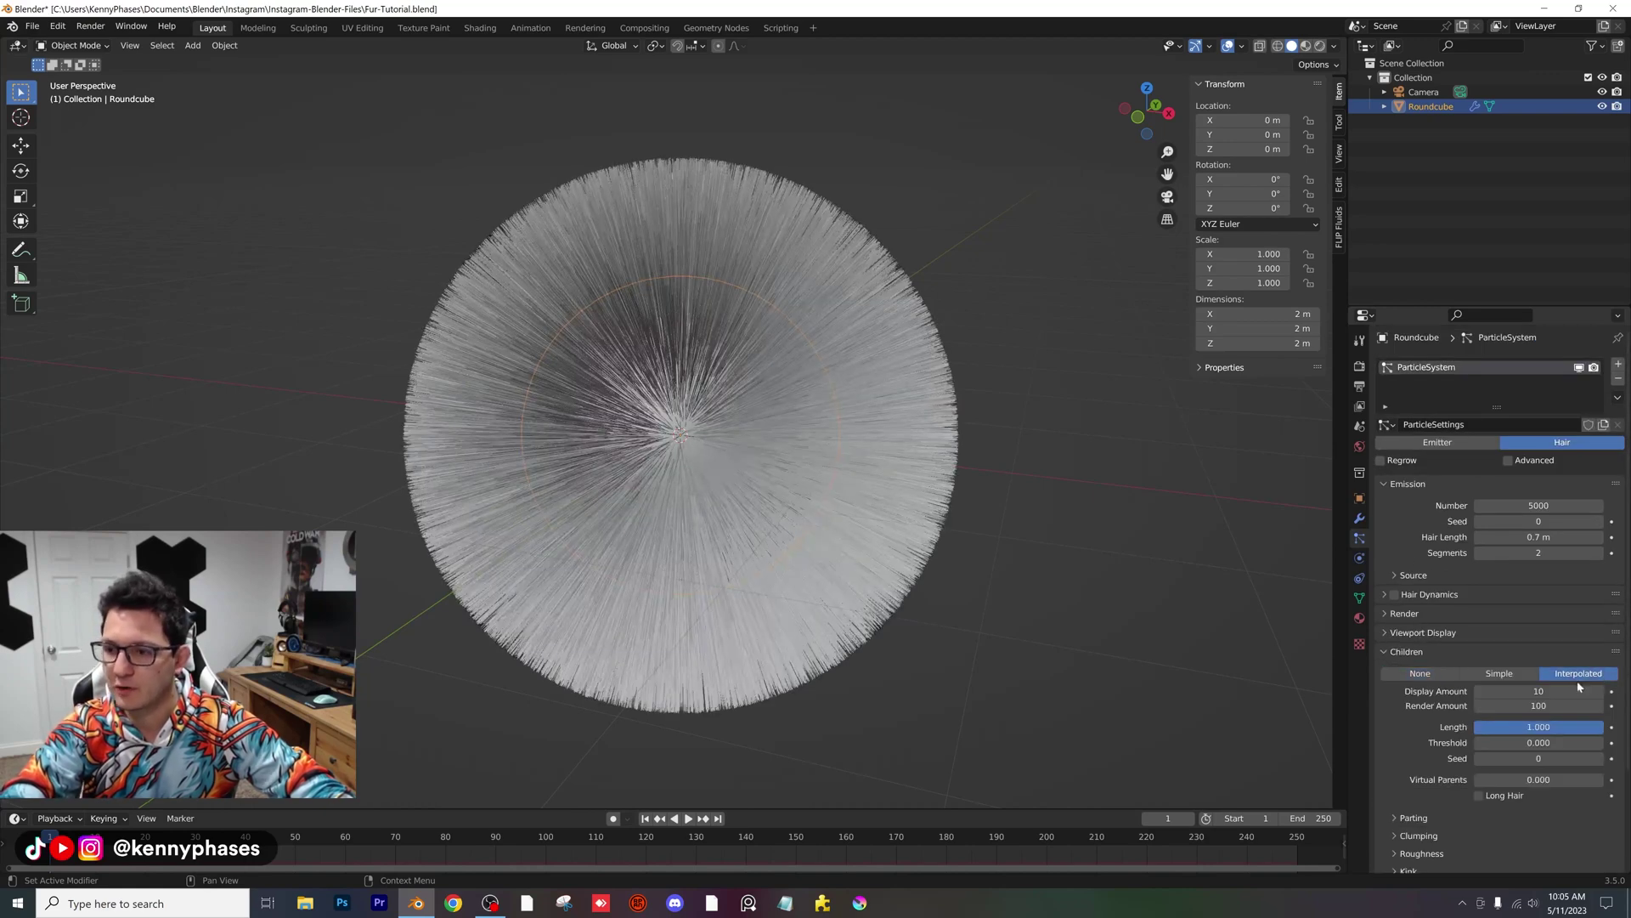
Step: Set the child Display Amount and Render Amount to 75
{"action": "scroll", "coordinate": [1500, 708], "scroll_direction": "down", "scroll_amount": 1}
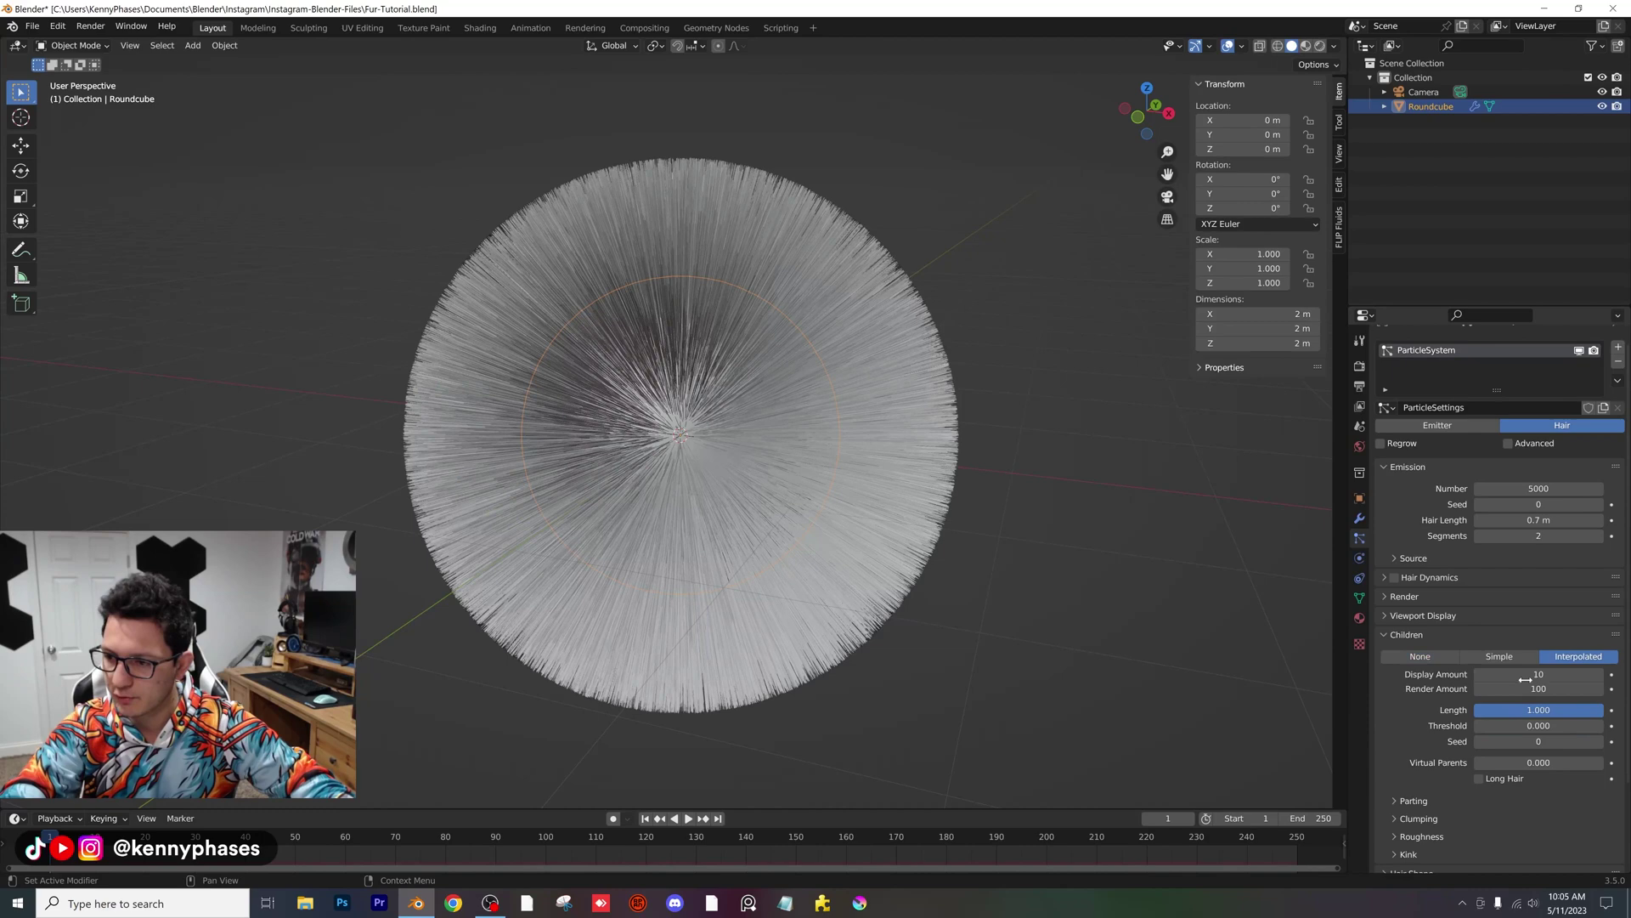
{"action": "left_click", "coordinate": [1525, 675]}
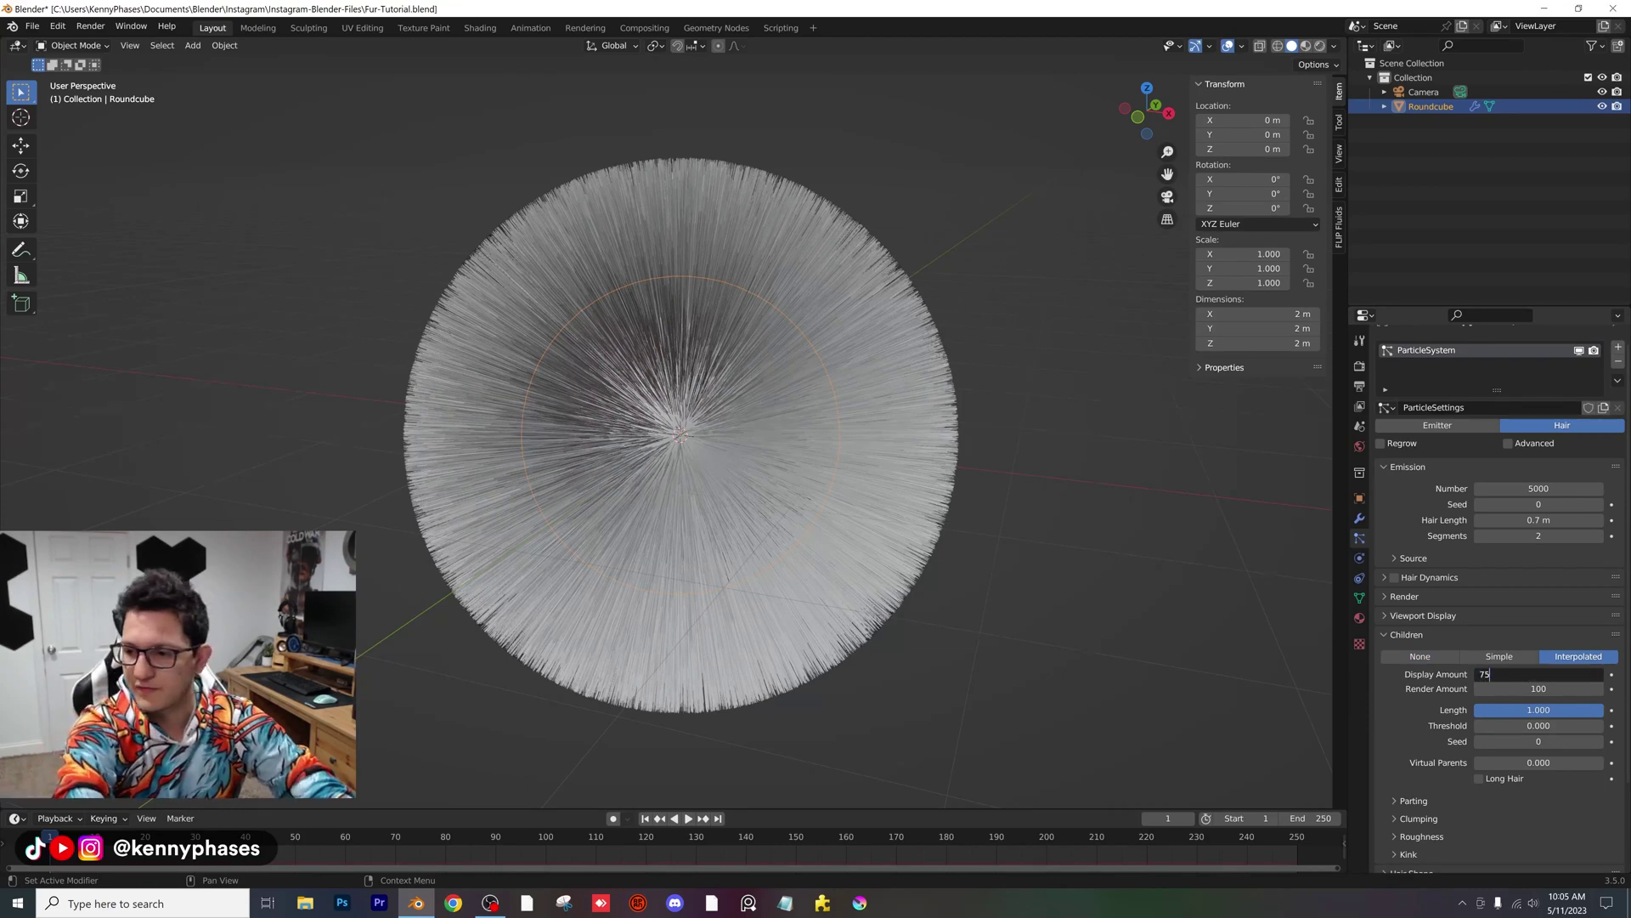
{"action": "type", "text": "75"}
{"action": "key", "text": "Tab"}
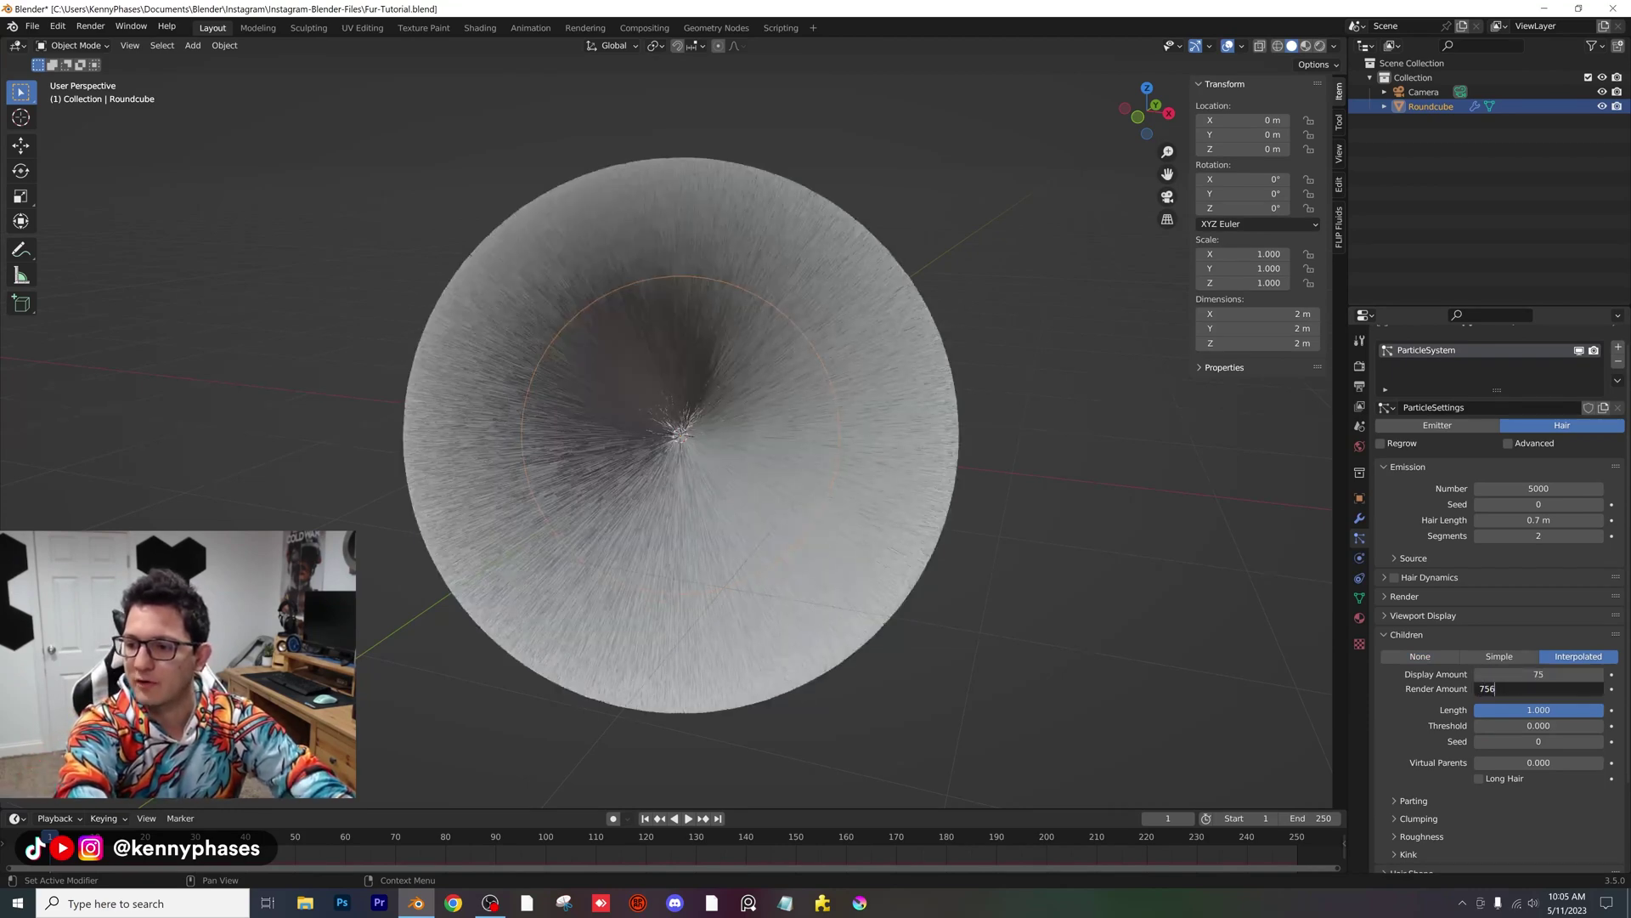
{"action": "key", "text": "Return"}
Step: Orbit to inspect the denser fur and save the blend file
{"action": "middle_click_drag", "start_coordinate": [859, 477], "coordinate": [1016, 524]}
{"action": "scroll", "coordinate": [739, 462], "scroll_direction": "up", "scroll_amount": 4}
{"action": "scroll", "coordinate": [714, 446], "scroll_direction": "down", "scroll_amount": 3}
{"action": "middle_click_drag", "start_coordinate": [712, 442], "coordinate": [618, 607]}
{"action": "scroll", "coordinate": [688, 431], "scroll_direction": "up", "scroll_amount": 3}
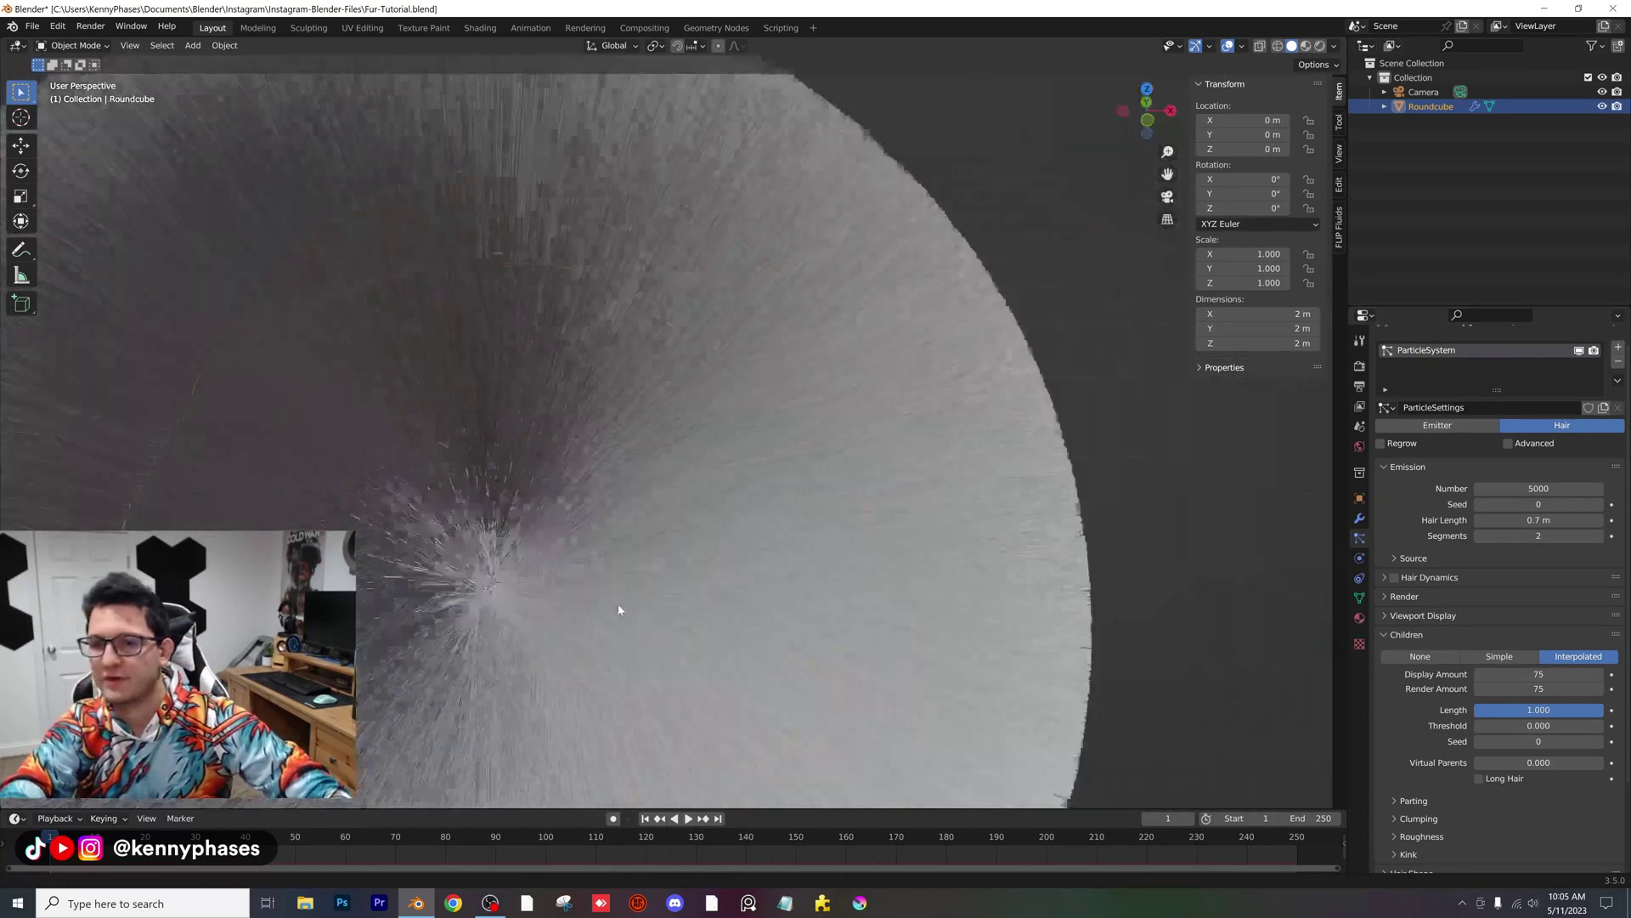
{"action": "middle_click_drag", "start_coordinate": [760, 521], "coordinate": [768, 513]}
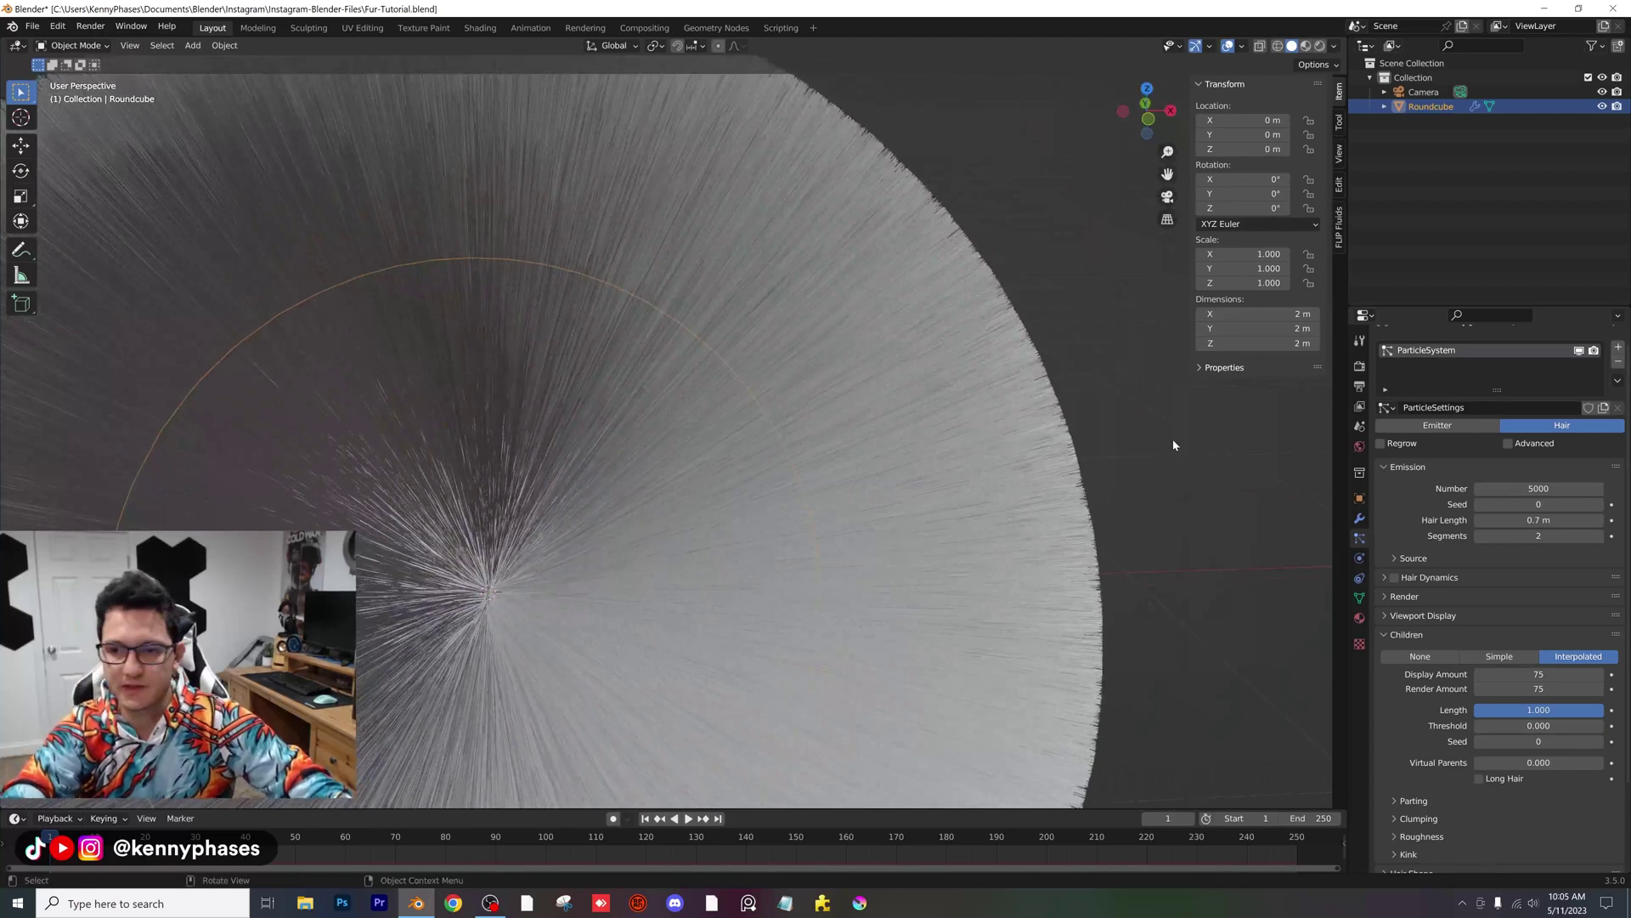
{"action": "key", "text": "ctrl+s"}
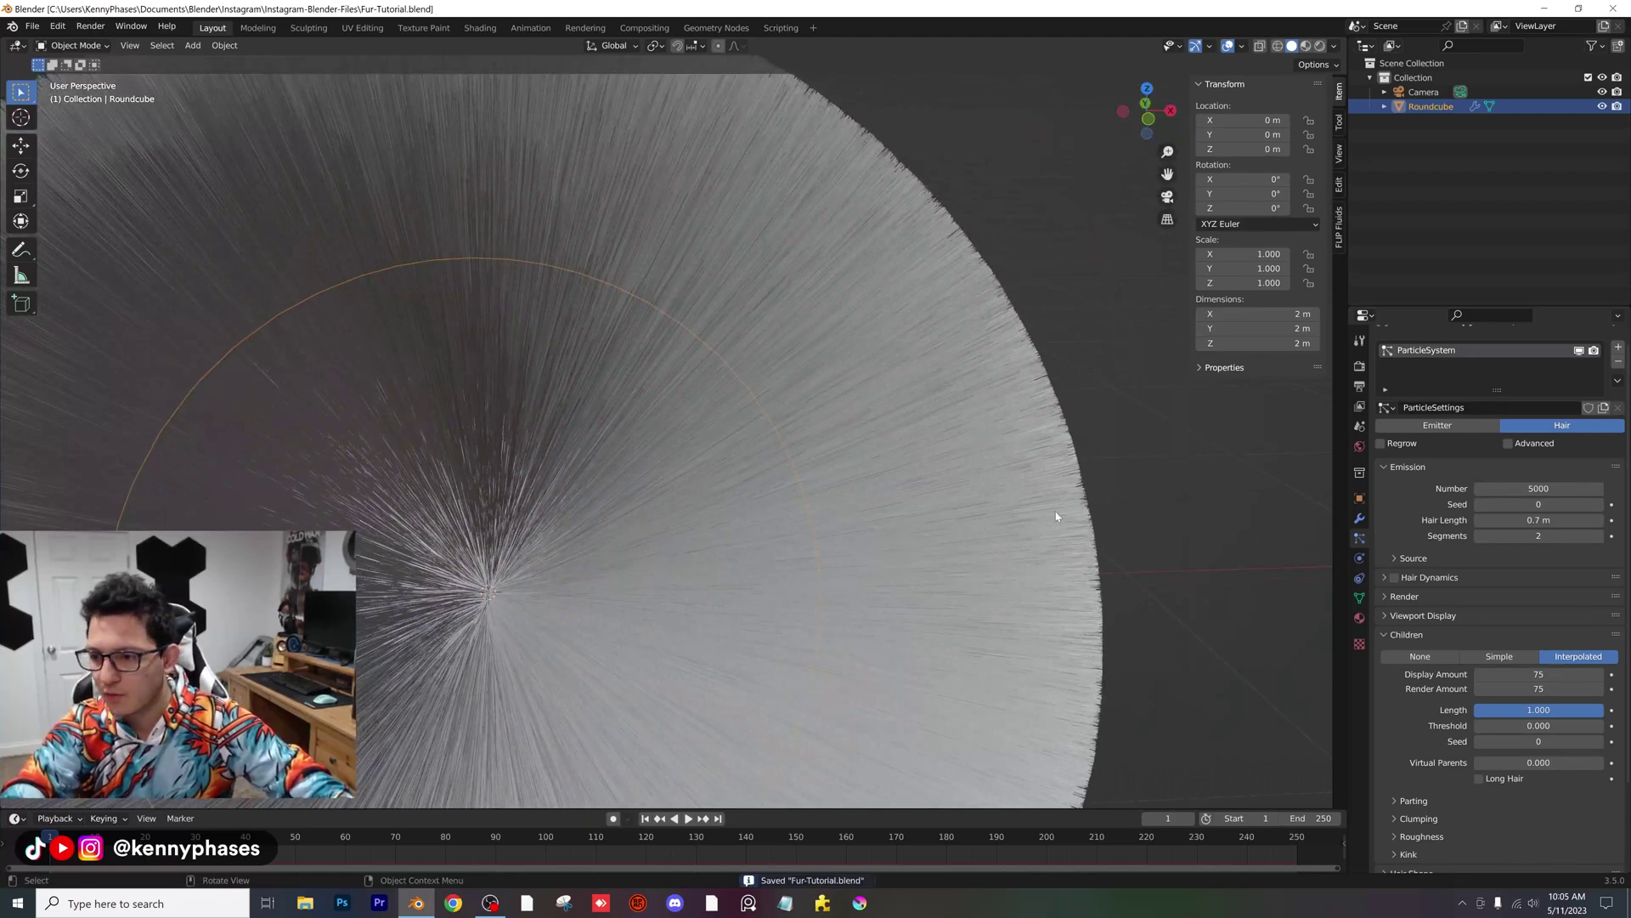
Step: Keep the display amount at 75 and expand the Hair Shape panel
{"action": "left_click", "coordinate": [1536, 676]}
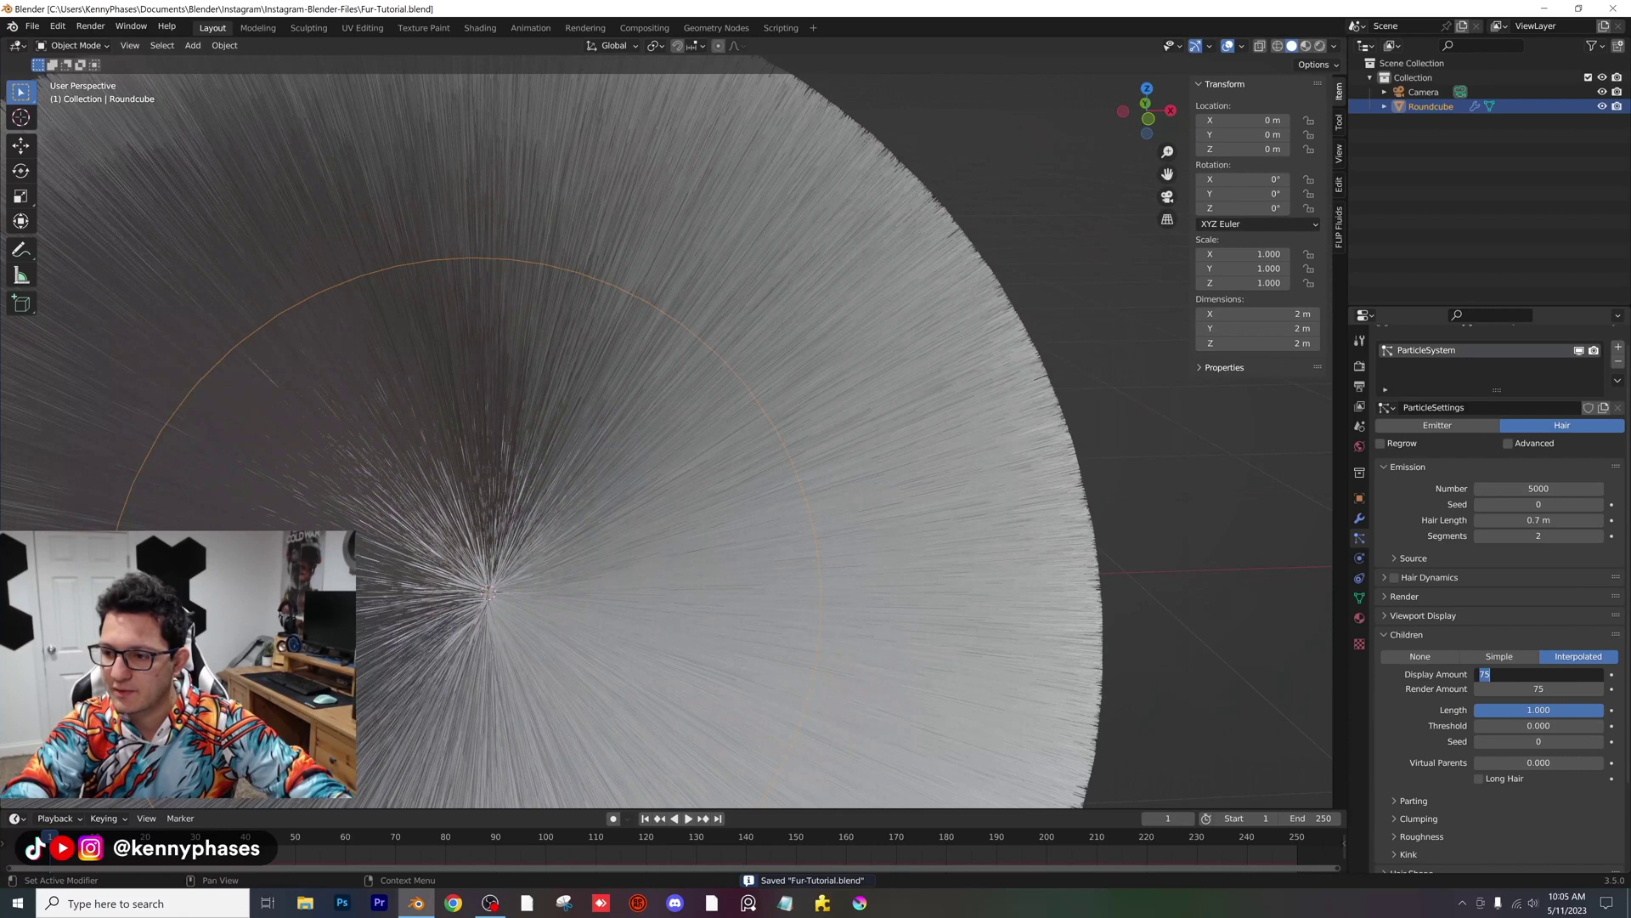
{"action": "key", "text": "Return"}
{"action": "scroll", "coordinate": [1502, 724], "scroll_direction": "down", "scroll_amount": 3}
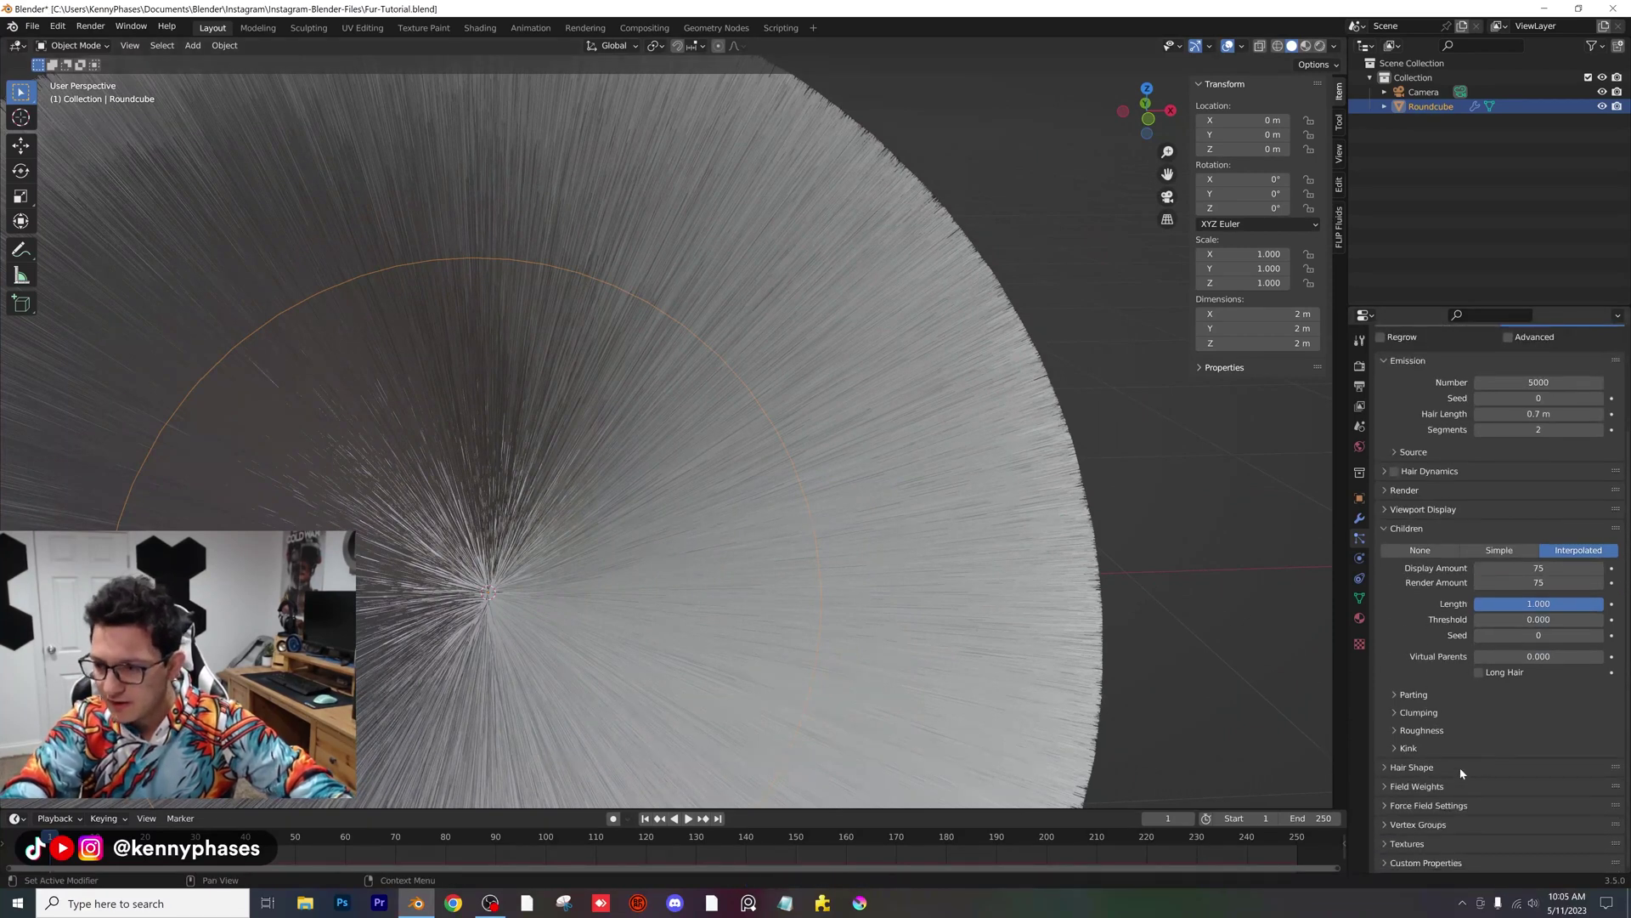
{"action": "left_click", "coordinate": [1425, 768]}
{"action": "scroll", "coordinate": [1495, 747], "scroll_direction": "down", "scroll_amount": 3}
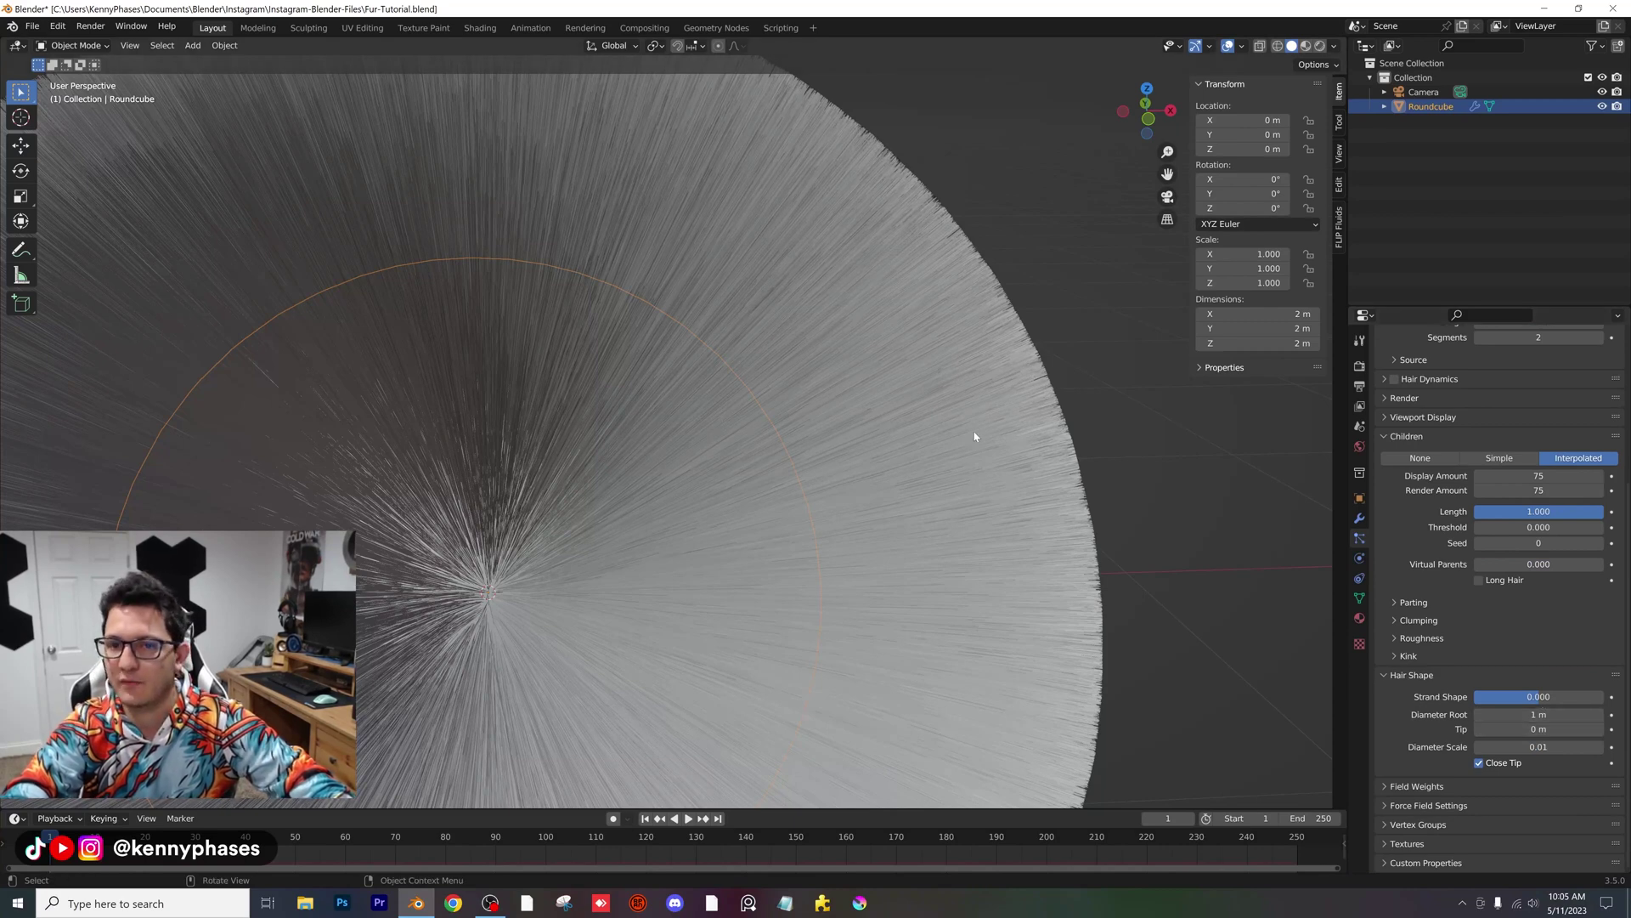
Step: Add a test cone, move it away from the fur ball, then delete it
{"action": "scroll", "coordinate": [828, 368], "scroll_direction": "down", "scroll_amount": 4}
{"action": "left_click", "coordinate": [193, 45]}
{"action": "mouse_move", "coordinate": [212, 60]}
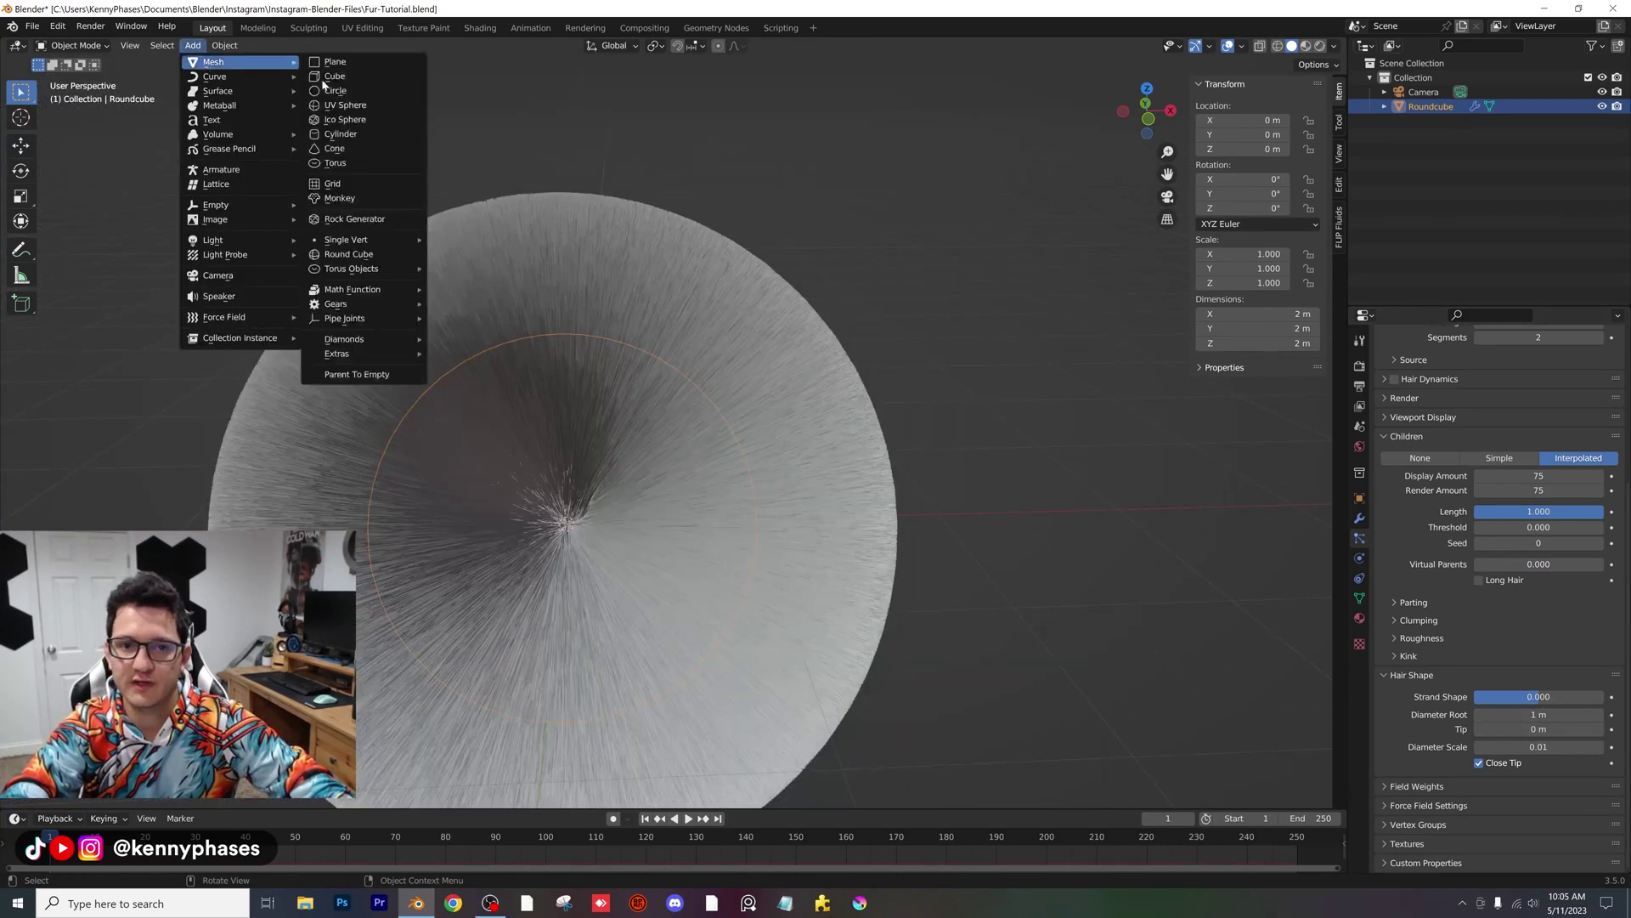
{"action": "left_click", "coordinate": [367, 154]}
{"action": "scroll", "coordinate": [628, 424], "scroll_direction": "down", "scroll_amount": 4}
{"action": "key", "text": "g"}
{"action": "left_click", "coordinate": [921, 357]}
{"action": "middle_click_drag", "start_coordinate": [921, 357], "coordinate": [775, 502], "text": "shift"}
{"action": "scroll", "coordinate": [743, 492], "scroll_direction": "up", "scroll_amount": 2}
{"action": "scroll", "coordinate": [775, 502], "scroll_direction": "up", "scroll_amount": 3}
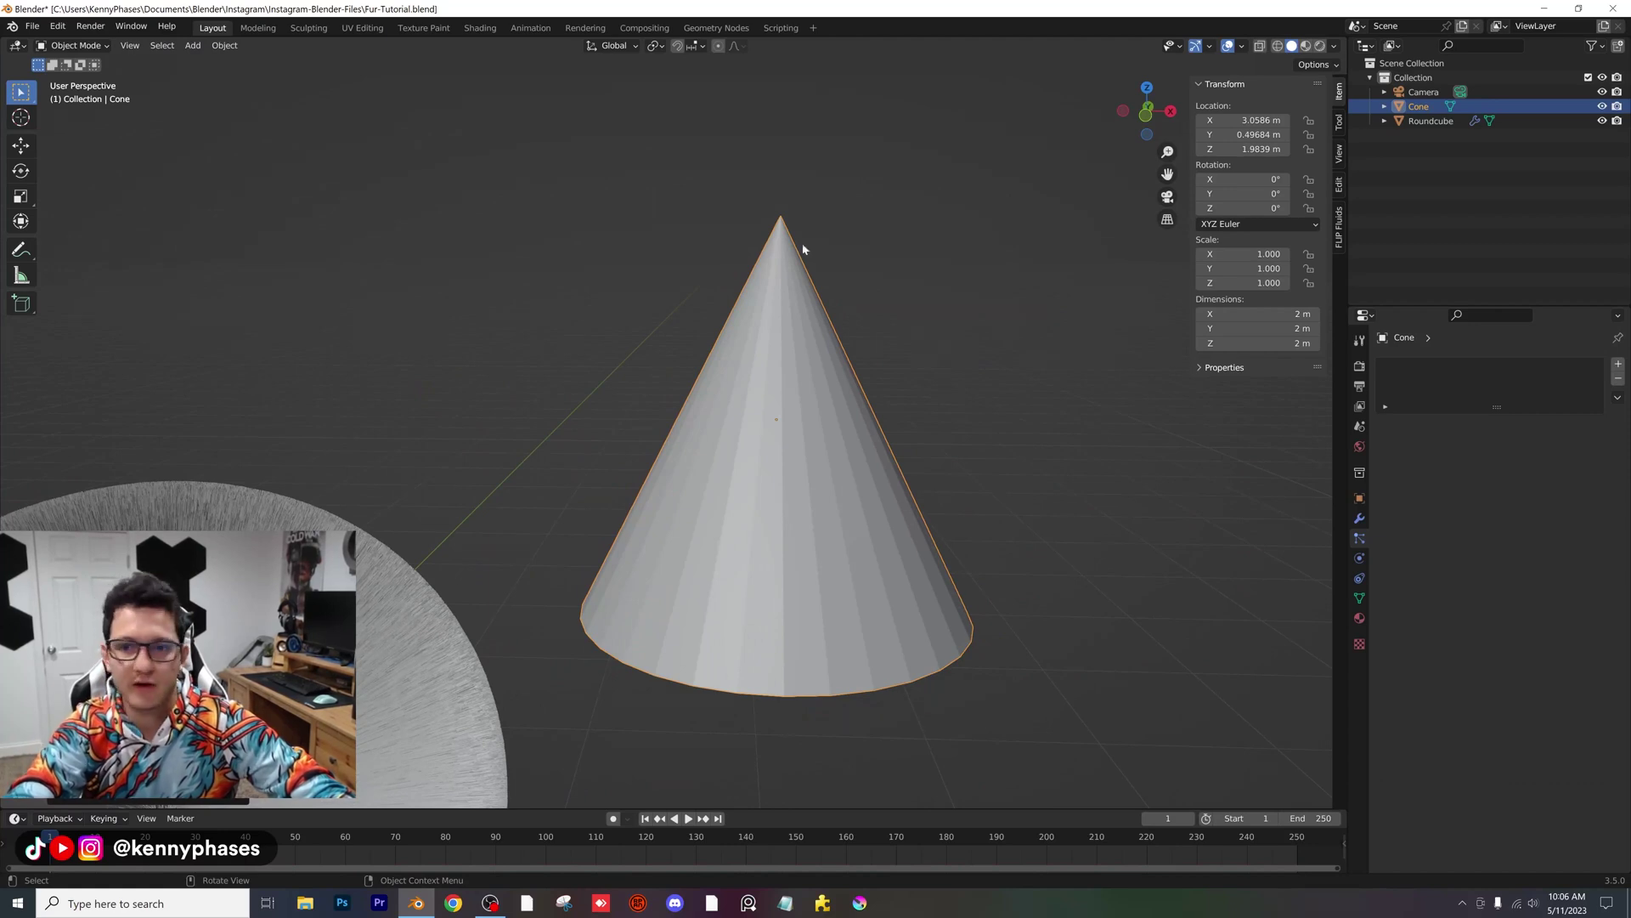
{"action": "scroll", "coordinate": [673, 482], "scroll_direction": "down", "scroll_amount": 3}
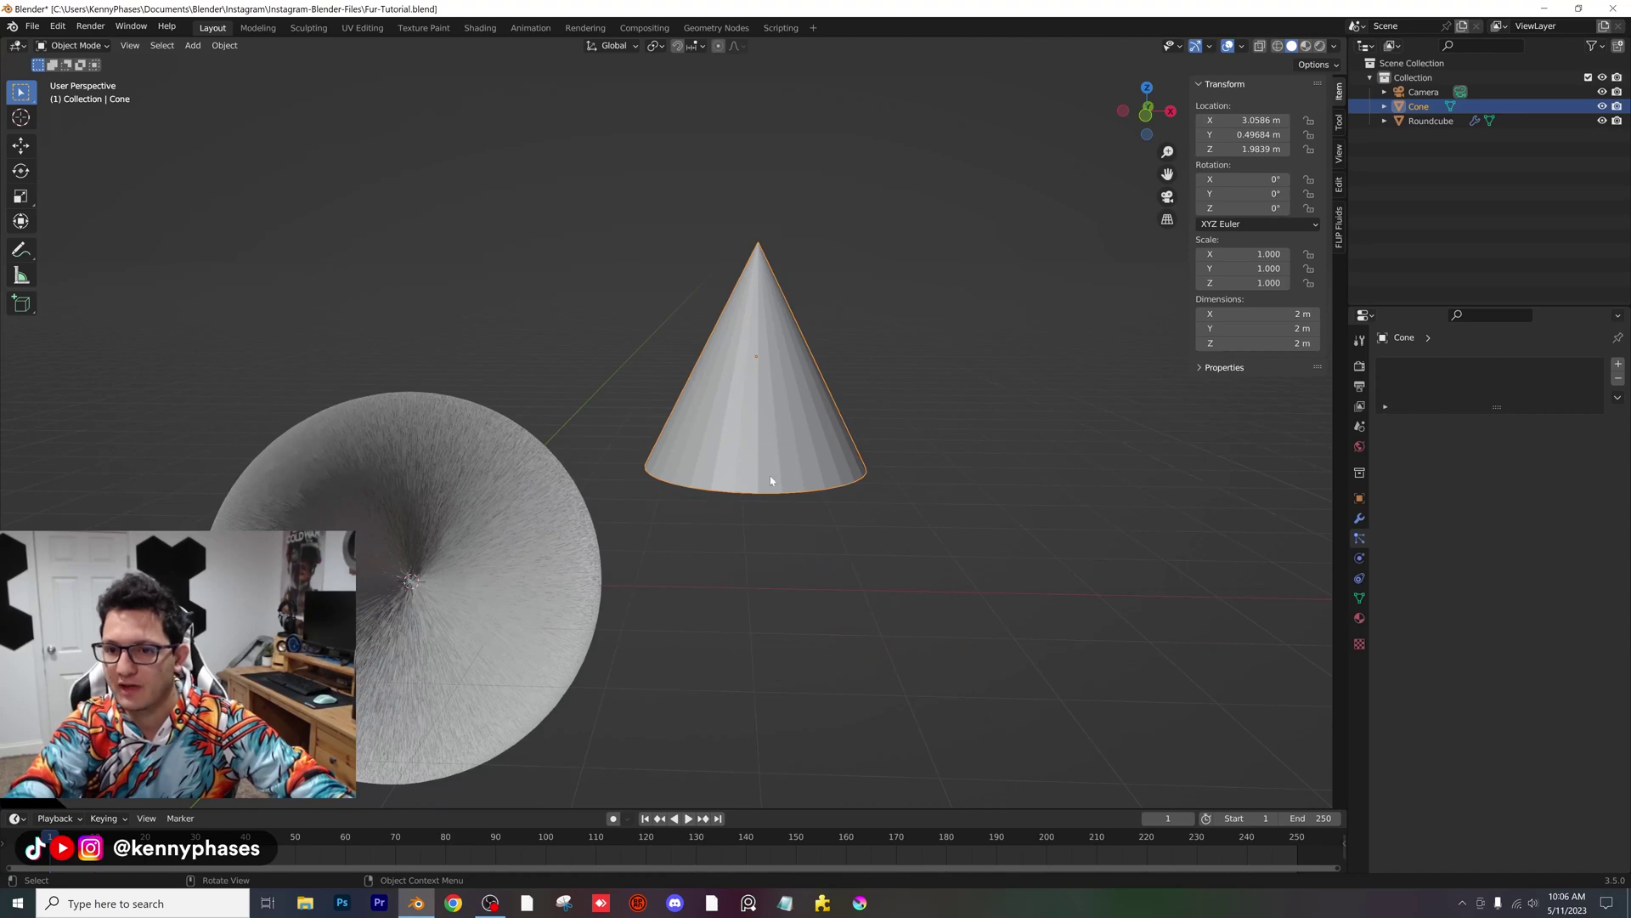
{"action": "left_click", "coordinate": [869, 408]}
{"action": "left_click", "coordinate": [789, 404]}
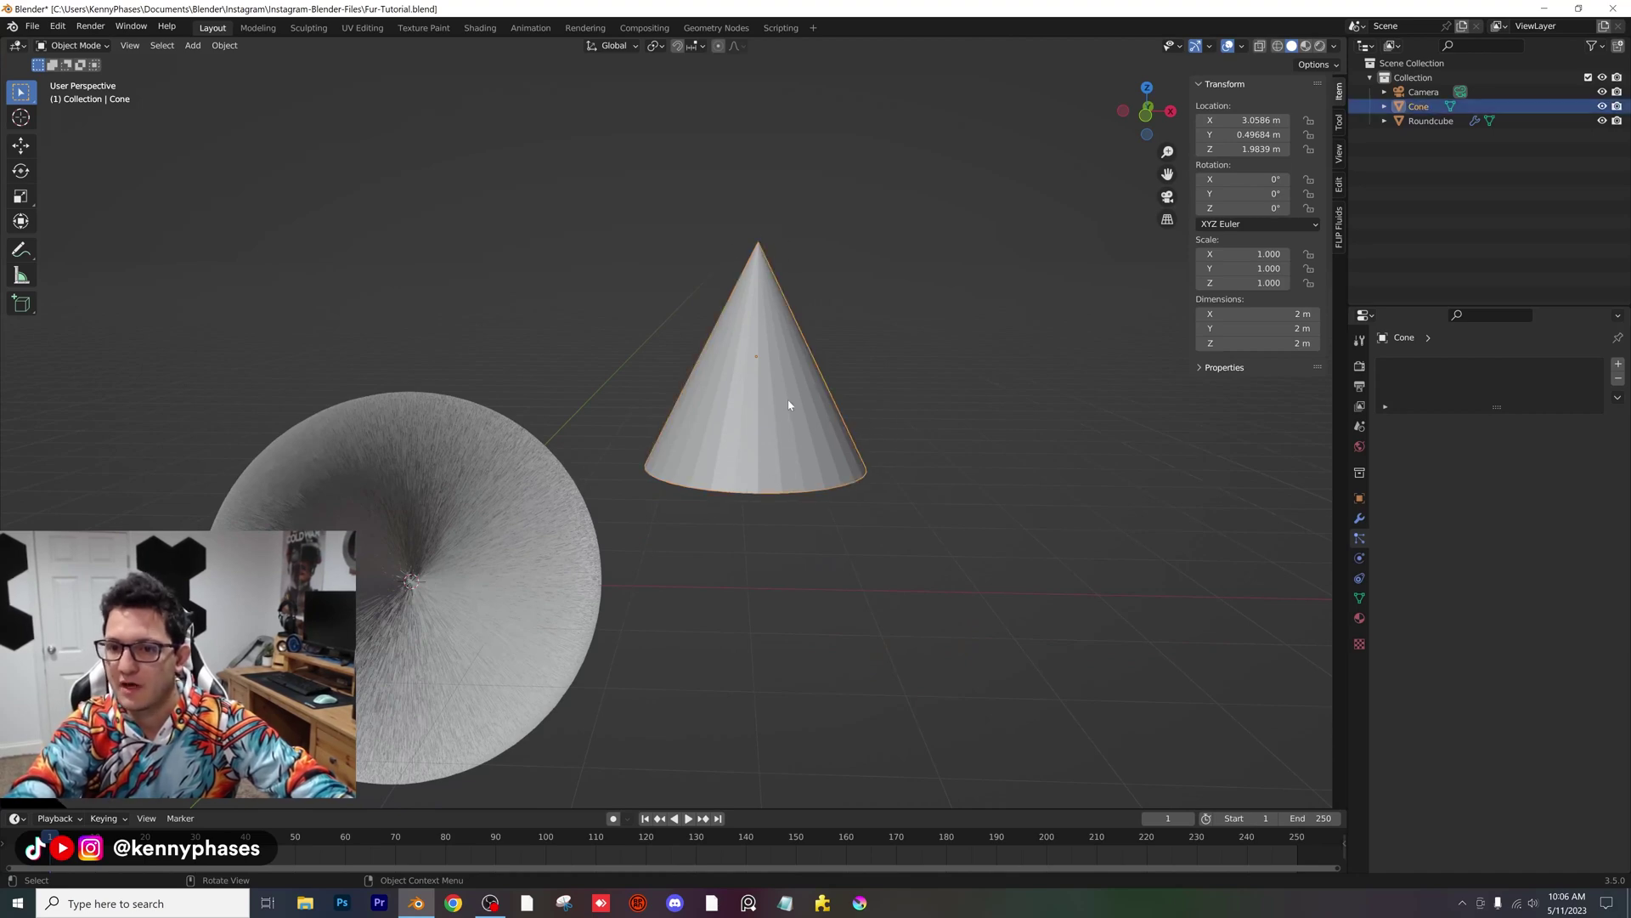
{"action": "key", "text": "Delete"}
Step: Set the hair strand diameter to 0.7 m at the root and 0.2 m at the tip
{"action": "left_click", "coordinate": [524, 553]}
{"action": "scroll", "coordinate": [604, 597], "scroll_direction": "up", "scroll_amount": 2}
{"action": "middle_click_drag", "start_coordinate": [604, 597], "coordinate": [770, 491], "text": "shift"}
{"action": "scroll", "coordinate": [945, 534], "scroll_direction": "up", "scroll_amount": 1}
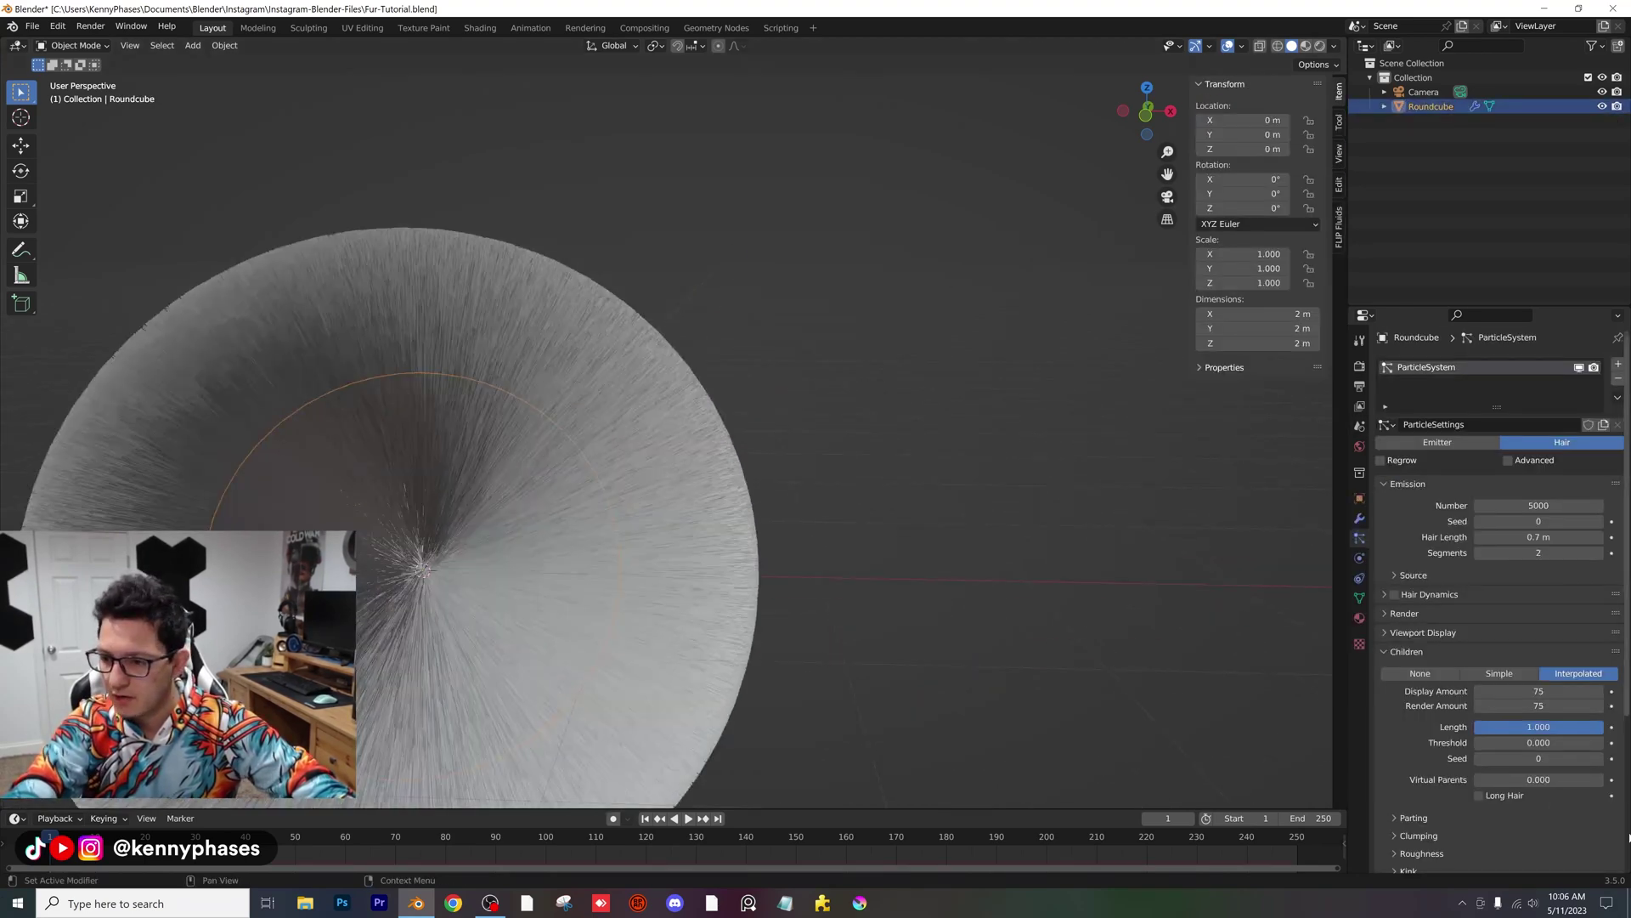
{"action": "scroll", "coordinate": [1518, 775], "scroll_direction": "down", "scroll_amount": 7}
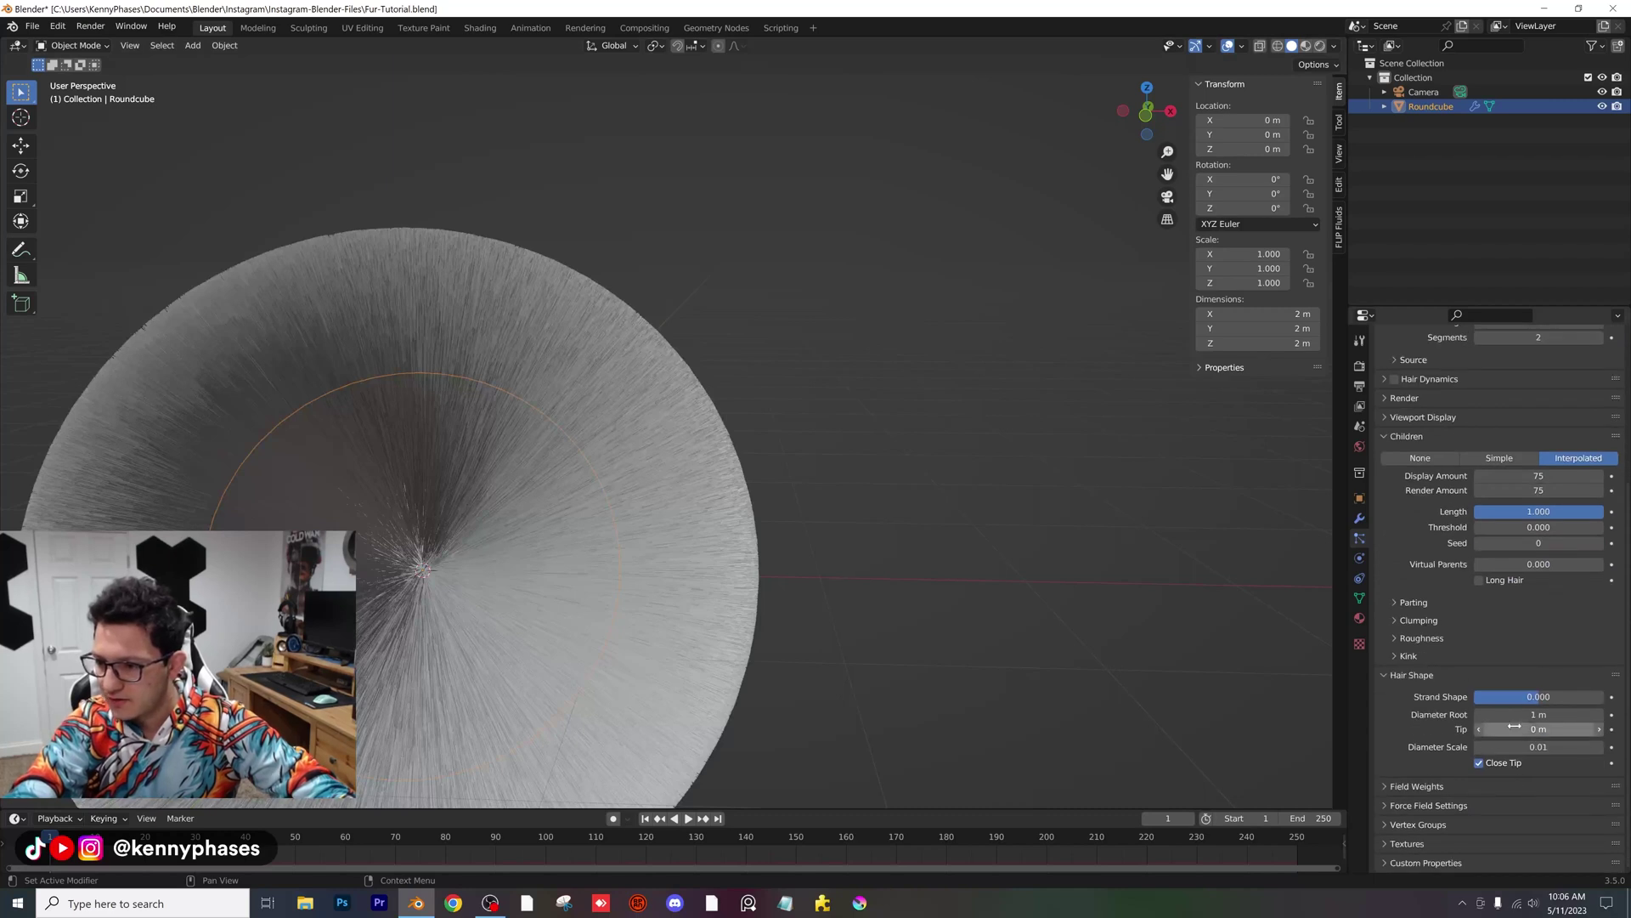
{"action": "left_click", "coordinate": [1536, 714]}
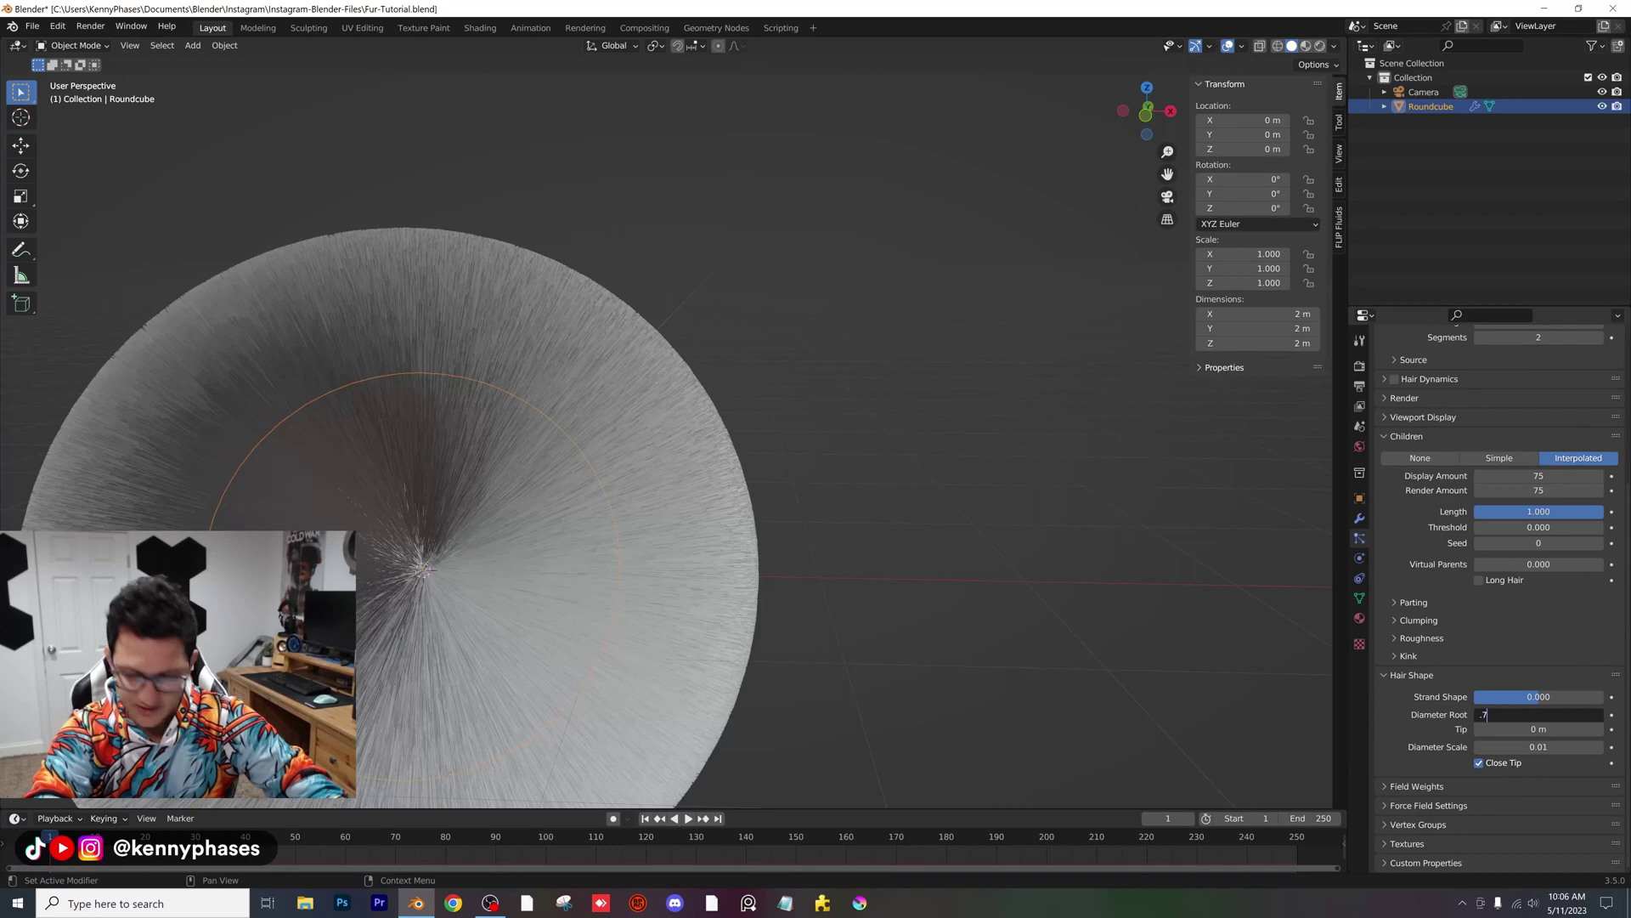
{"action": "key", "text": "Tab"}
{"action": "type", "text": ".2"}
{"action": "key", "text": "Return"}
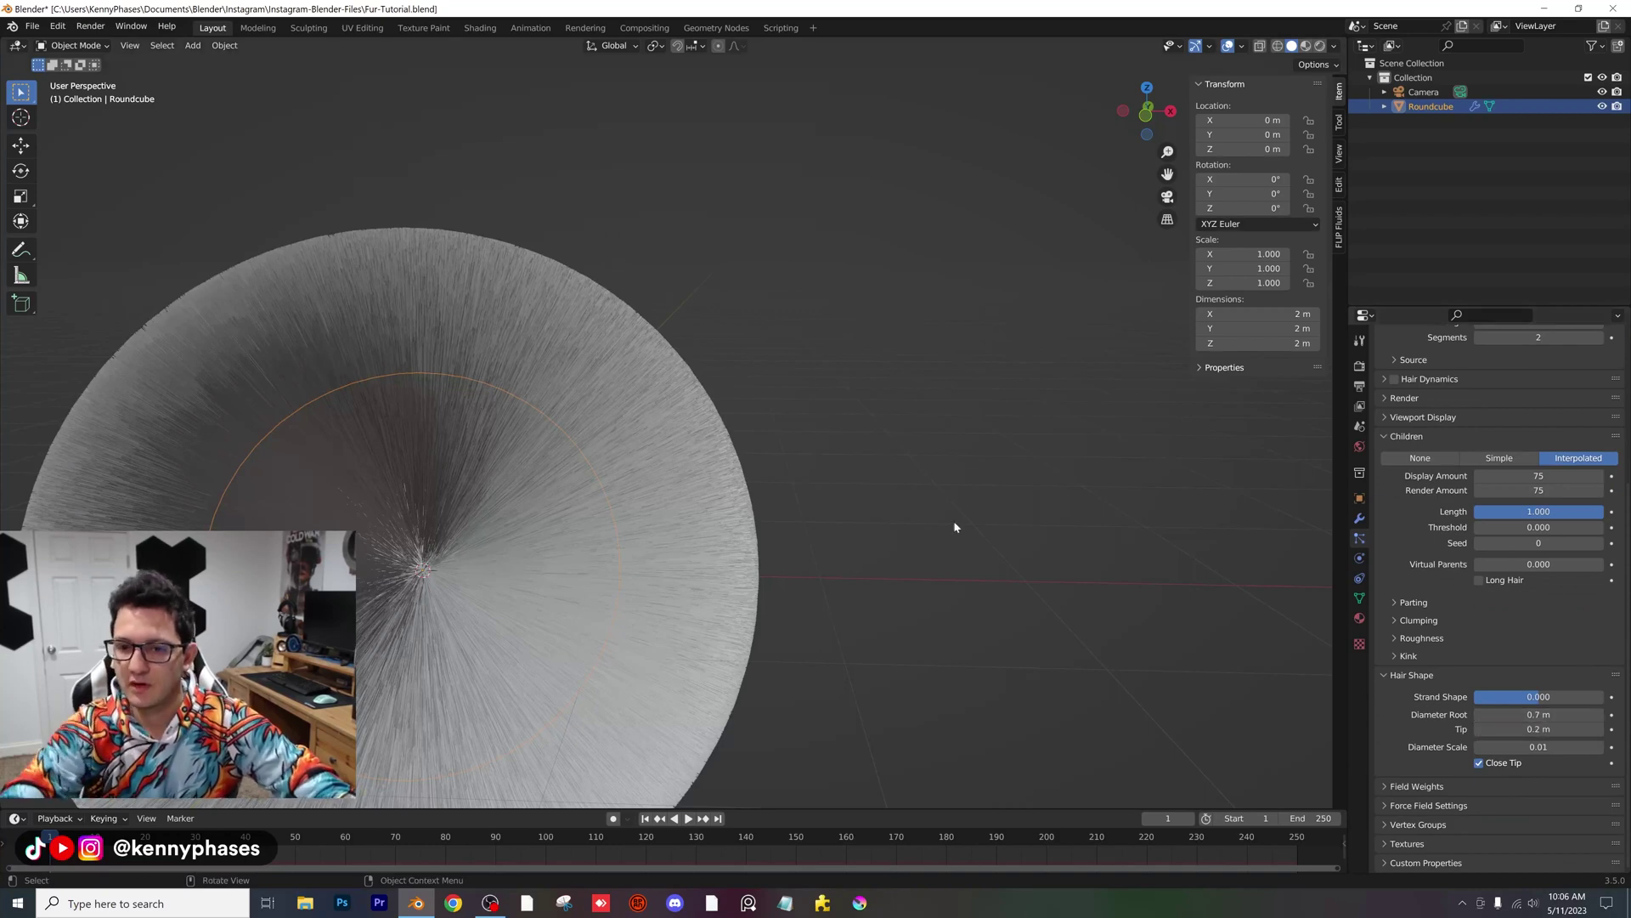
Step: Deselect the fur sphere and save Fur-Tutorial.blend
{"action": "middle_click_drag", "start_coordinate": [955, 527], "coordinate": [1037, 491]}
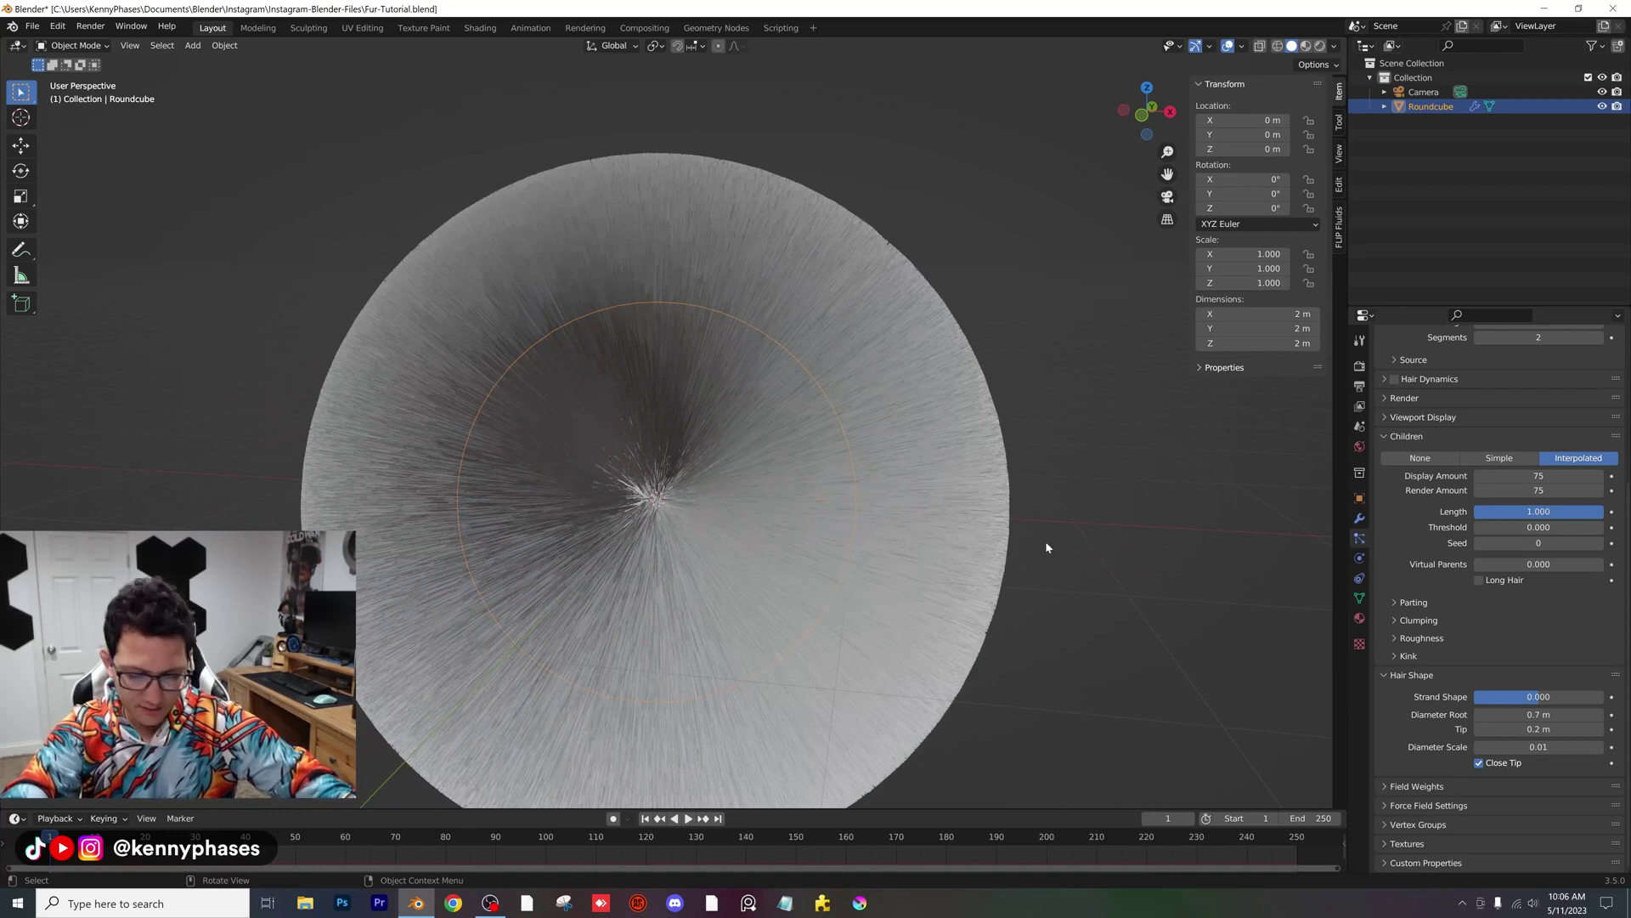
{"action": "left_click", "coordinate": [1105, 514]}
{"action": "key", "text": "ctrl+s"}
{"action": "scroll", "coordinate": [1103, 512], "scroll_direction": "down", "scroll_amount": 2}
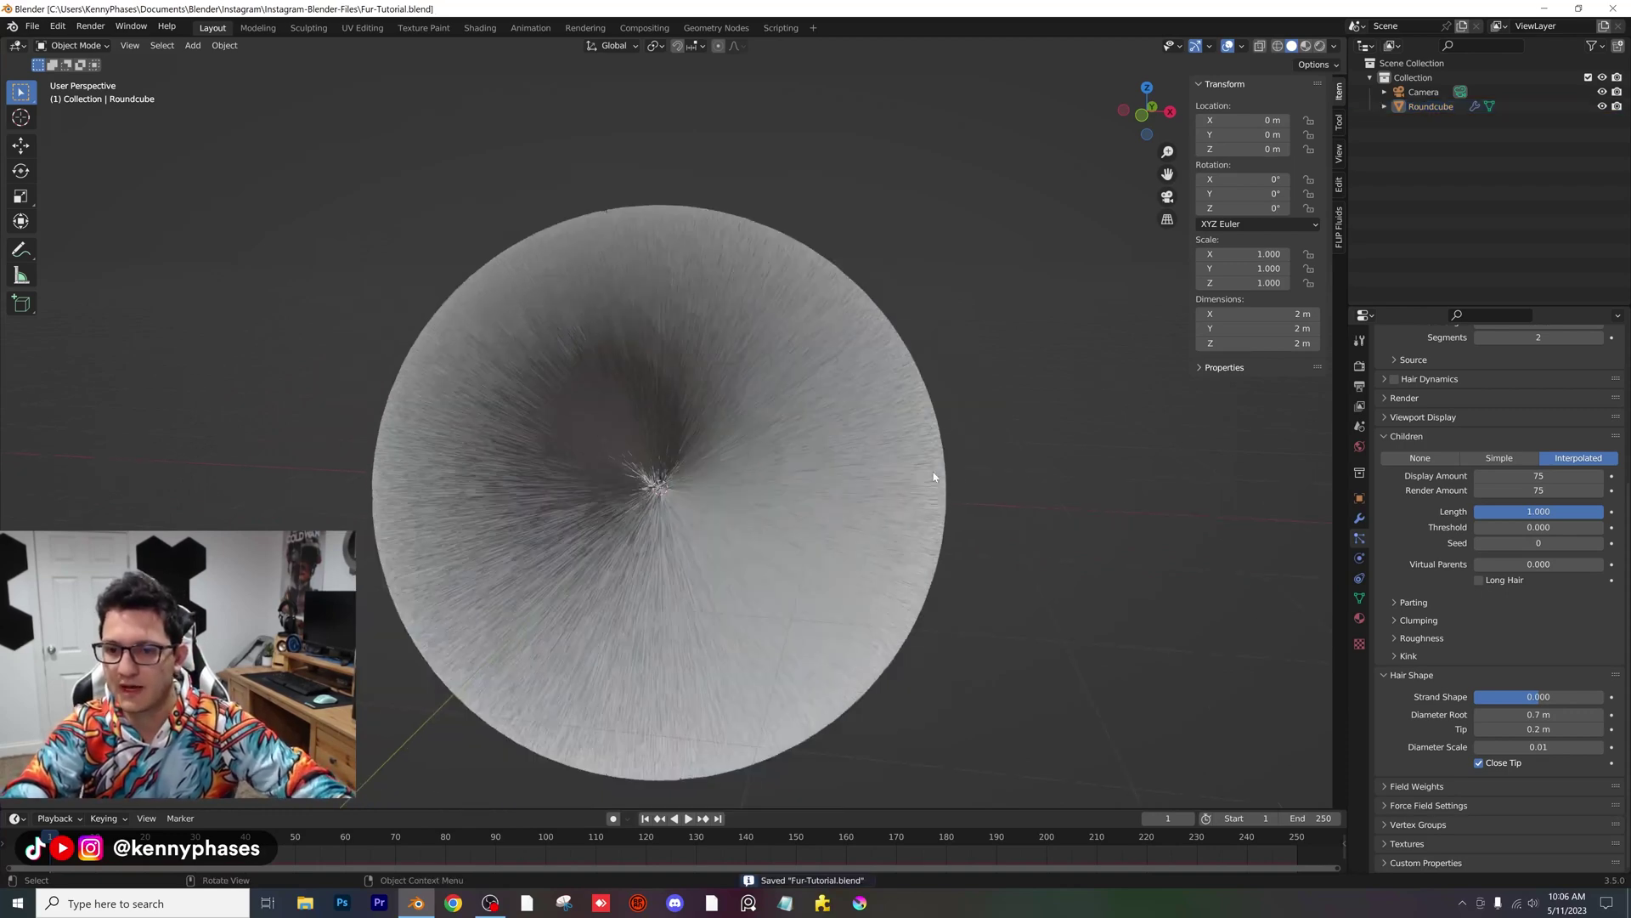
Step: Add a Turbulence force field to the scene near the fur ball
{"action": "left_click", "coordinate": [193, 45]}
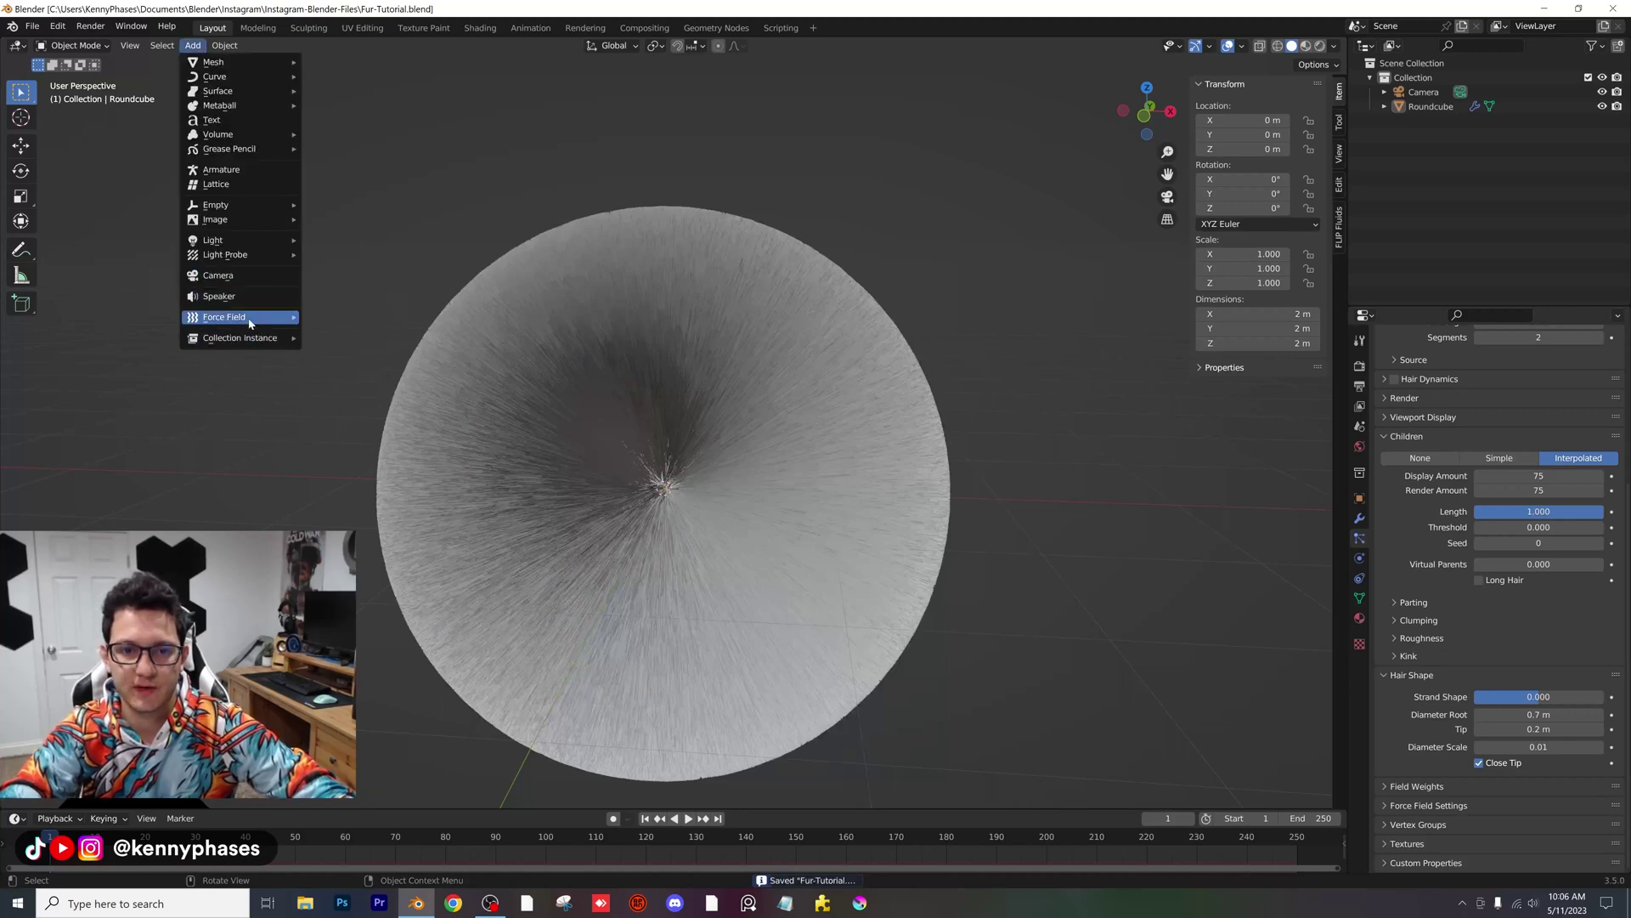
{"action": "mouse_move", "coordinate": [256, 320]}
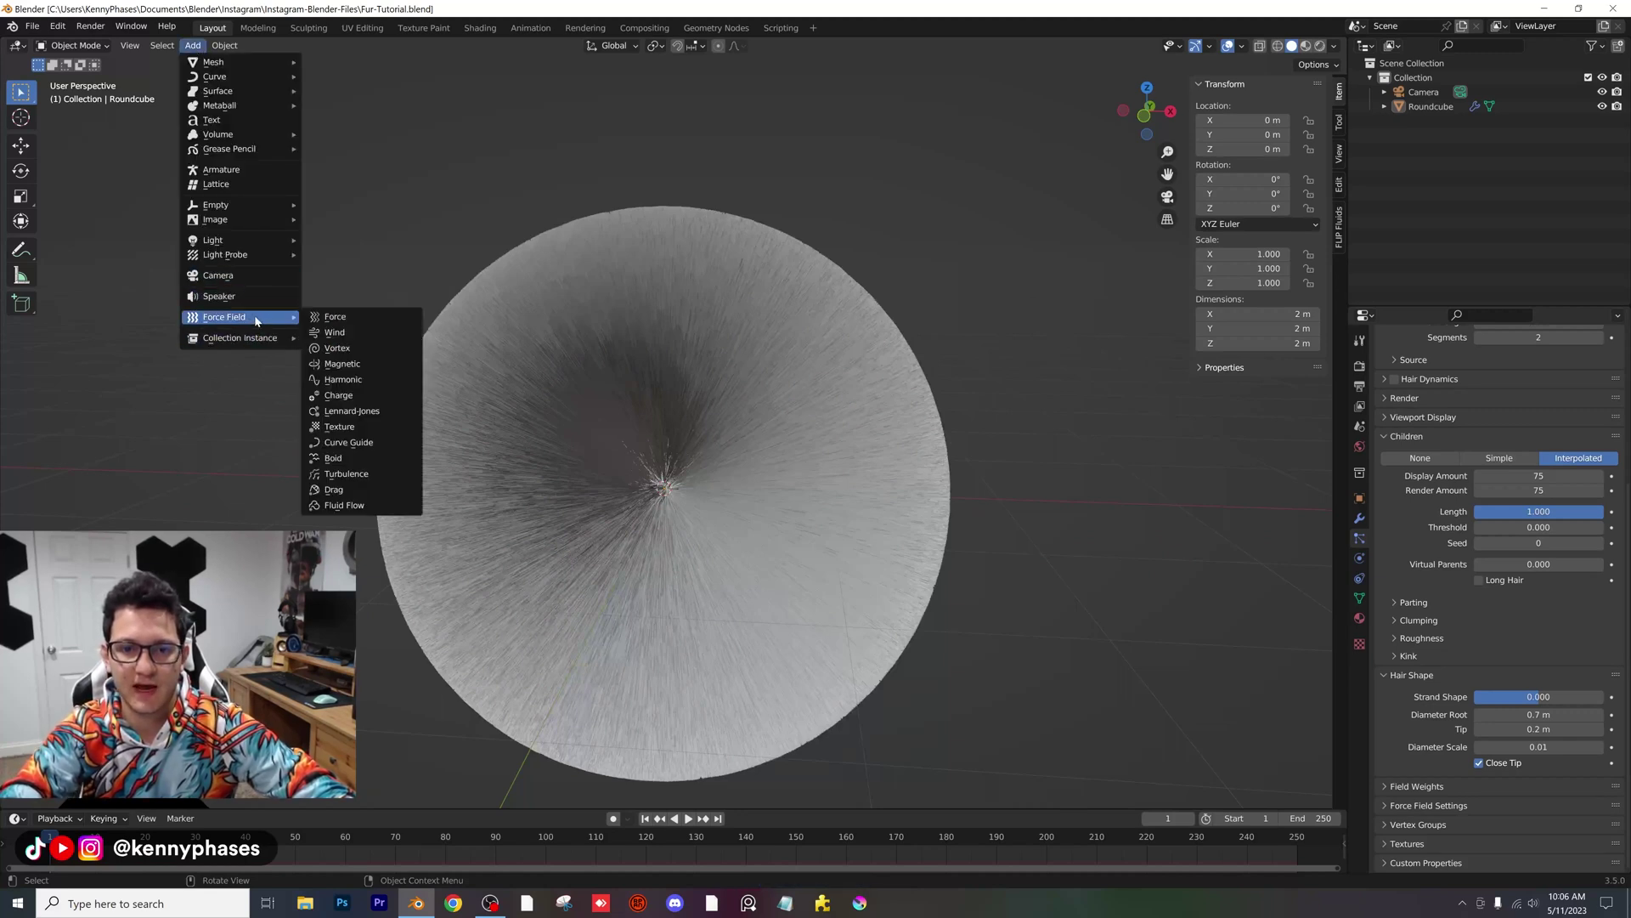
{"action": "left_click", "coordinate": [361, 479]}
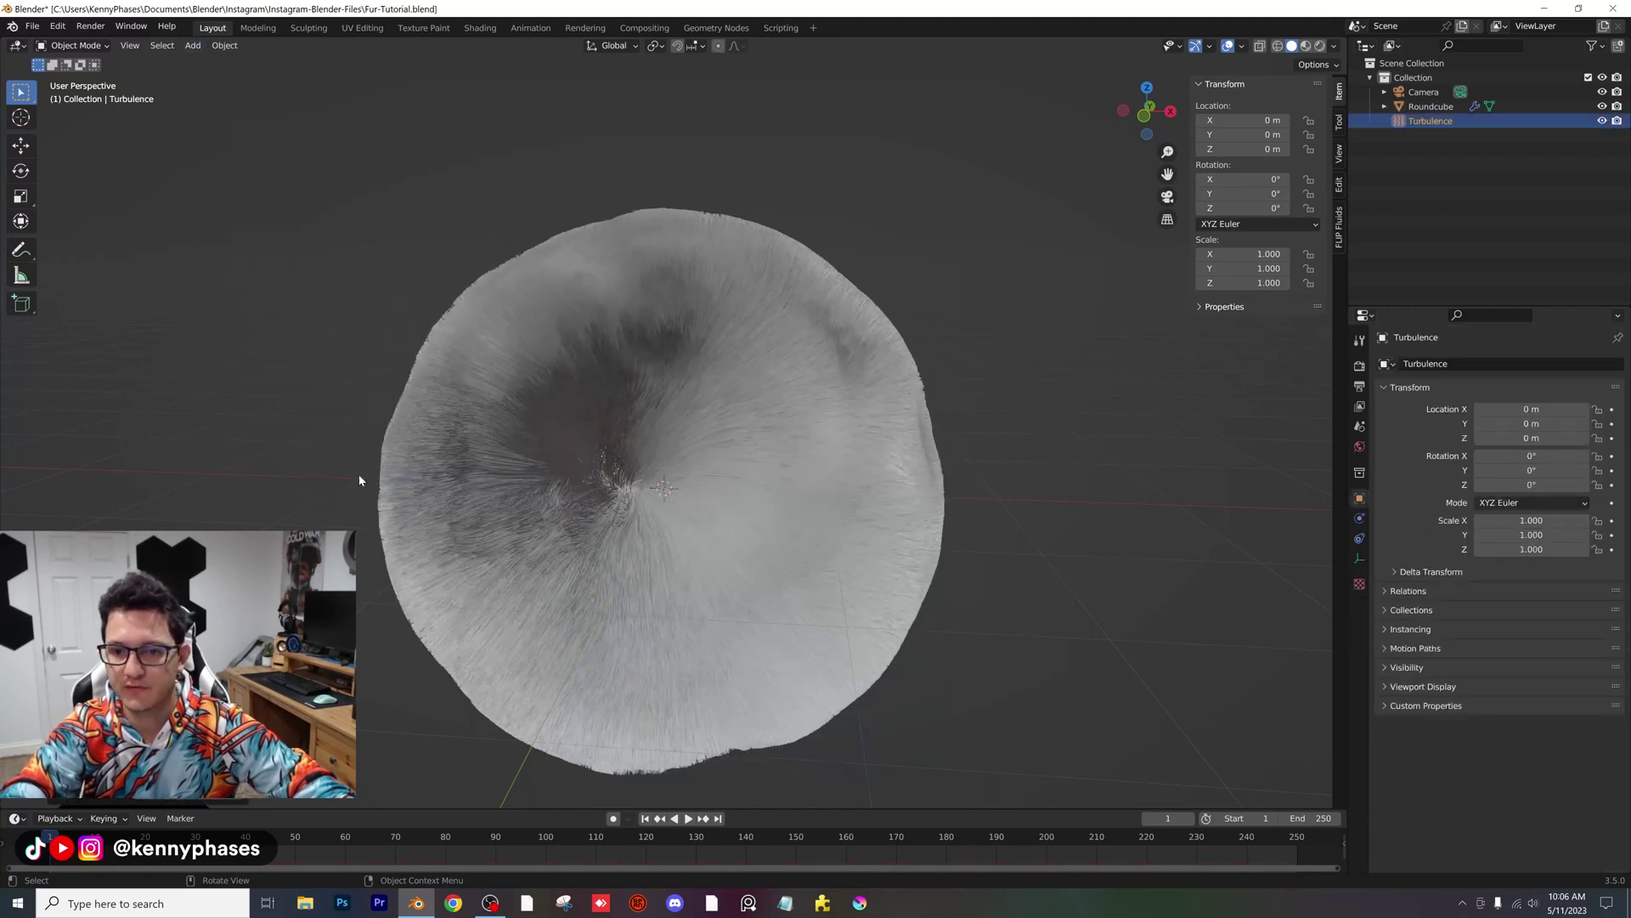
{"action": "scroll", "coordinate": [710, 512], "scroll_direction": "up", "scroll_amount": 3}
{"action": "middle_click_drag", "start_coordinate": [710, 513], "coordinate": [739, 497]}
{"action": "scroll", "coordinate": [747, 505], "scroll_direction": "down", "scroll_amount": 2}
Step: Set the Turbulence force field strength to 2 in its Physics settings
{"action": "left_click", "coordinate": [1359, 519]}
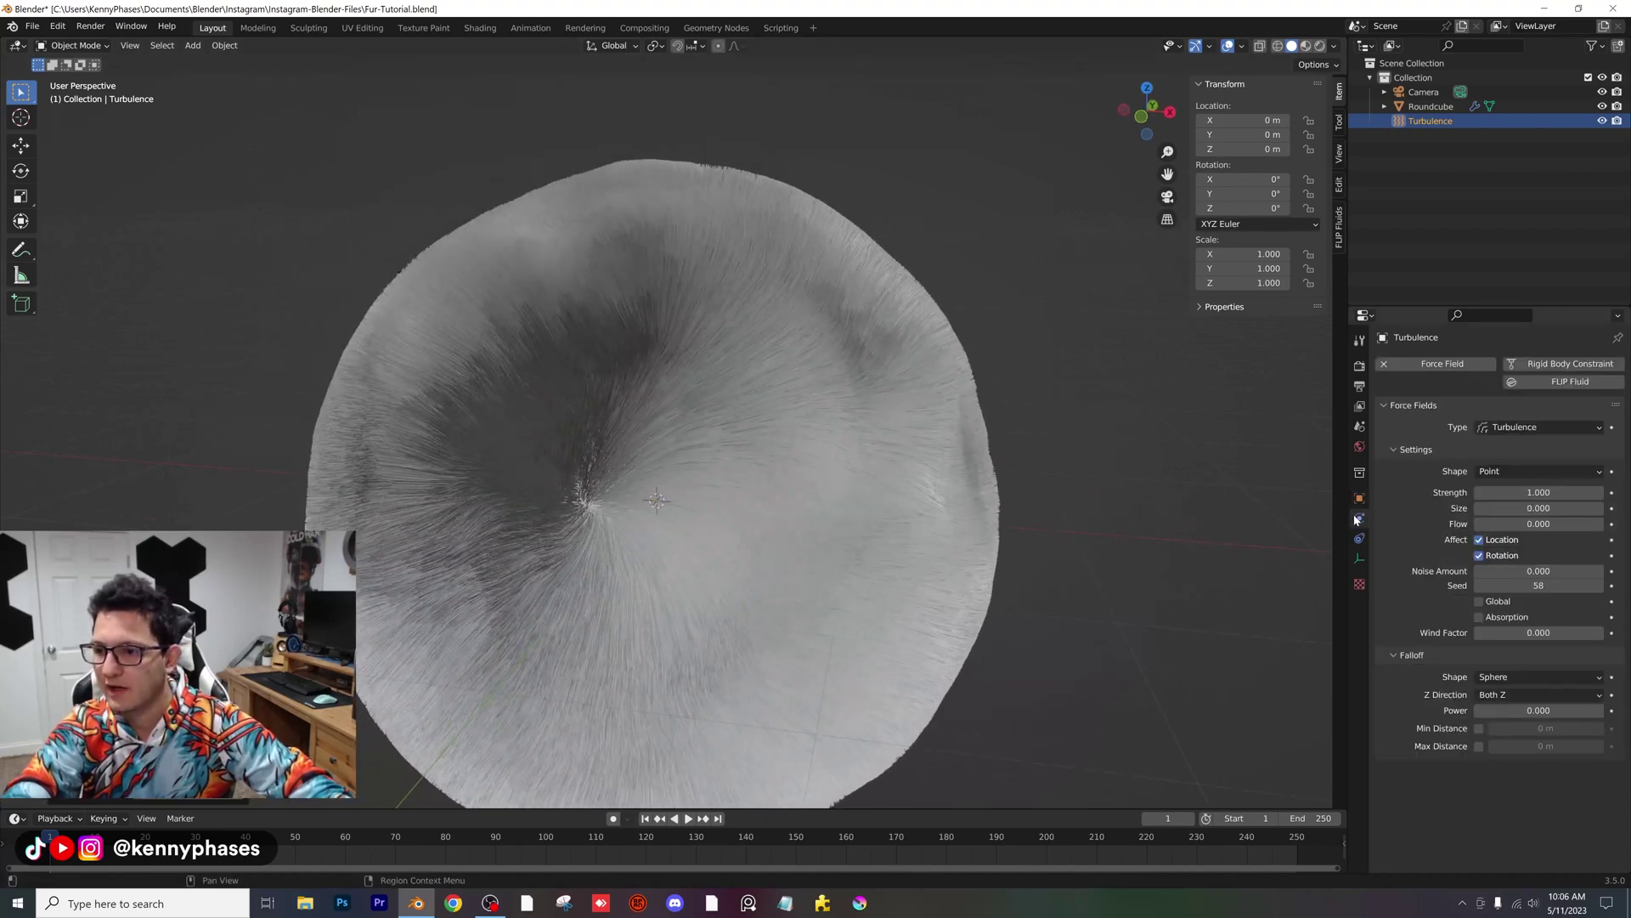
{"action": "left_click", "coordinate": [1525, 492]}
{"action": "type", "text": "3"}
{"action": "key", "text": "Return"}
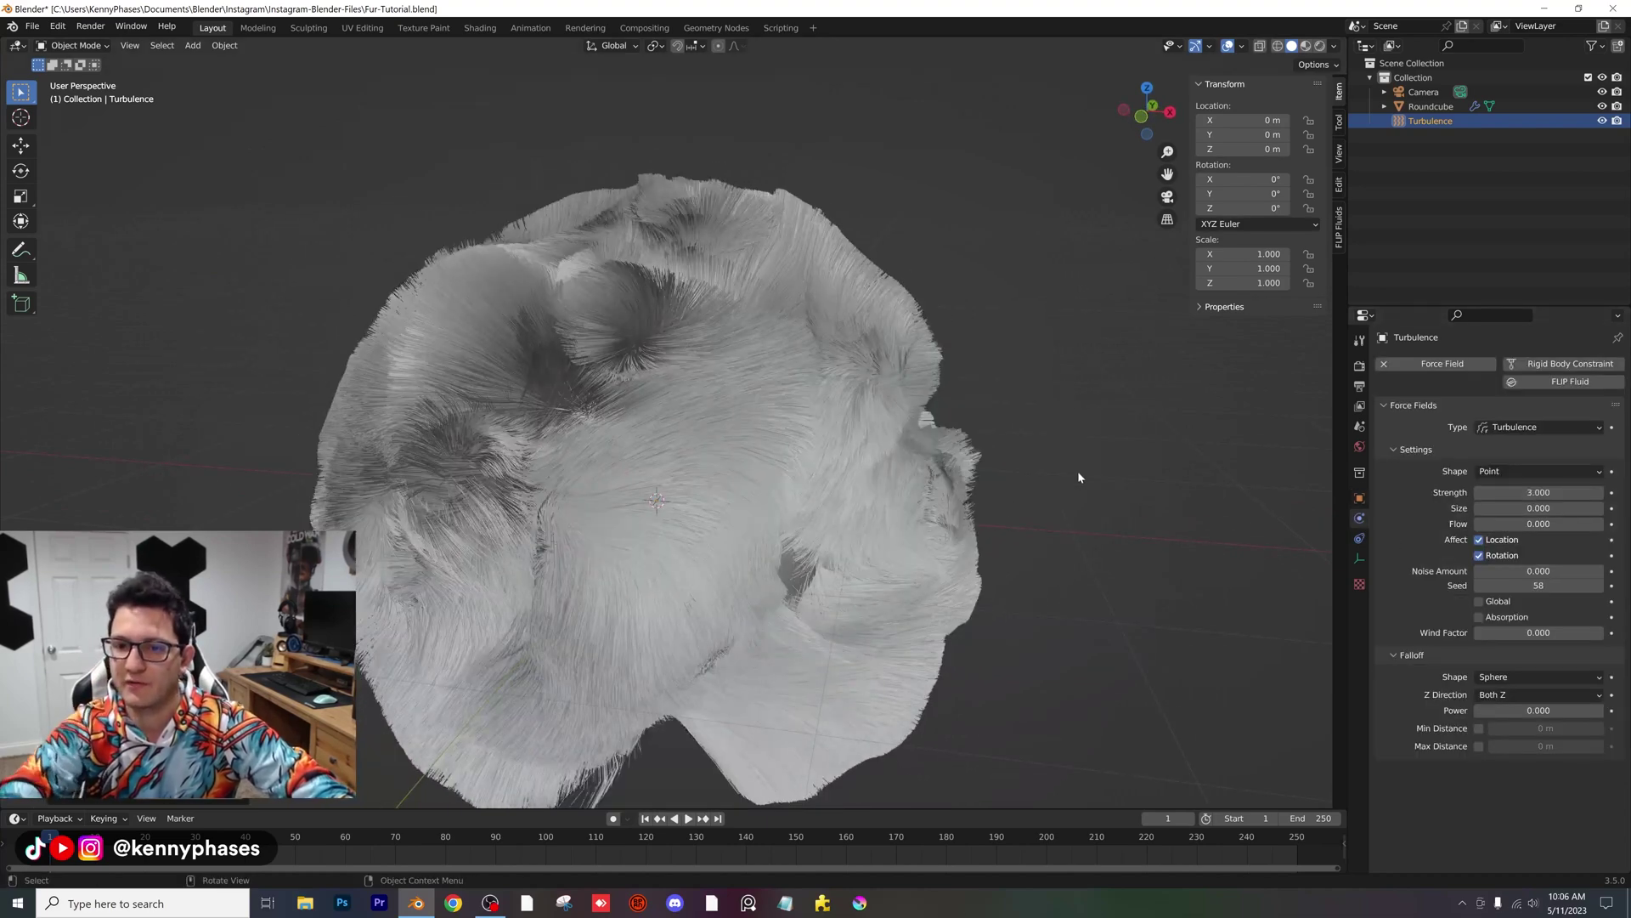
{"action": "key", "text": "Return"}
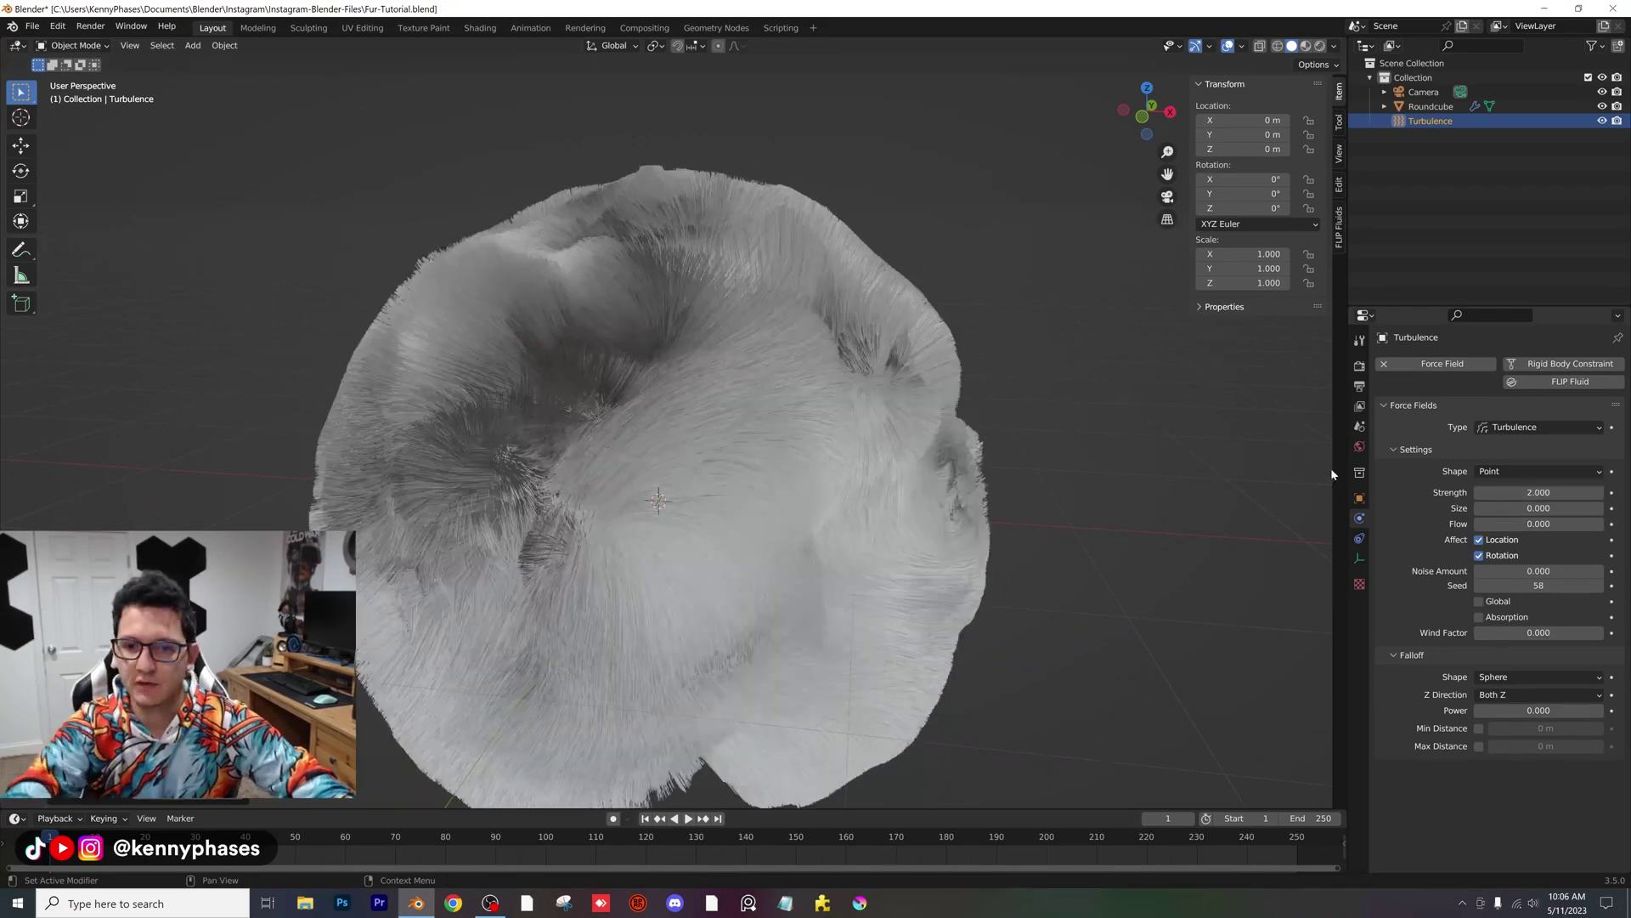
Step: Inspect the tousled fur through the camera and save Fur-Tutorial.blend
{"action": "key", "text": "KP_0"}
{"action": "scroll", "coordinate": [952, 501], "scroll_direction": "up", "scroll_amount": 8}
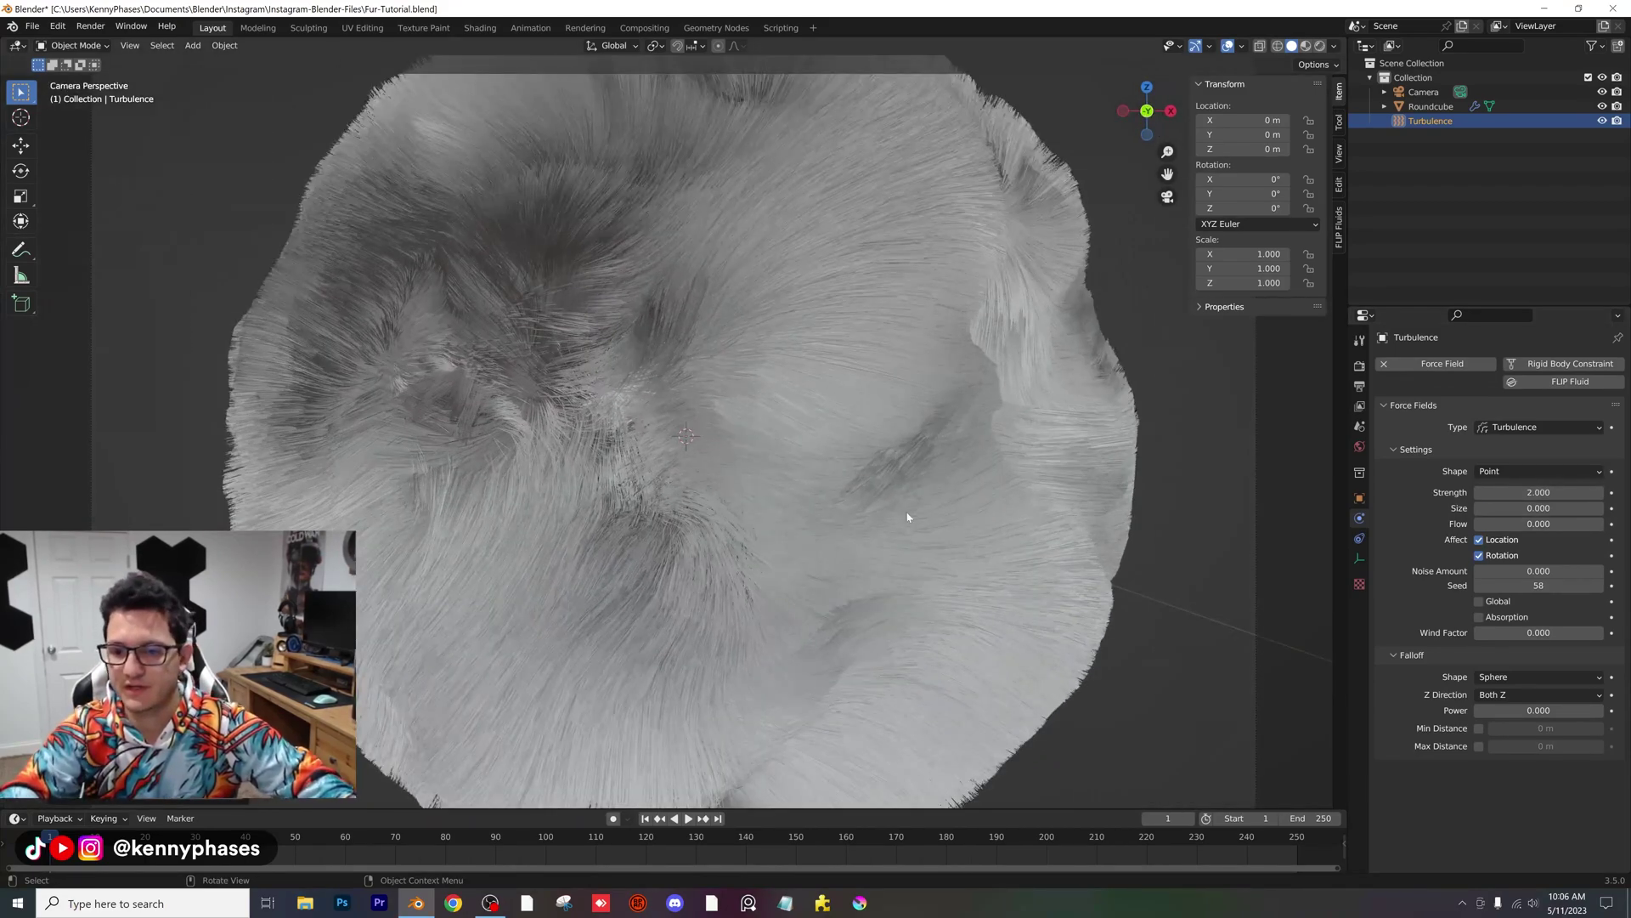
{"action": "scroll", "coordinate": [753, 441], "scroll_direction": "down", "scroll_amount": 5}
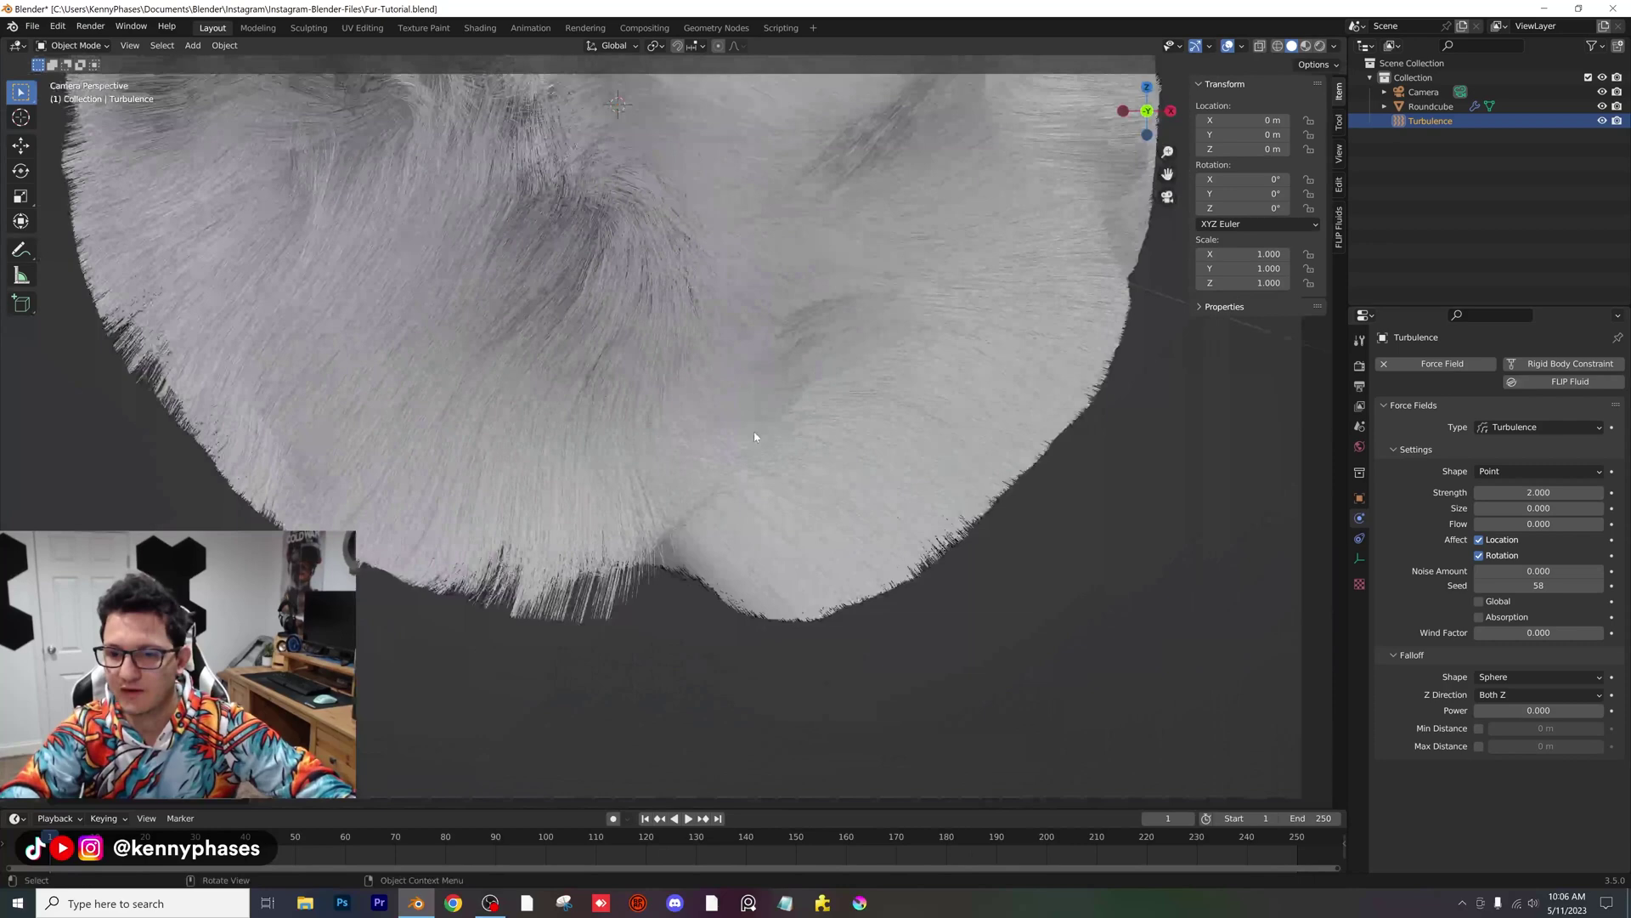
{"action": "middle_click_drag", "start_coordinate": [753, 441], "coordinate": [802, 495]}
{"action": "scroll", "coordinate": [802, 496], "scroll_direction": "down", "scroll_amount": 4}
{"action": "mouse_move", "coordinate": [833, 397]}
{"action": "middle_mouse_down"}
{"action": "mouse_move", "coordinate": [748, 435]}
{"action": "mouse_move", "coordinate": [786, 422]}
{"action": "middle_mouse_up"}
{"action": "key", "text": "ctrl+s"}
{"action": "scroll", "coordinate": [787, 421], "scroll_direction": "up", "scroll_amount": 8}
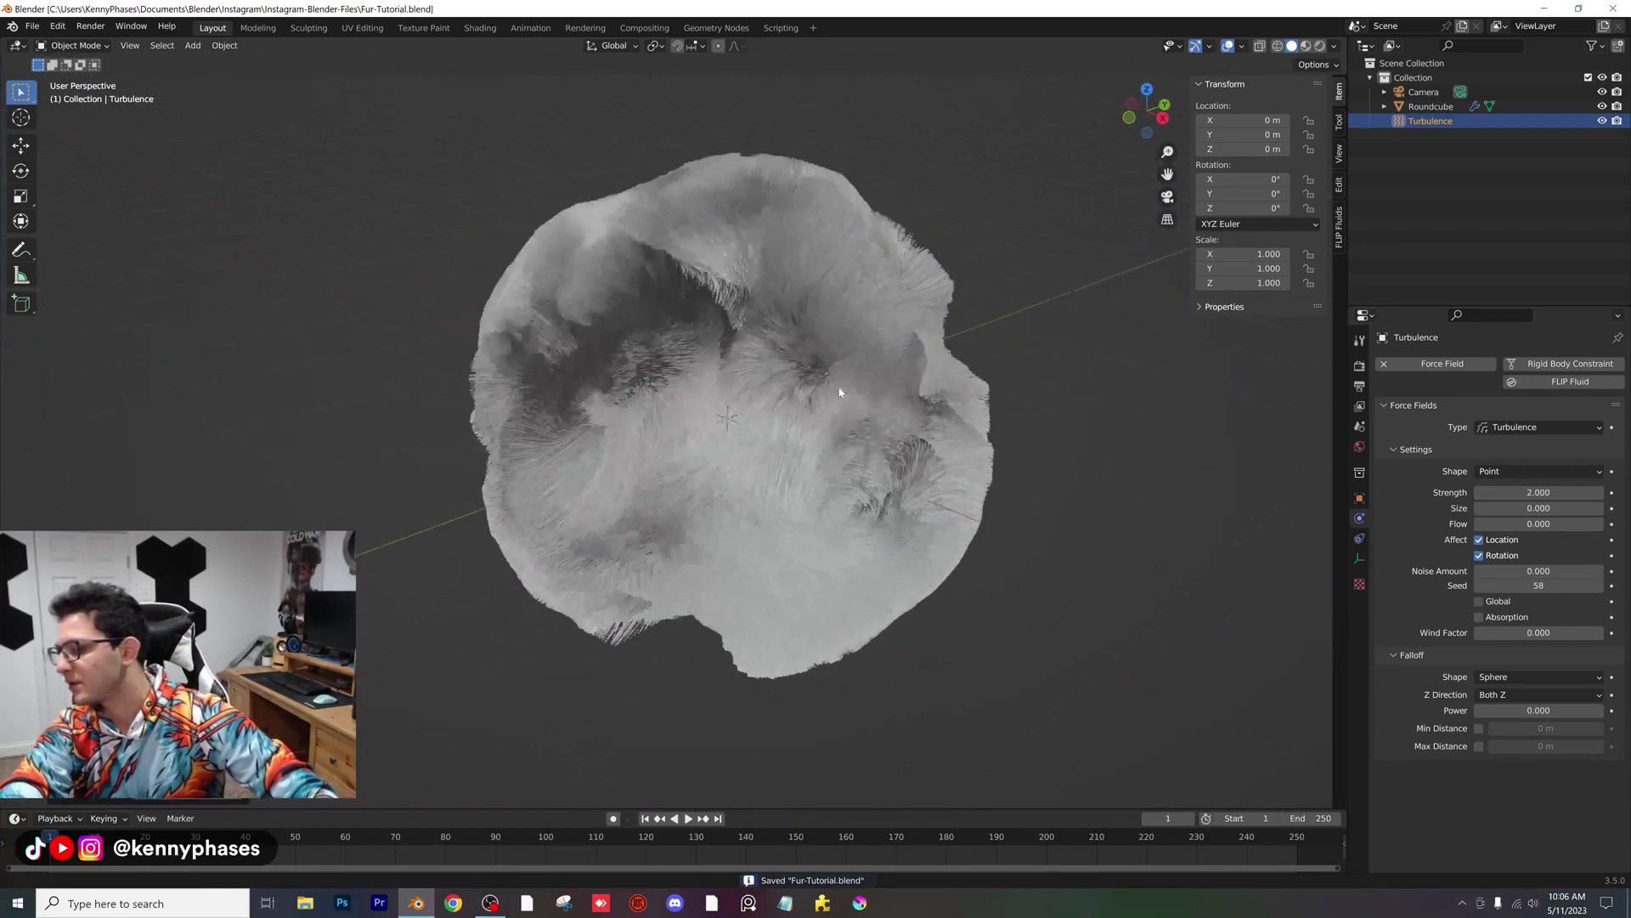
{"action": "scroll", "coordinate": [788, 419], "scroll_direction": "down", "scroll_amount": 8}
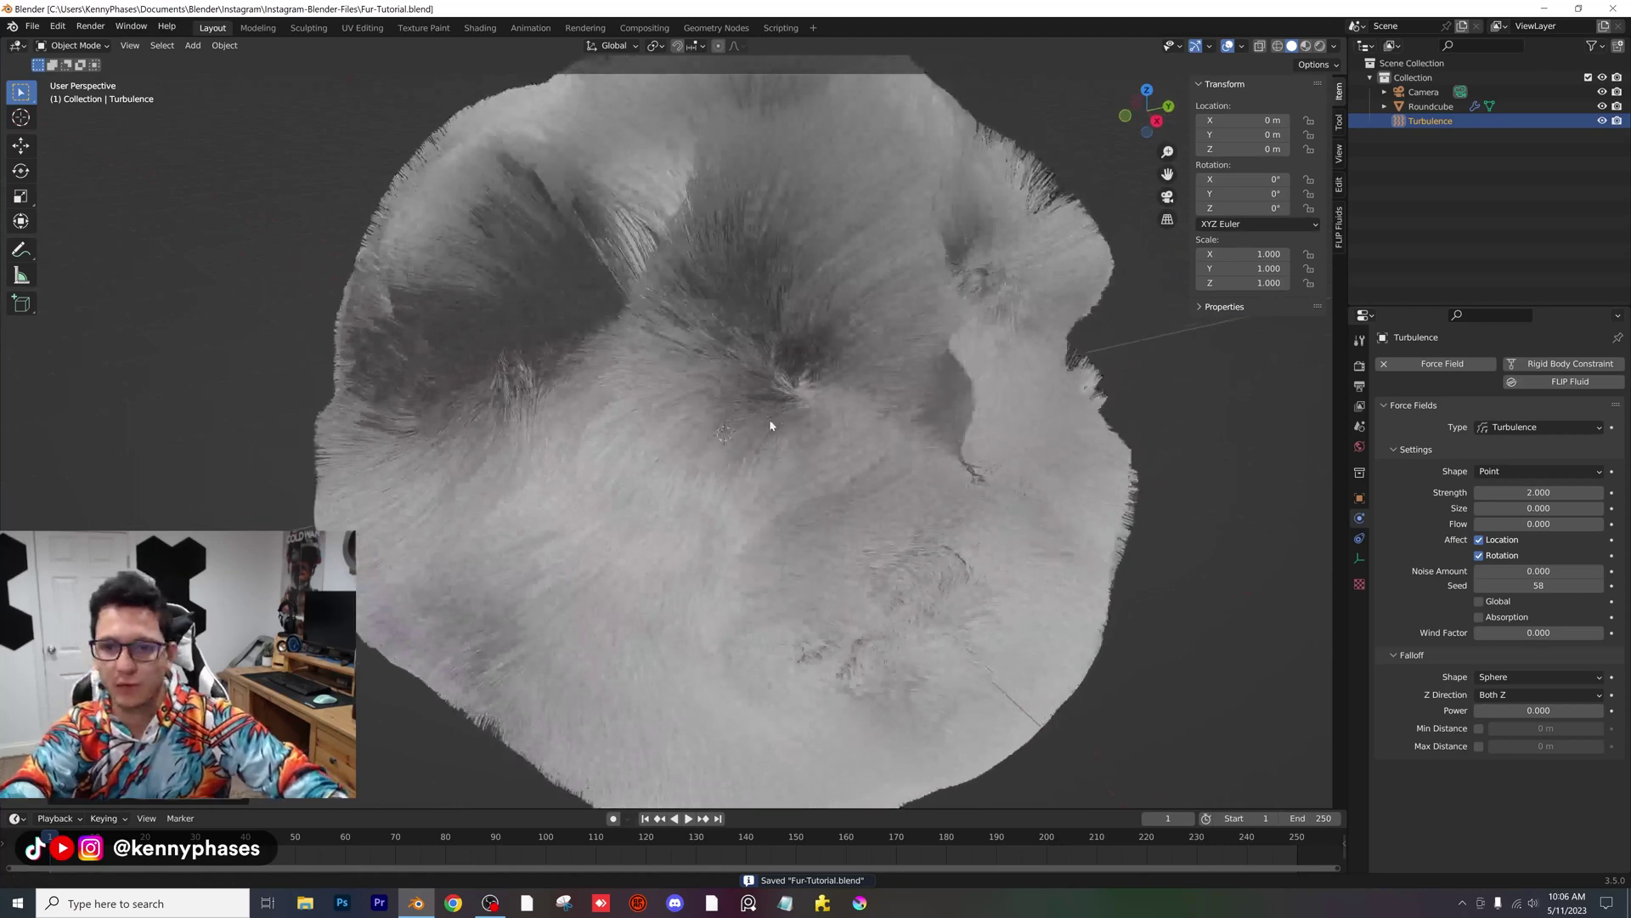
Step: Switch to rendered preview and set the render engine to Cycles with GPU Compute
{"action": "left_click", "coordinate": [1319, 46]}
{"action": "left_click", "coordinate": [1360, 365]}
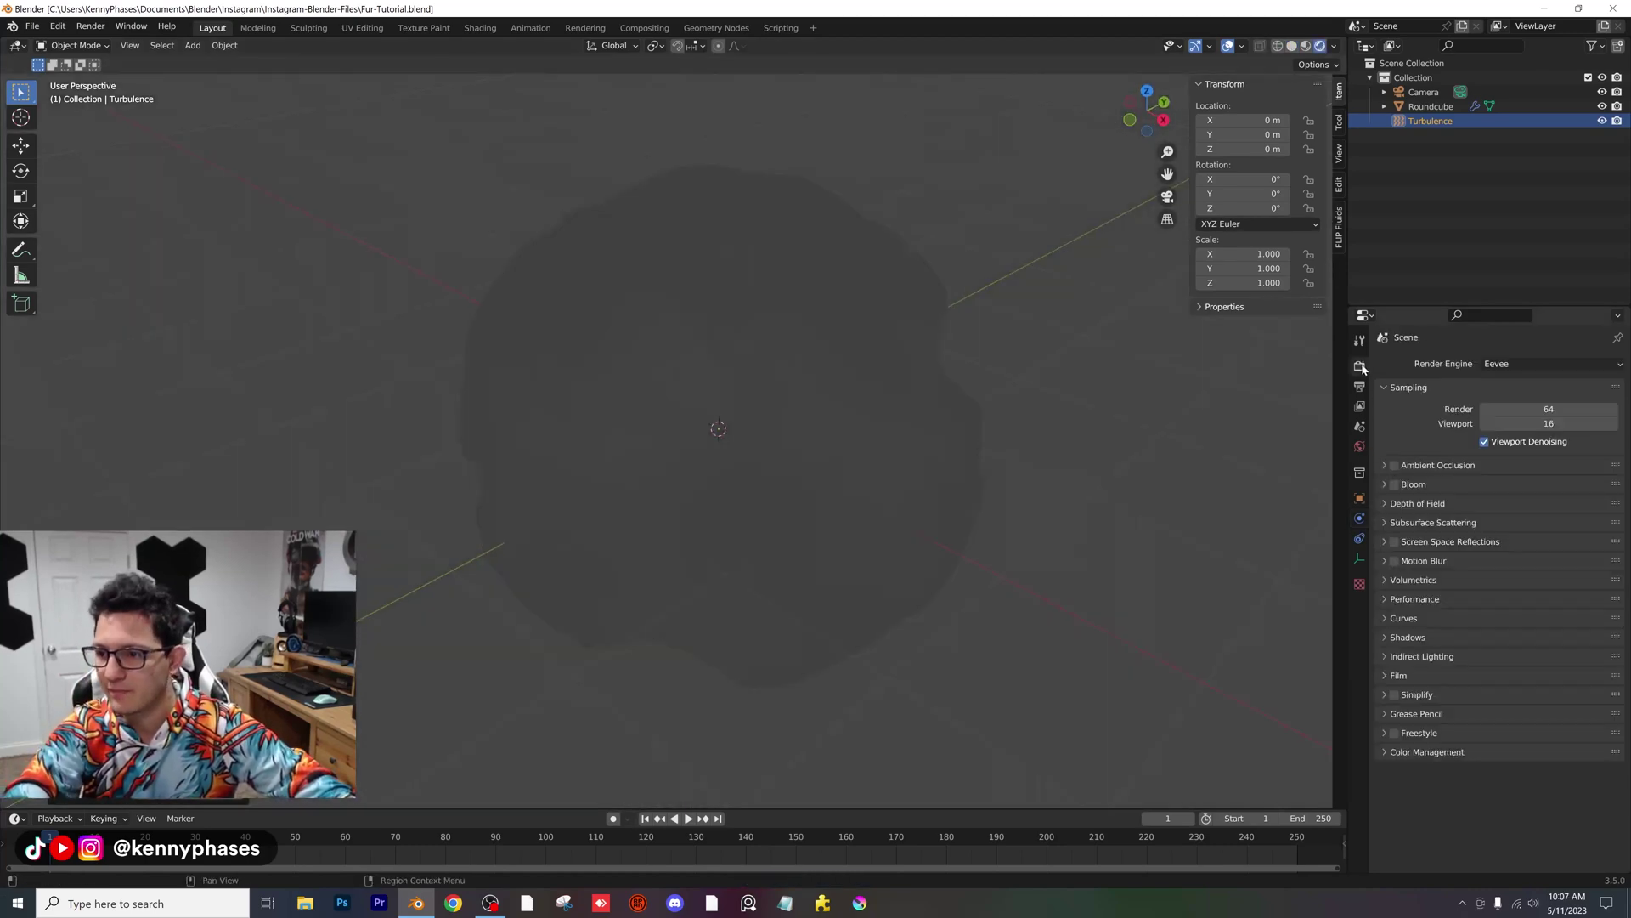
{"action": "left_click", "coordinate": [1549, 364]}
{"action": "left_click", "coordinate": [1499, 411]}
{"action": "left_click", "coordinate": [1521, 399]}
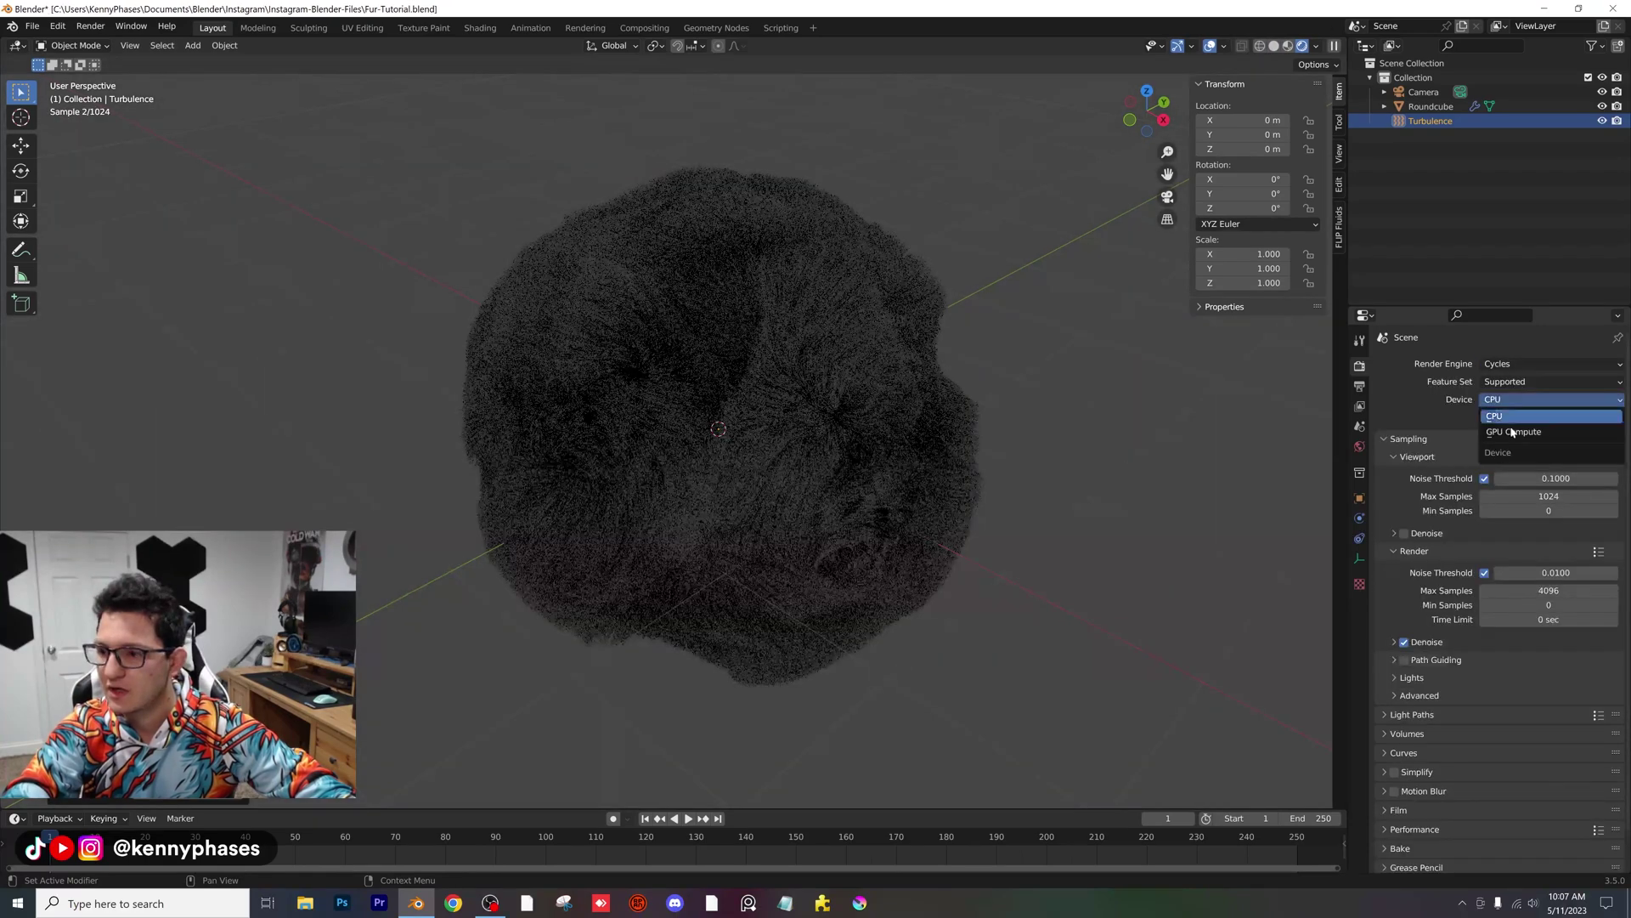
{"action": "left_click", "coordinate": [1513, 431]}
Step: Light the world with a peppermint_powerplant_2_4k.hdr environment texture and save the file
{"action": "left_click", "coordinate": [1360, 446]}
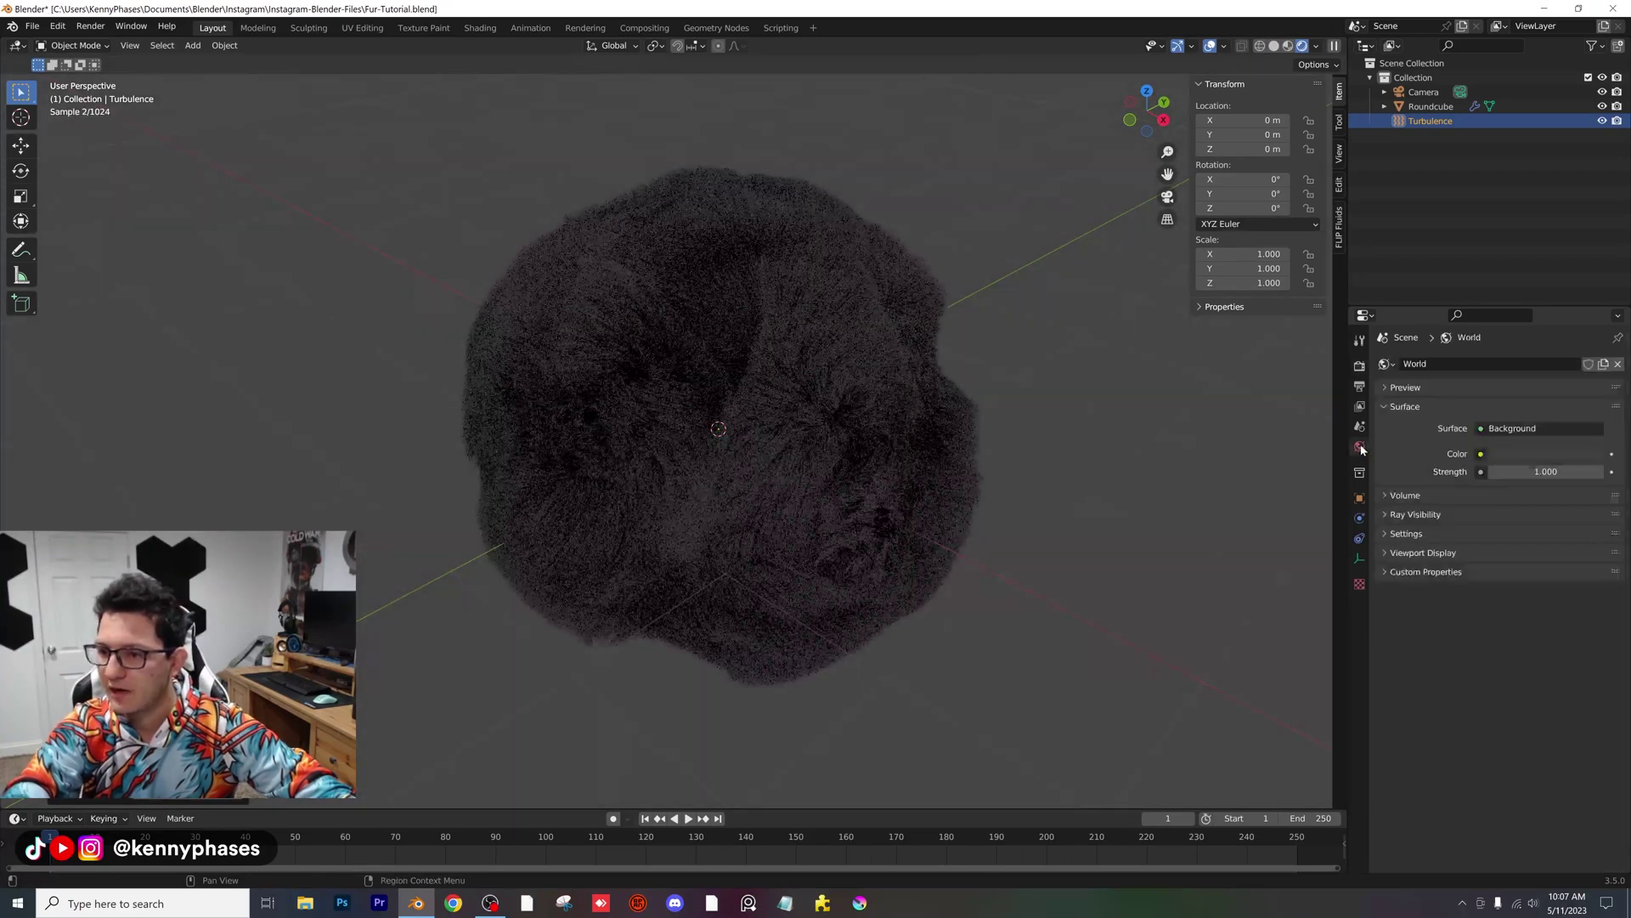
{"action": "left_click", "coordinate": [1480, 454]}
{"action": "left_click", "coordinate": [1164, 520]}
{"action": "left_click", "coordinate": [1521, 472]}
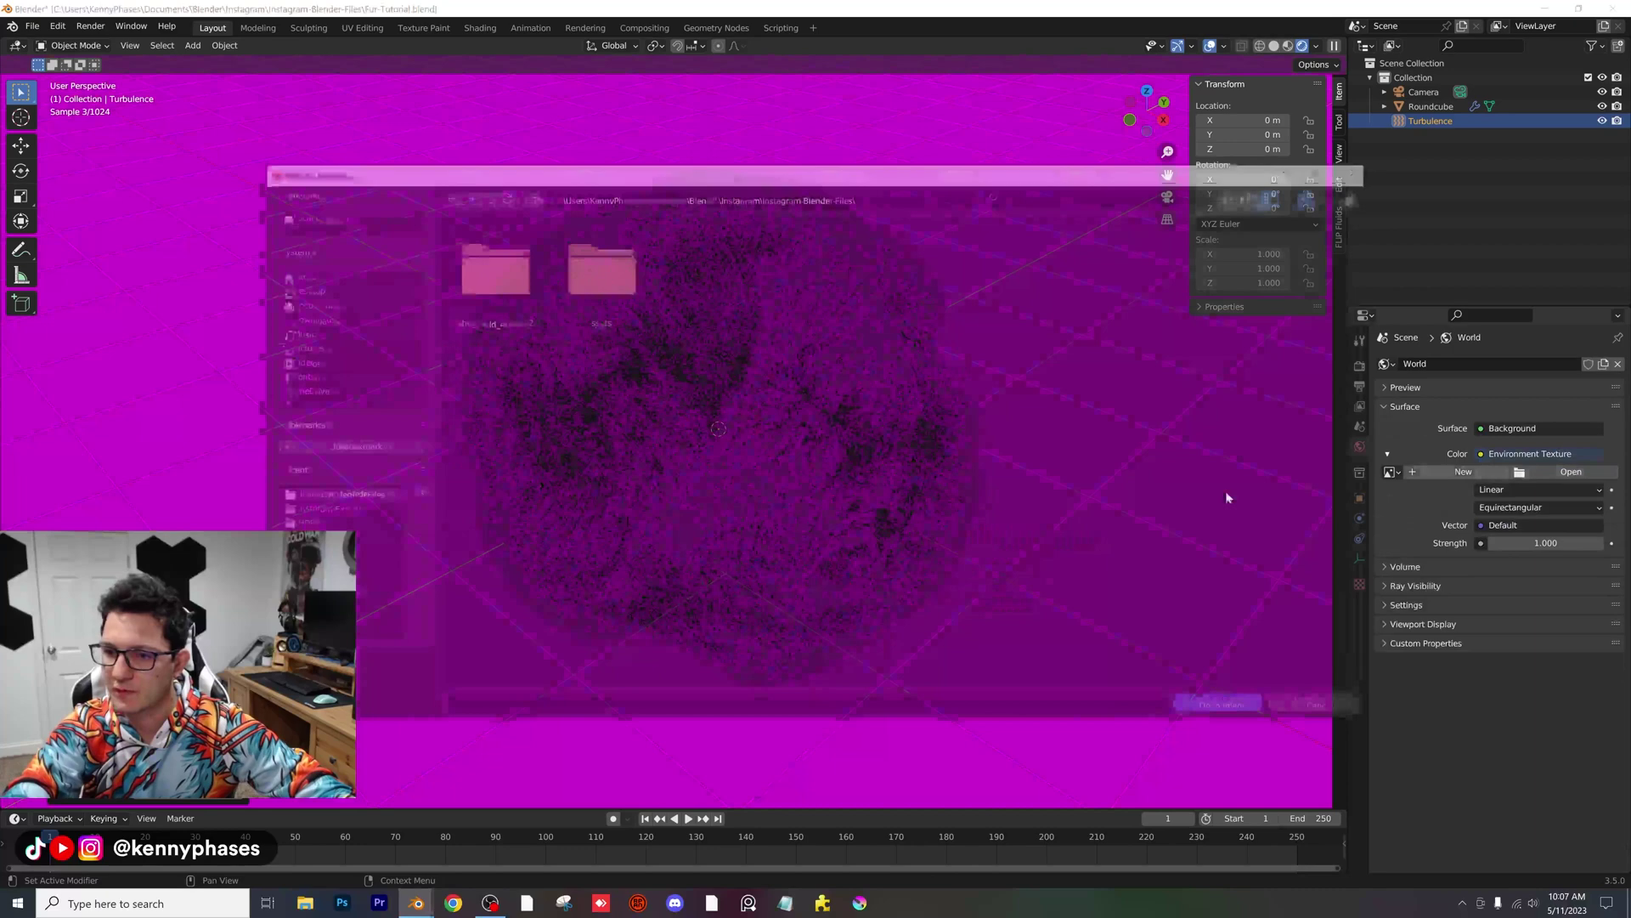
{"action": "left_click", "coordinate": [299, 524]}
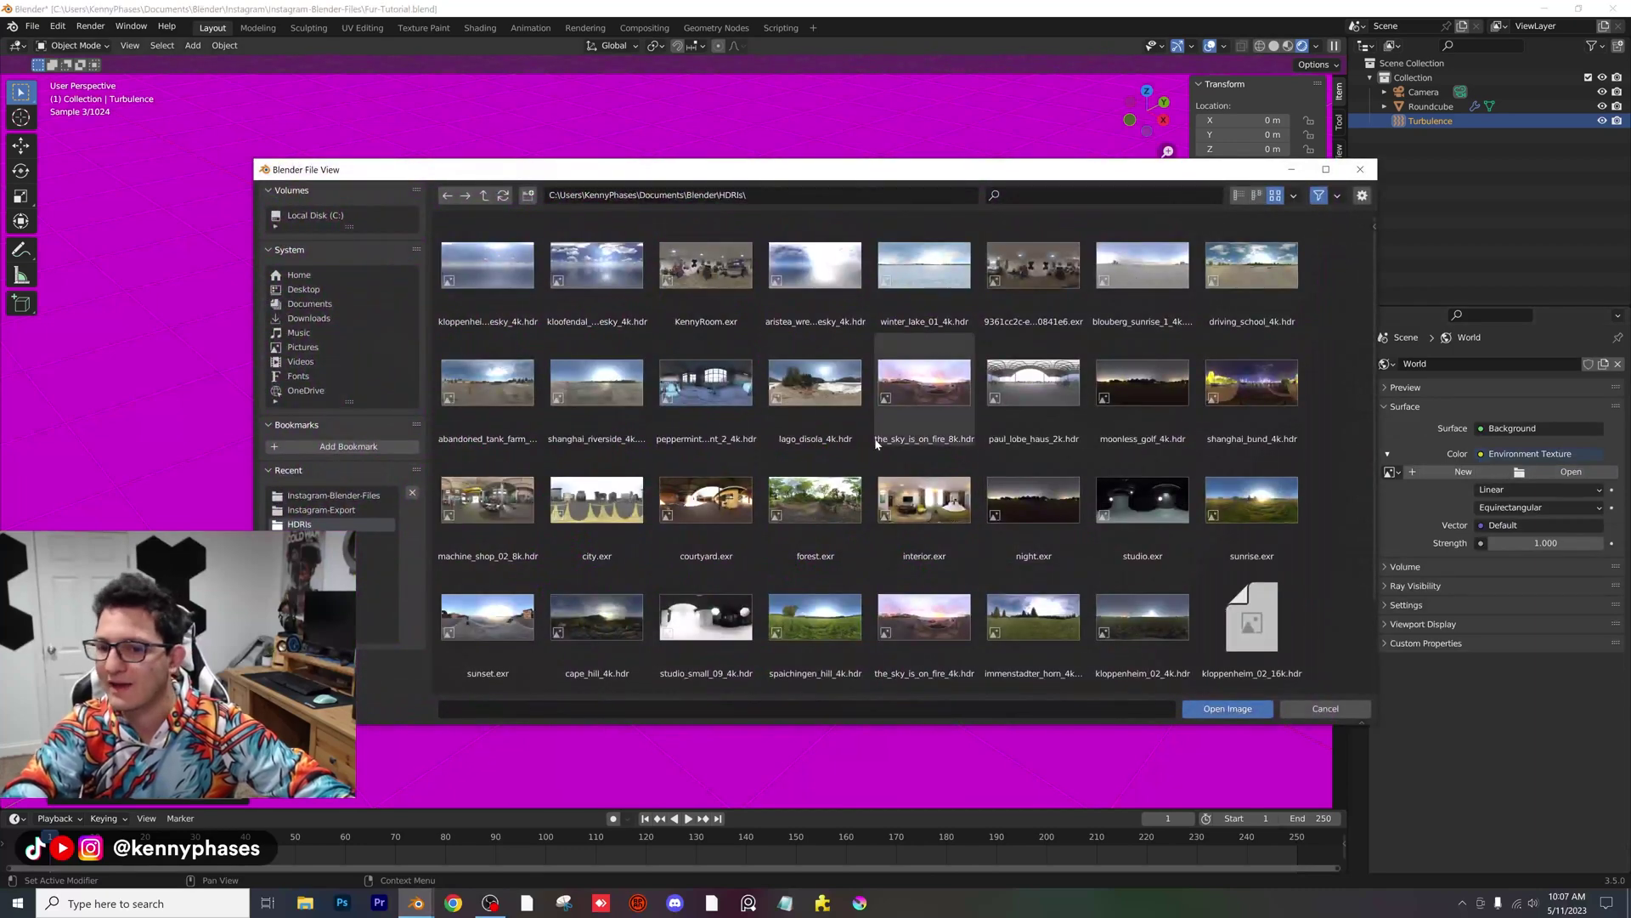
{"action": "scroll", "coordinate": [685, 441], "scroll_direction": "down", "scroll_amount": 2}
{"action": "scroll", "coordinate": [670, 448], "scroll_direction": "up", "scroll_amount": 2}
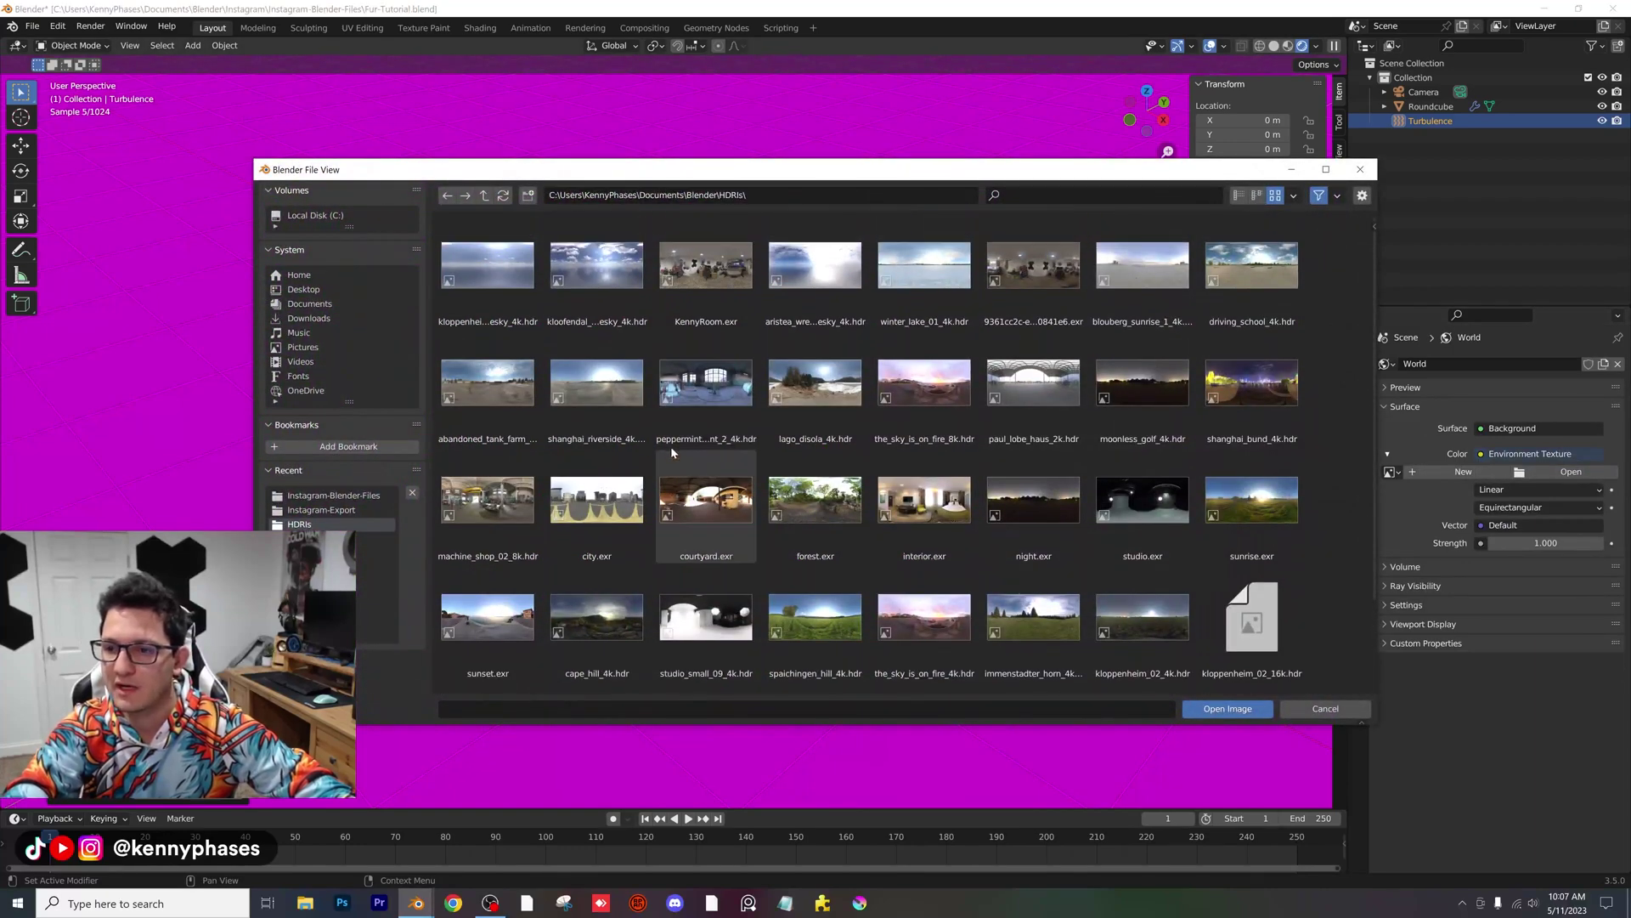
{"action": "double_click", "coordinate": [712, 390]}
{"action": "key", "text": "KP_0"}
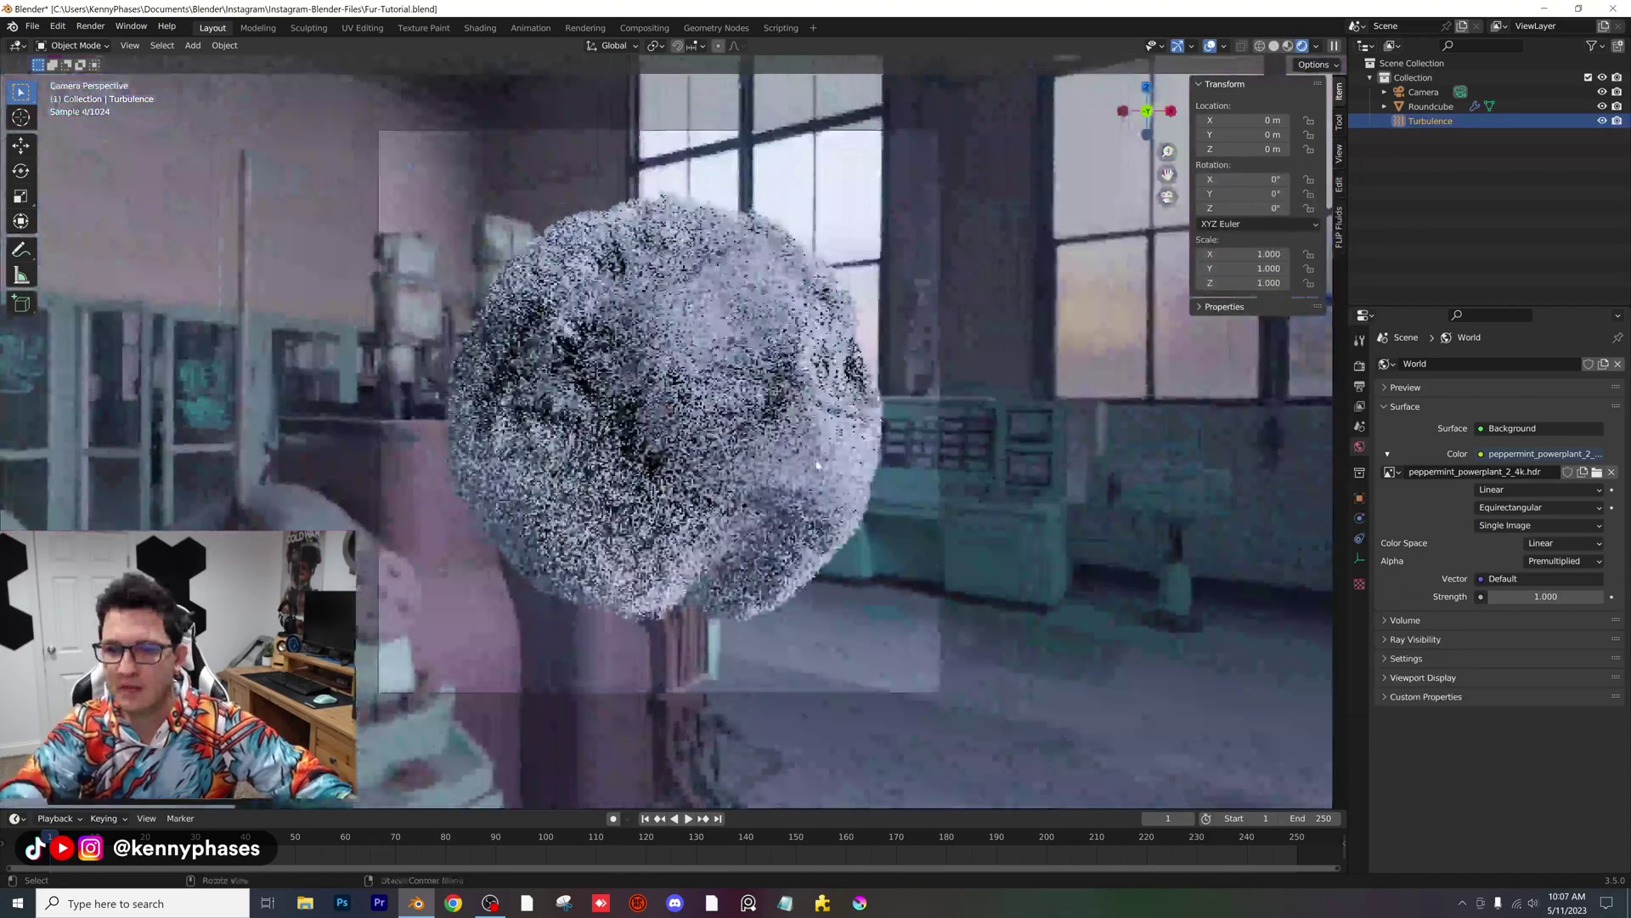
{"action": "key", "text": "ctrl+s"}
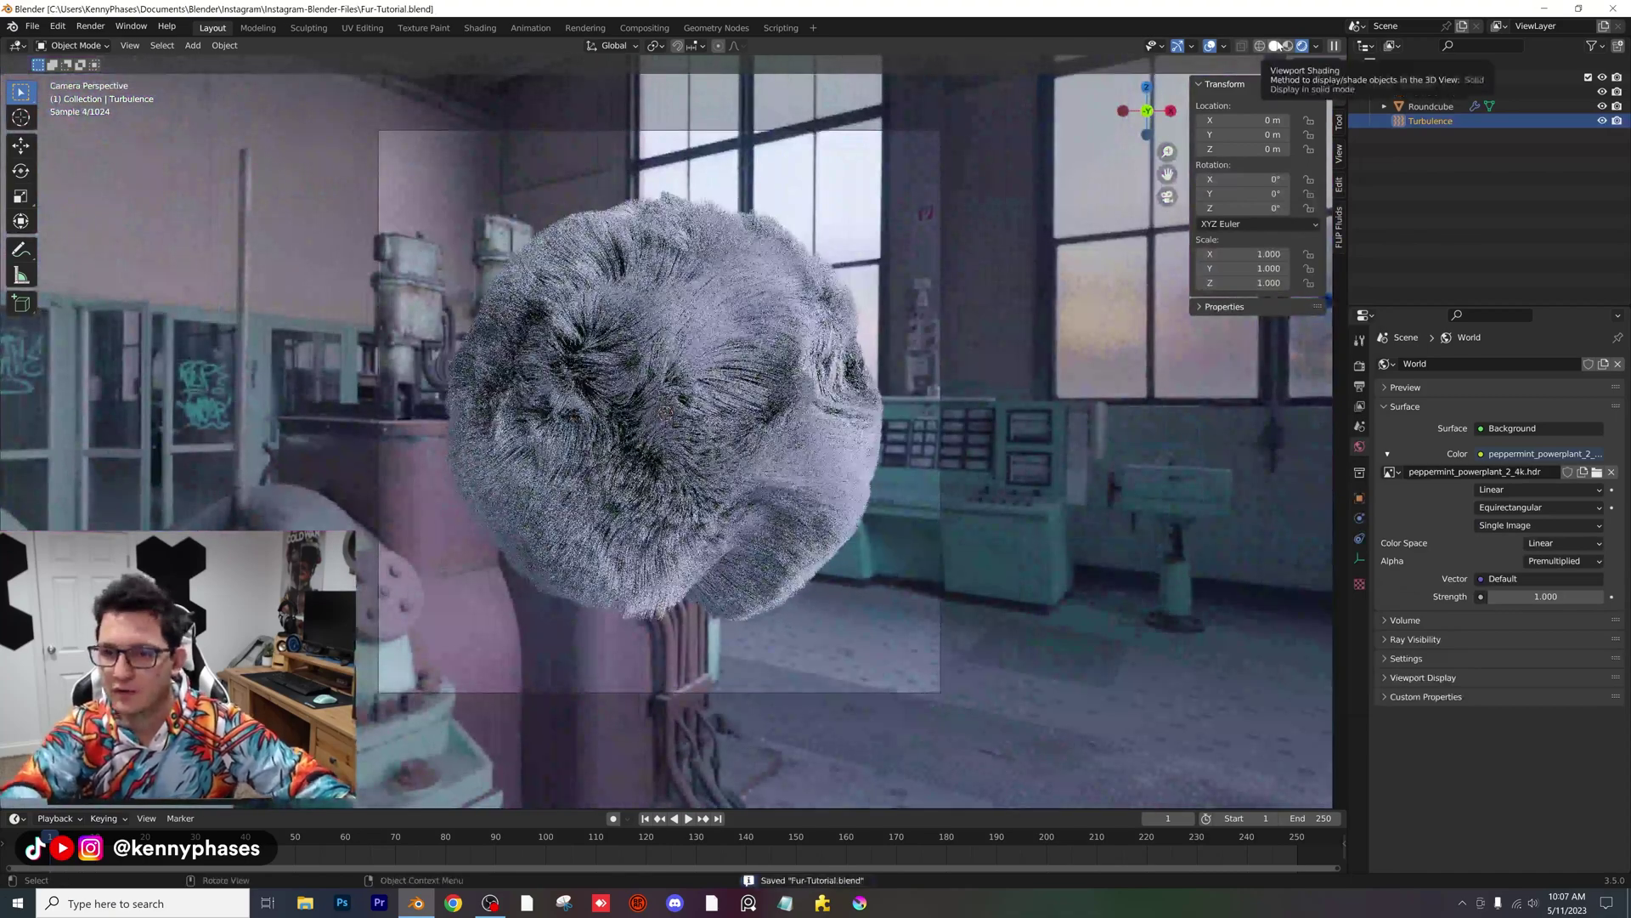
Step: Add a plane, enlarge it, and rotate it 90° on X to stand upright
{"action": "key", "text": "z"}
{"action": "left_click", "coordinate": [193, 45]}
{"action": "mouse_move", "coordinate": [208, 59]}
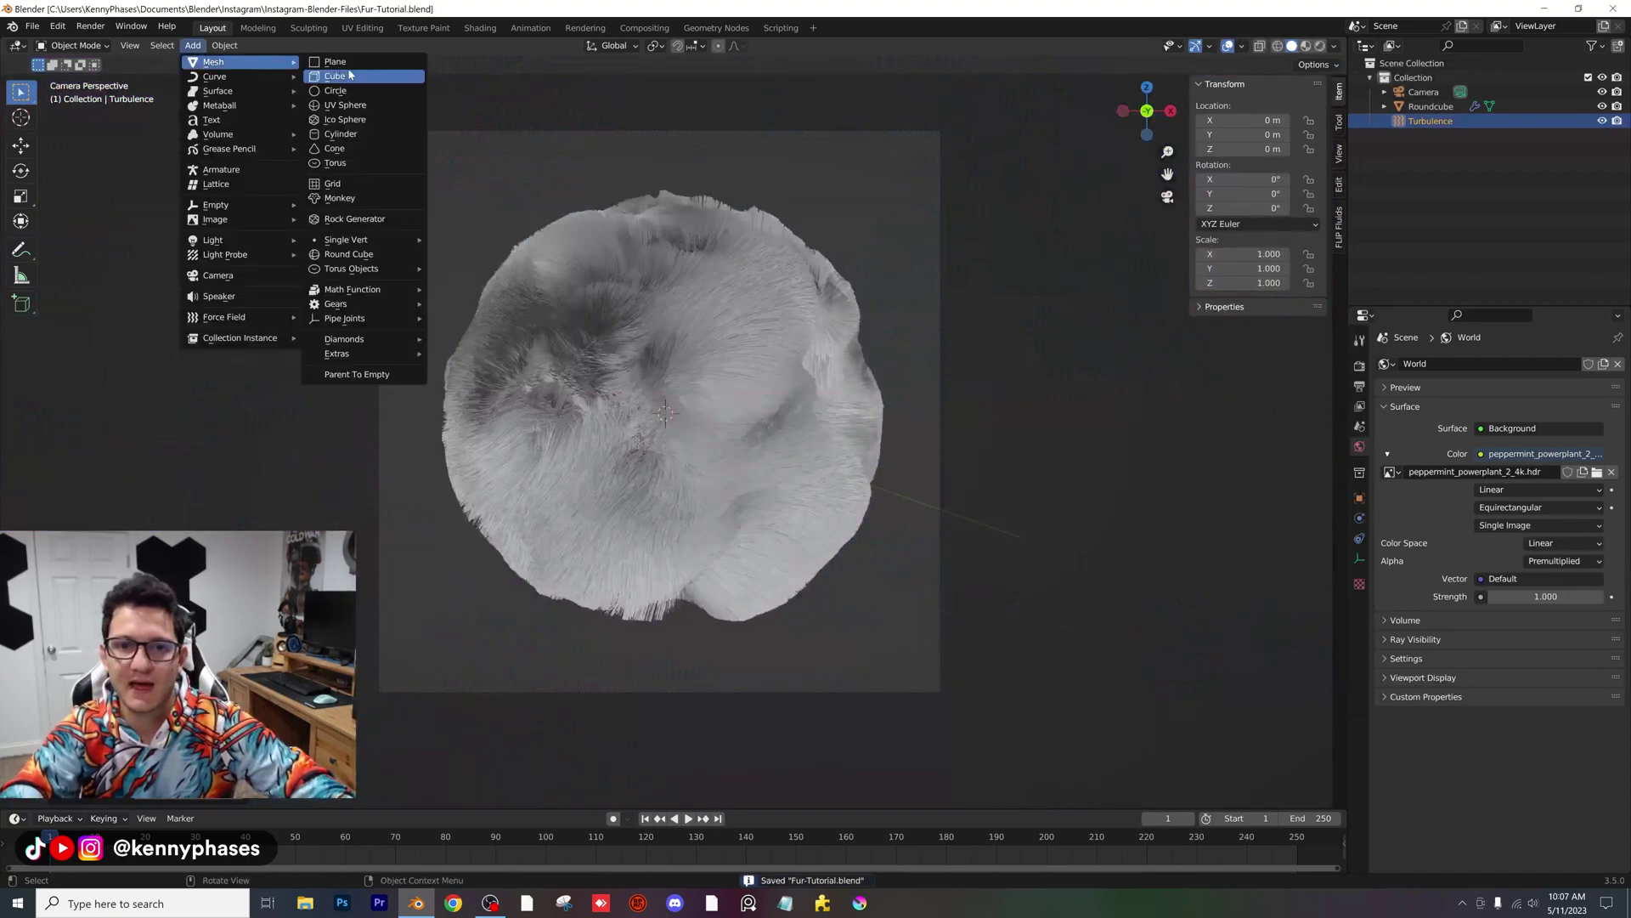
{"action": "left_click", "coordinate": [340, 70]}
{"action": "middle_click_drag", "start_coordinate": [629, 249], "coordinate": [792, 503]}
{"action": "scroll", "coordinate": [792, 503], "scroll_direction": "down", "scroll_amount": 5}
{"action": "key", "text": "s"}
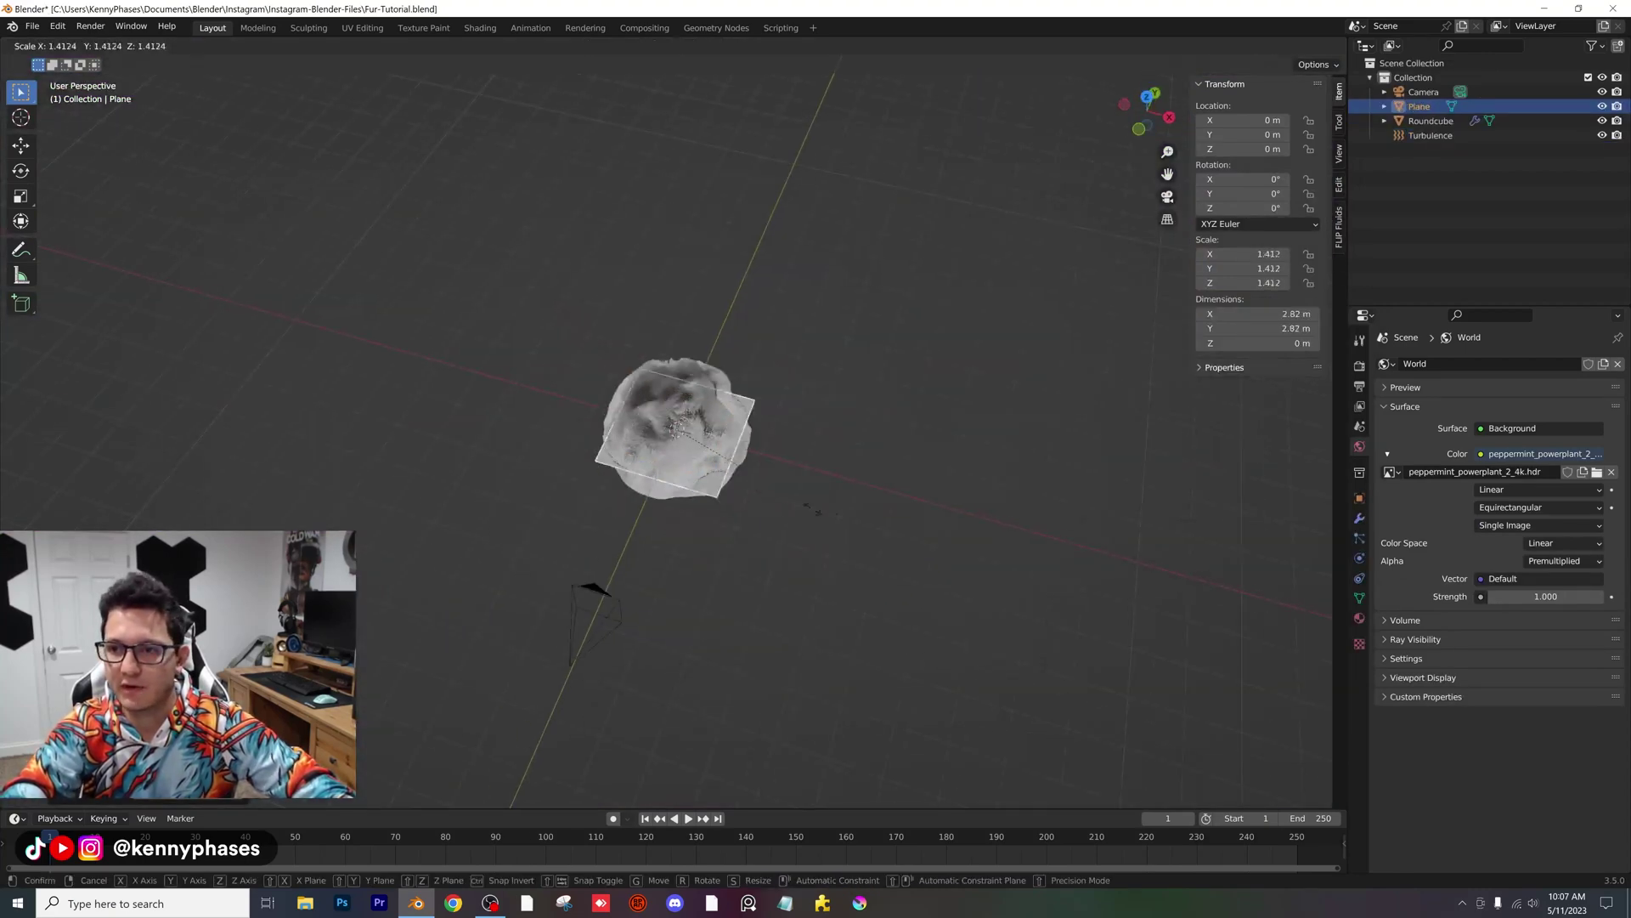
{"action": "left_click", "coordinate": [817, 470]}
{"action": "type", "text": "rx90"}
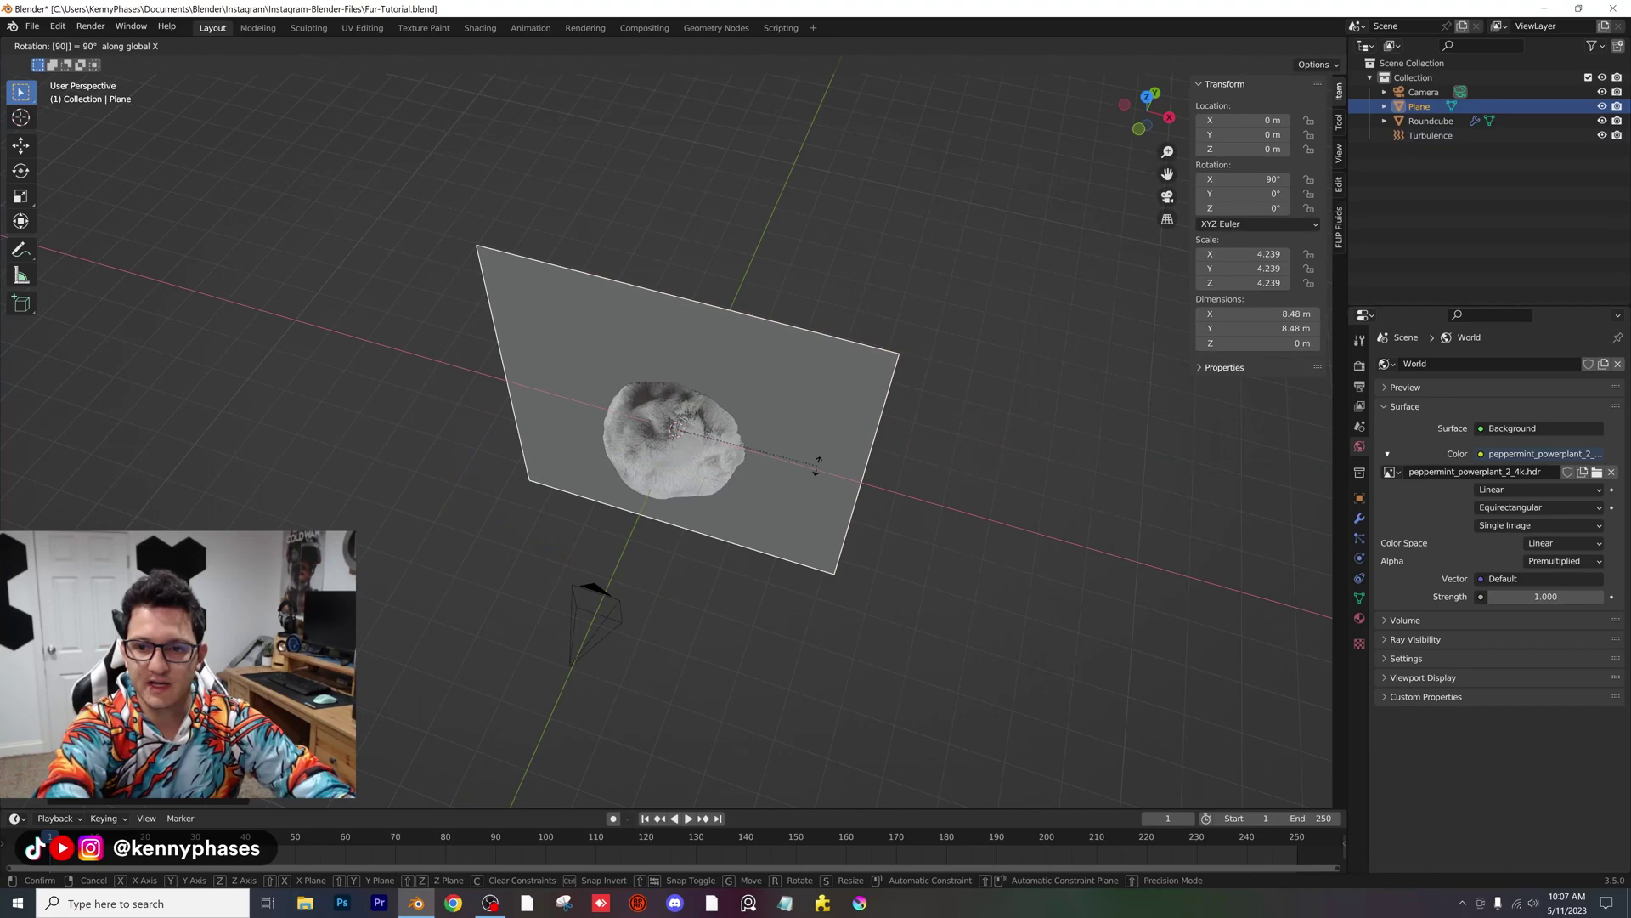
{"action": "key", "text": "Return"}
Step: Move the plane back along Y behind the fur ball, scale it to about 5.98, and save
{"action": "middle_click_drag", "start_coordinate": [817, 470], "coordinate": [782, 441]}
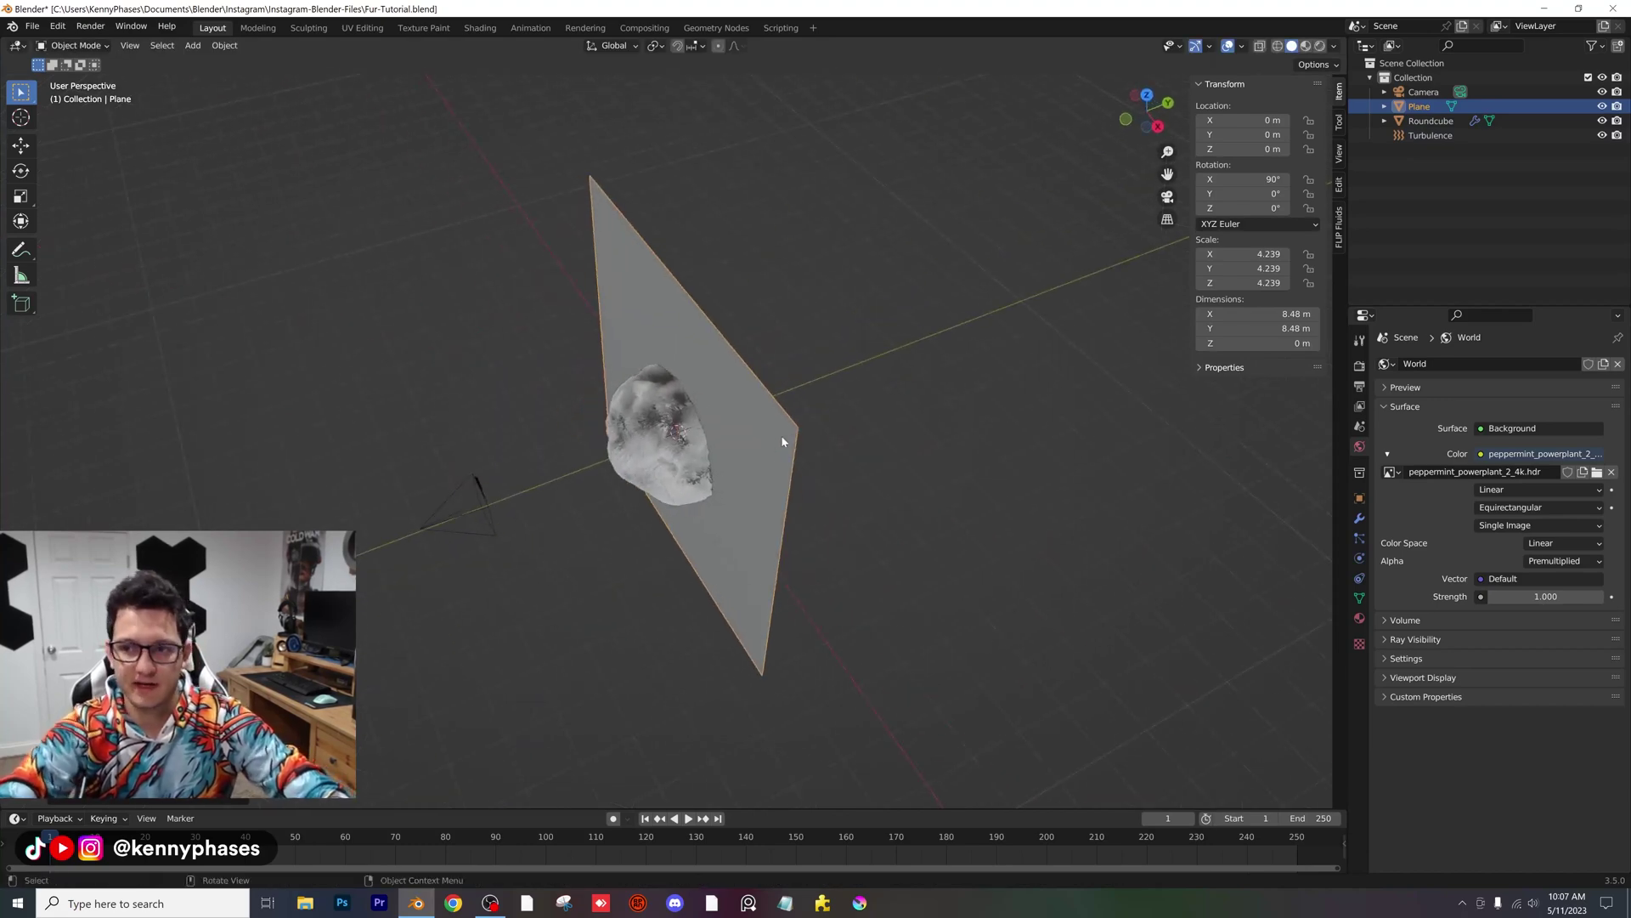
{"action": "key", "text": "g"}
{"action": "key", "text": "y"}
{"action": "left_click", "coordinate": [848, 433]}
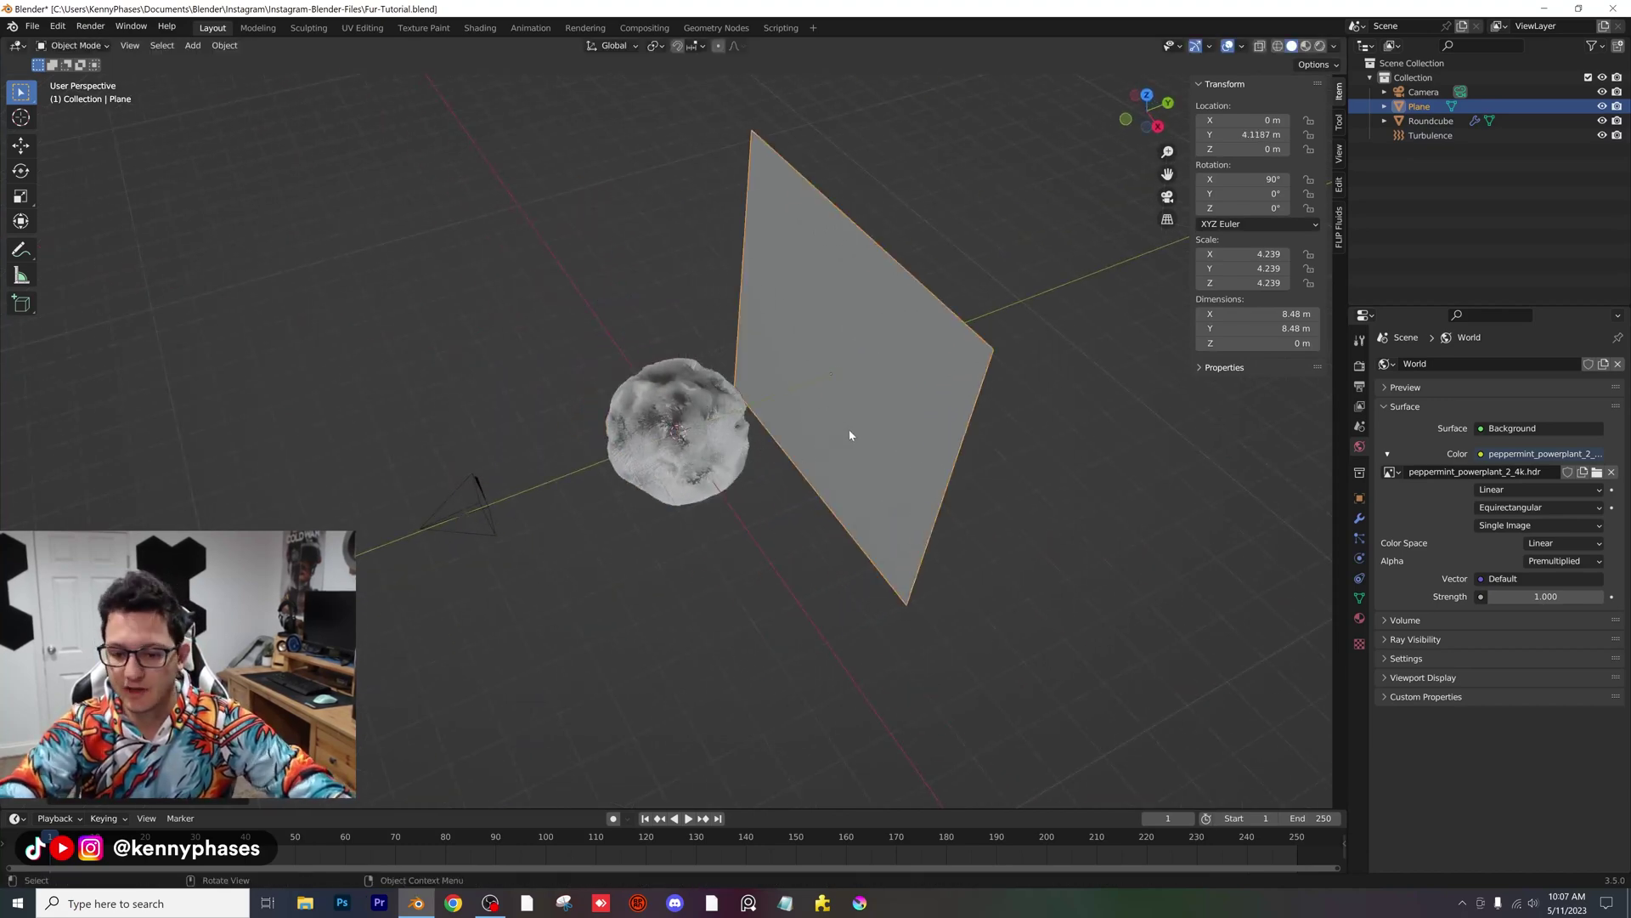
{"action": "key", "text": "KP_0"}
{"action": "scroll", "coordinate": [849, 435], "scroll_direction": "down", "scroll_amount": 2}
{"action": "key", "text": "s"}
{"action": "left_click", "coordinate": [976, 299]}
{"action": "middle_click_drag", "start_coordinate": [977, 299], "coordinate": [731, 390]}
{"action": "scroll", "coordinate": [753, 372], "scroll_direction": "down", "scroll_amount": 2}
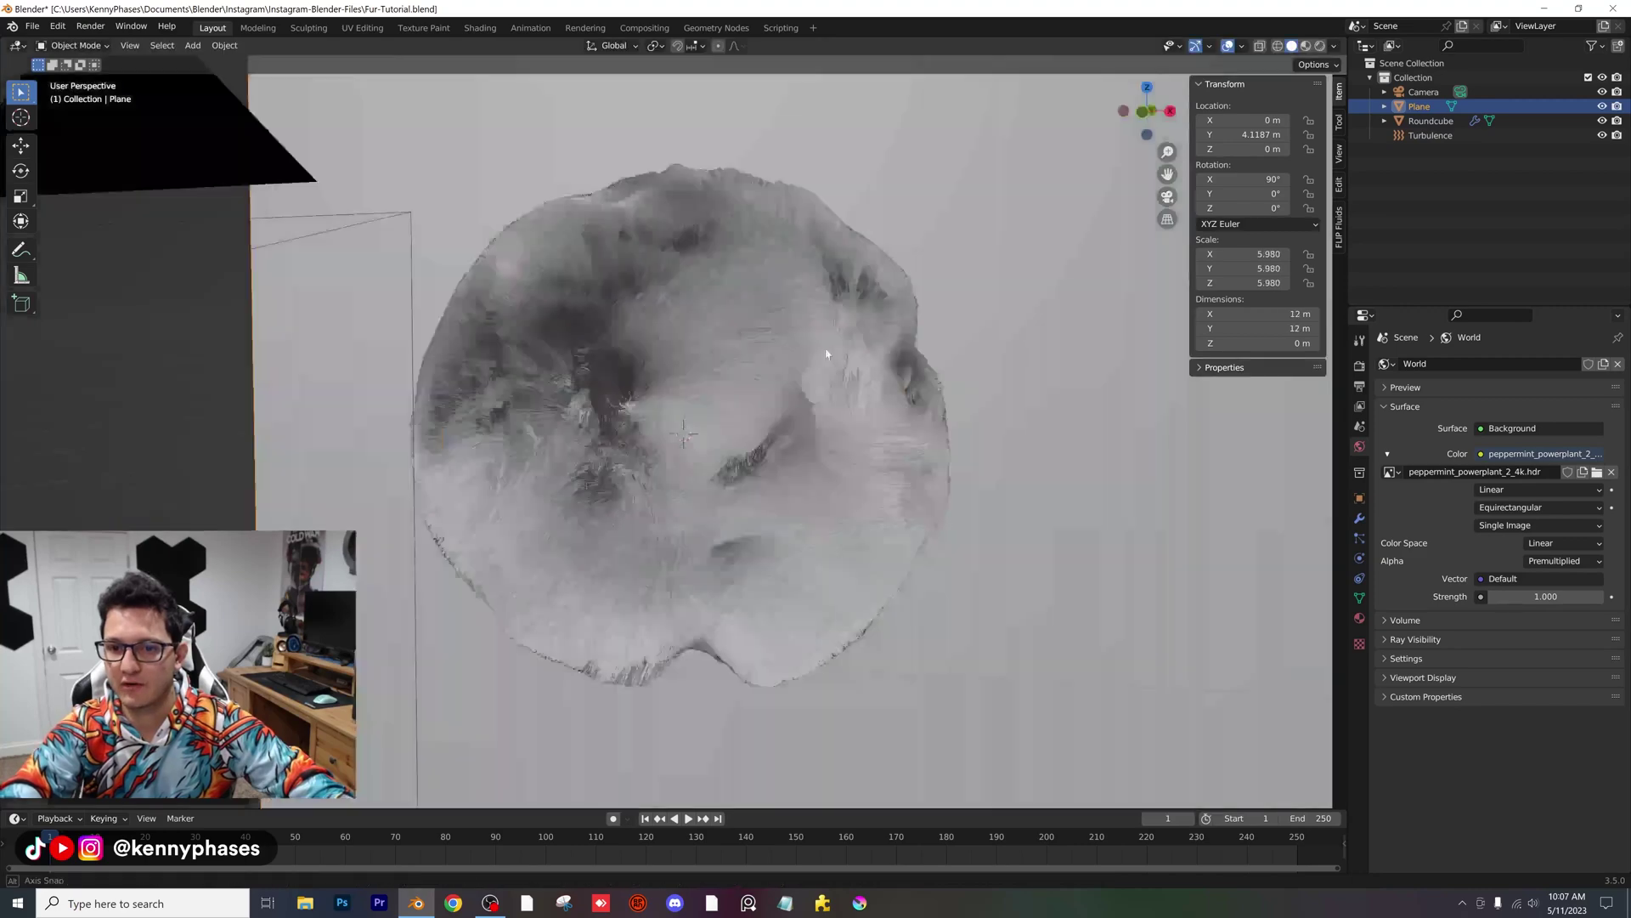
{"action": "scroll", "coordinate": [753, 371], "scroll_direction": "down", "scroll_amount": 3}
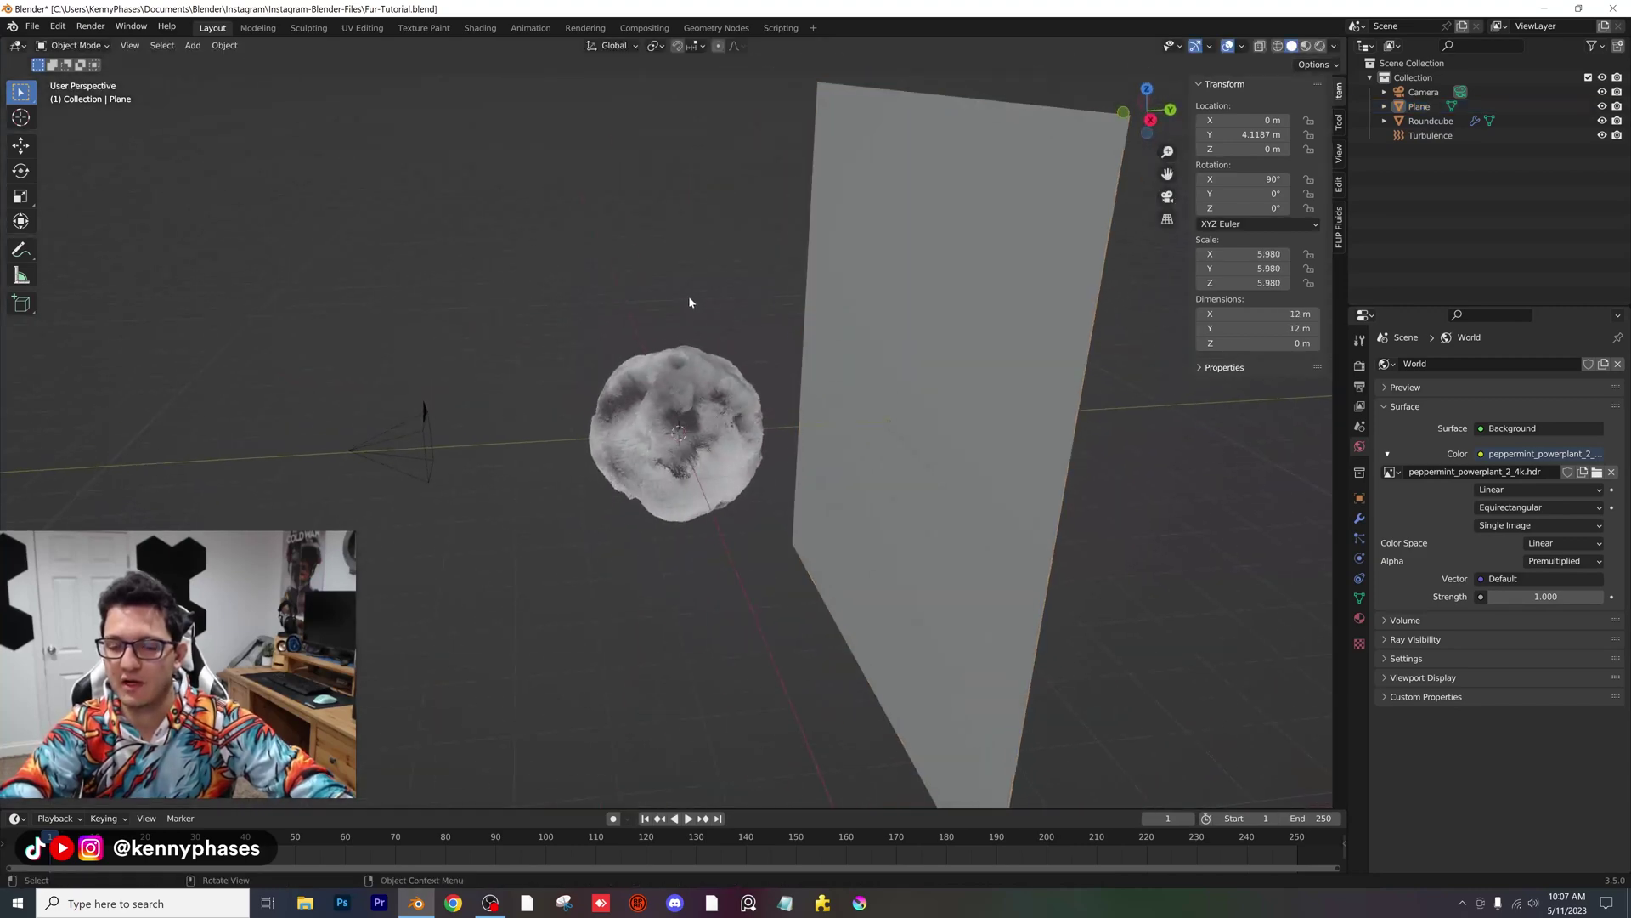
{"action": "middle_click_drag", "start_coordinate": [688, 303], "coordinate": [784, 329]}
{"action": "key", "text": "ctrl+s"}
Step: Give Roundcube a new material slot with a purple base colour
{"action": "left_click", "coordinate": [692, 425]}
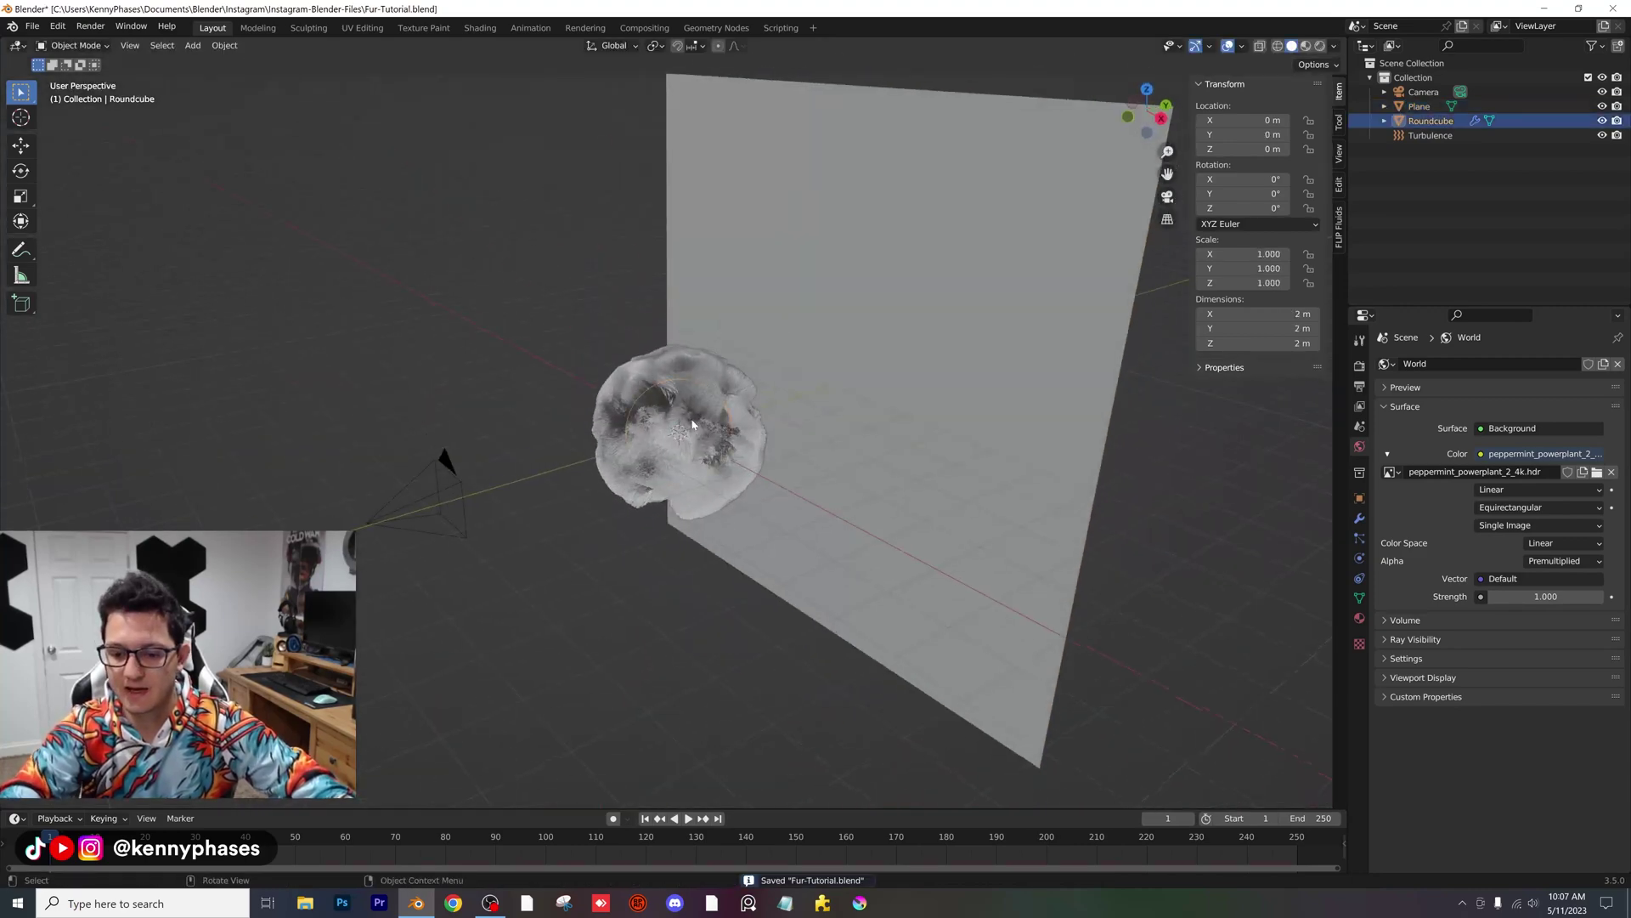
{"action": "key", "text": "KP_0"}
{"action": "scroll", "coordinate": [686, 425], "scroll_direction": "up", "scroll_amount": 4}
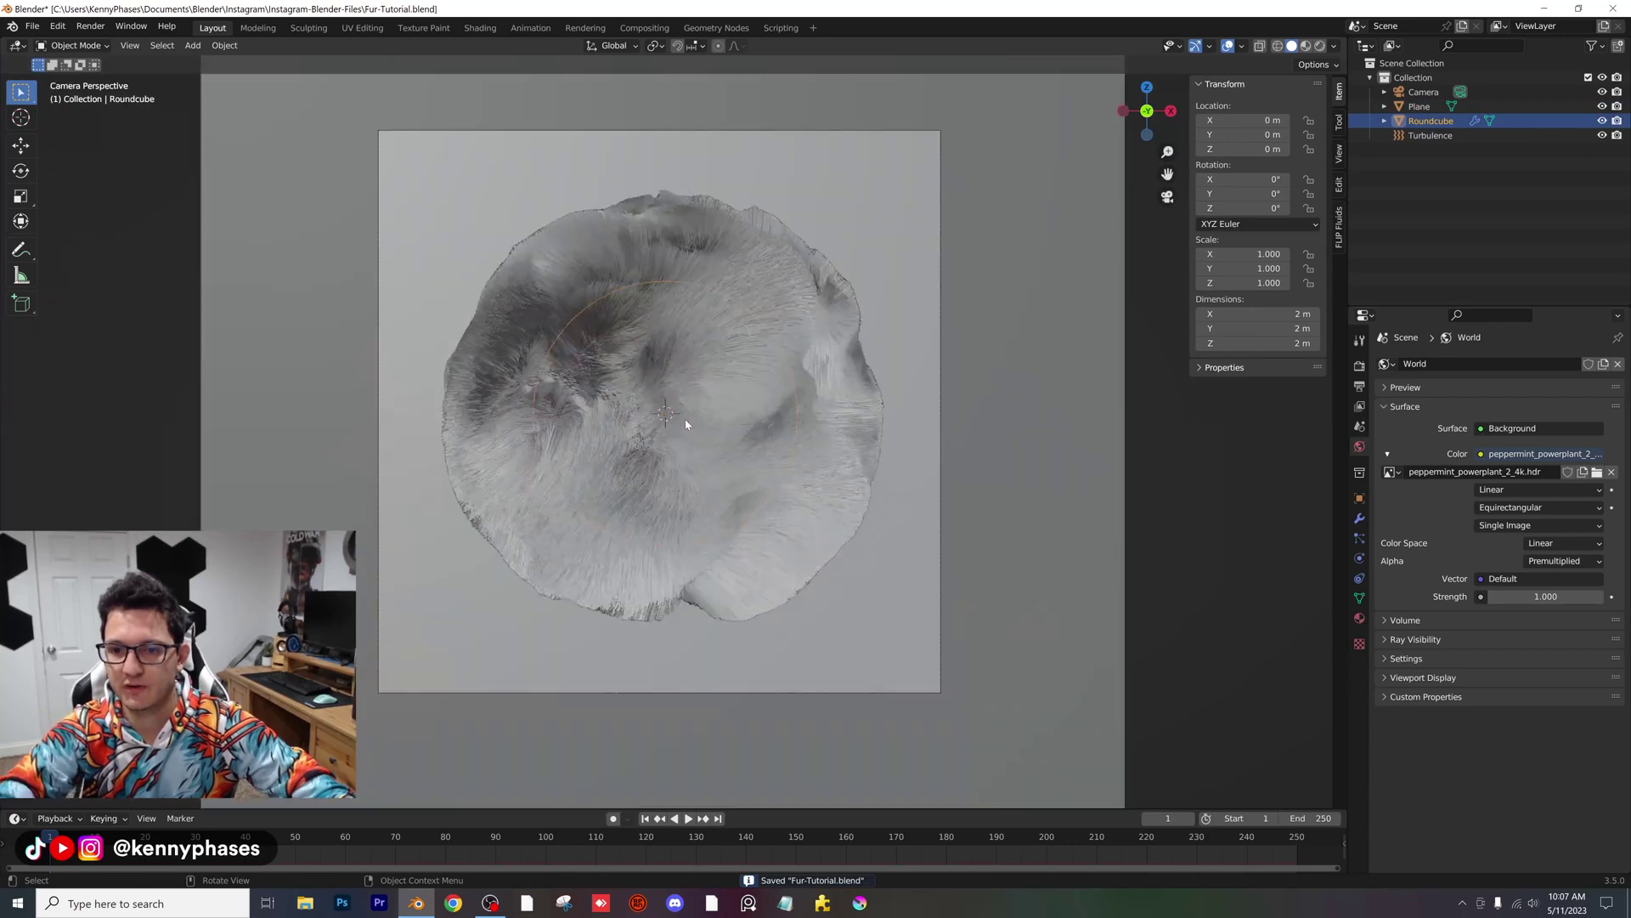
{"action": "left_click", "coordinate": [1360, 618]}
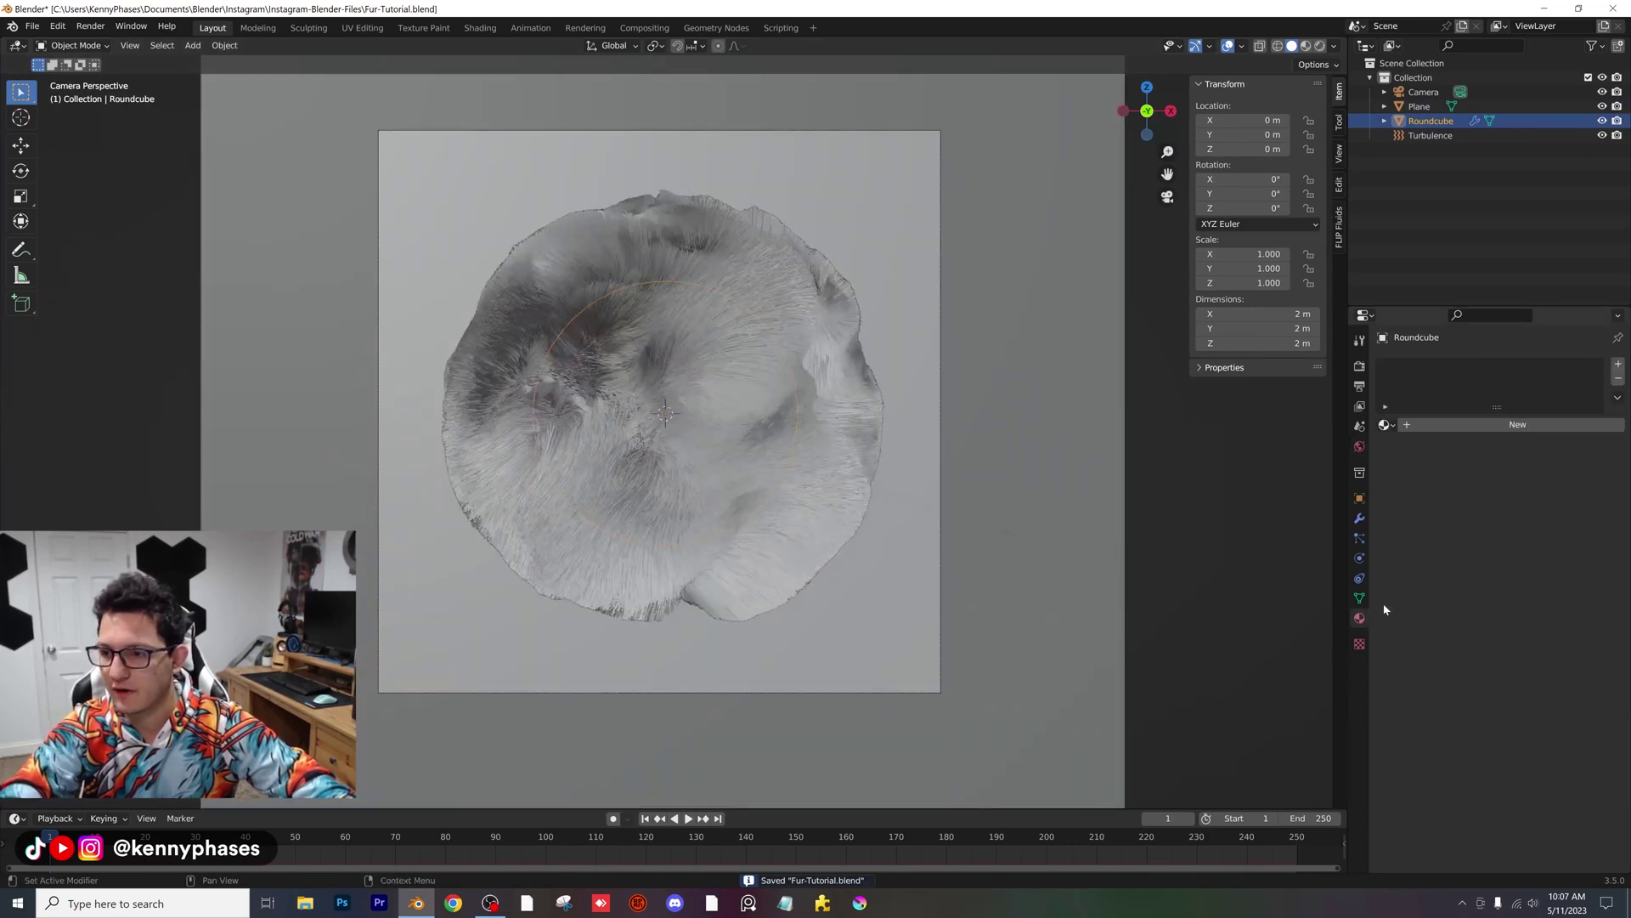
{"action": "left_click", "coordinate": [1619, 365]}
{"action": "left_click", "coordinate": [1503, 424]}
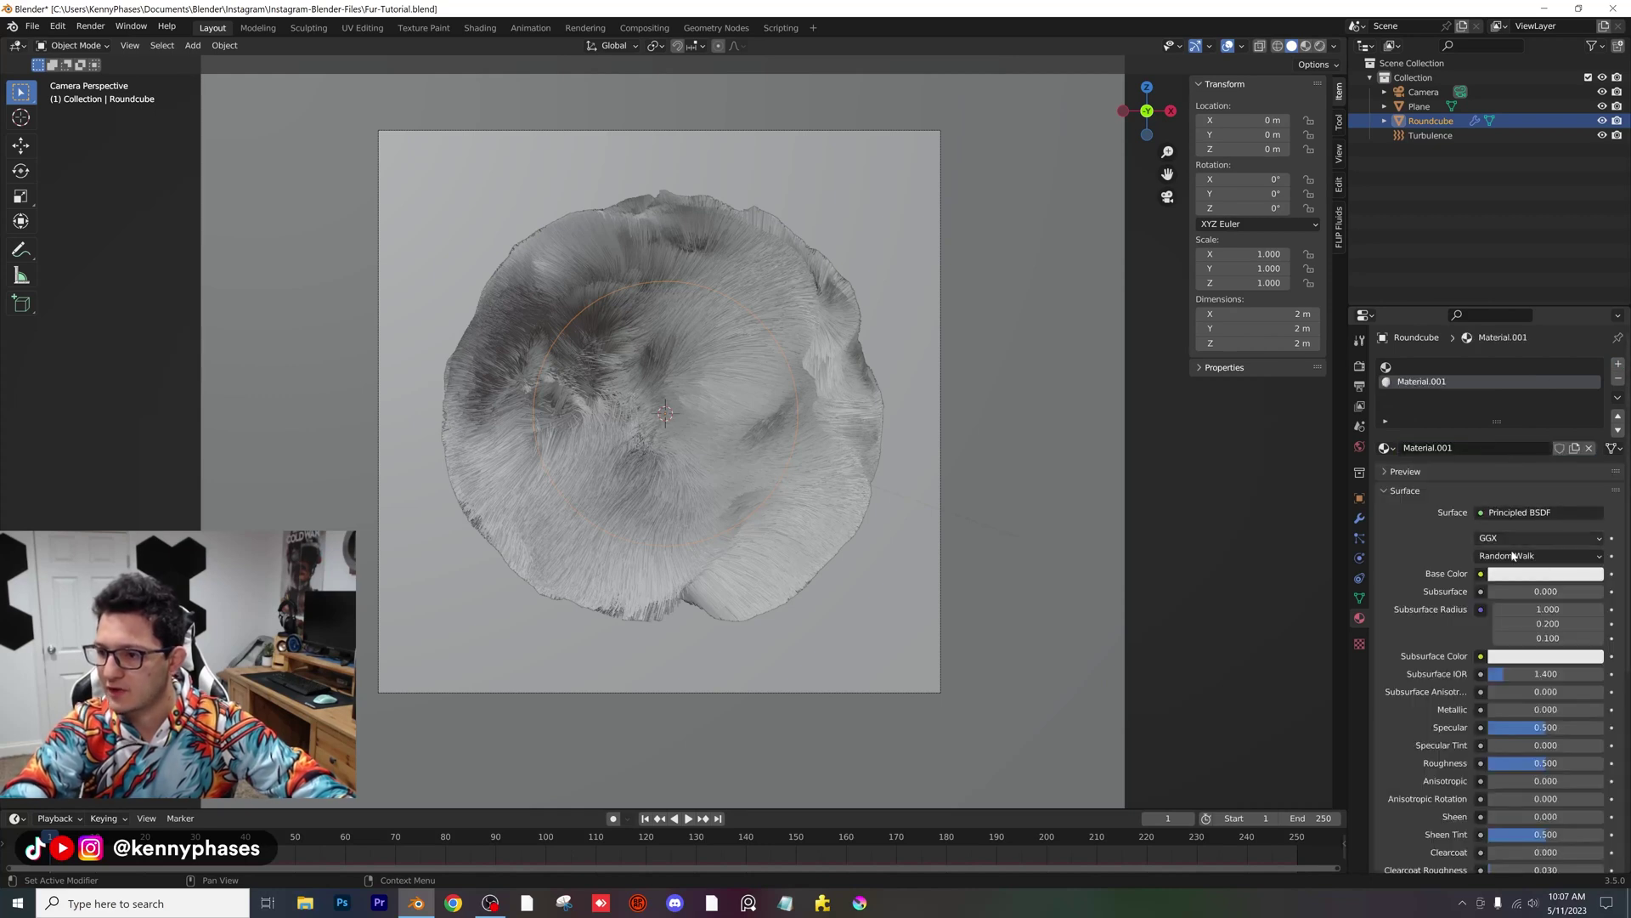
{"action": "left_click", "coordinate": [1576, 573]}
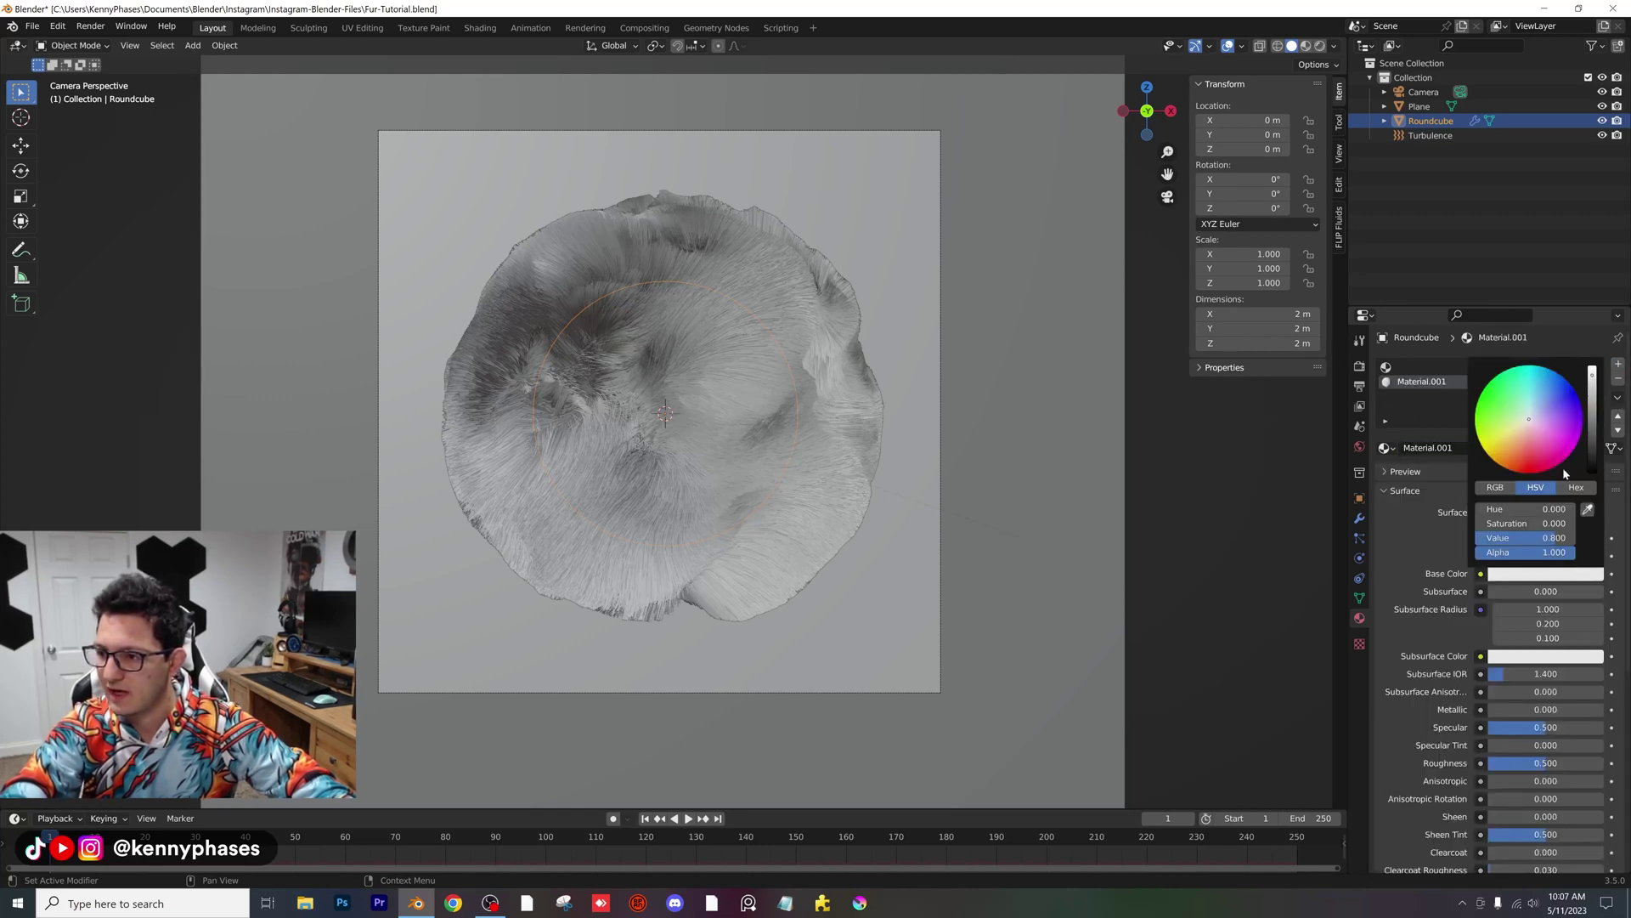
{"action": "mouse_move", "coordinate": [1562, 468]}
{"action": "left_mouse_down"}
{"action": "mouse_move", "coordinate": [1531, 395]}
{"action": "mouse_move", "coordinate": [1543, 436]}
{"action": "left_mouse_up"}
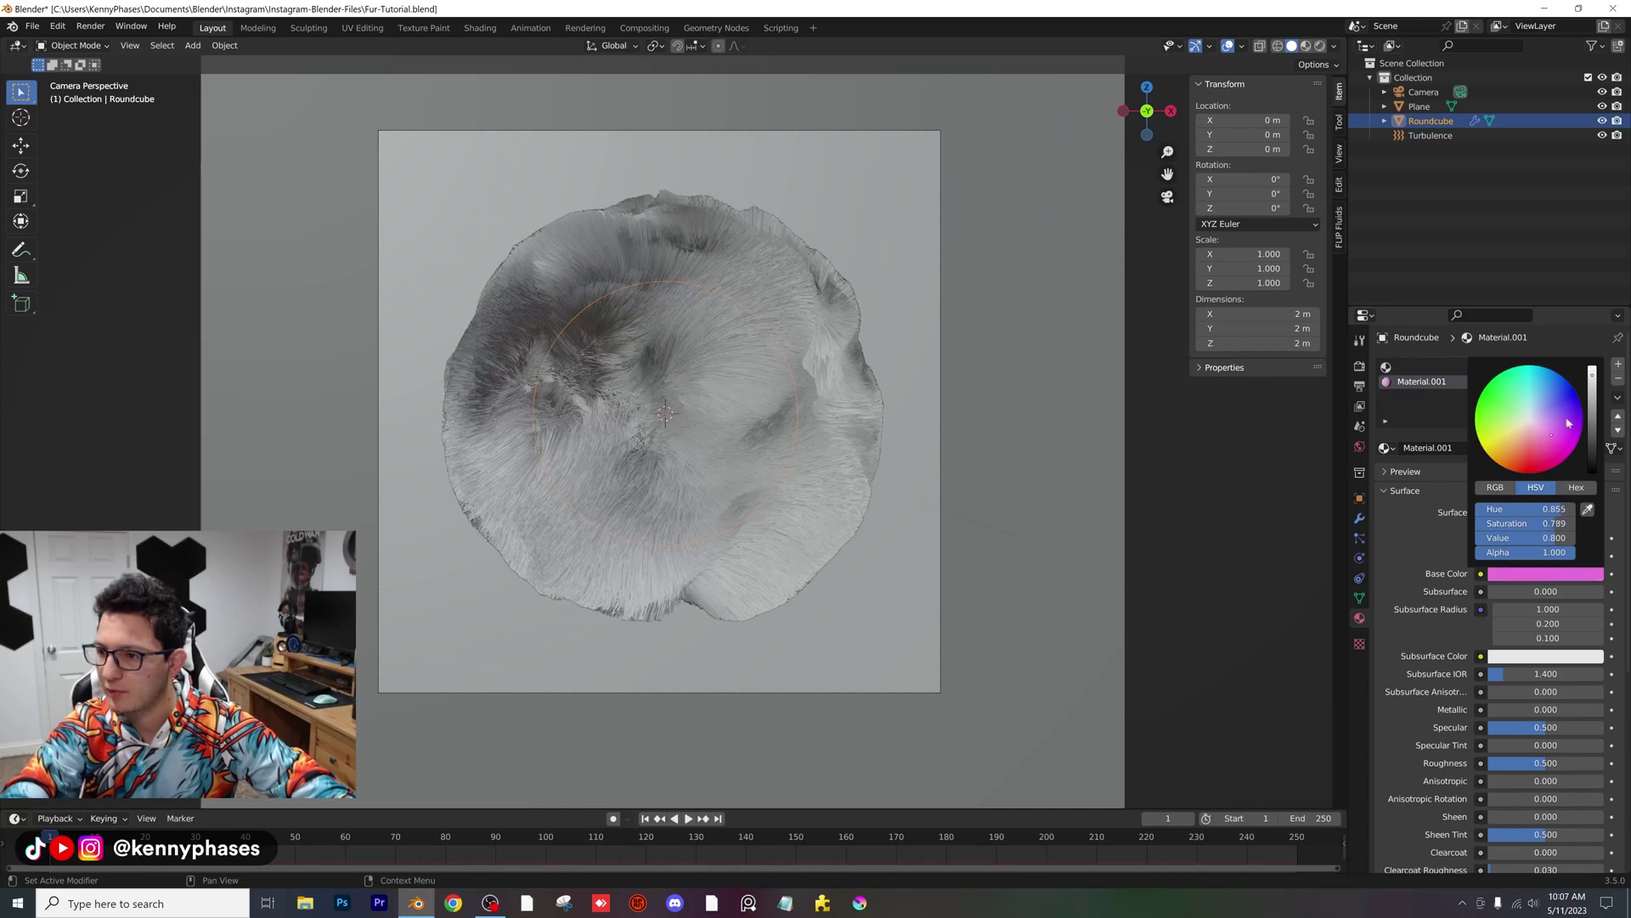
{"action": "scroll", "coordinate": [1565, 428], "scroll_direction": "down", "scroll_amount": 10}
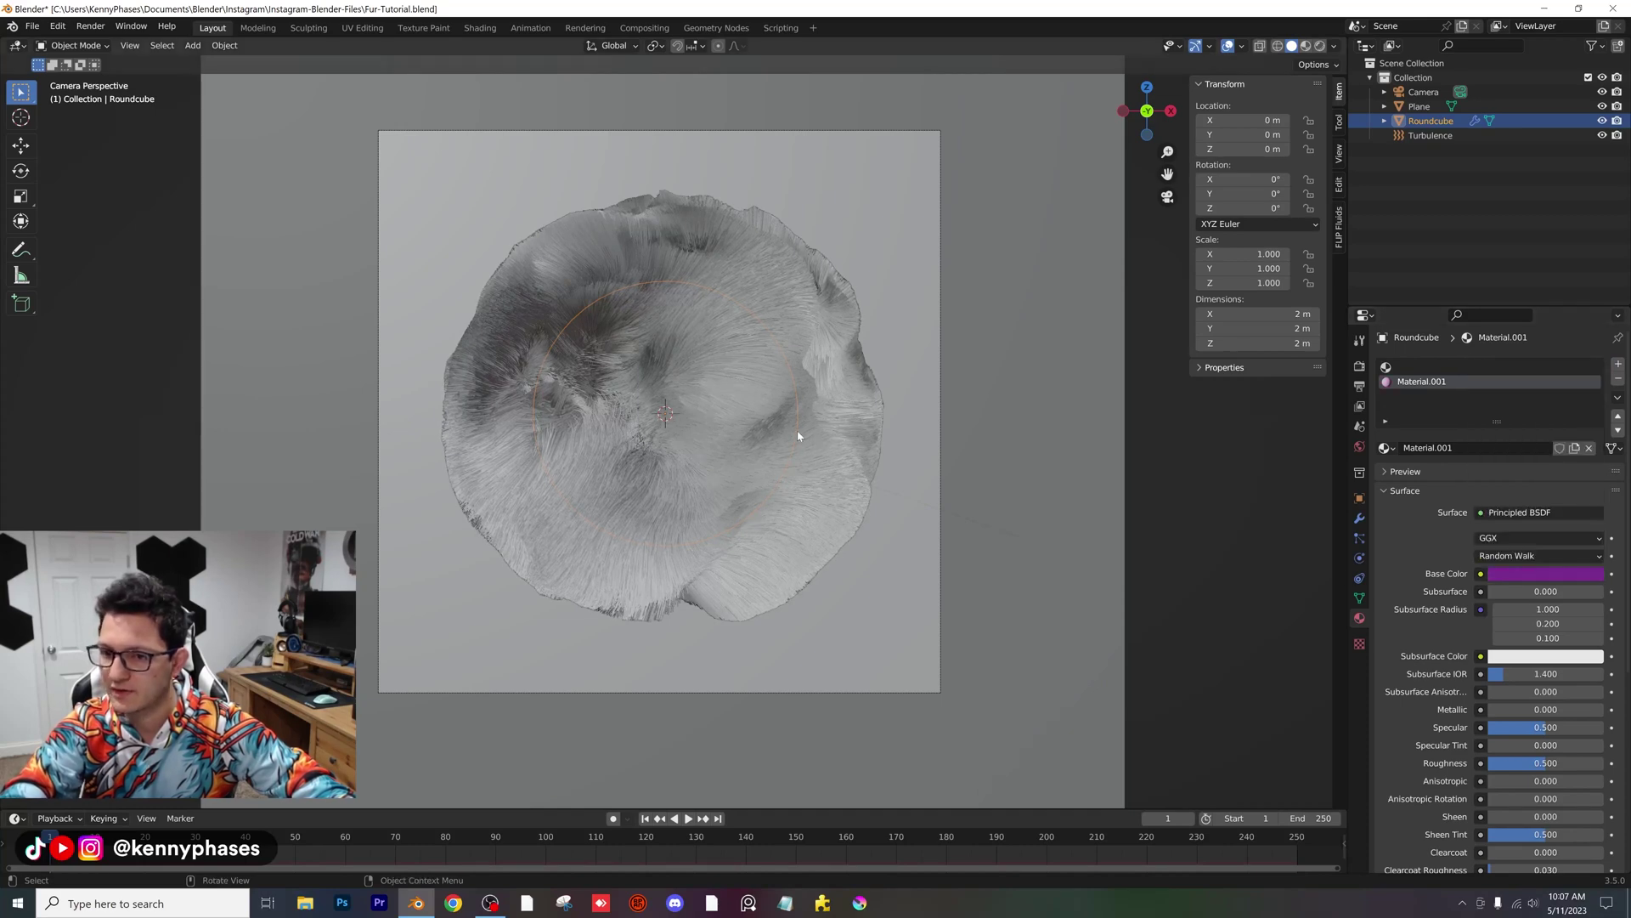
Step: Add a second slot with a new material, save, and switch to the Shading workspace
{"action": "left_click", "coordinate": [1321, 45]}
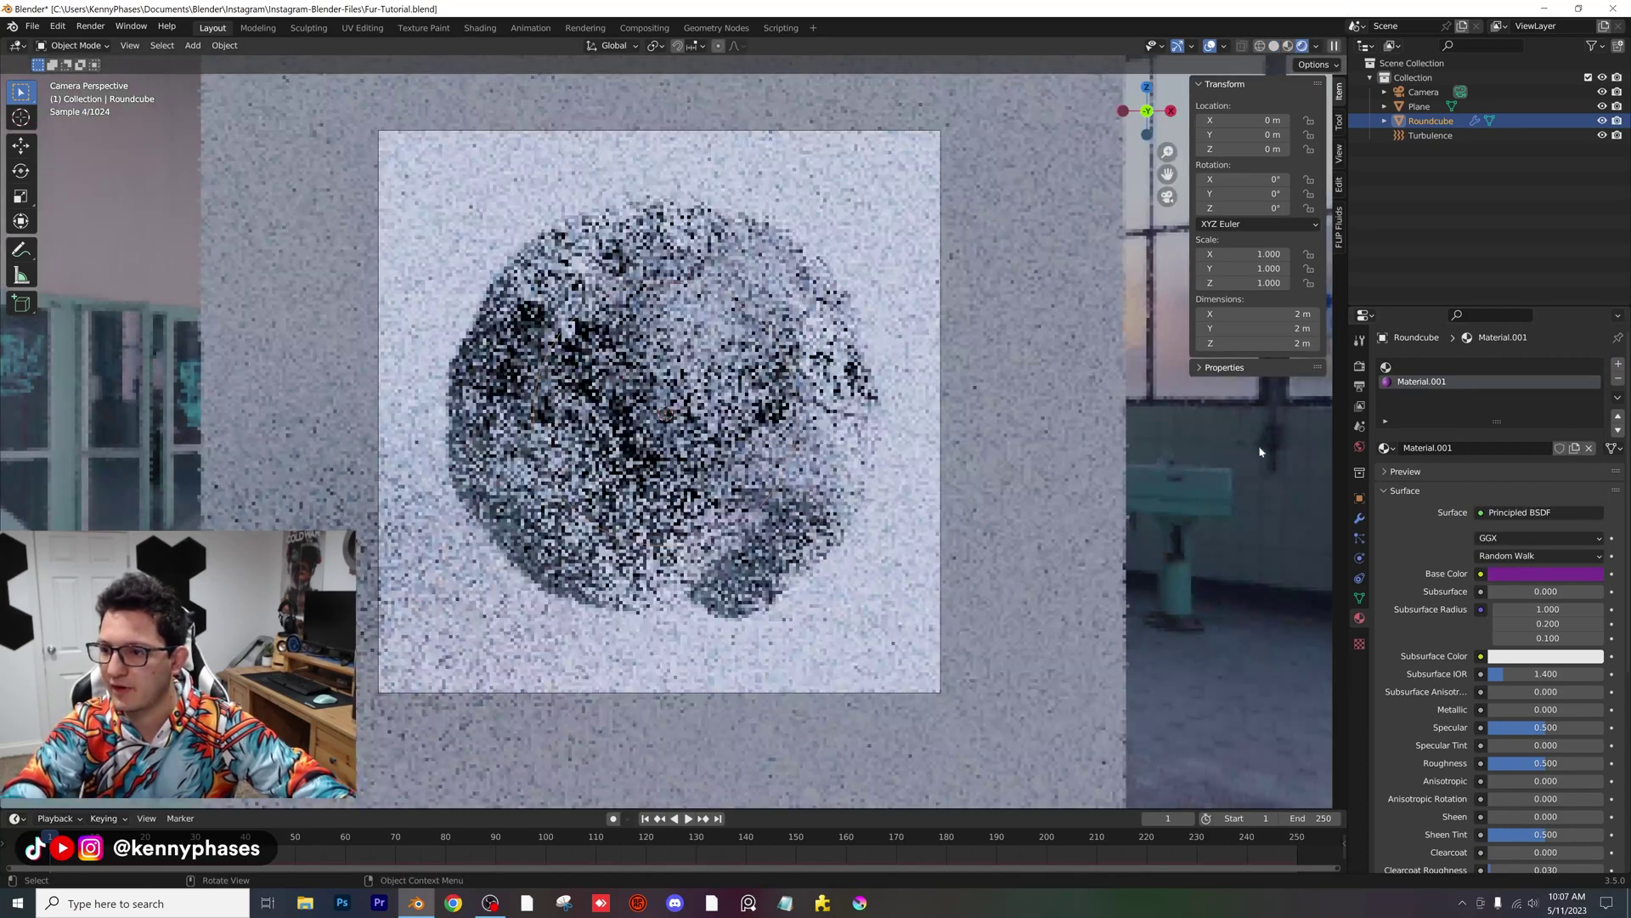
{"action": "left_click", "coordinate": [1438, 368]}
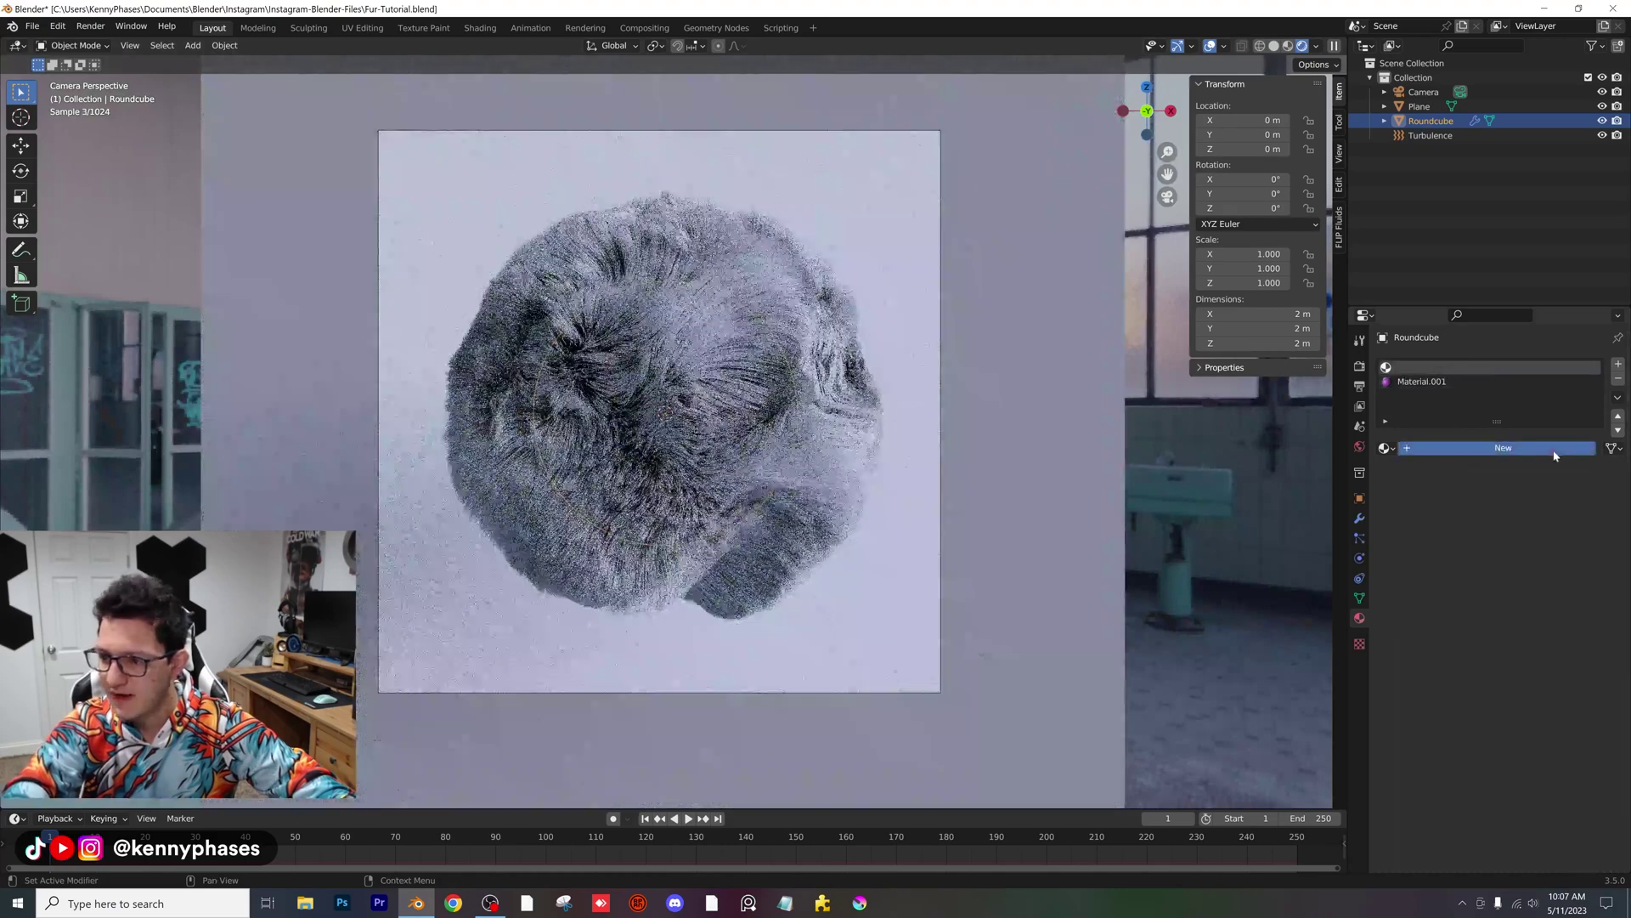
{"action": "left_click", "coordinate": [1555, 452]}
{"action": "key", "text": "ctrl+s"}
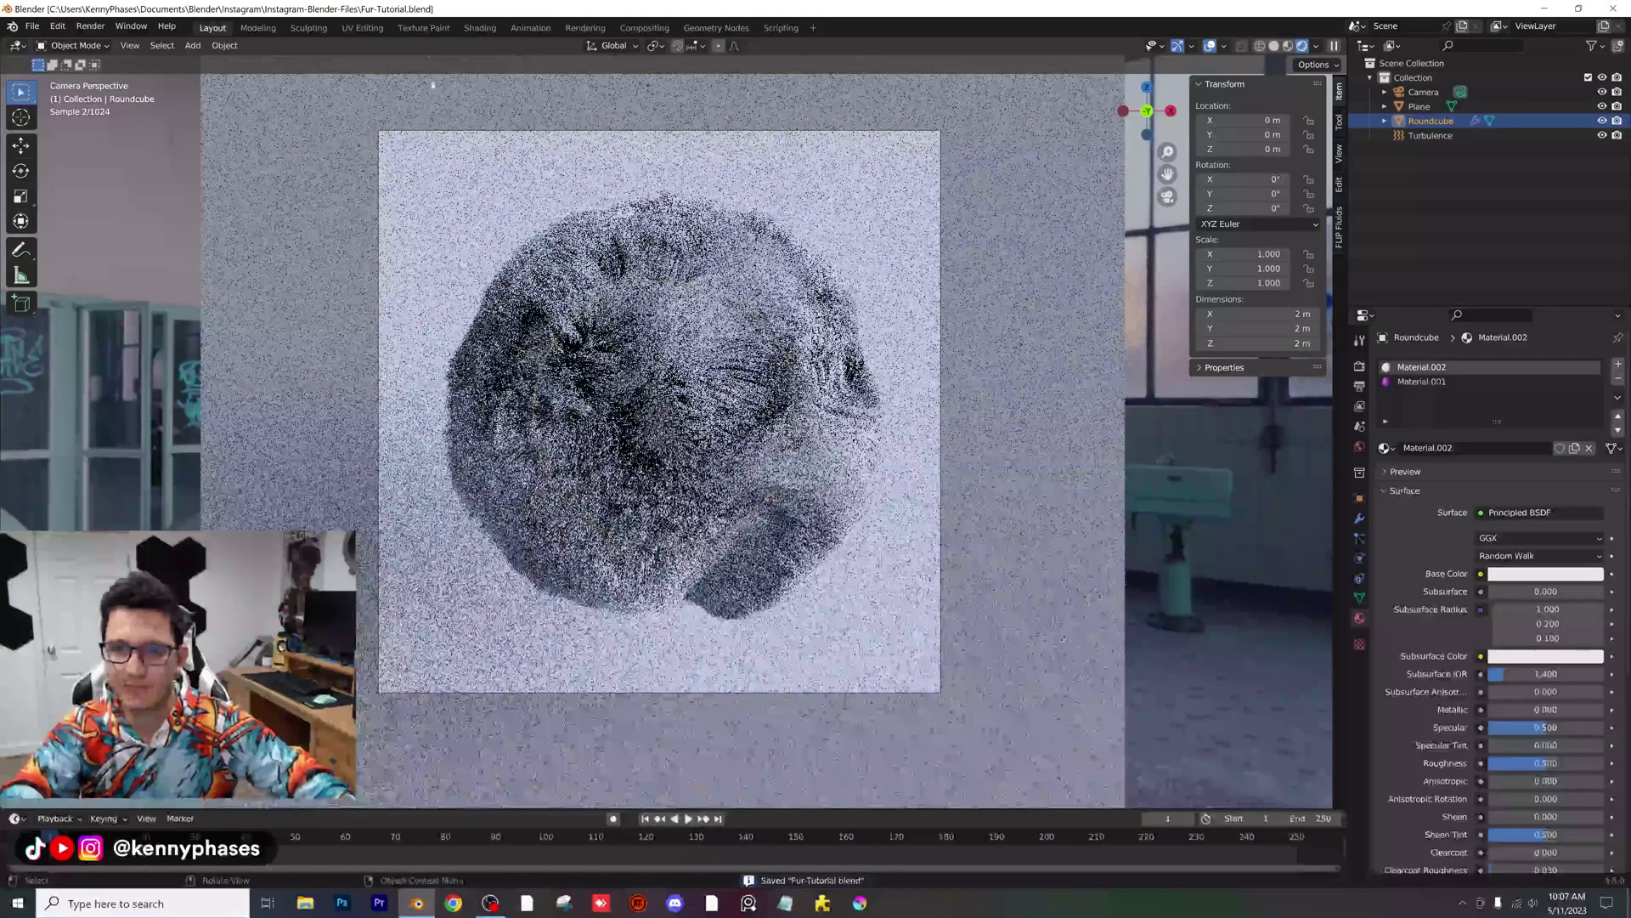
{"action": "left_click", "coordinate": [480, 27]}
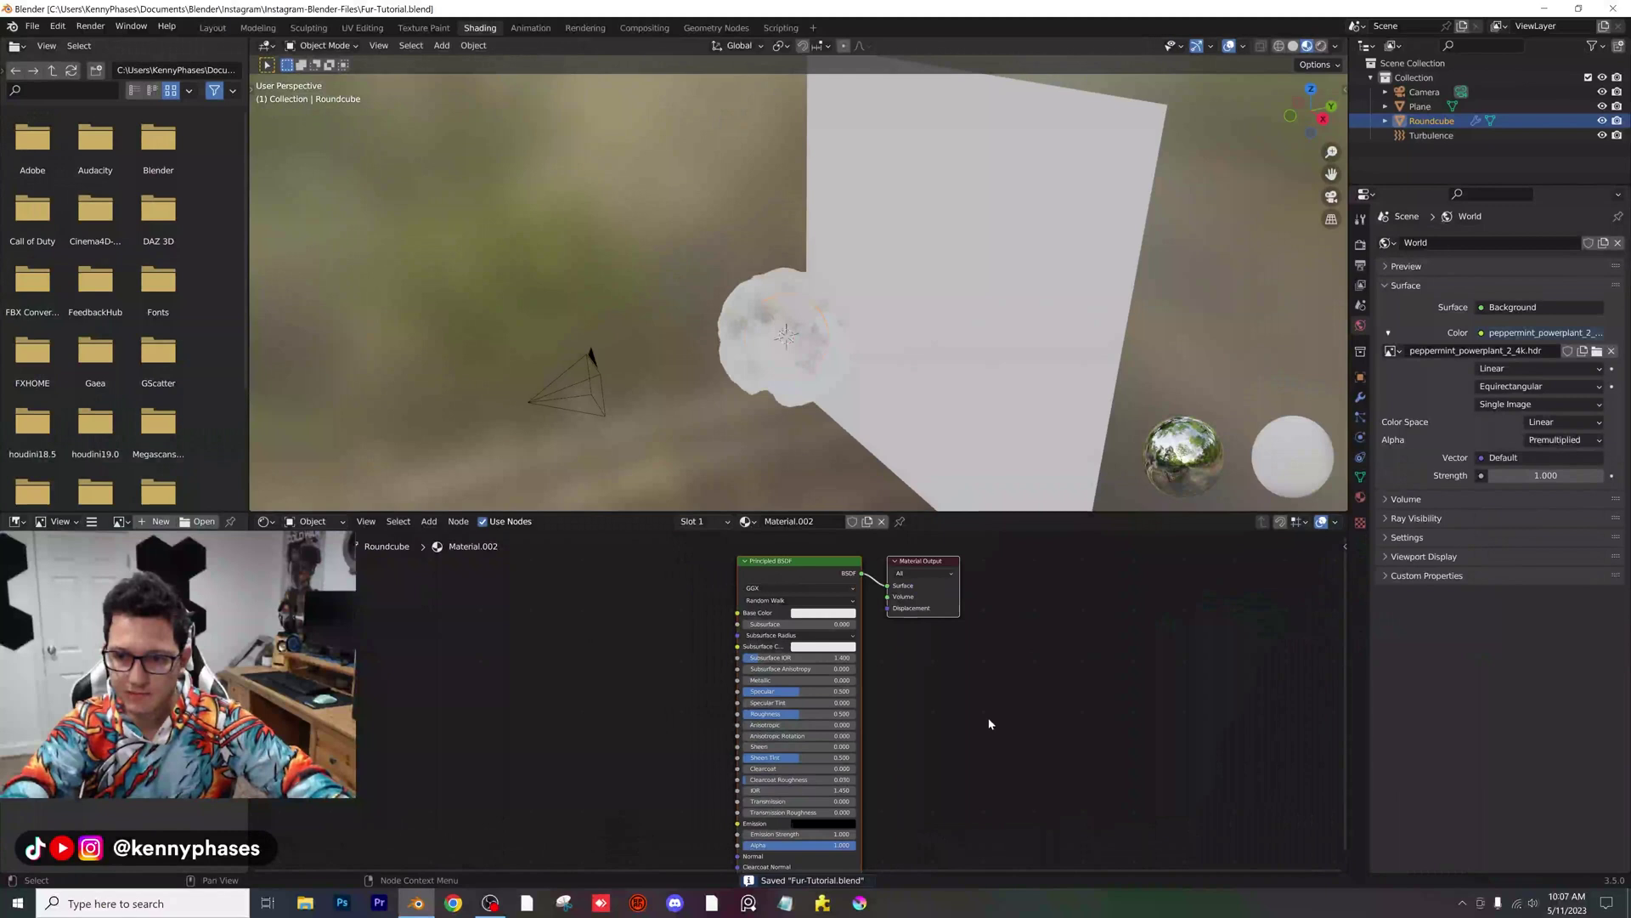
Step: Replace the Principled BSDF with a Hair BSDF node wired into Material Output's Surface
{"action": "middle_click_drag", "start_coordinate": [983, 696], "coordinate": [1000, 731]}
{"action": "key", "text": "x"}
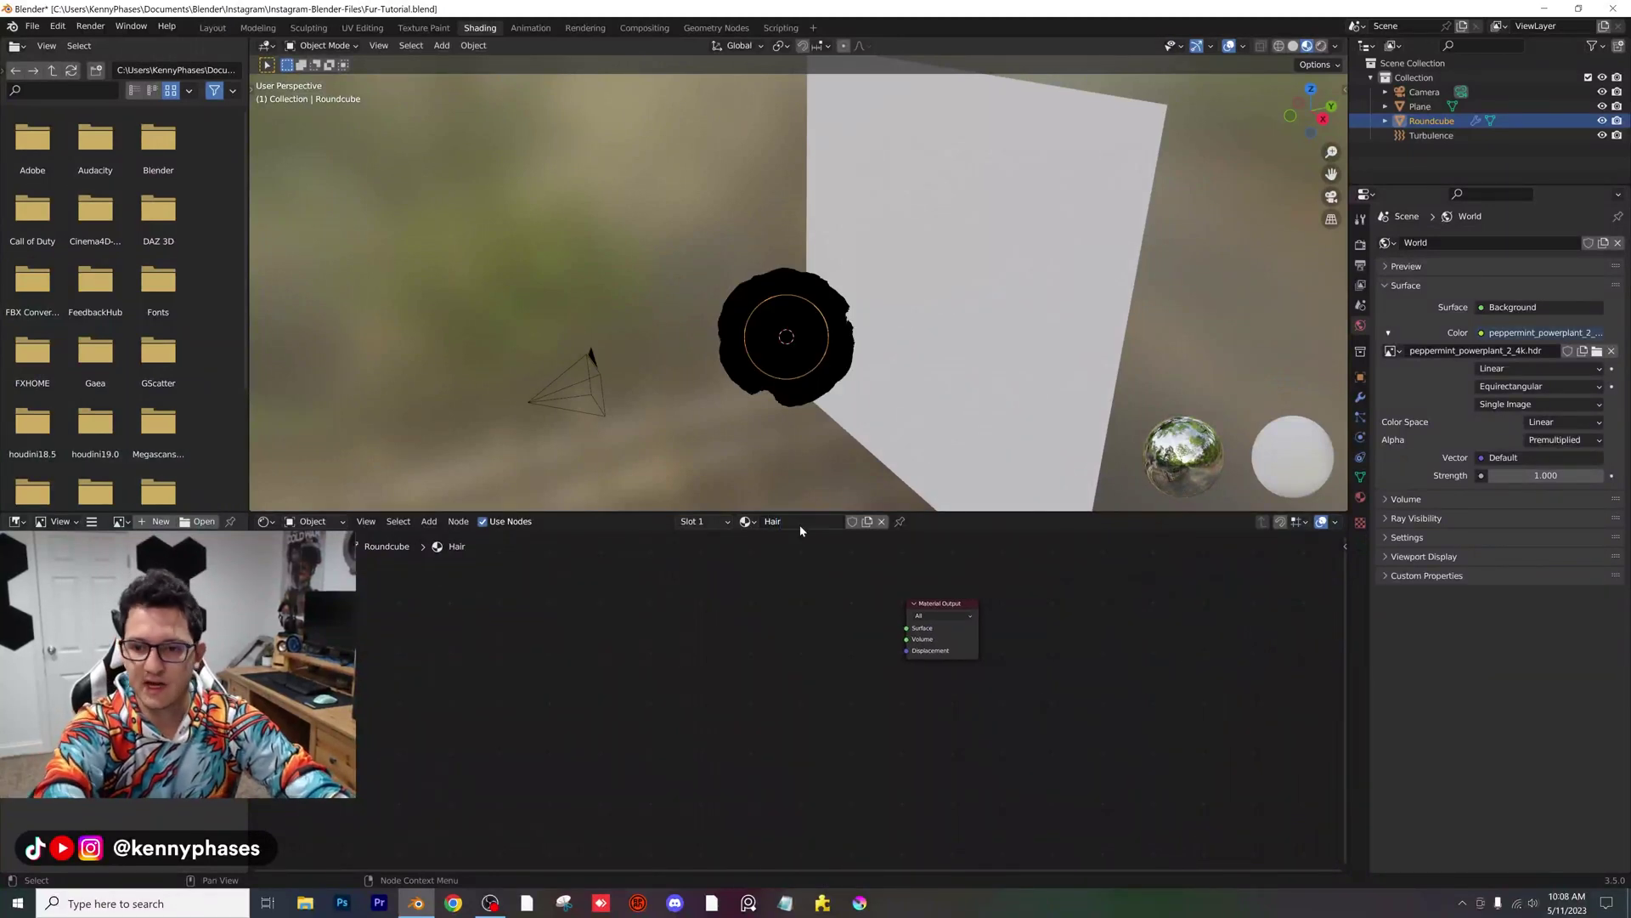
{"action": "left_click", "coordinate": [429, 524]}
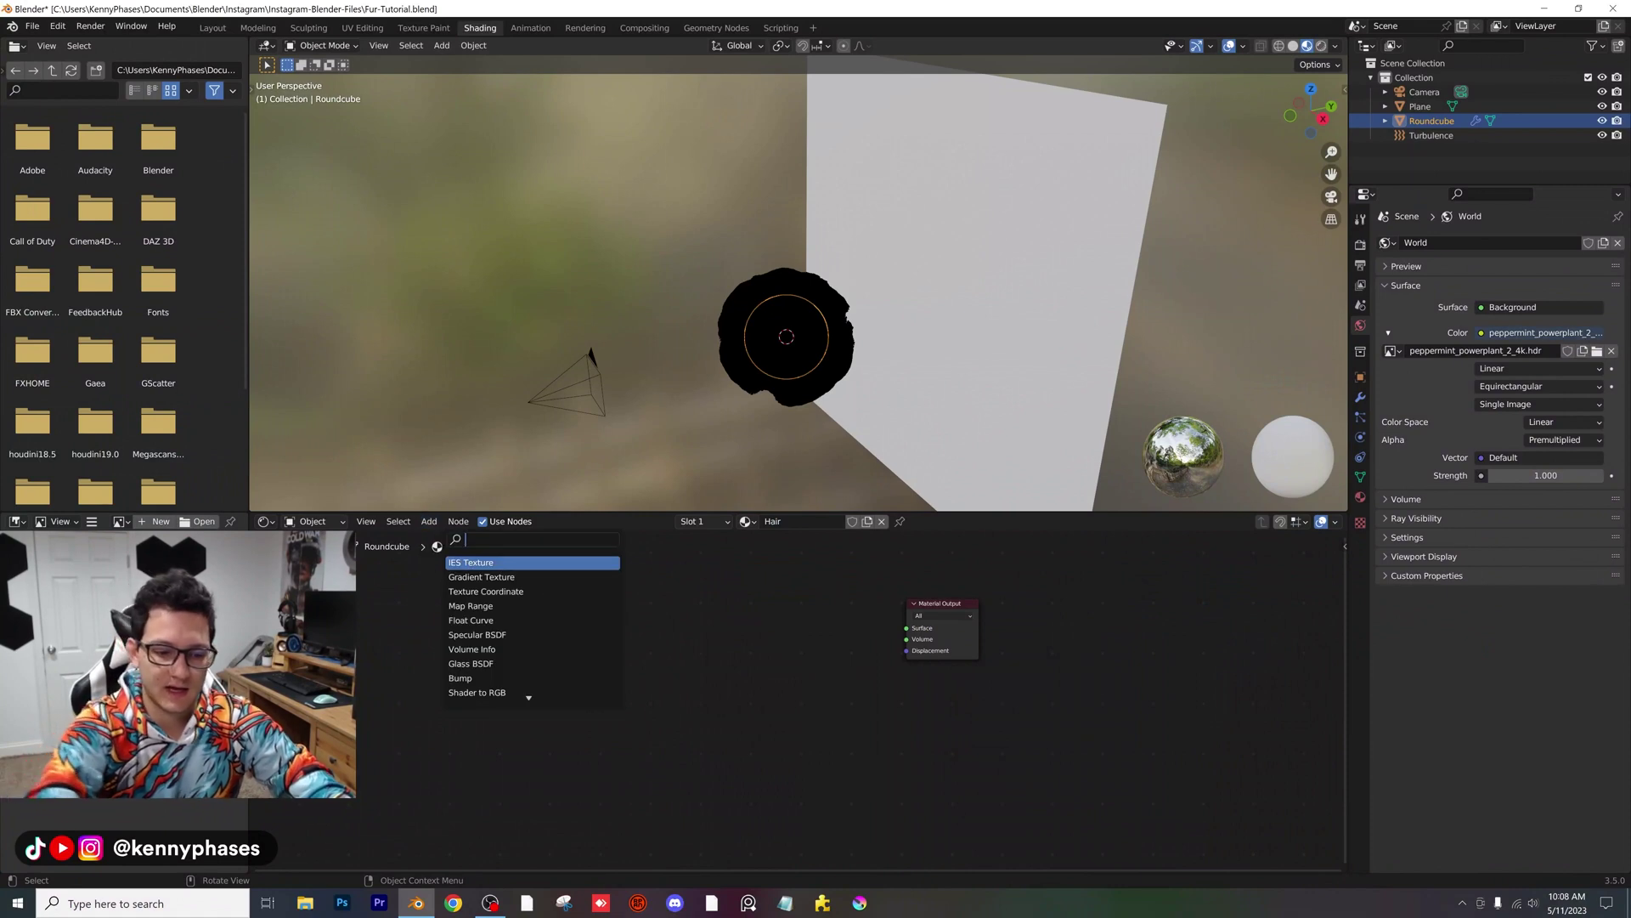
{"action": "type", "text": "hair"}
{"action": "key", "text": "Return"}
{"action": "left_click", "coordinate": [881, 647]}
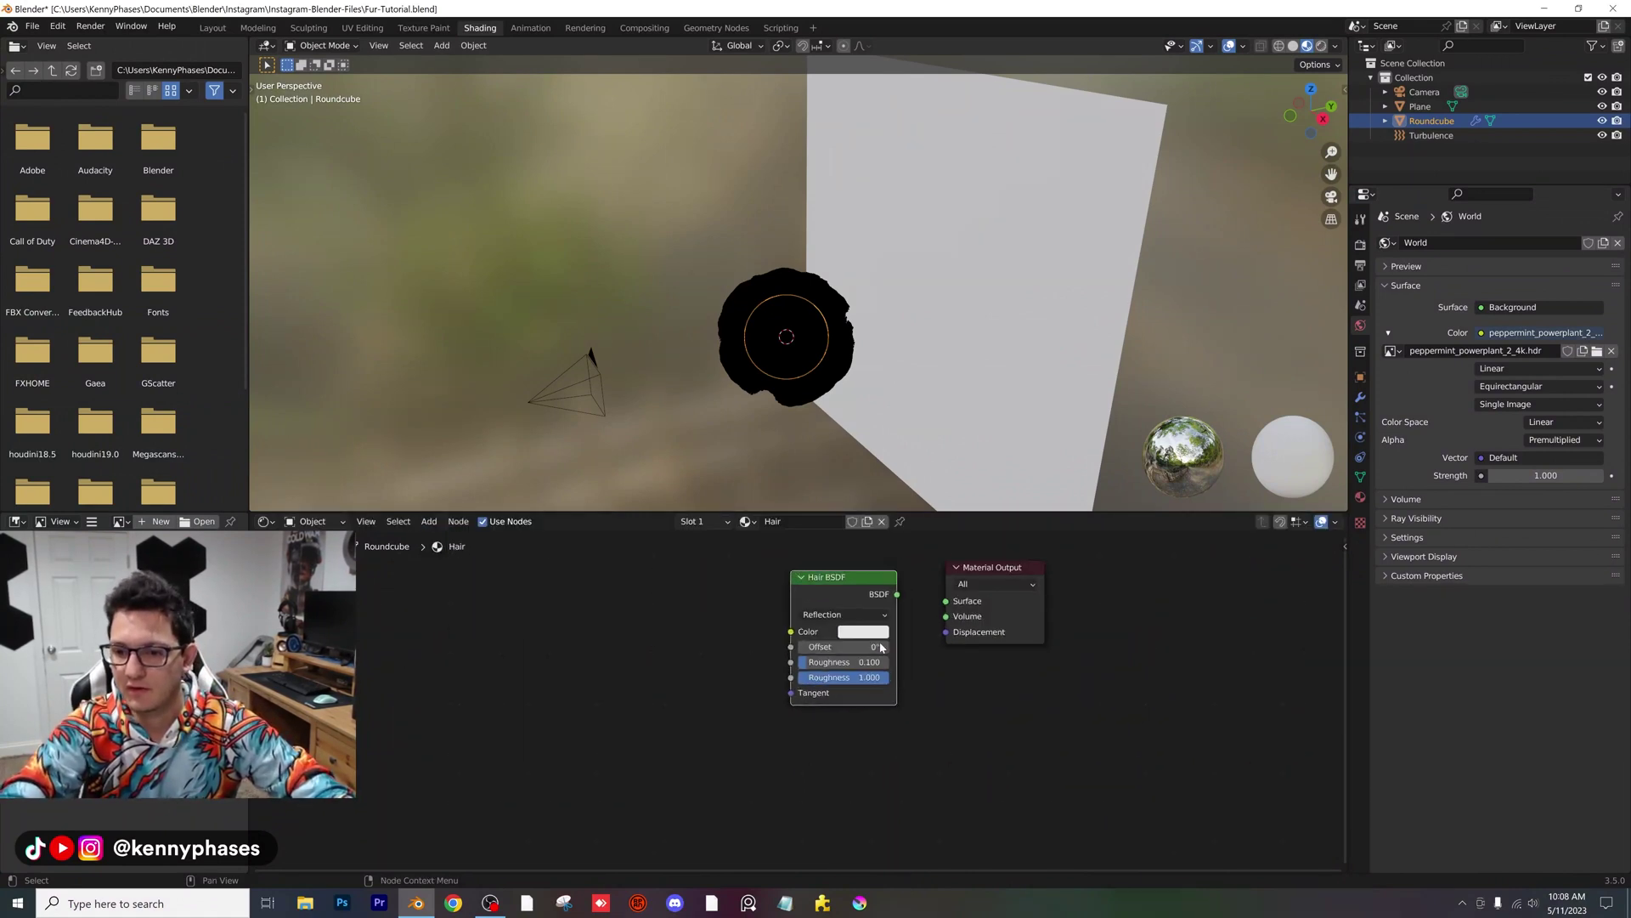
{"action": "scroll", "coordinate": [882, 647], "scroll_direction": "up", "scroll_amount": 3}
{"action": "left_click_drag", "start_coordinate": [823, 643], "coordinate": [891, 661]}
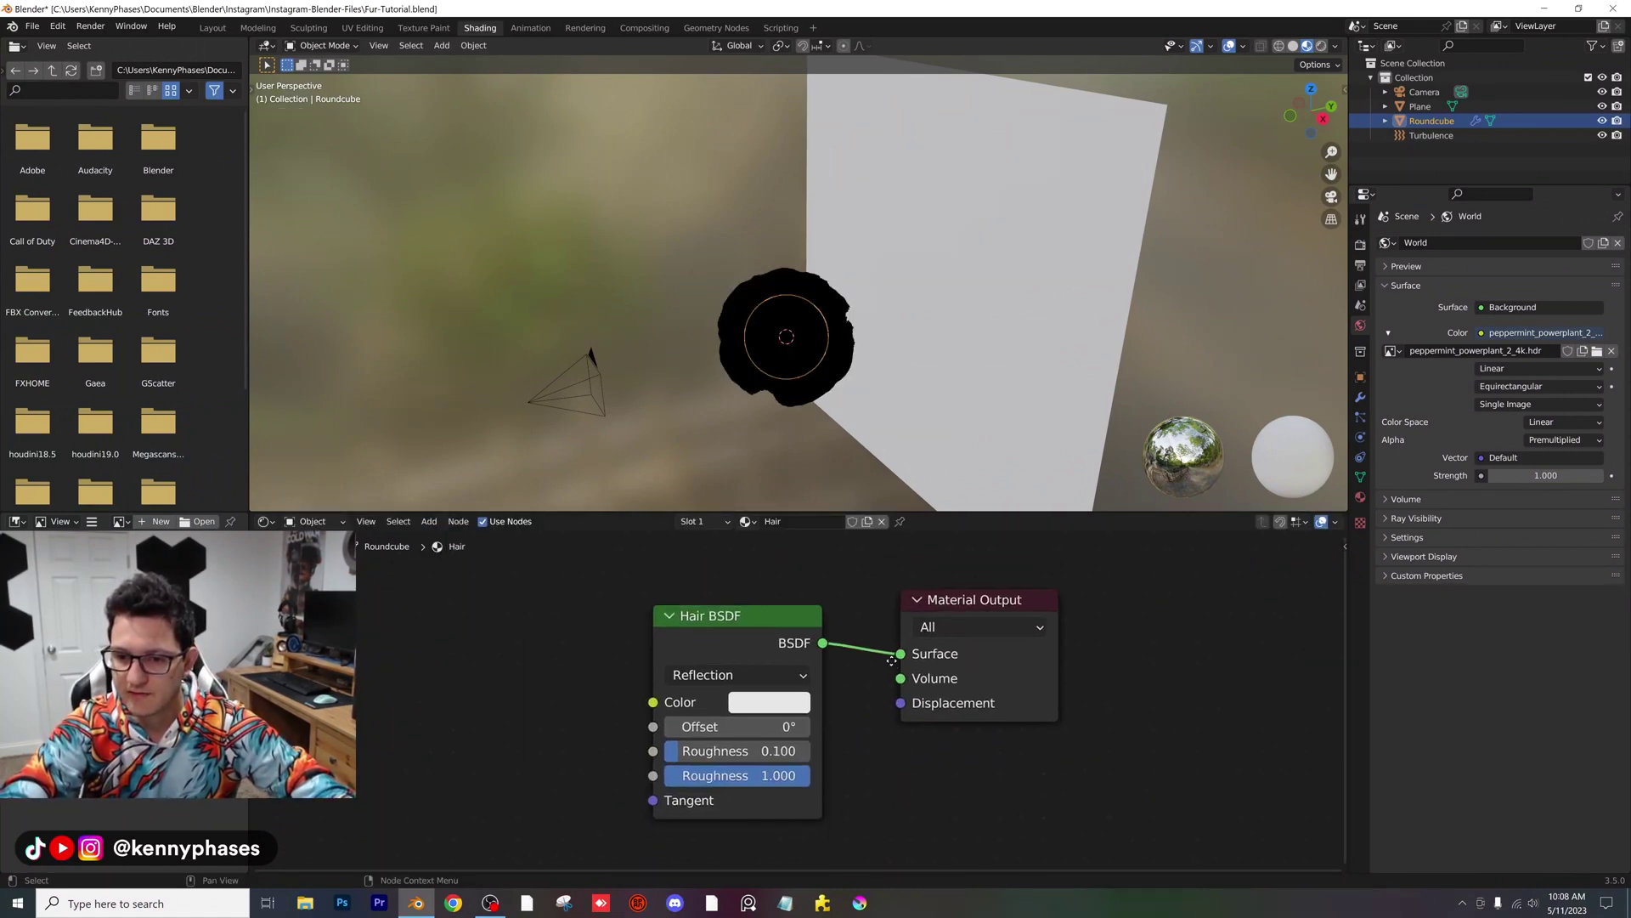
{"action": "scroll", "coordinate": [858, 689], "scroll_direction": "up", "scroll_amount": 1}
{"action": "key", "text": "KP_0"}
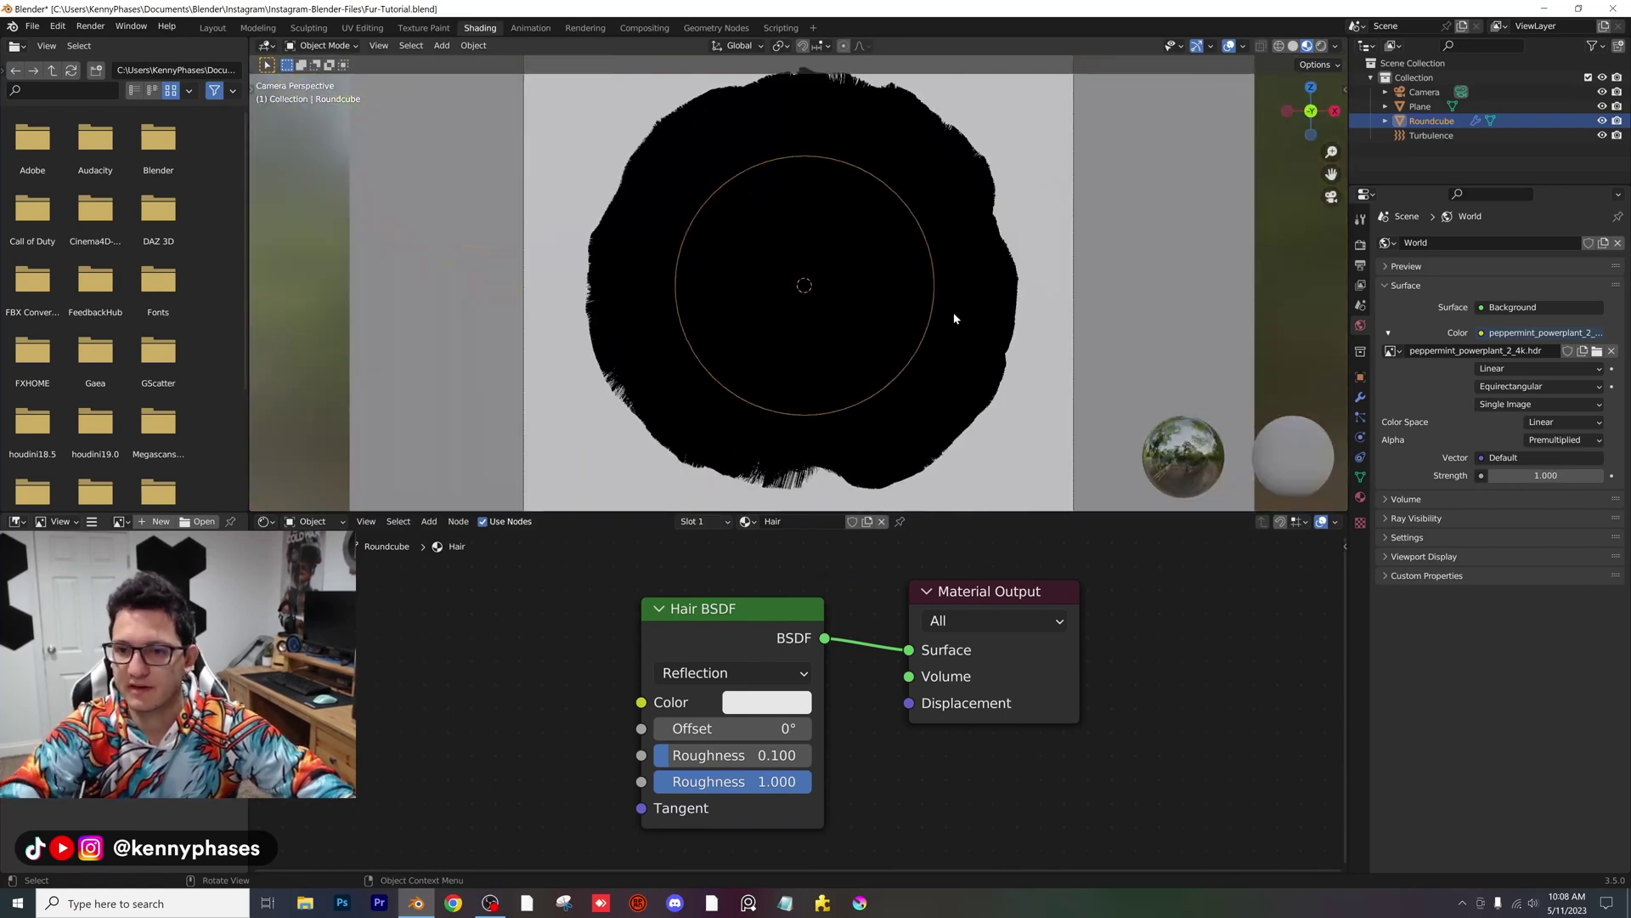
Step: Confirm the particle hair renders with the Hair material and preview the scene rendered
{"action": "left_click", "coordinate": [1360, 418]}
{"action": "left_click", "coordinate": [1426, 493]}
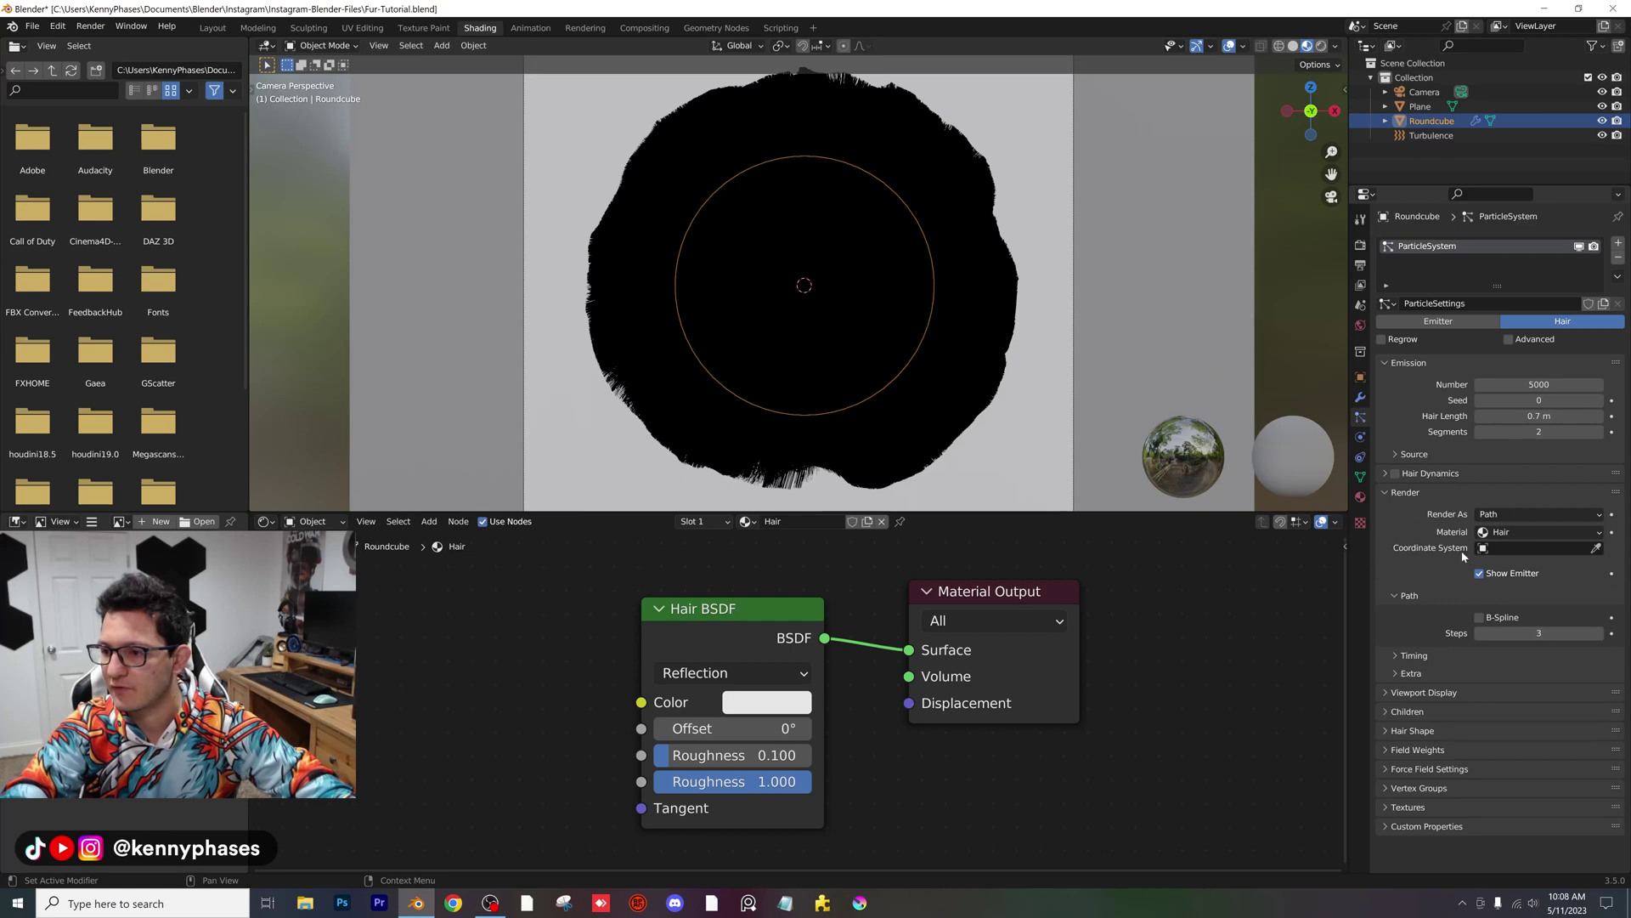
{"action": "left_click", "coordinate": [1551, 532]}
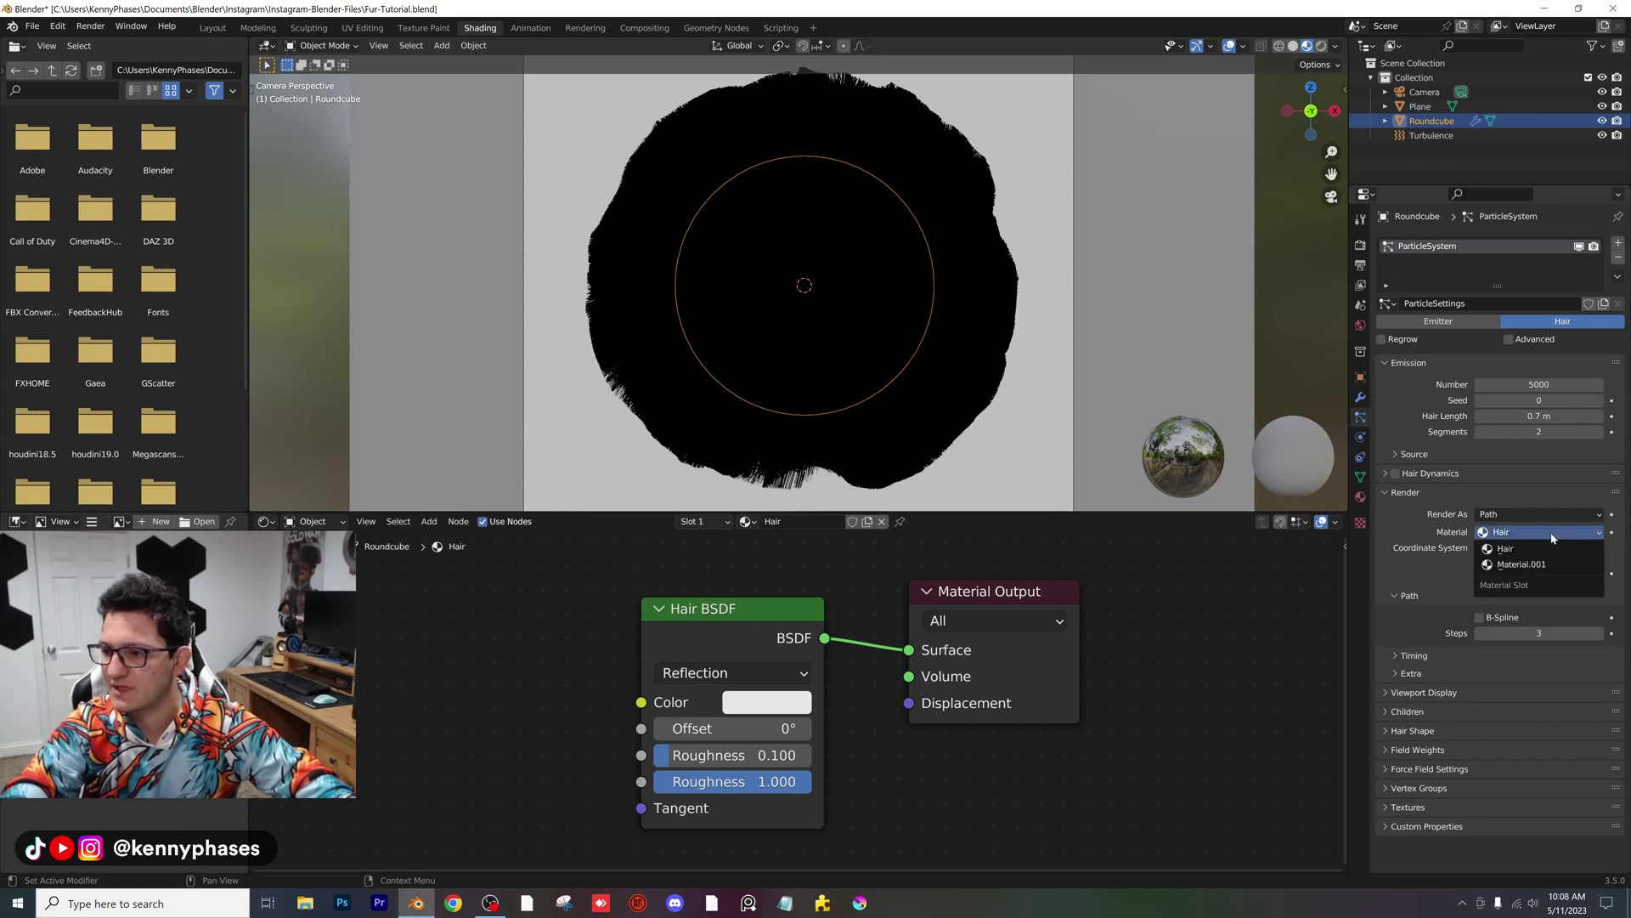
{"action": "left_click", "coordinate": [1551, 532]}
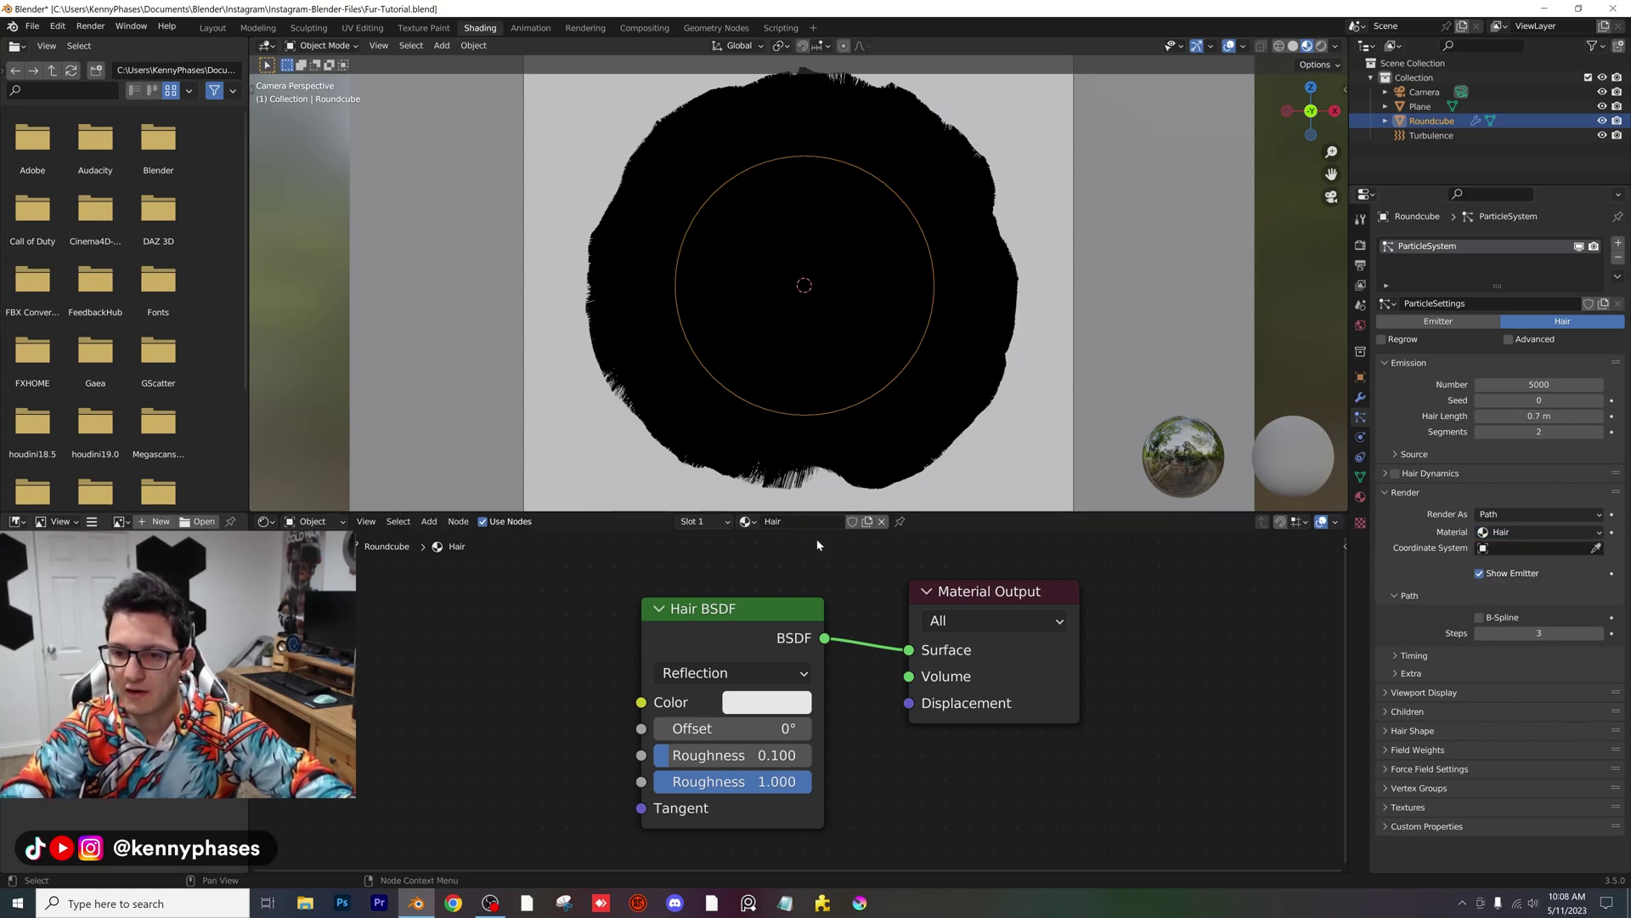
{"action": "left_click", "coordinate": [1320, 47]}
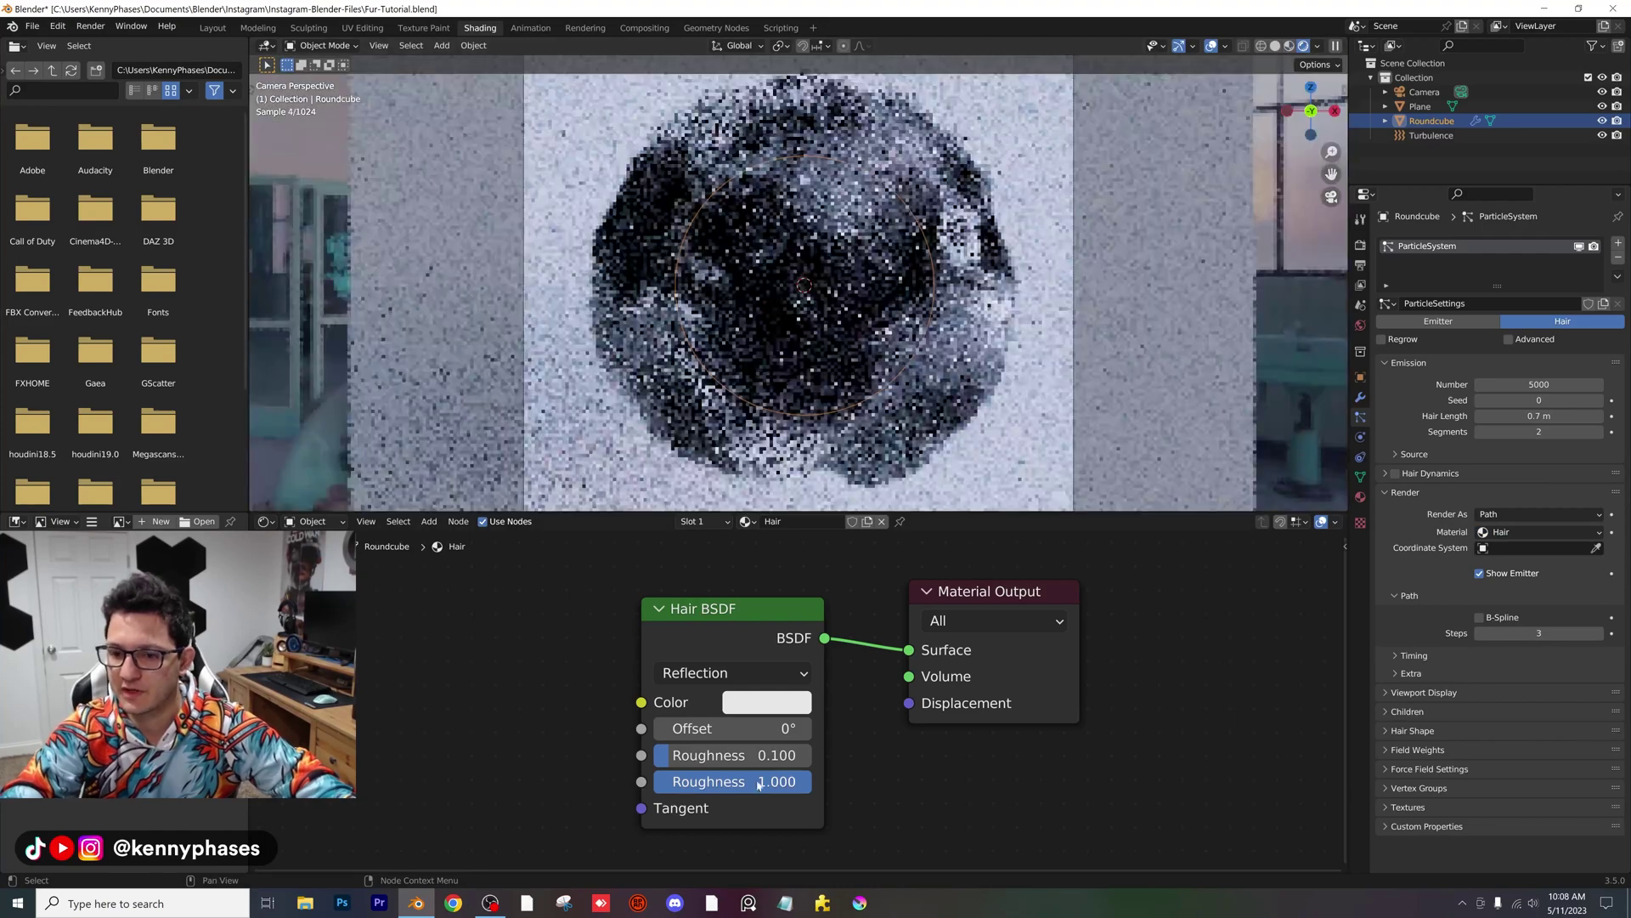
Step: Set the Hair BSDF to Transmission, second roughness 0.346, purple colour, and save
{"action": "left_click", "coordinate": [722, 674]}
{"action": "left_click", "coordinate": [740, 725]}
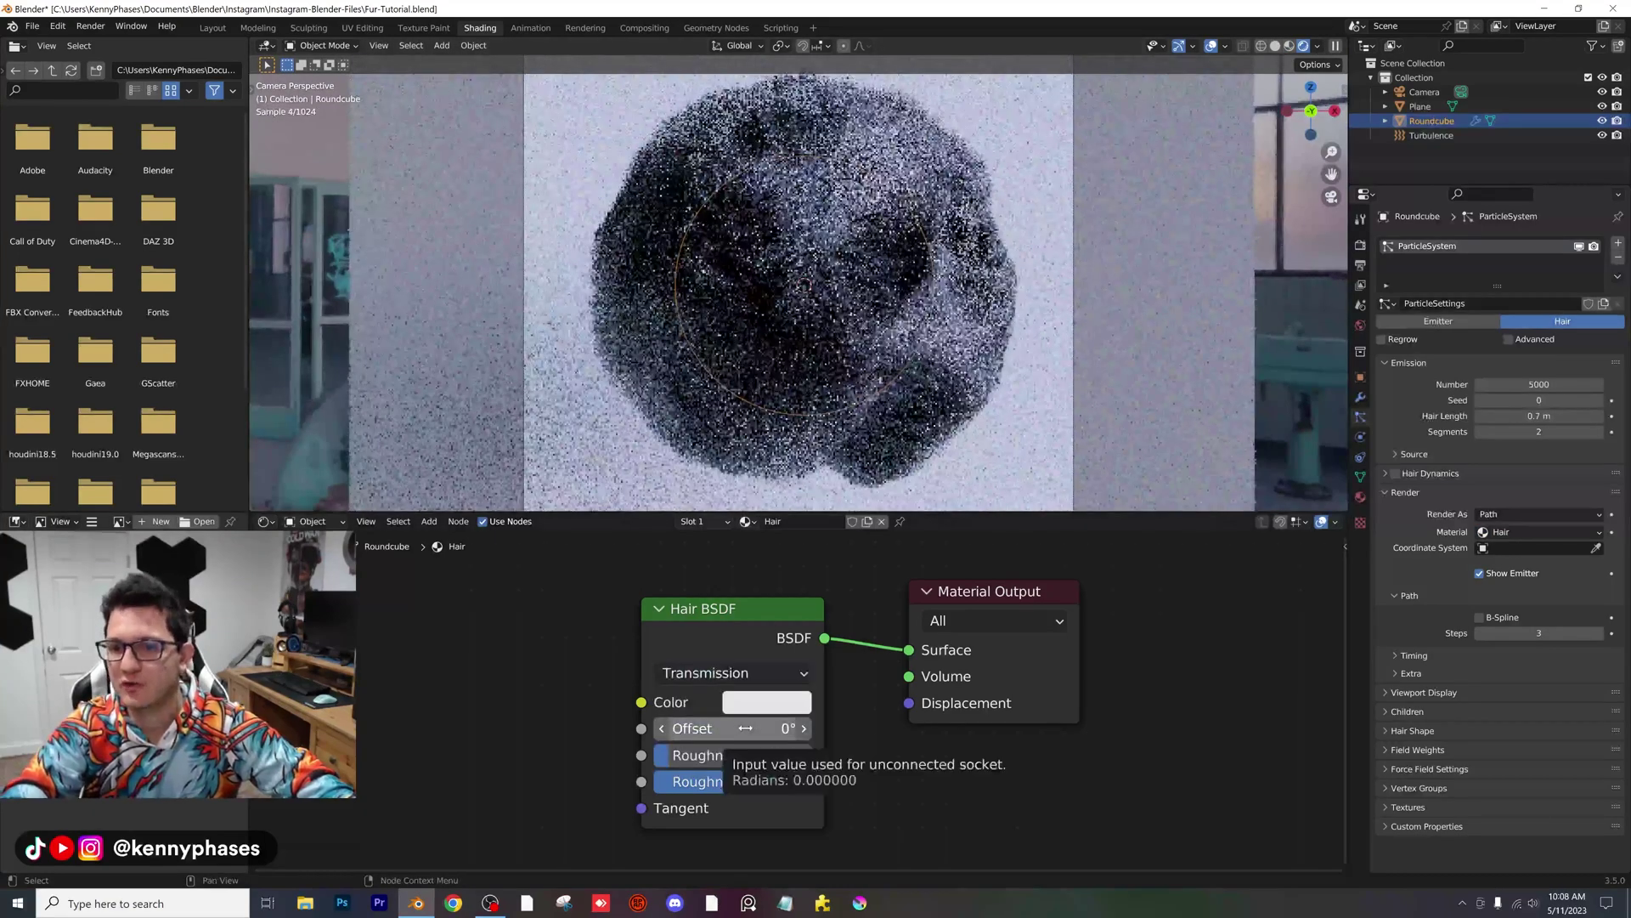
{"action": "left_click_drag", "start_coordinate": [771, 783], "coordinate": [668, 782]}
{"action": "left_click", "coordinate": [766, 701]}
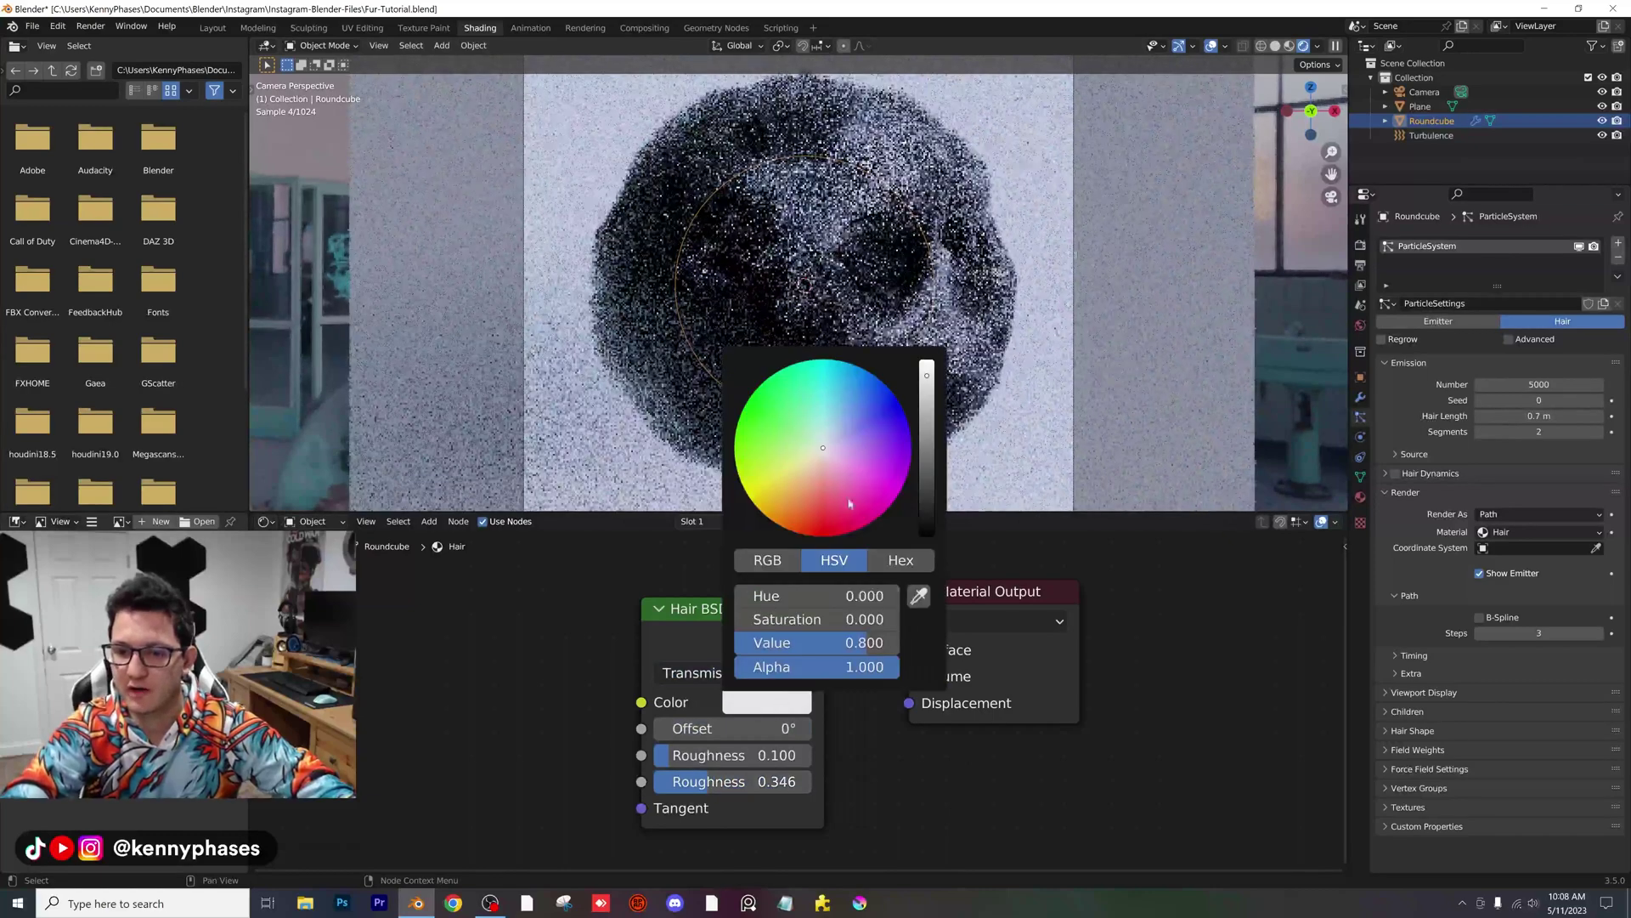
{"action": "left_click", "coordinate": [865, 464]}
{"action": "left_click_drag", "start_coordinate": [865, 464], "coordinate": [861, 463]}
{"action": "key", "text": "ctrl+s"}
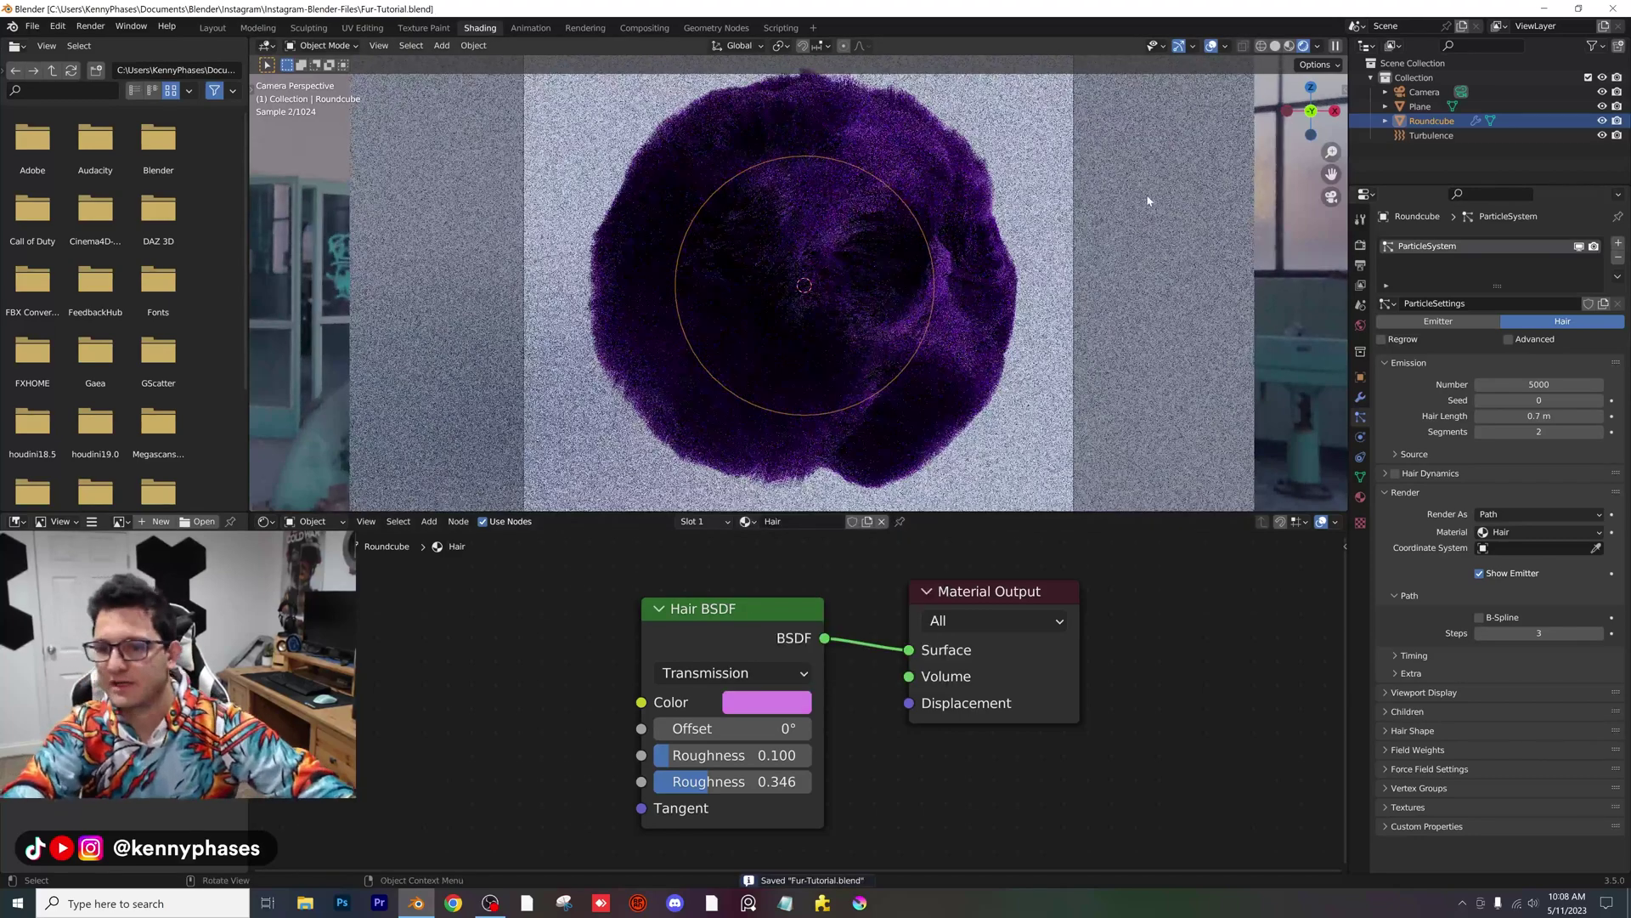
Step: Give the Plane a new material with base colour value darkened to 0.005, and save
{"action": "left_click", "coordinate": [1147, 200]}
{"action": "left_click", "coordinate": [1362, 501]}
{"action": "left_click", "coordinate": [1548, 307]}
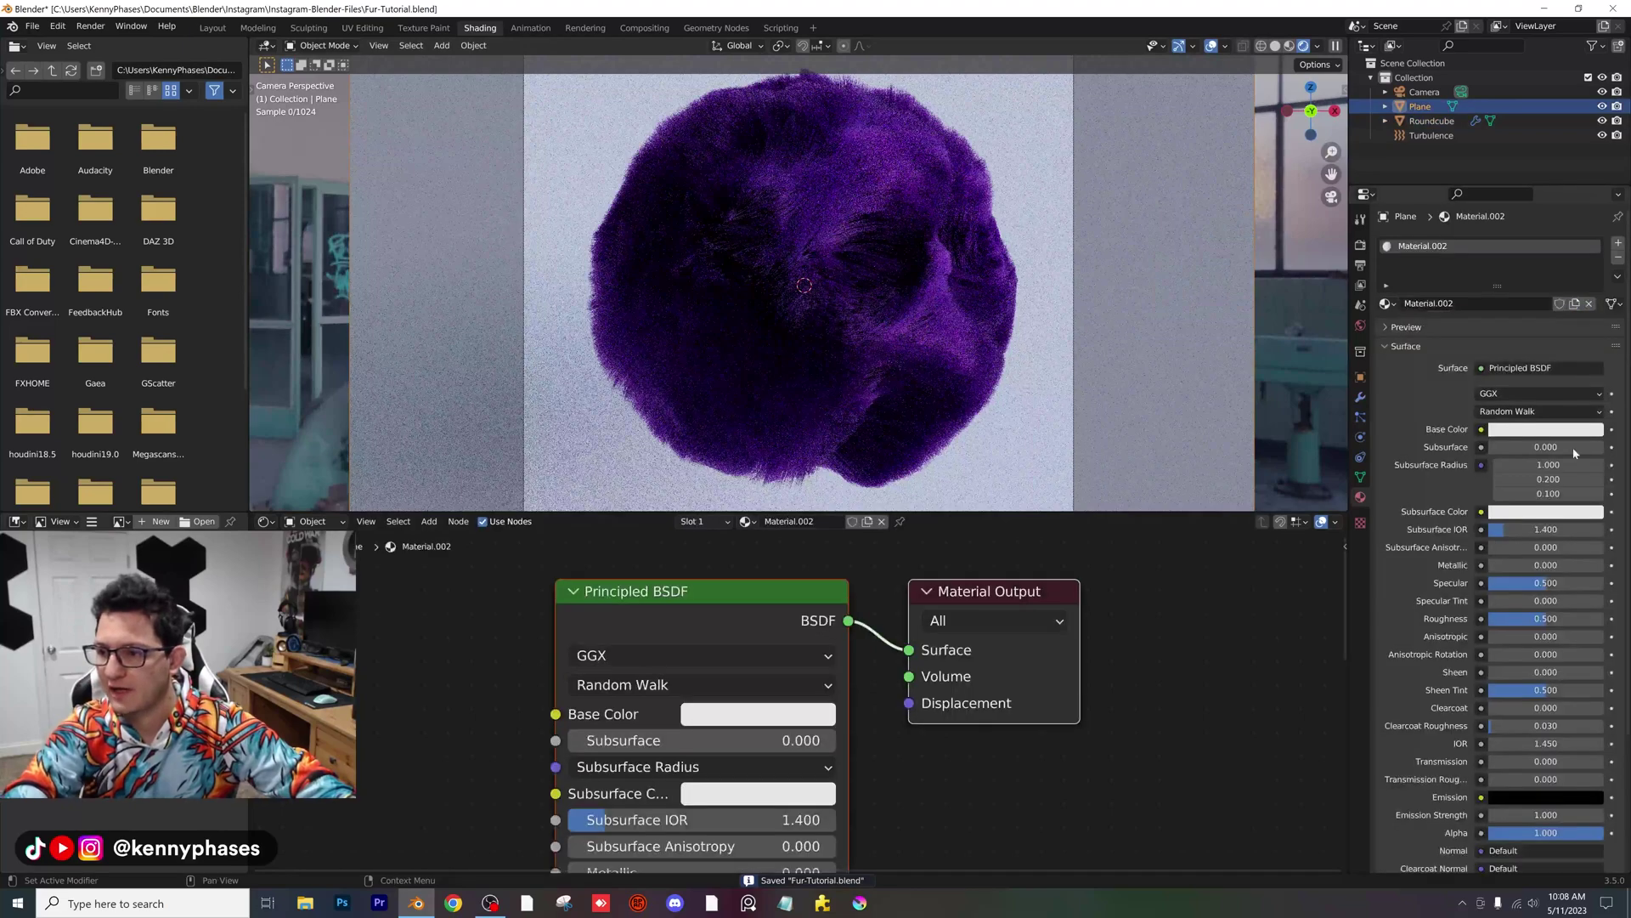
{"action": "left_click", "coordinate": [1573, 430]}
{"action": "left_click_drag", "start_coordinate": [1595, 293], "coordinate": [1592, 328]}
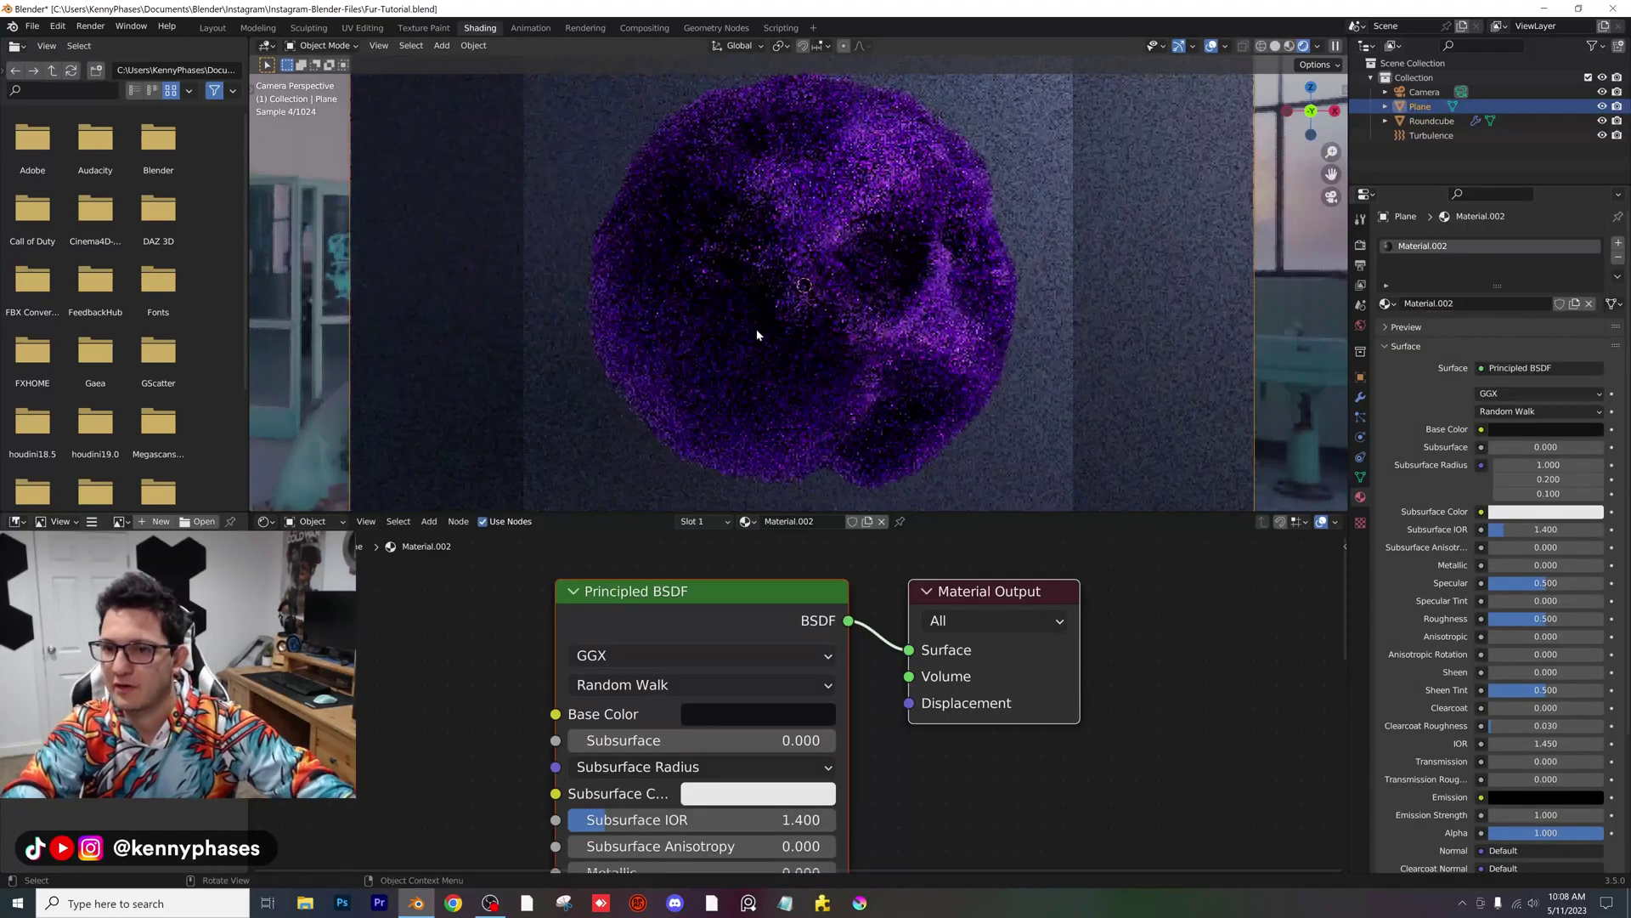
{"action": "key", "text": "ctrl+s"}
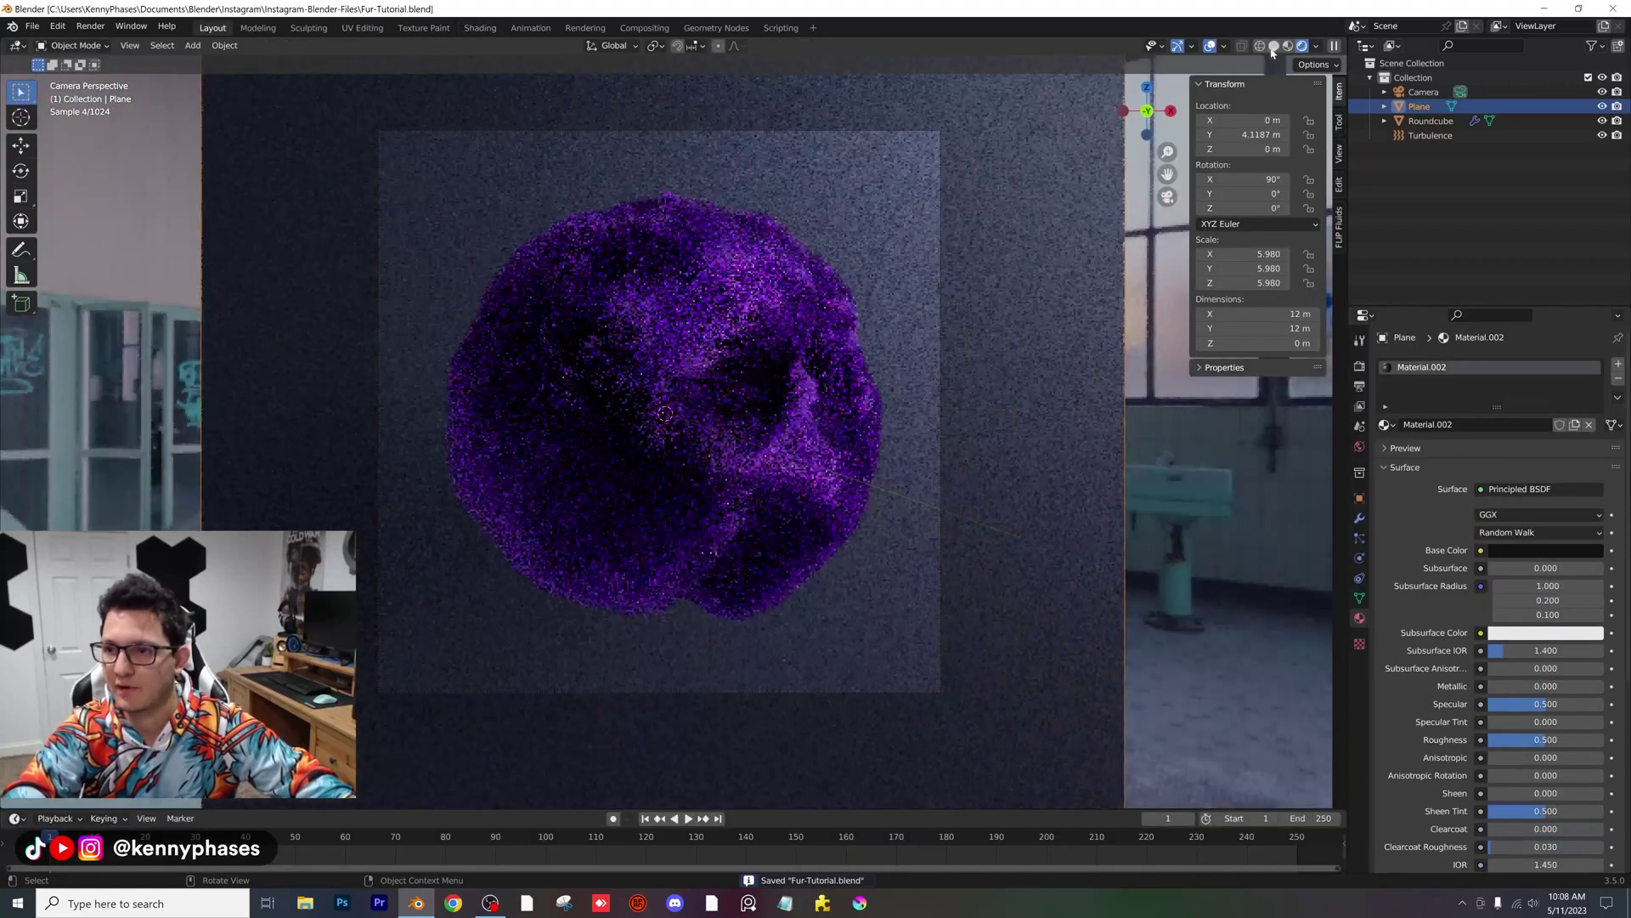
Step: Add a Point light to the scene in the Layout workspace
{"action": "left_click", "coordinate": [1291, 46]}
{"action": "middle_click_drag", "start_coordinate": [803, 349], "coordinate": [654, 402]}
{"action": "scroll", "coordinate": [482, 181], "scroll_direction": "down", "scroll_amount": 5}
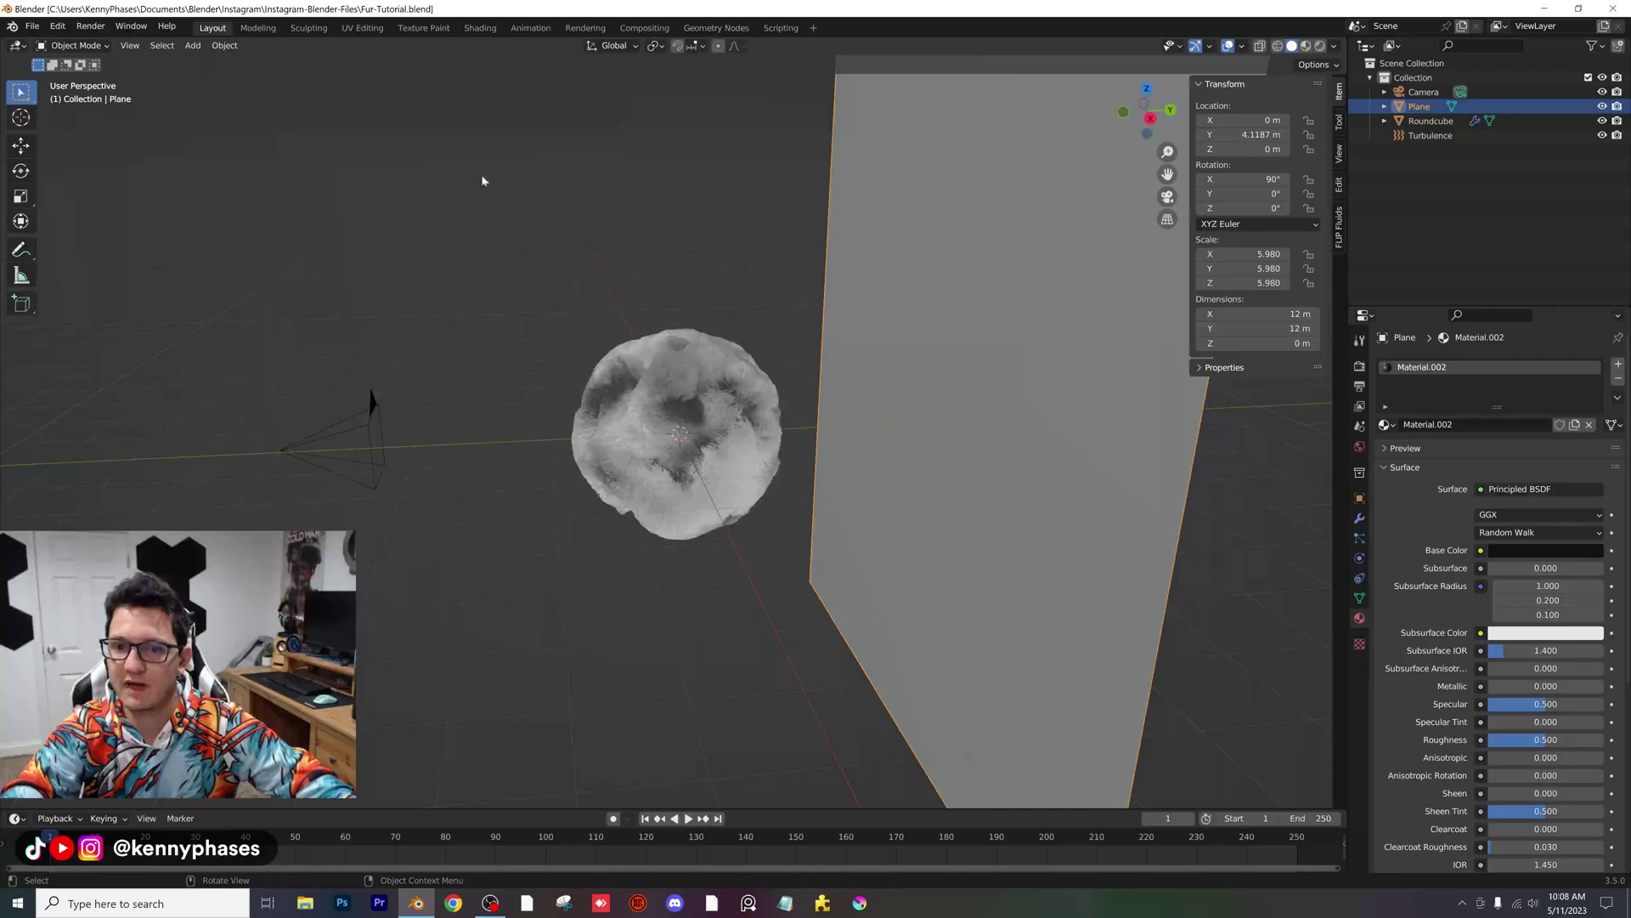
{"action": "left_click", "coordinate": [191, 46]}
{"action": "mouse_move", "coordinate": [238, 240]}
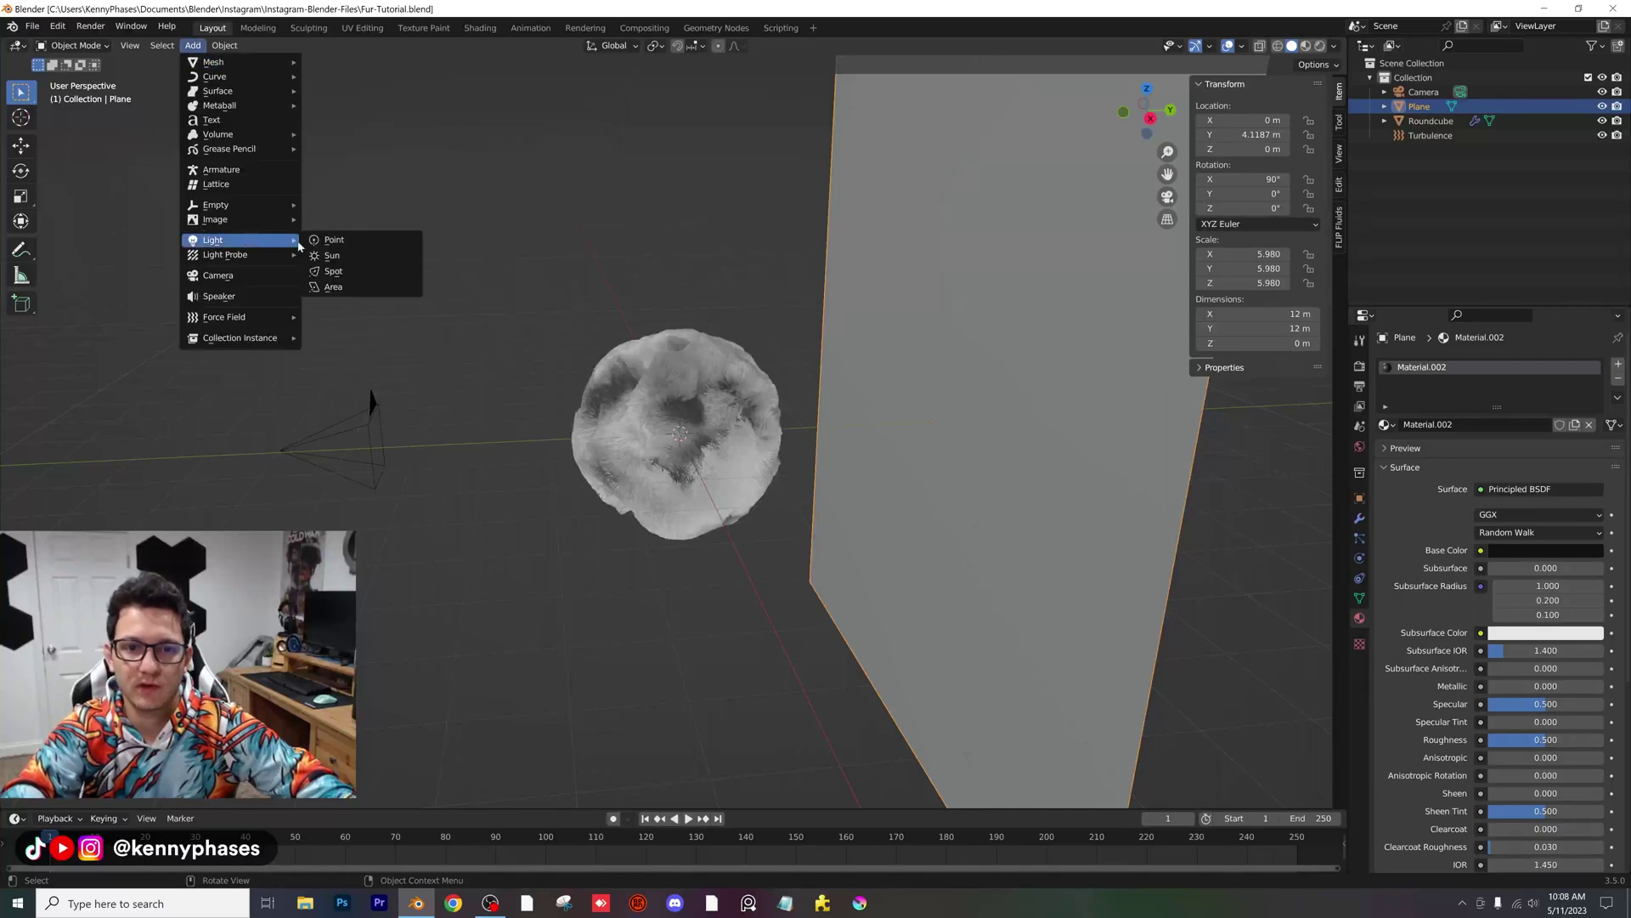
{"action": "left_click", "coordinate": [333, 240]}
{"action": "middle_click_drag", "start_coordinate": [858, 374], "coordinate": [820, 362]}
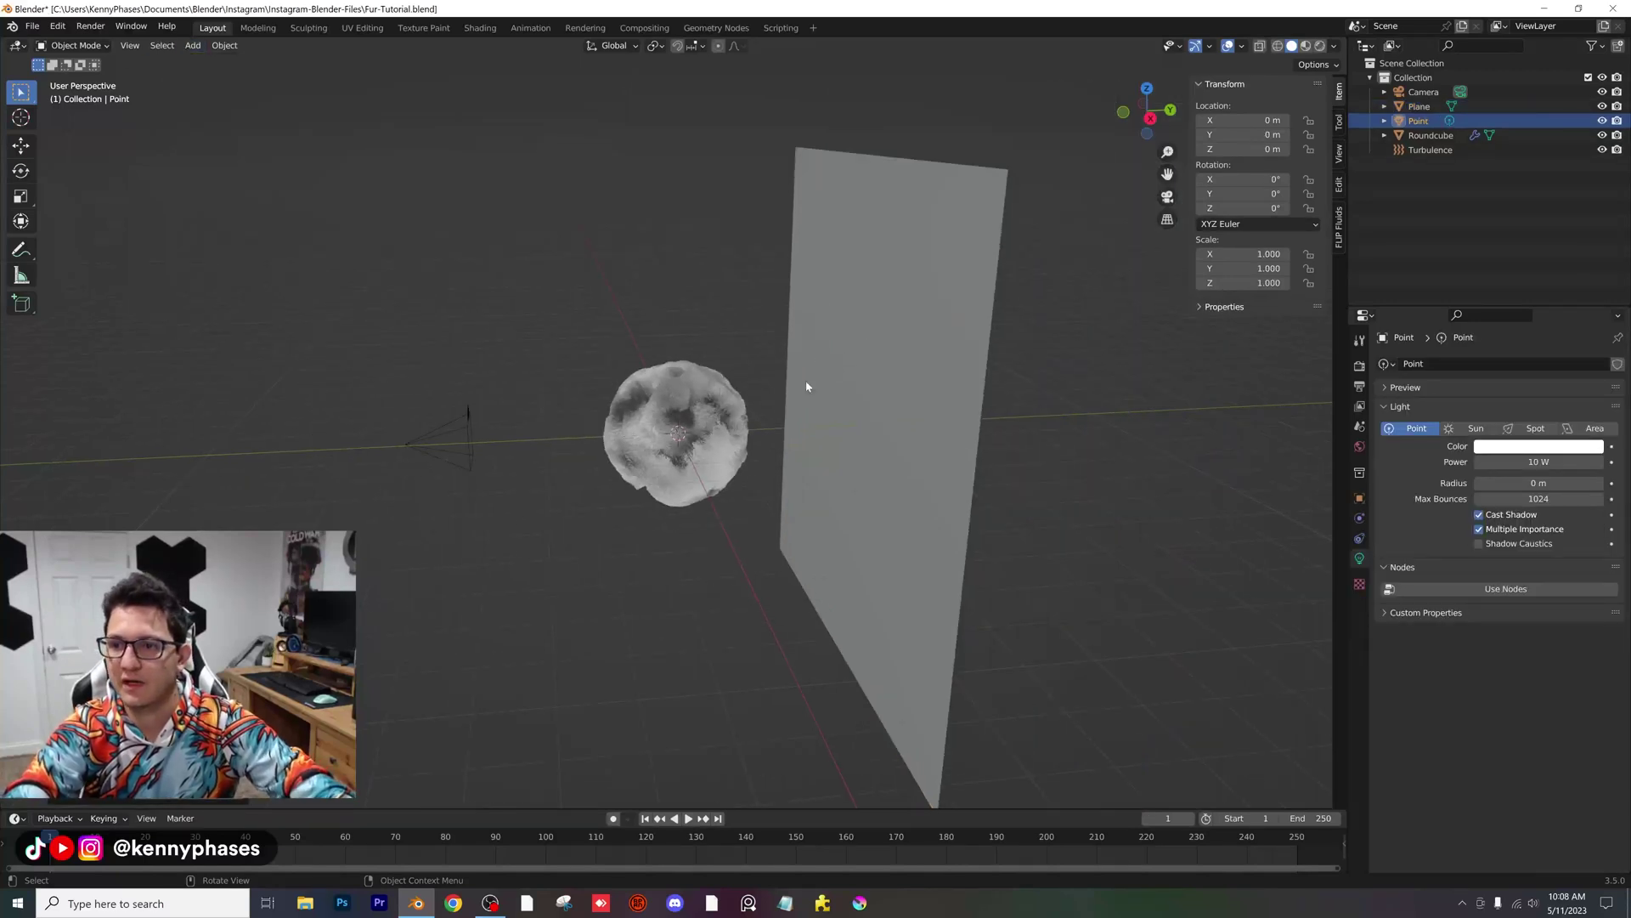
Step: Move the point light to Y 2.8018 m and give it 2000 W power and 1 m radius
{"action": "key", "text": "g"}
{"action": "key", "text": "y"}
{"action": "left_click", "coordinate": [839, 446]}
{"action": "mouse_move", "coordinate": [838, 447]}
{"action": "middle_mouse_down"}
{"action": "mouse_move", "coordinate": [794, 462]}
{"action": "mouse_move", "coordinate": [818, 450]}
{"action": "middle_mouse_up"}
{"action": "left_click", "coordinate": [1548, 463]}
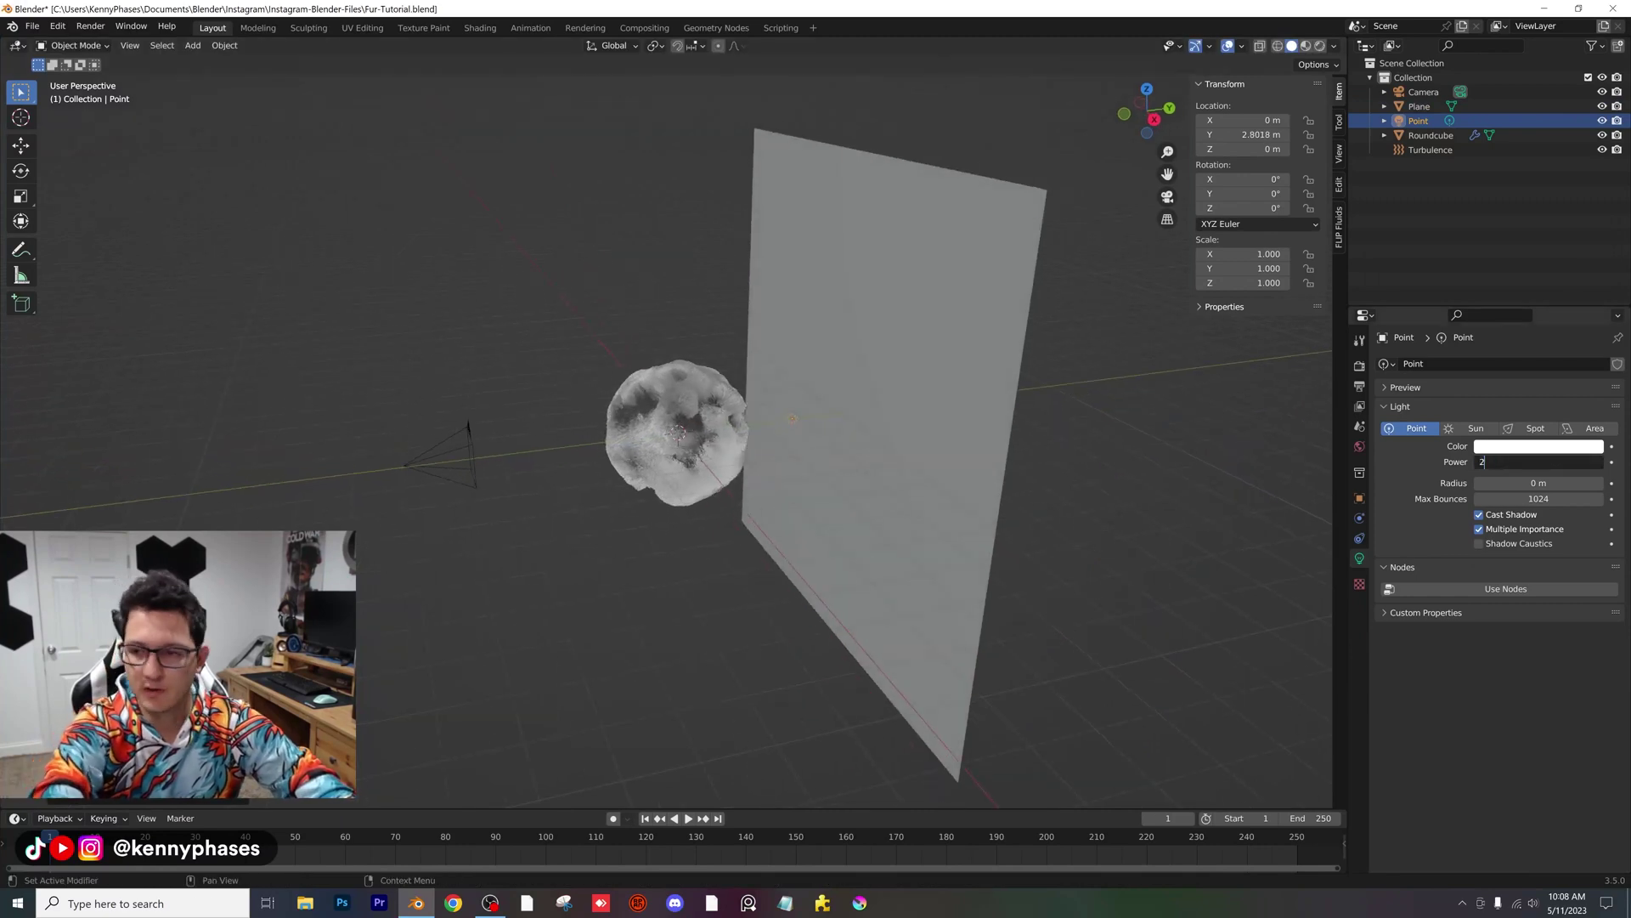
{"action": "type", "text": "2000"}
{"action": "key", "text": "Return"}
{"action": "type", "text": "1"}
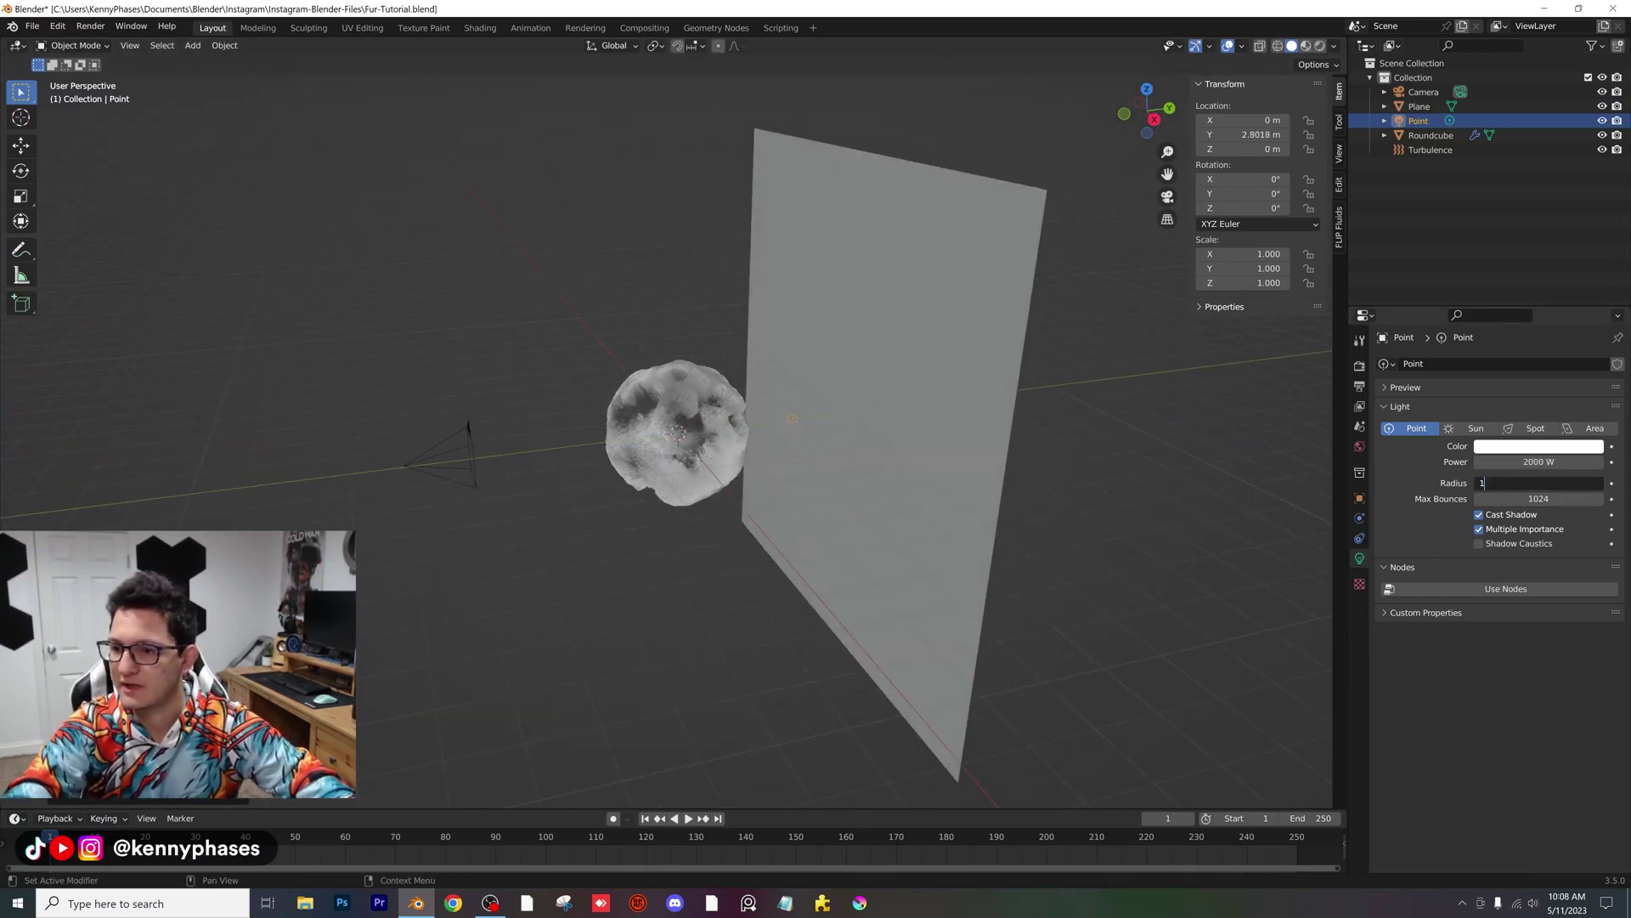
{"action": "key", "text": "Return"}
Step: In rendered camera view, lower the light to Z -3.2797 m and set its radius to 2 m
{"action": "key", "text": "z"}
{"action": "left_click", "coordinate": [1077, 375]}
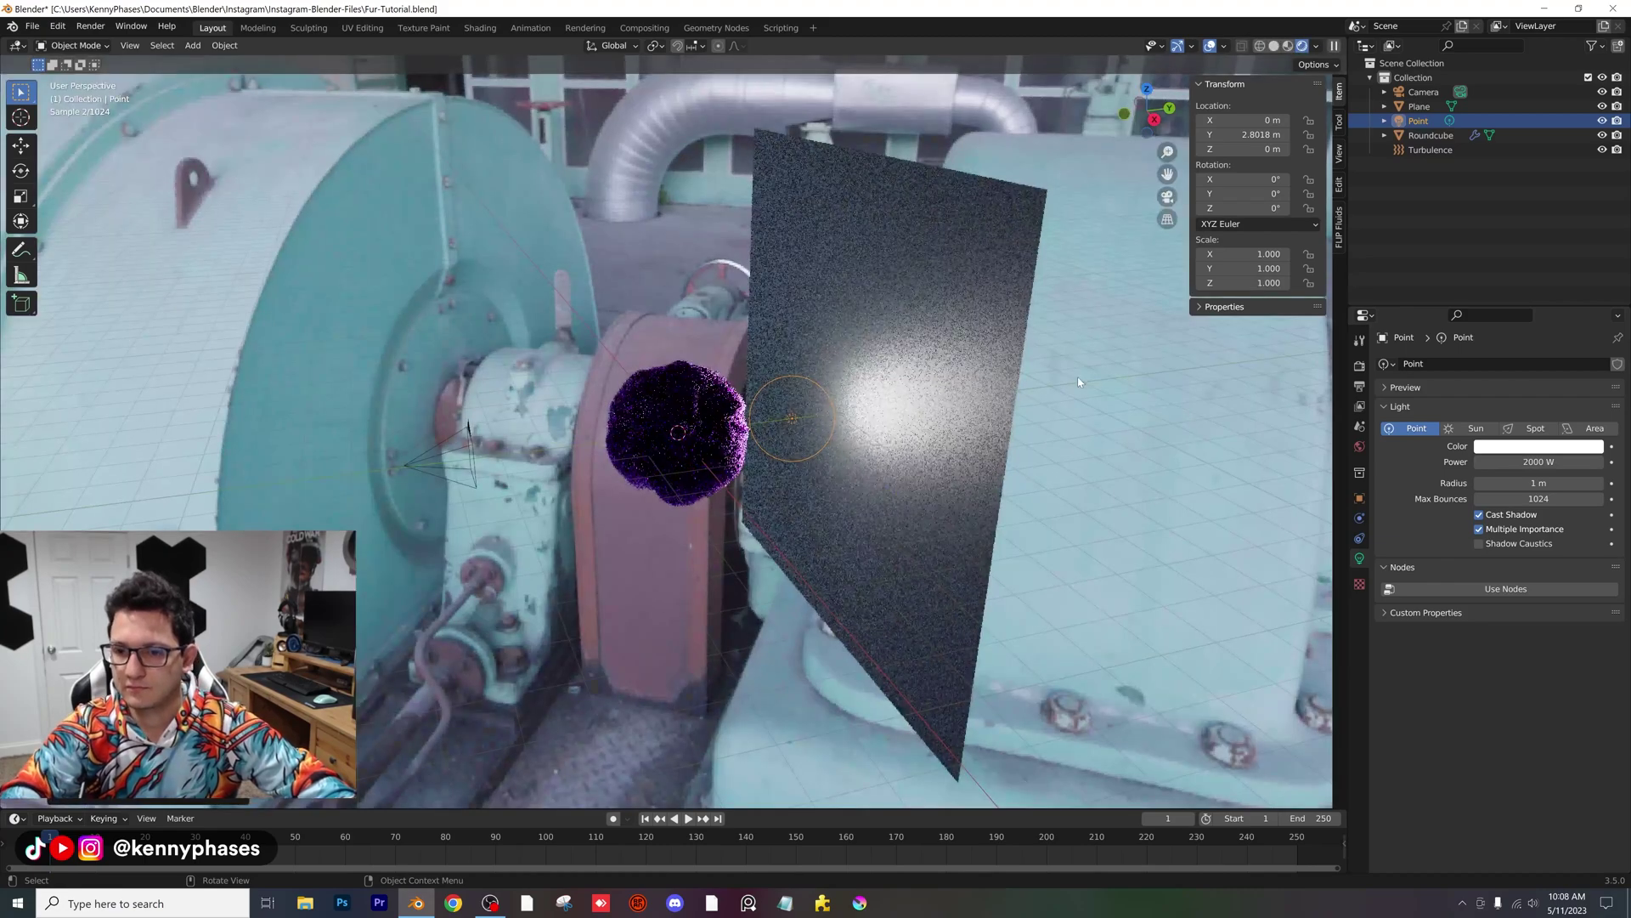
{"action": "key", "text": "KP_0"}
{"action": "key", "text": "g"}
{"action": "key", "text": "z"}
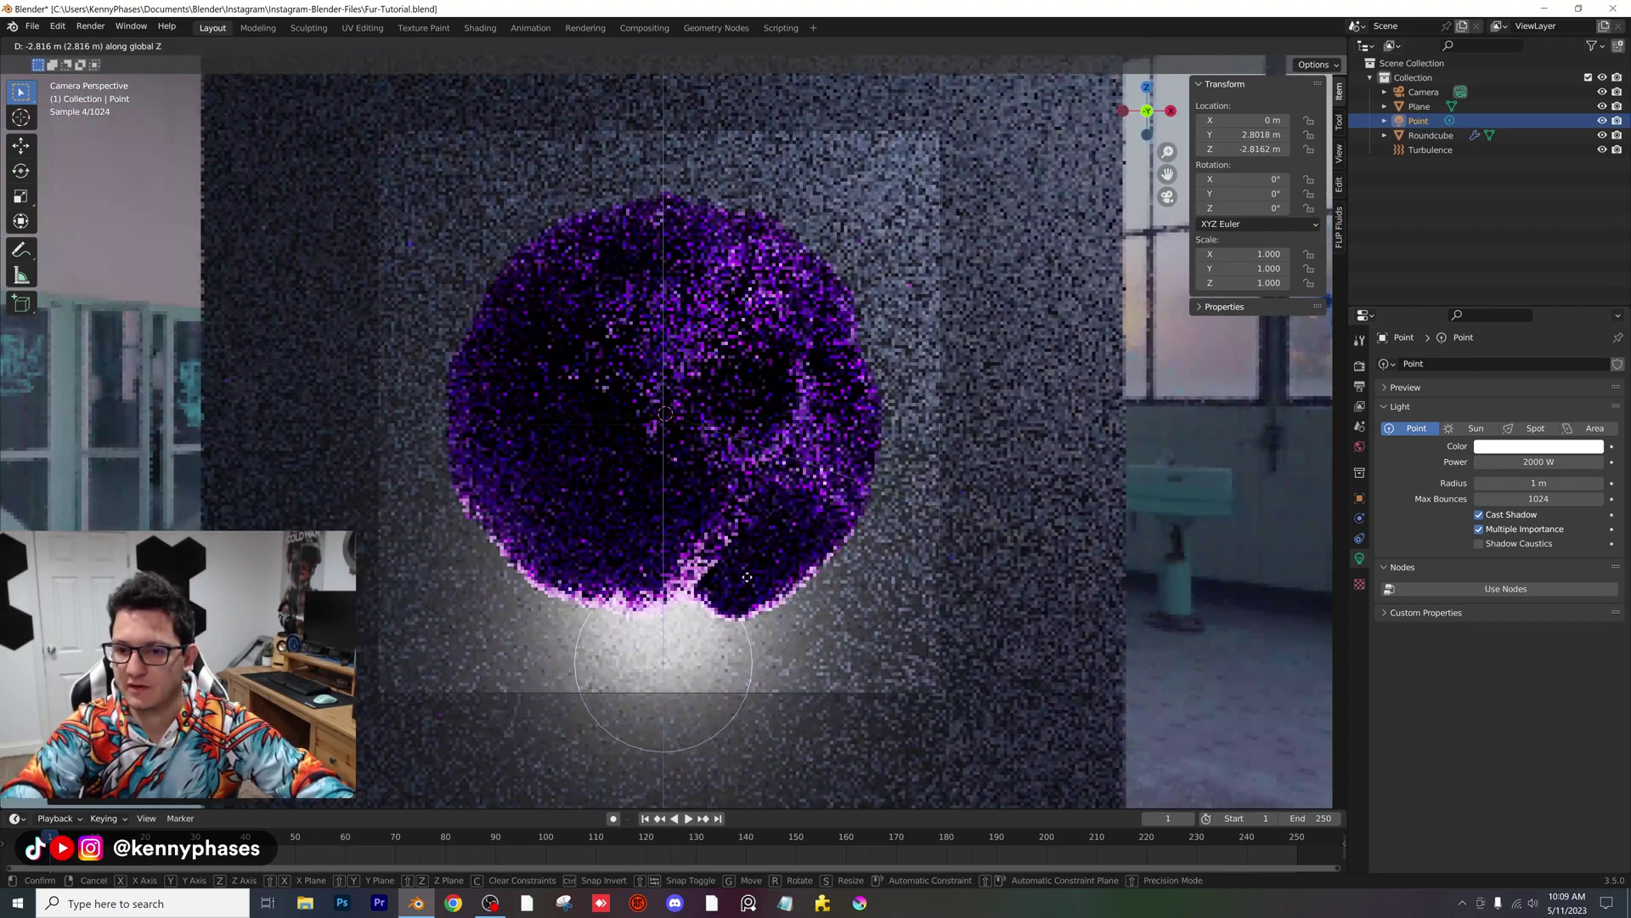
{"action": "left_click", "coordinate": [773, 623]}
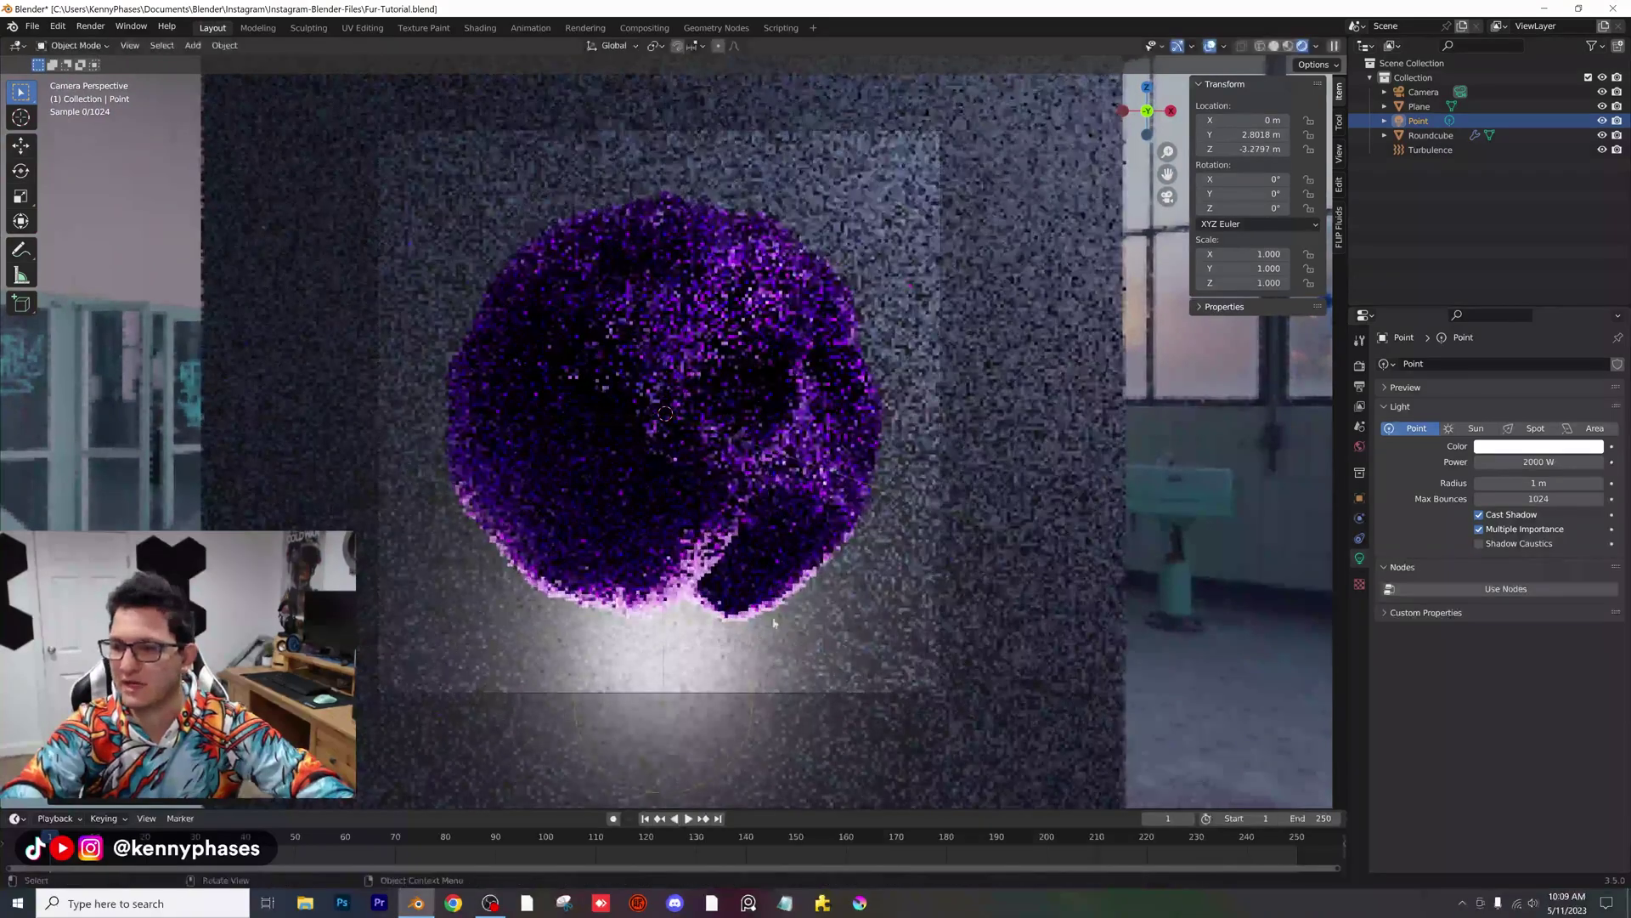
{"action": "double_click", "coordinate": [1542, 483]}
{"action": "type", "text": "2"}
{"action": "key", "text": "Return"}
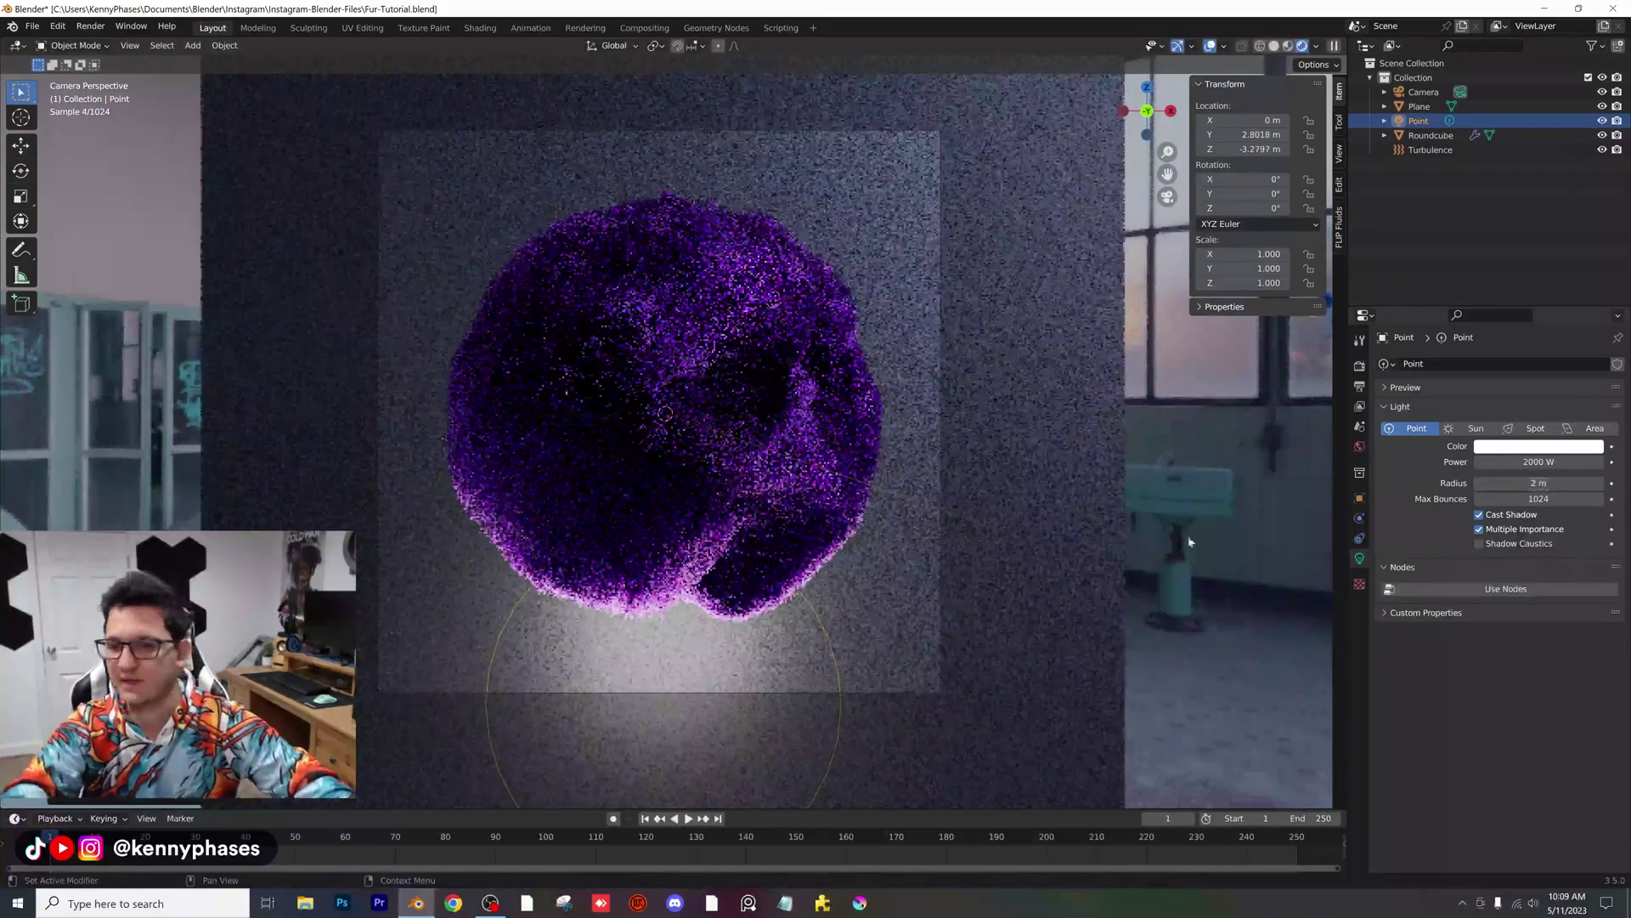
Step: Start duplicating the point light and zoom the view in and out
{"action": "key", "text": "shift+d"}
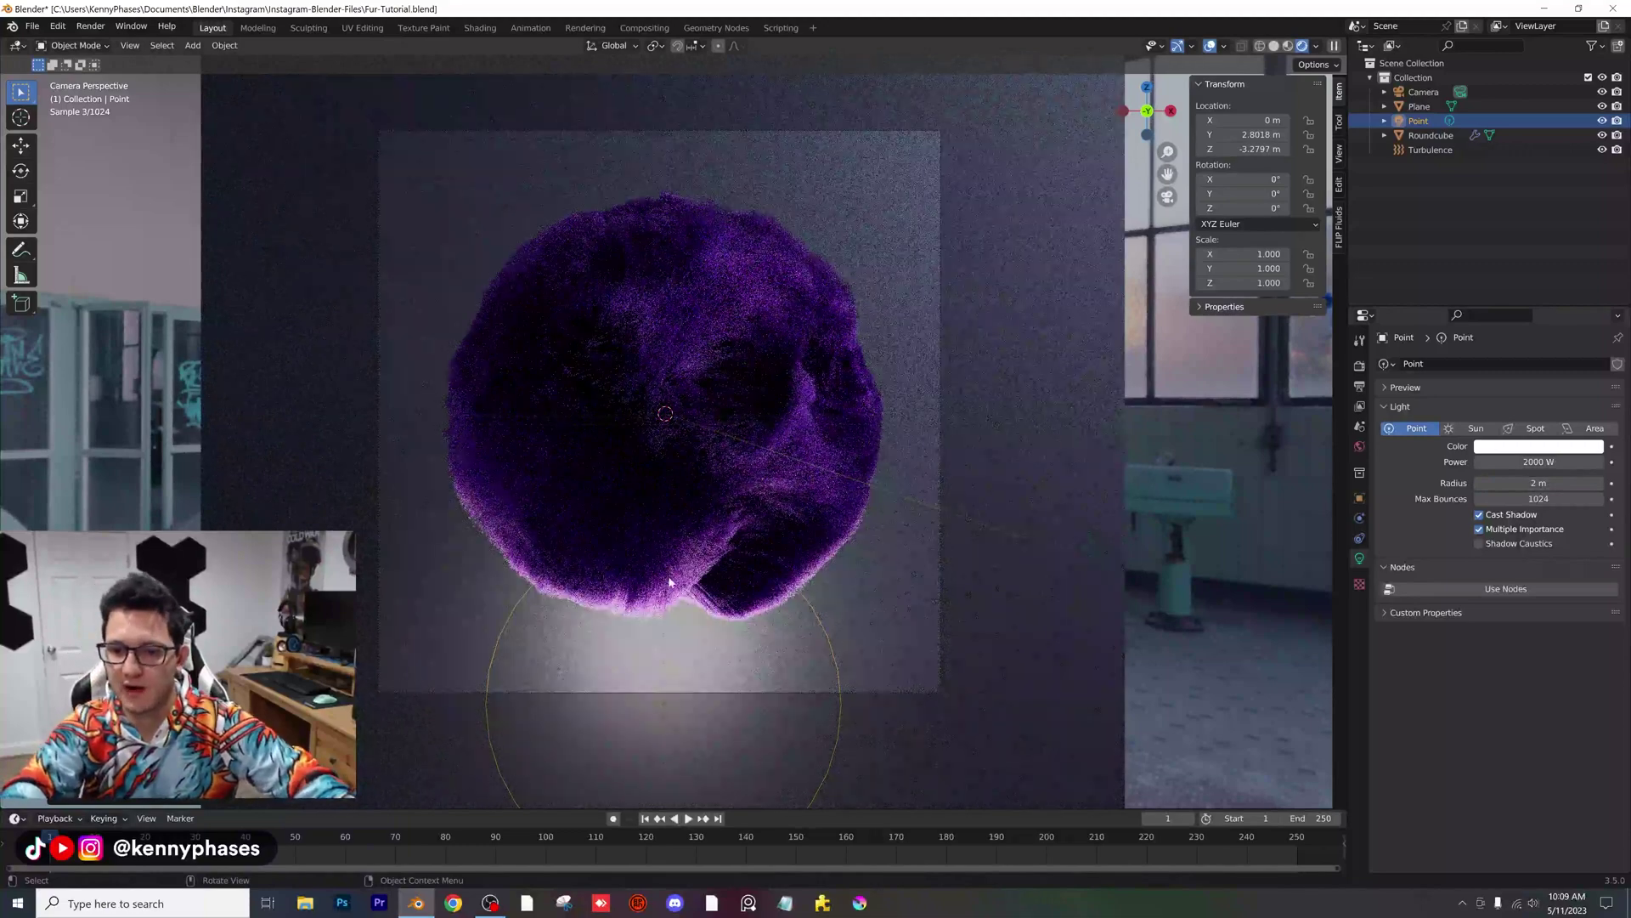
{"action": "scroll", "coordinate": [671, 644], "scroll_direction": "up", "scroll_amount": 6}
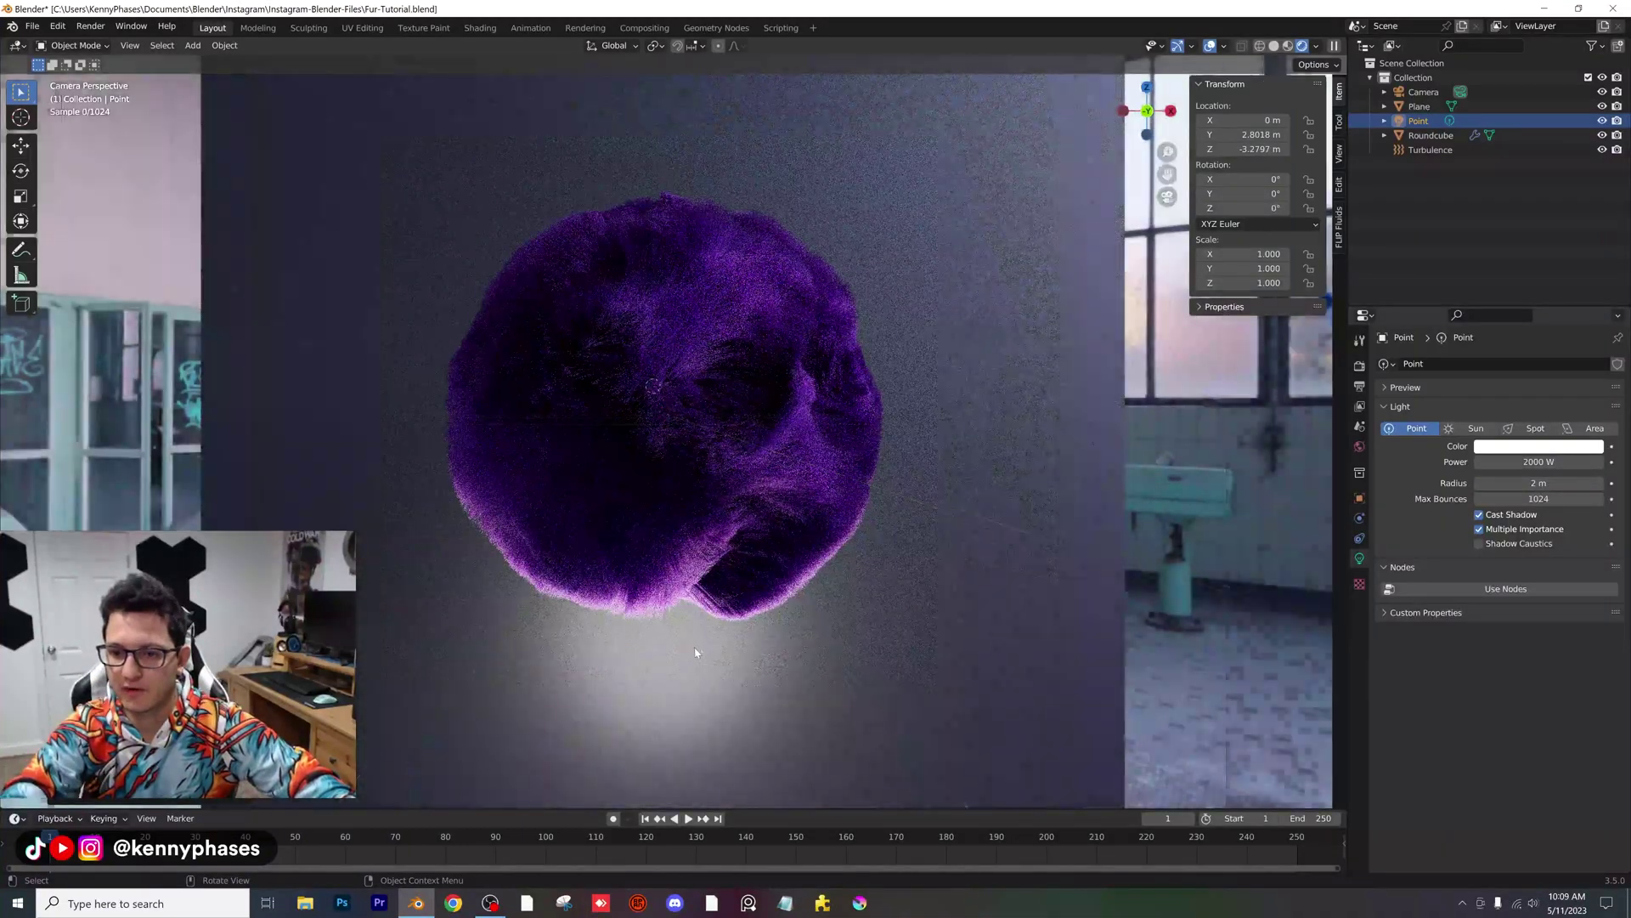
{"action": "scroll", "coordinate": [718, 219], "scroll_direction": "down", "scroll_amount": 4}
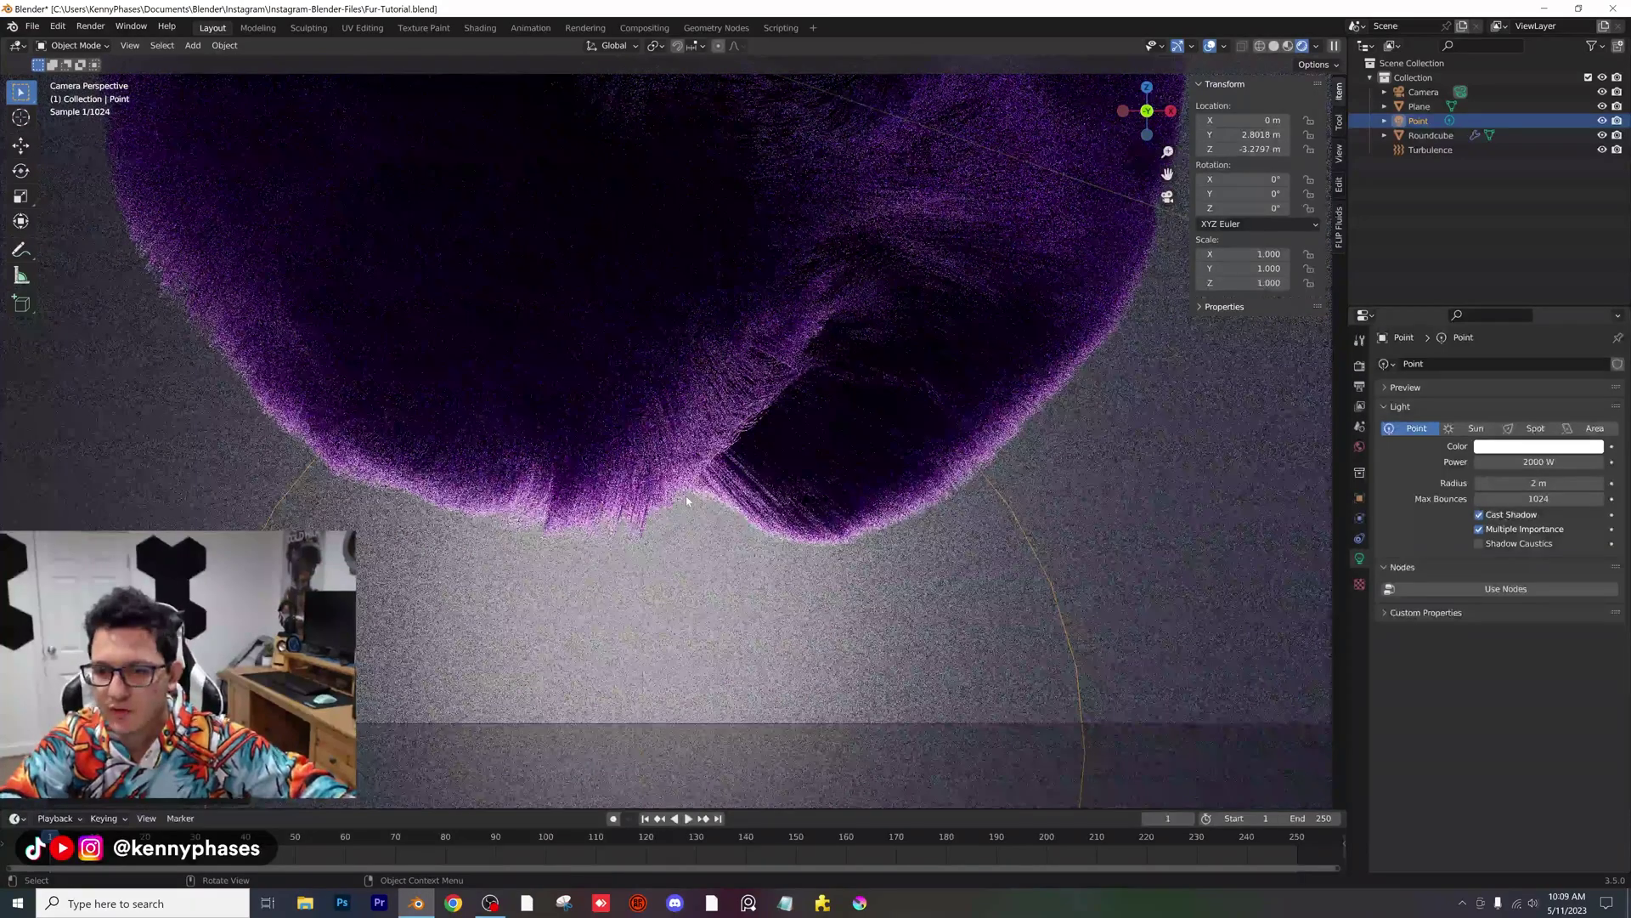
{"action": "scroll", "coordinate": [736, 344], "scroll_direction": "down", "scroll_amount": 3}
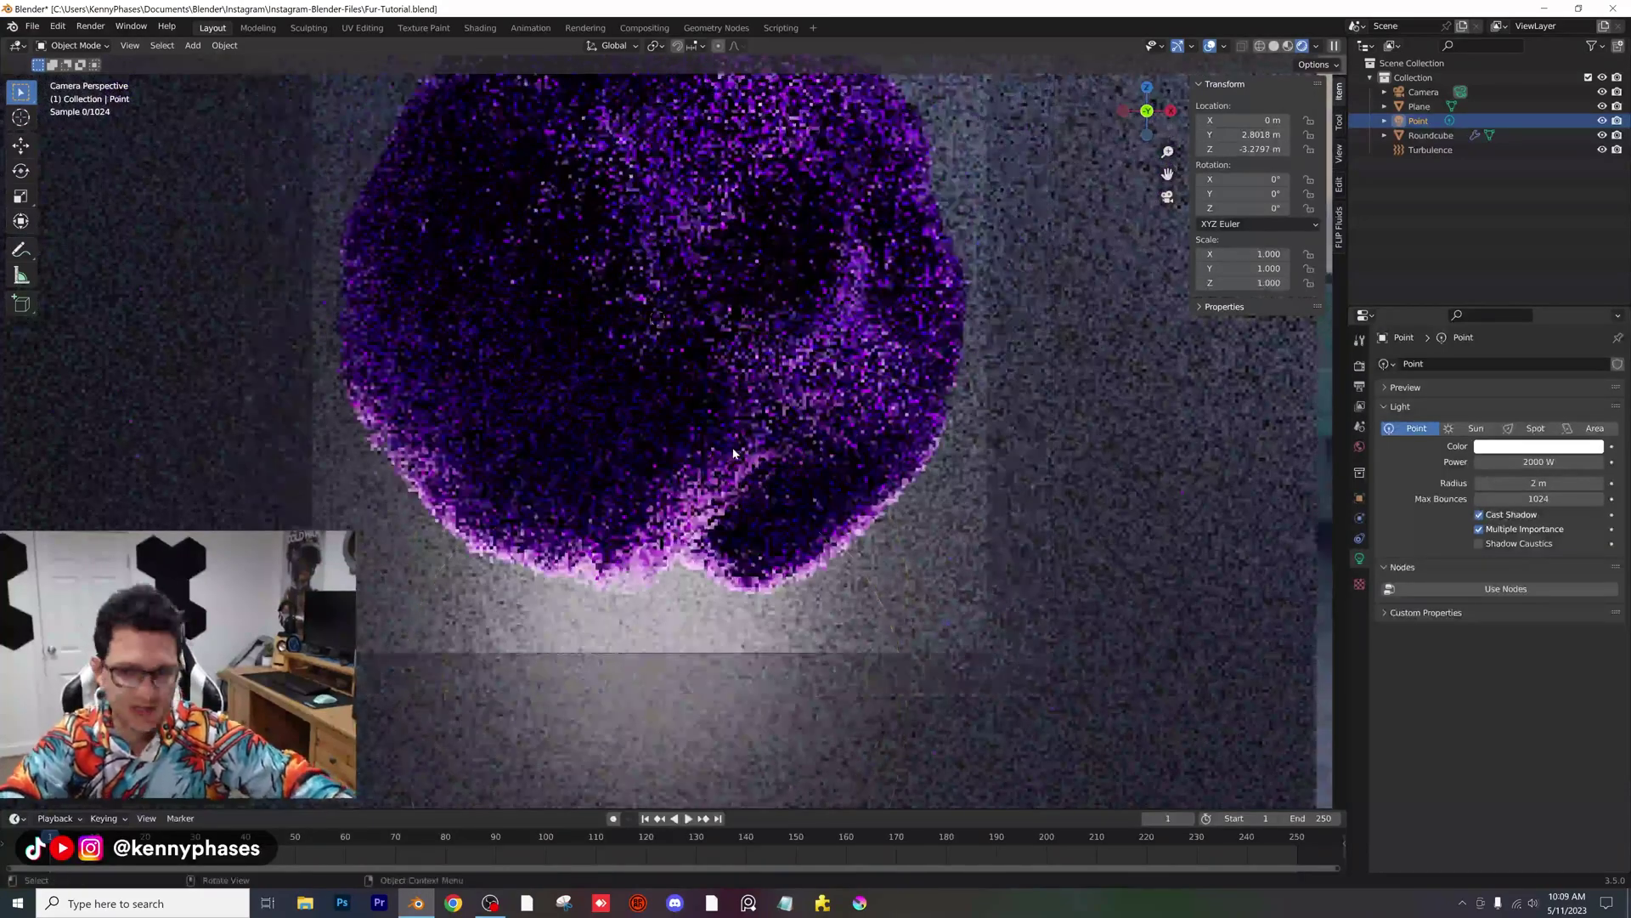
{"action": "scroll", "coordinate": [734, 453], "scroll_direction": "down", "scroll_amount": 3}
Step: Duplicate the point light up to Z 3.1569 m above the fur ball and tint it light blue
{"action": "left_click", "coordinate": [1274, 46]}
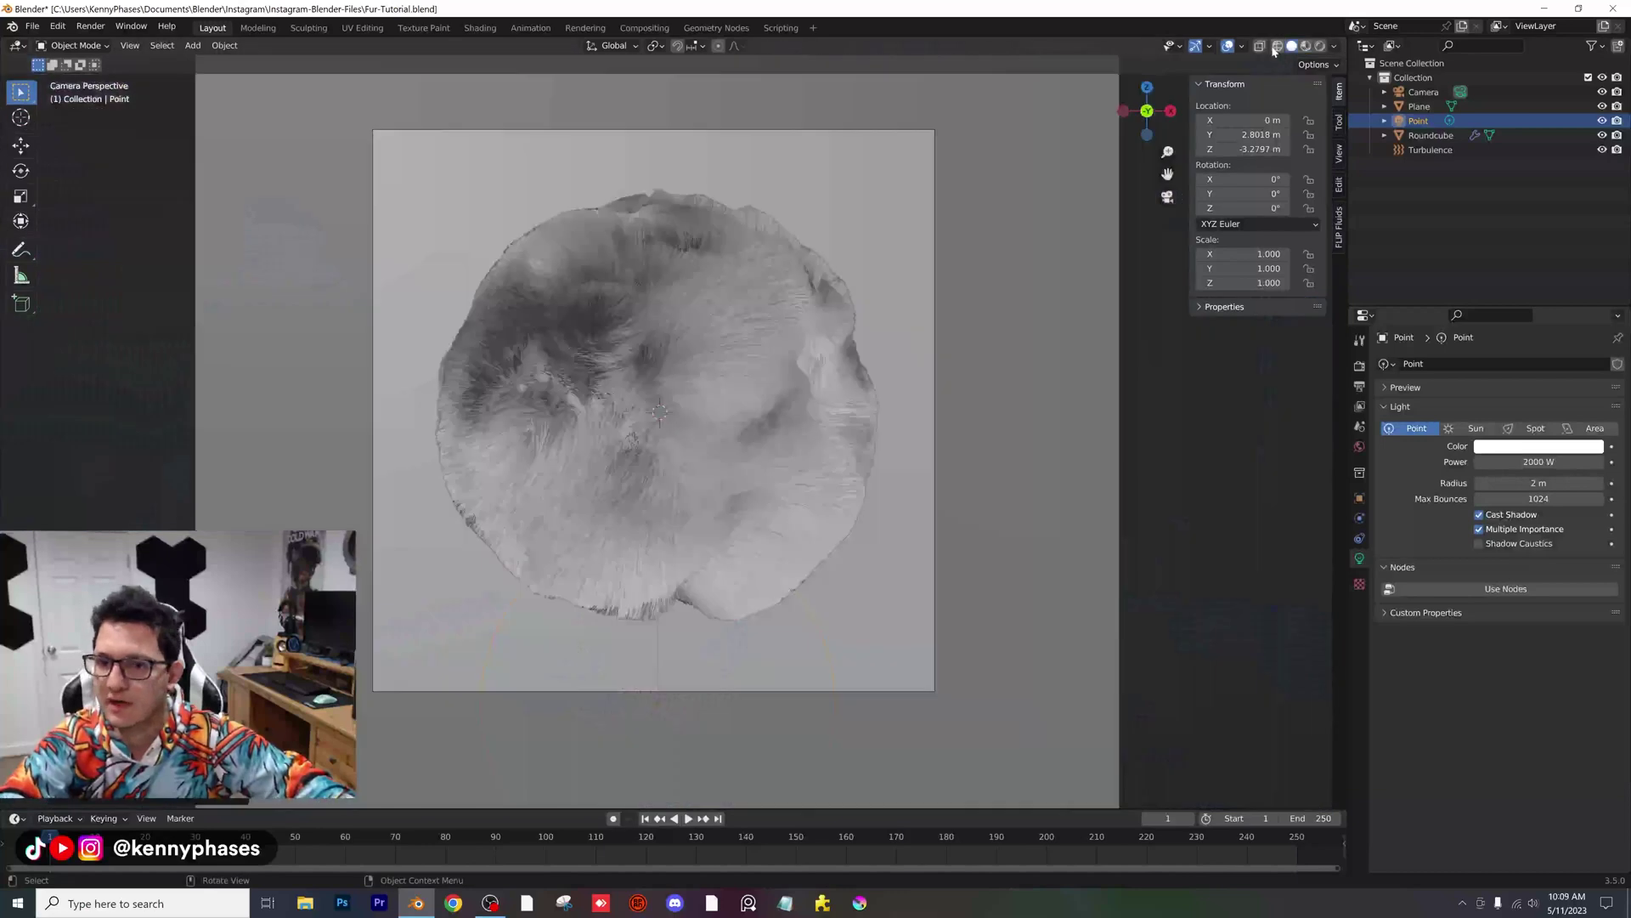
{"action": "scroll", "coordinate": [662, 608], "scroll_direction": "down", "scroll_amount": 2}
{"action": "key", "text": "shift+d"}
{"action": "key", "text": "z"}
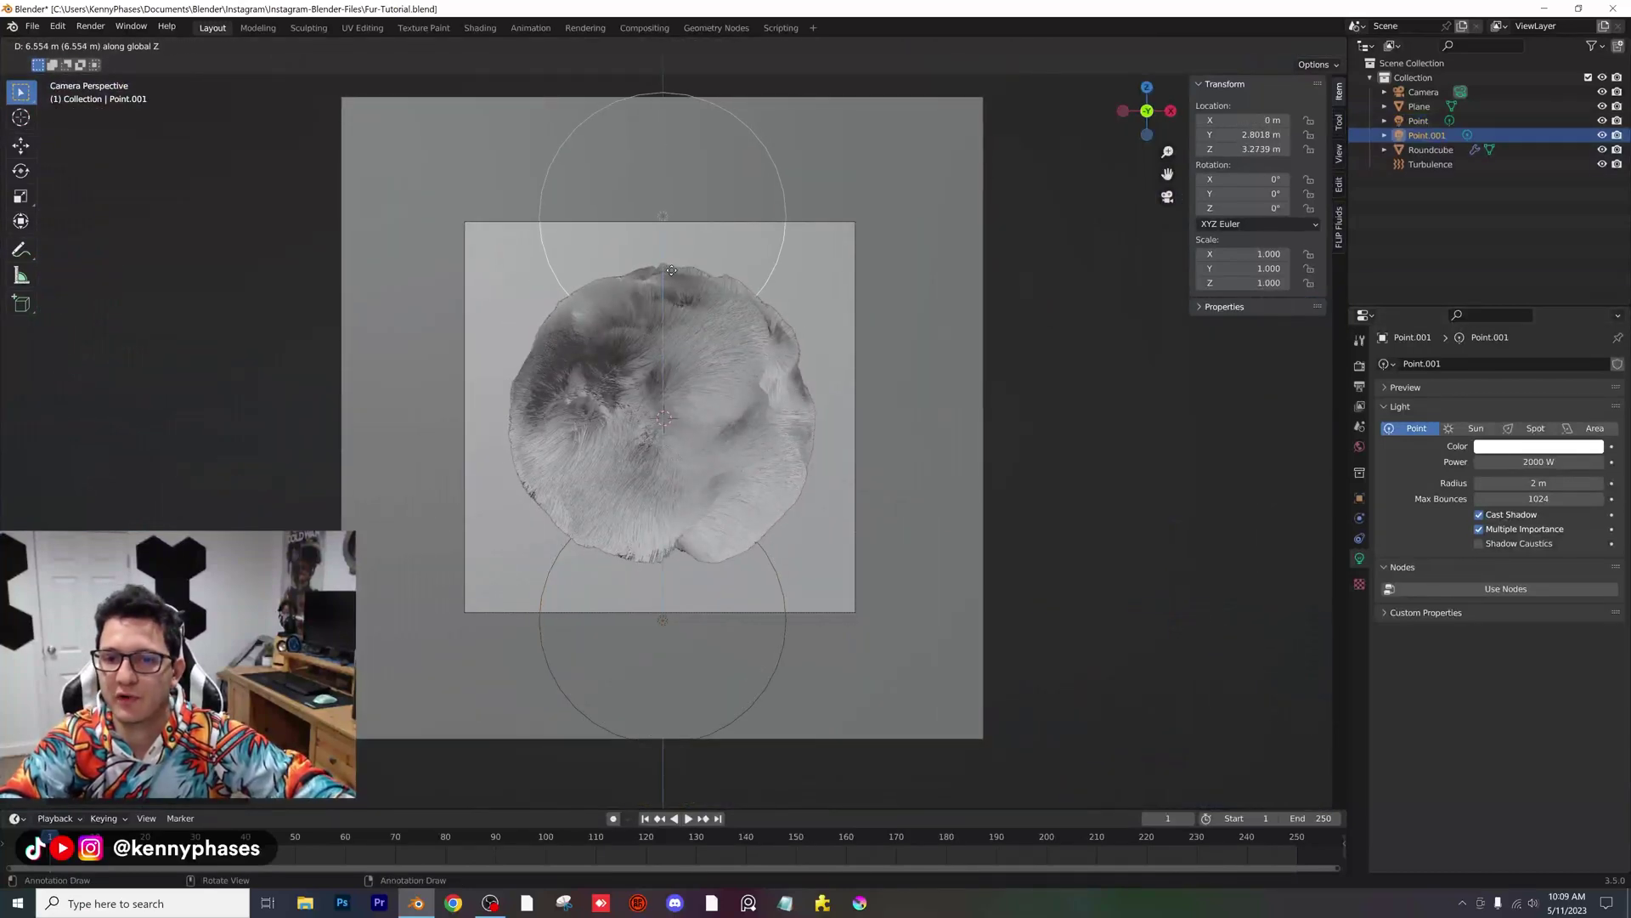
{"action": "left_click", "coordinate": [673, 277]}
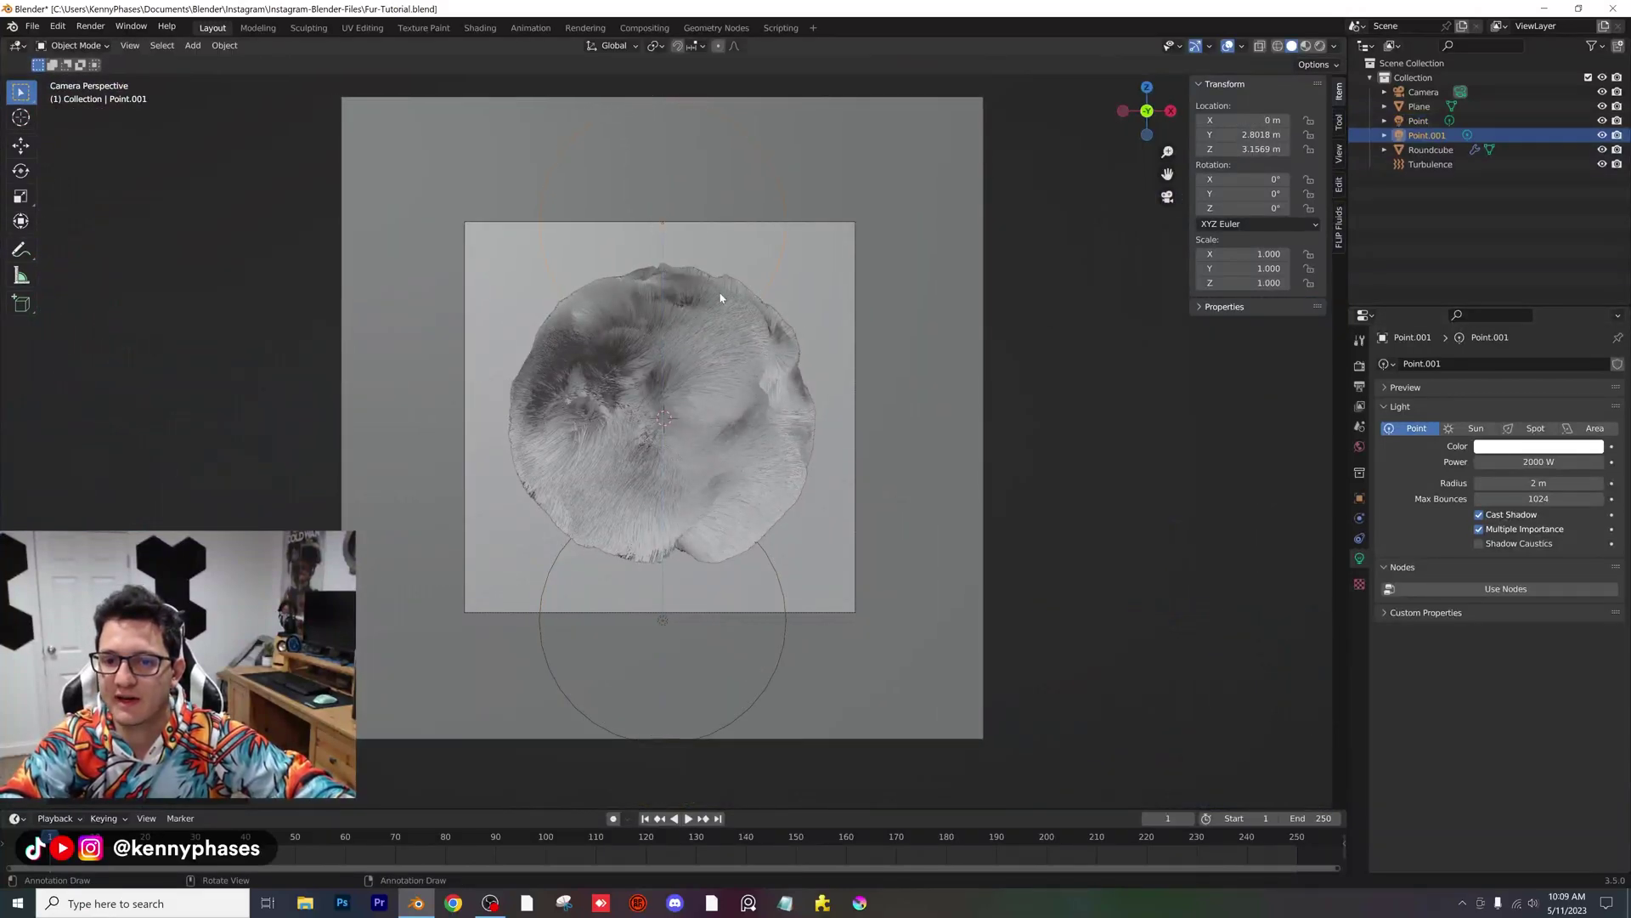
{"action": "left_click", "coordinate": [1575, 450]}
{"action": "left_click_drag", "start_coordinate": [1530, 306], "coordinate": [1534, 298]}
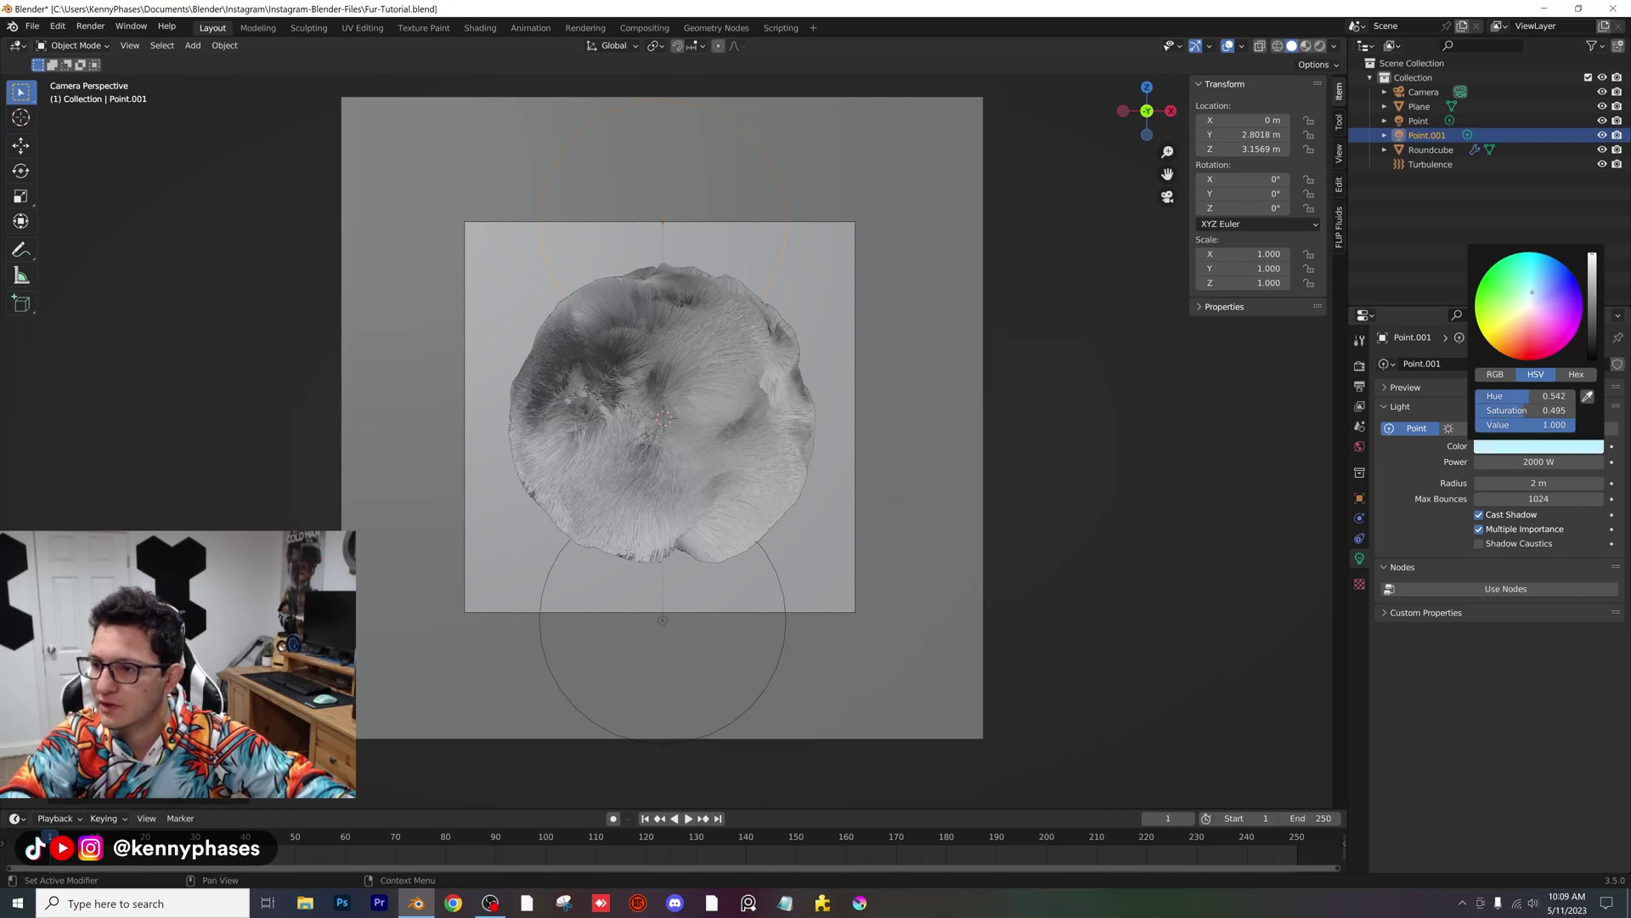
Step: Tint the lower point light a light peach (Hue 0.054, Saturation 0.255)
{"action": "left_click", "coordinate": [671, 627]}
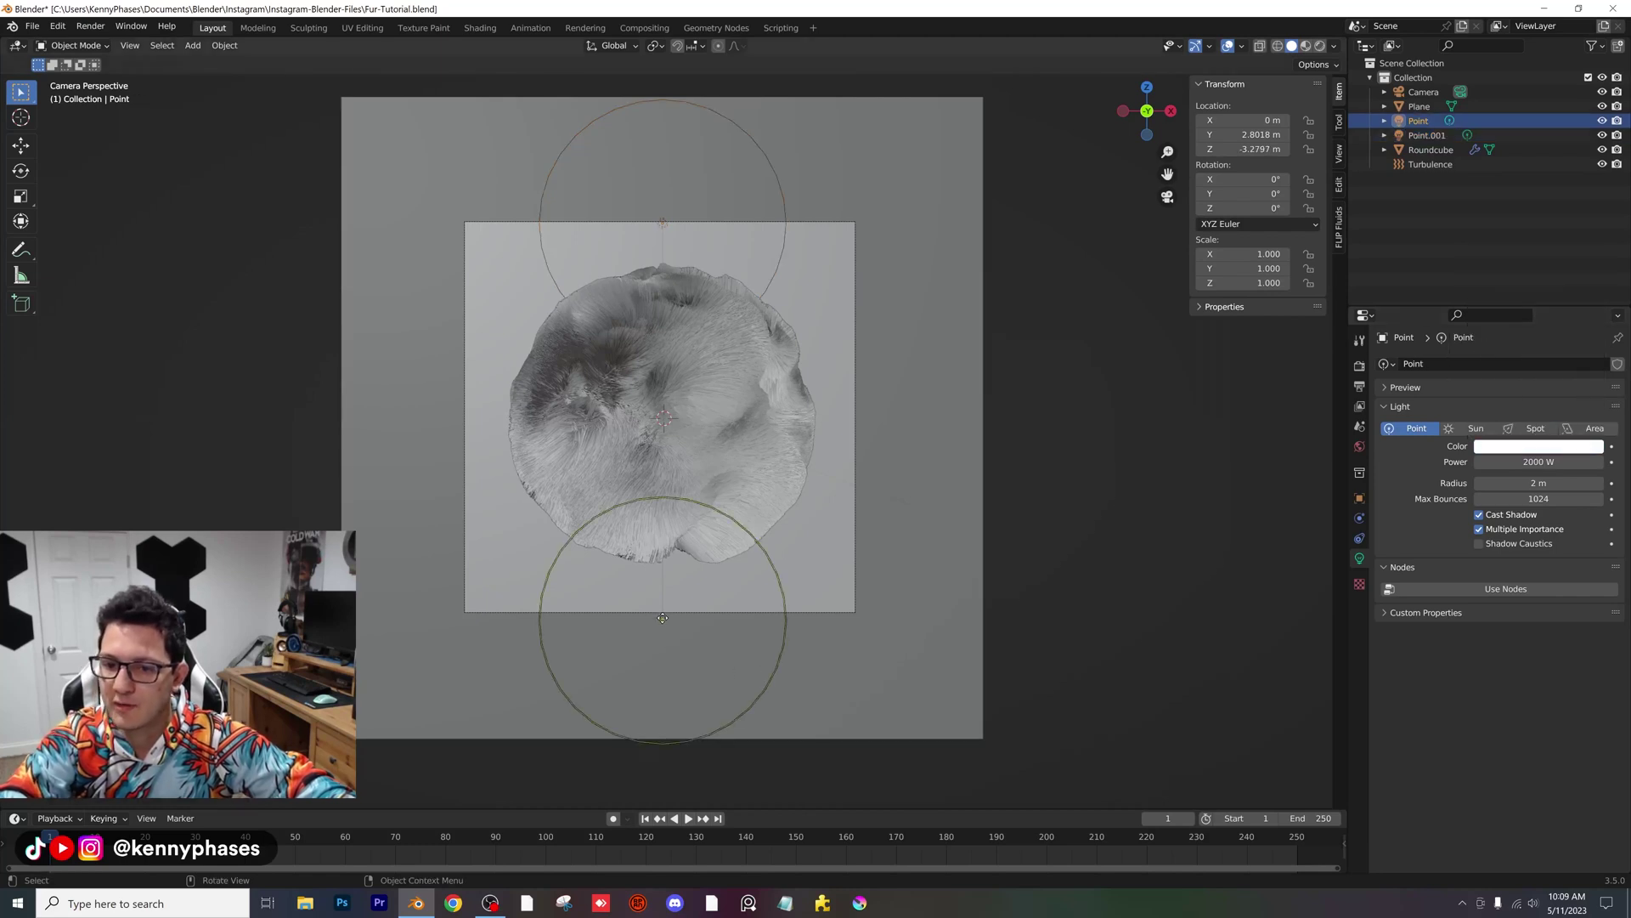
{"action": "left_click", "coordinate": [1527, 448]}
{"action": "left_click_drag", "start_coordinate": [1541, 305], "coordinate": [1526, 312]}
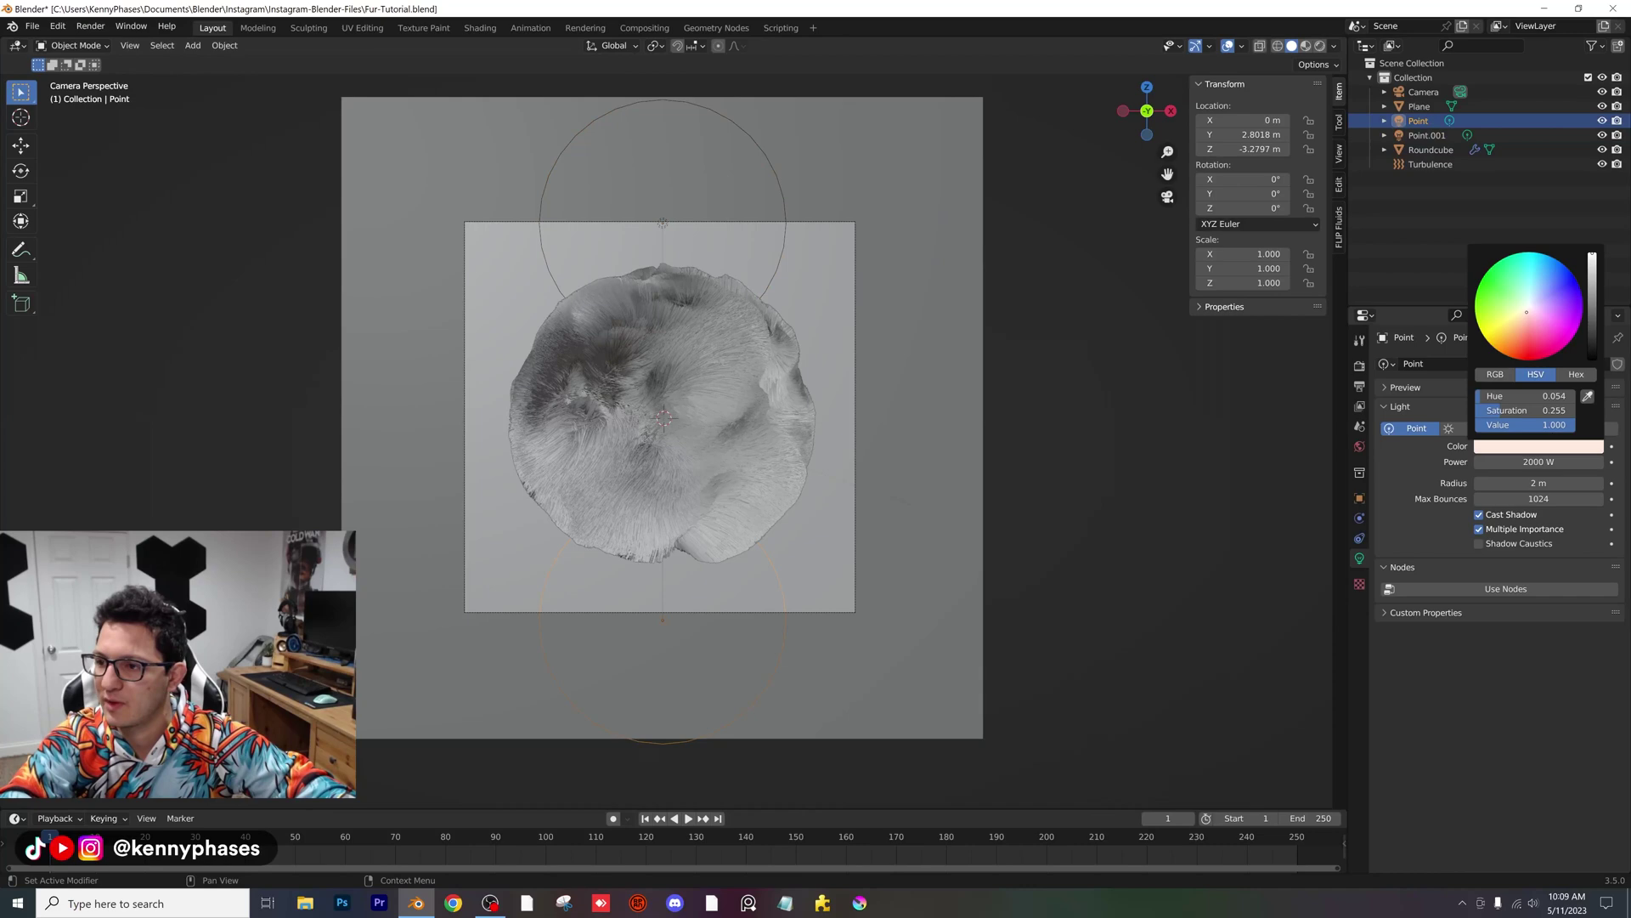
{"action": "scroll", "coordinate": [819, 449], "scroll_direction": "down", "scroll_amount": 2}
{"action": "middle_click_drag", "start_coordinate": [819, 449], "coordinate": [809, 539]}
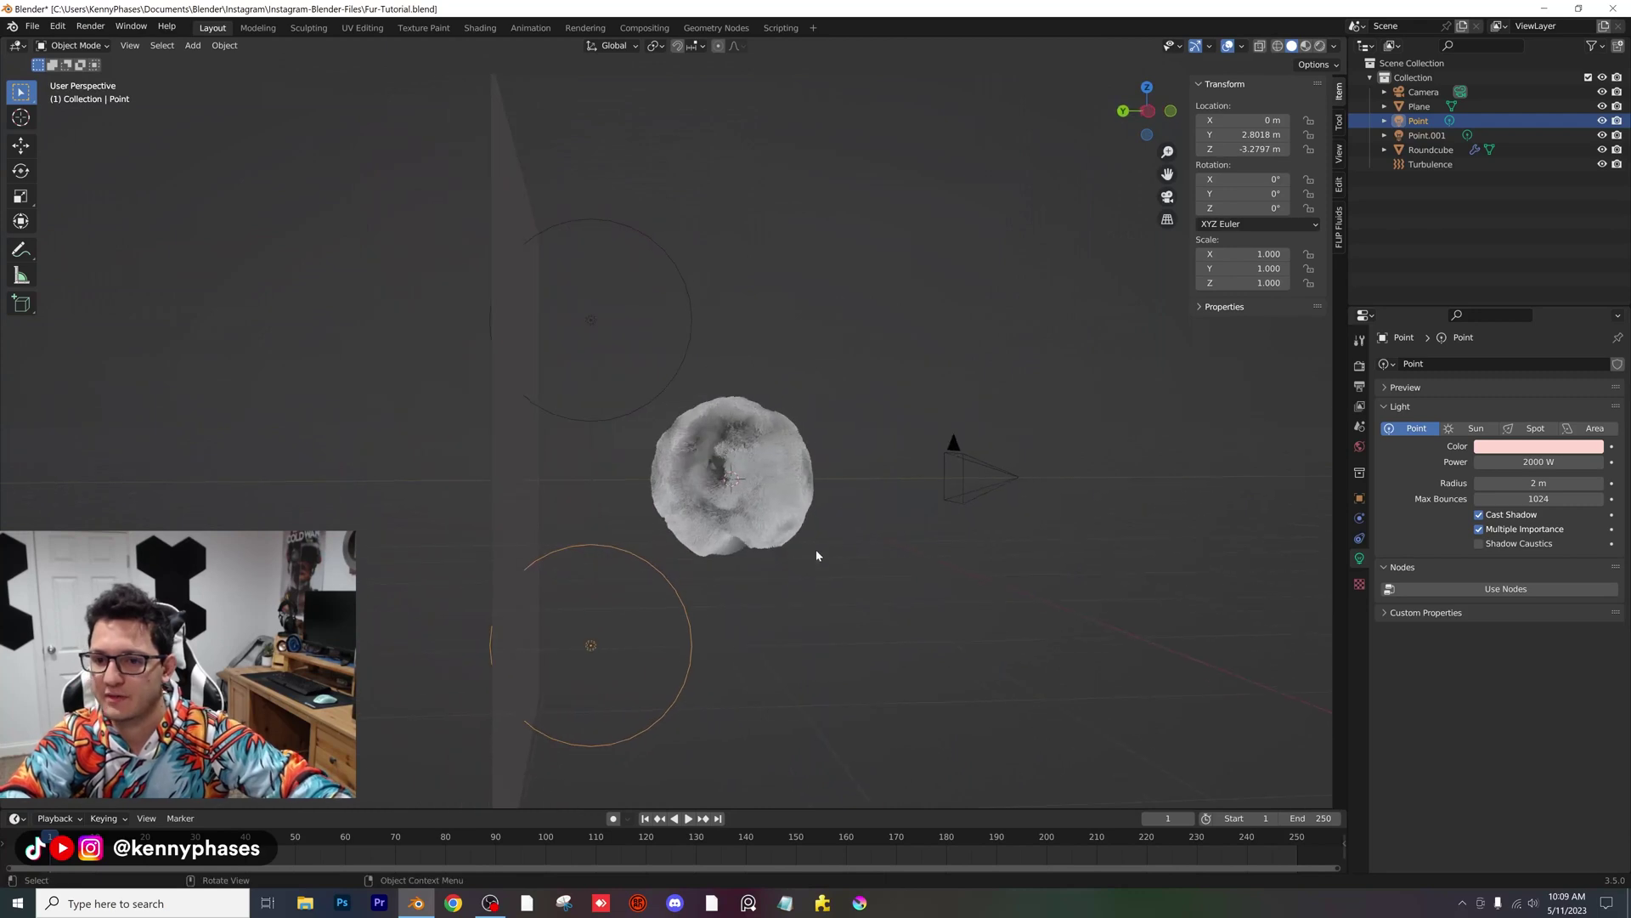
Step: In Left view, duplicate the lower light as Point.002 and place the copy up and to the side
{"action": "left_click", "coordinate": [1148, 111]}
{"action": "key", "text": "shift+d"}
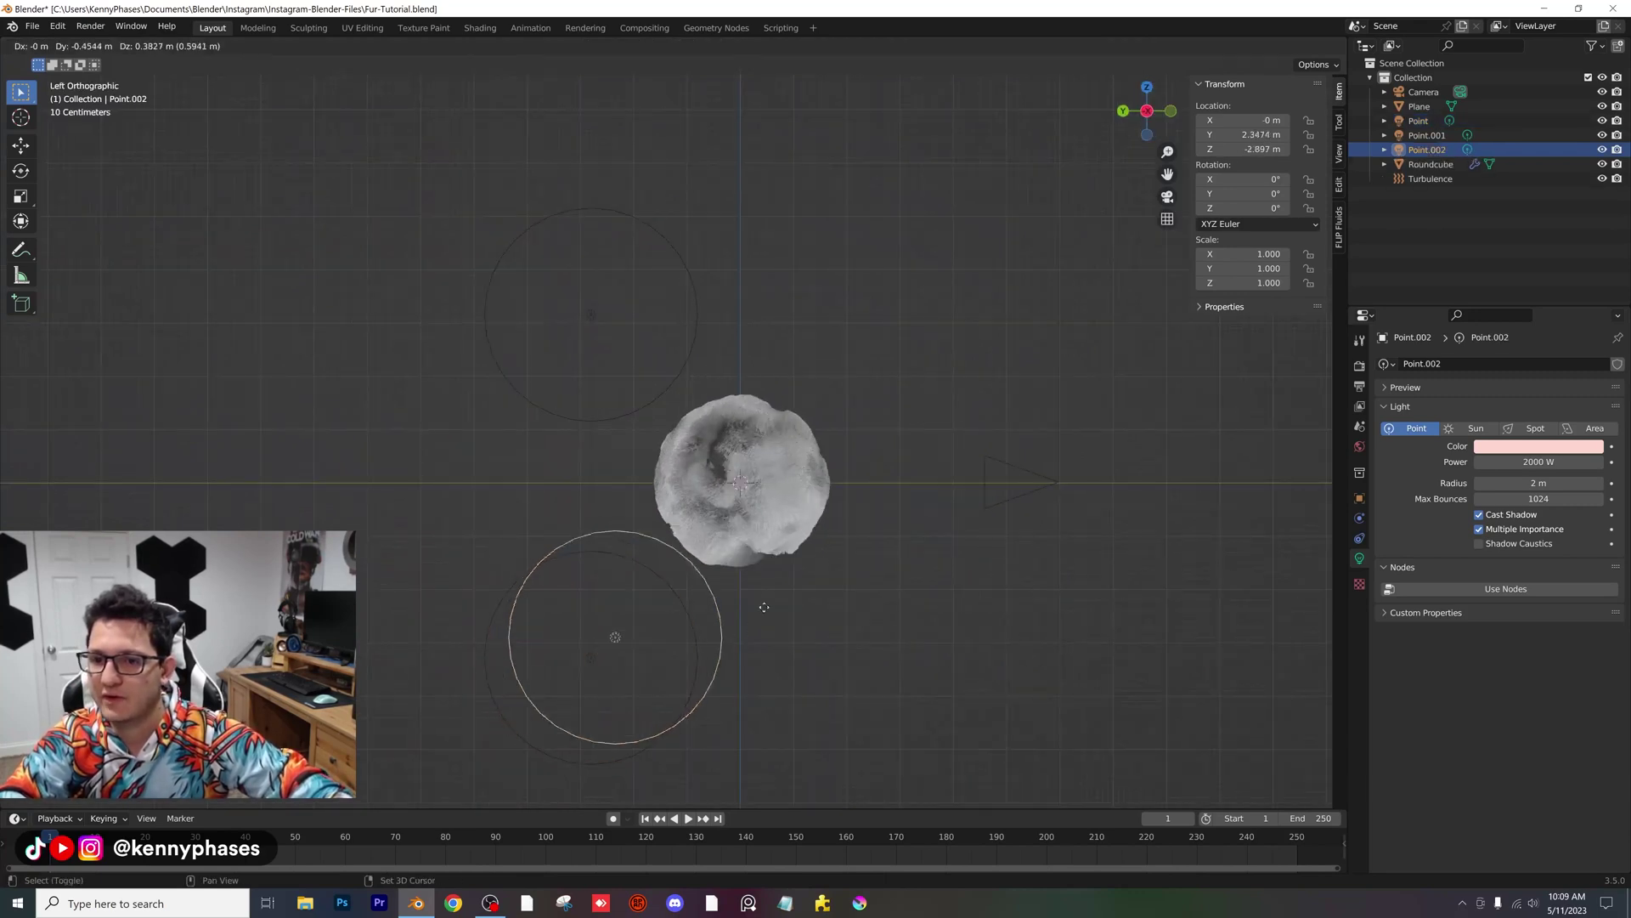
{"action": "left_click", "coordinate": [1071, 312]}
{"action": "middle_click_drag", "start_coordinate": [931, 453], "coordinate": [867, 473]}
{"action": "middle_click_drag", "start_coordinate": [954, 391], "coordinate": [1062, 459]}
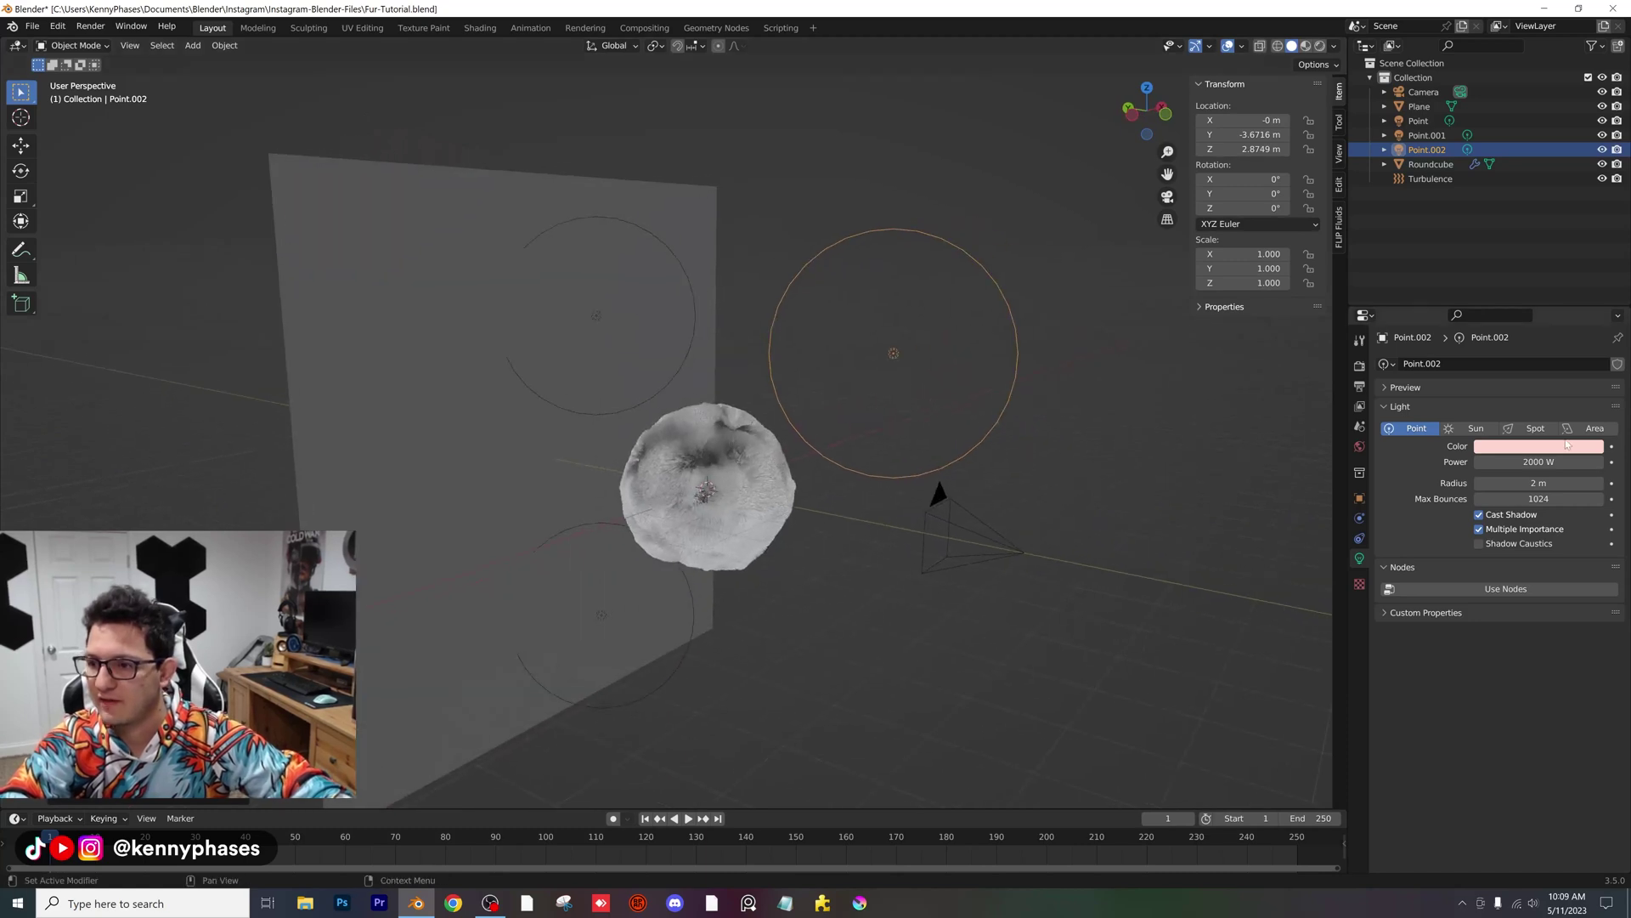
Step: Make Point.002 white with a 3 m radius
{"action": "left_click", "coordinate": [1564, 445]}
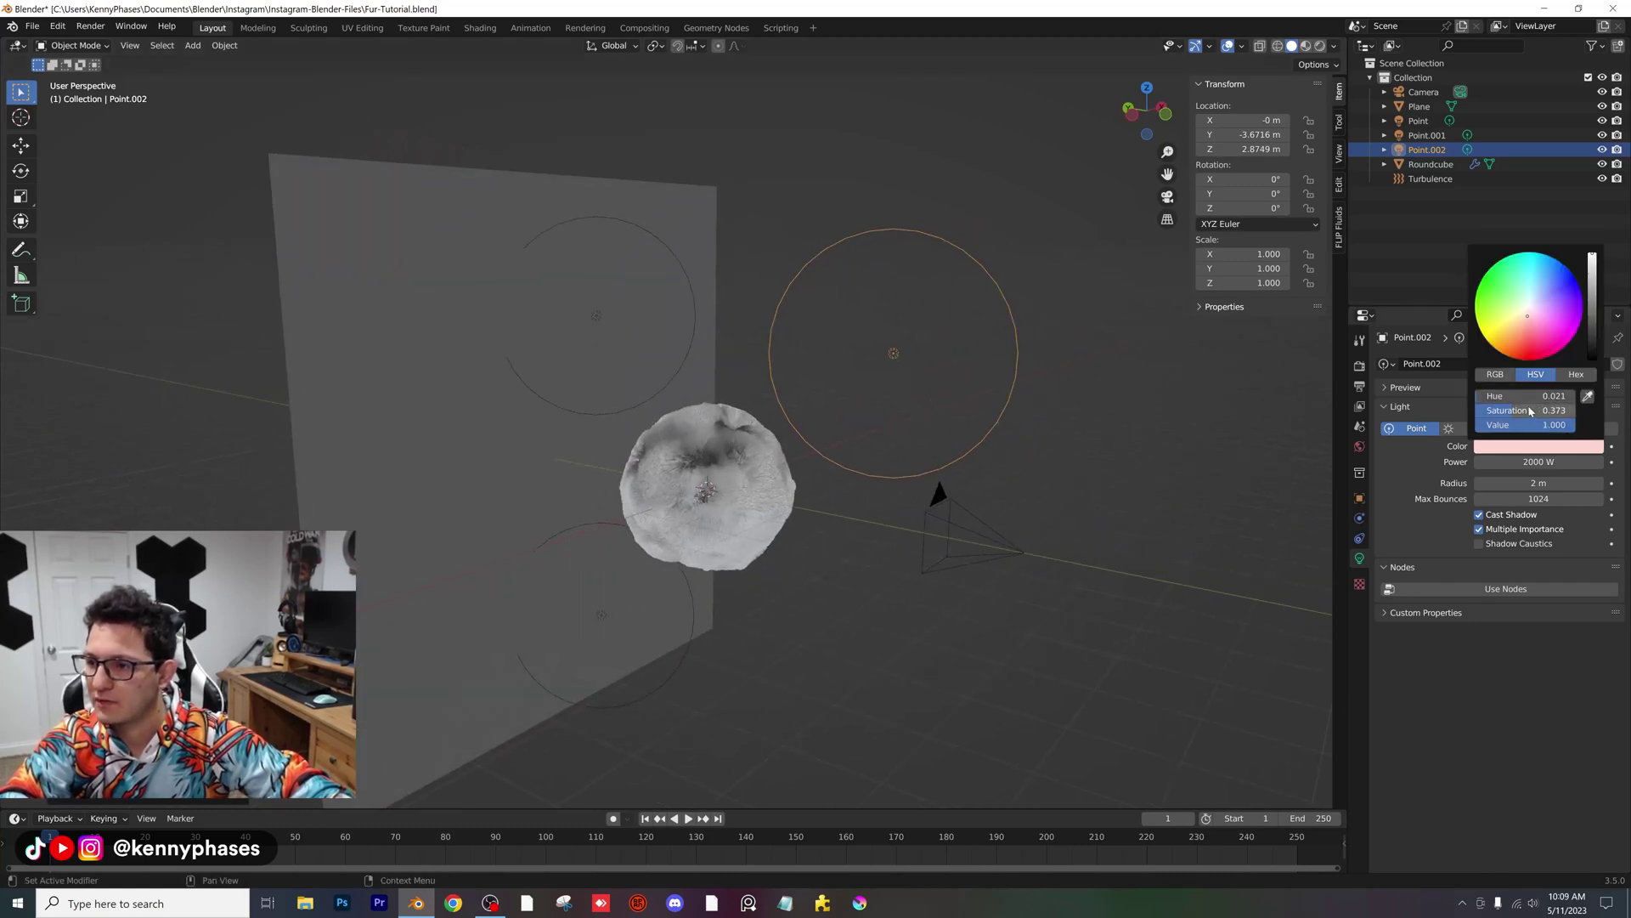
{"action": "left_click_drag", "start_coordinate": [1532, 411], "coordinate": [1457, 415]}
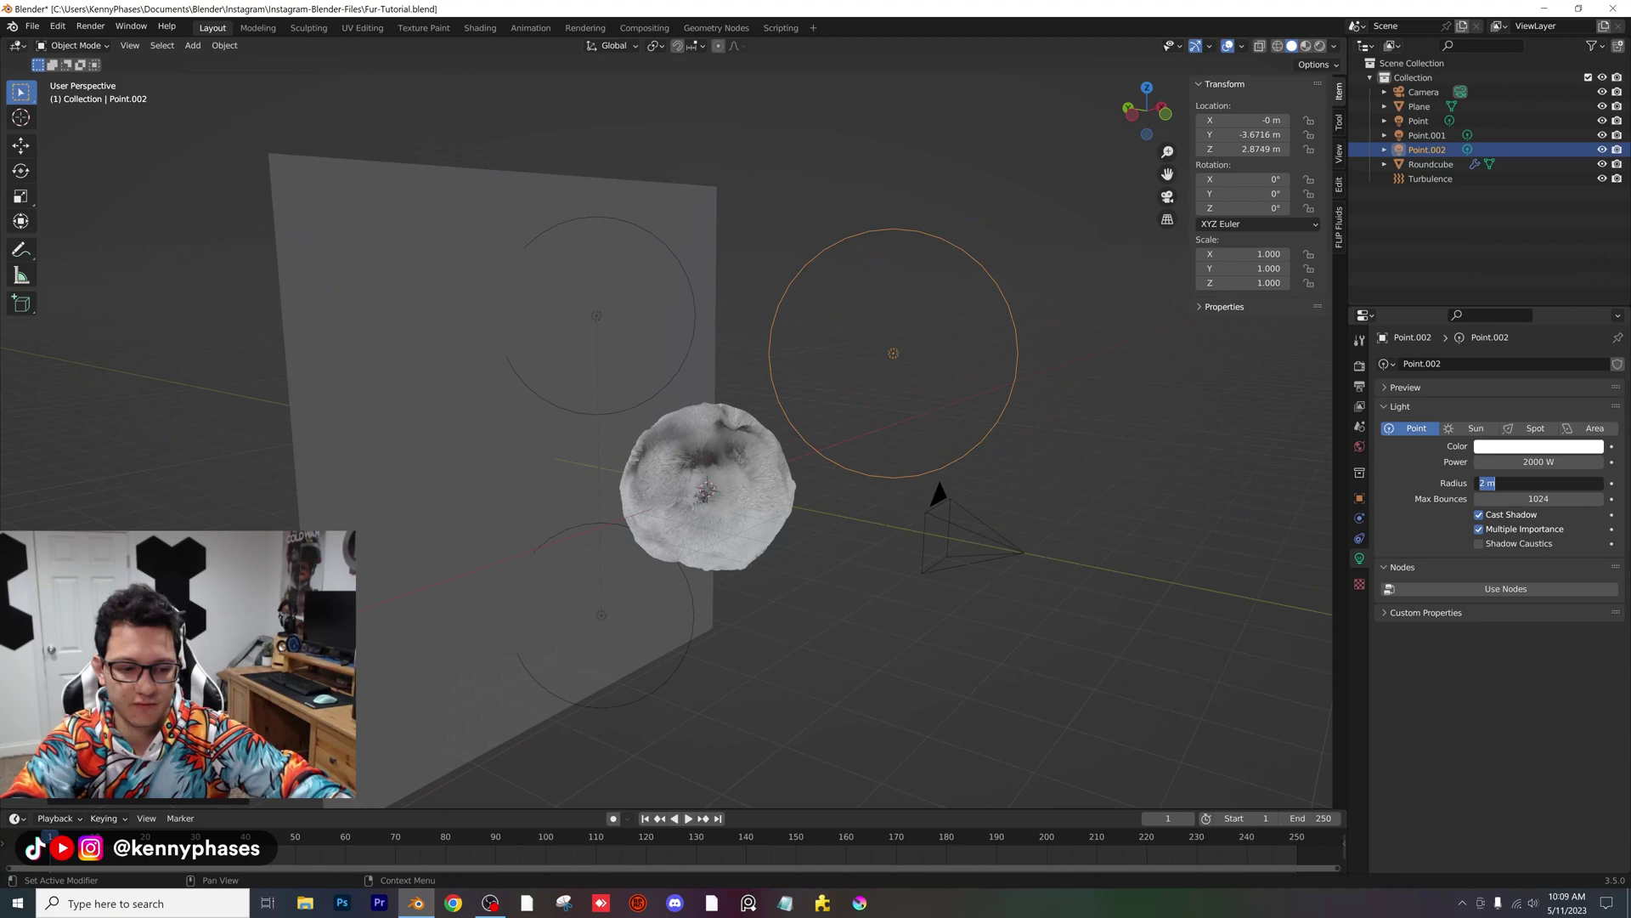
{"action": "type", "text": "3"}
{"action": "key", "text": "Return"}
{"action": "middle_click_drag", "start_coordinate": [1078, 419], "coordinate": [1100, 442]}
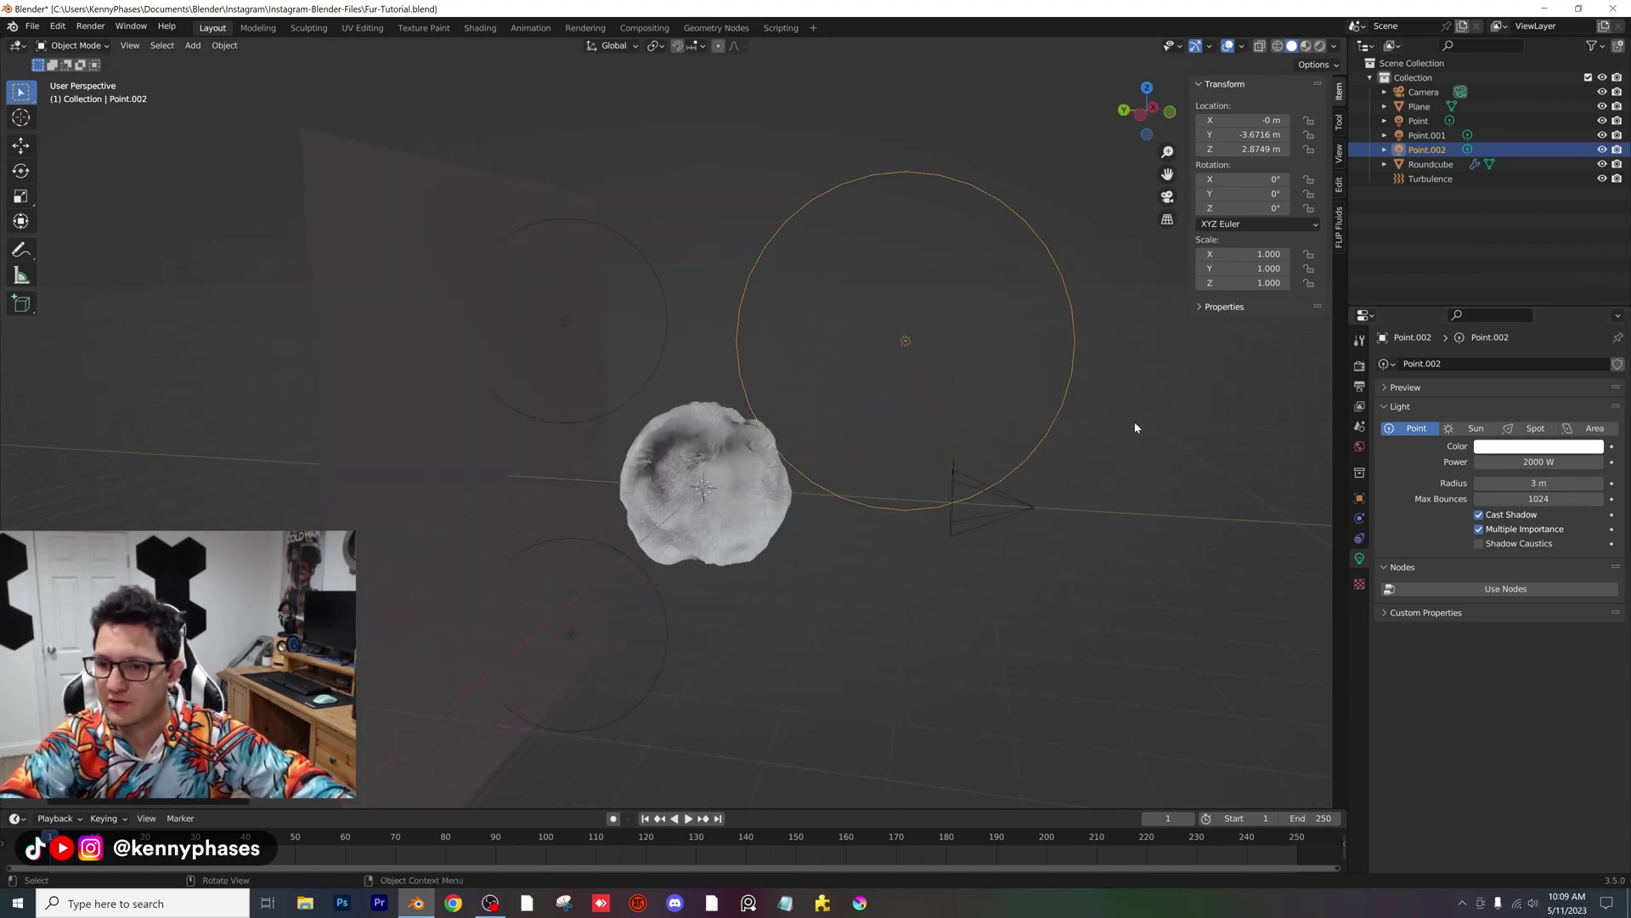
Step: Move Point.002 higher and behind to Y -4.6043 m, Z 3.3372 m, then save Fur-Tutorial.blend
{"action": "left_click", "coordinate": [1140, 114]}
{"action": "key", "text": "g"}
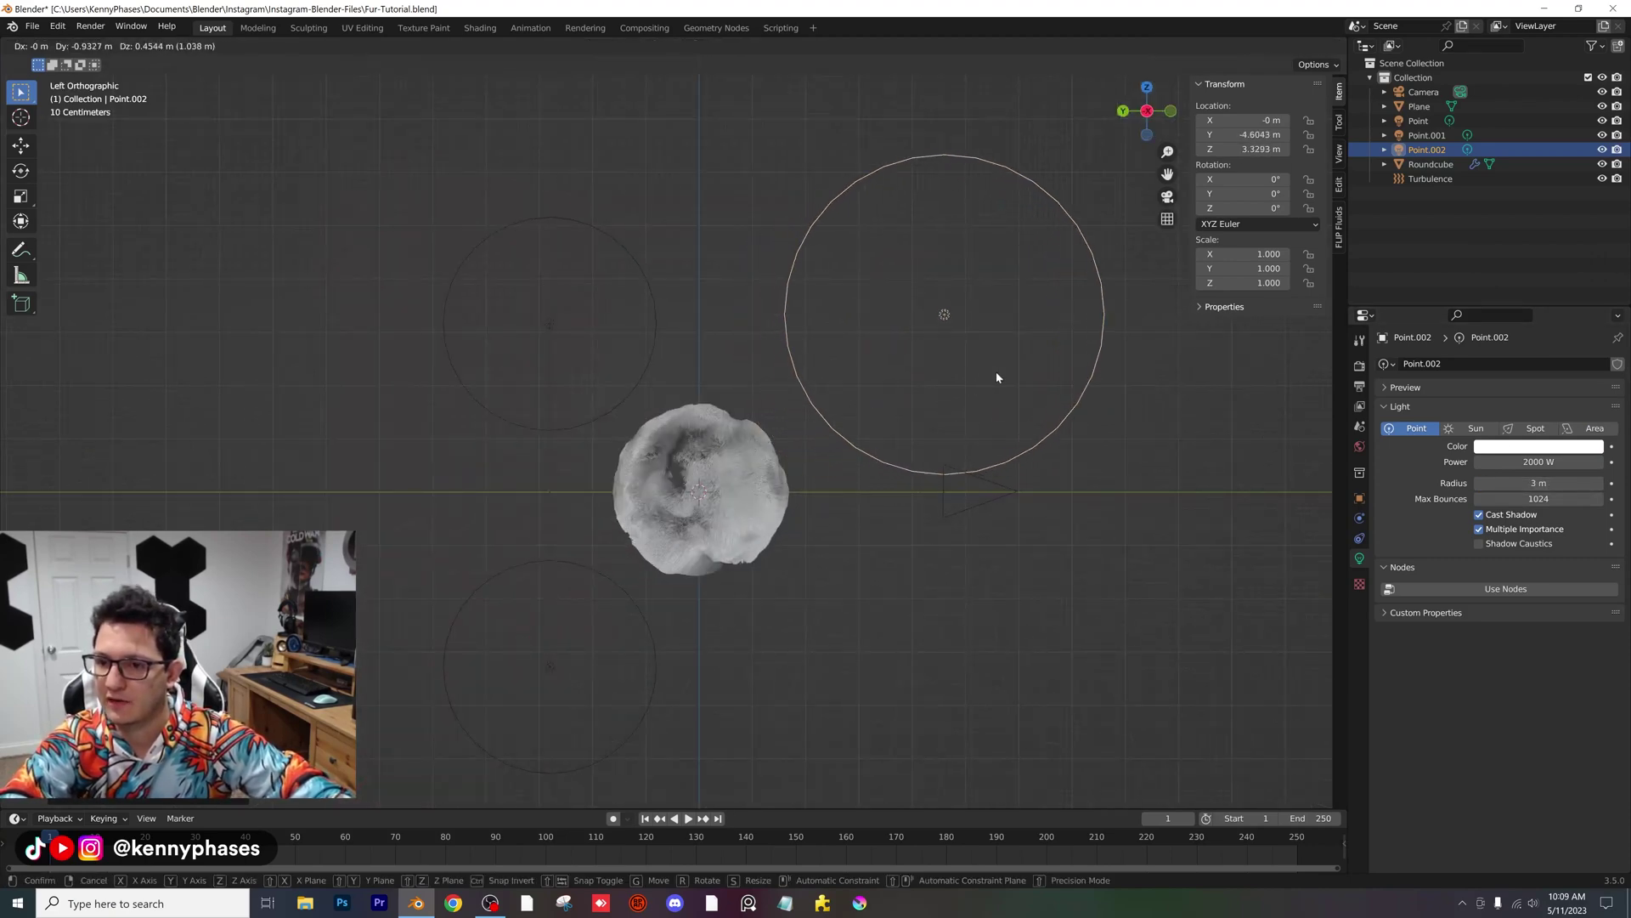
{"action": "left_click", "coordinate": [998, 372]}
{"action": "left_click", "coordinate": [1170, 409]}
{"action": "key", "text": "KP_0"}
{"action": "key", "text": "ctrl+s"}
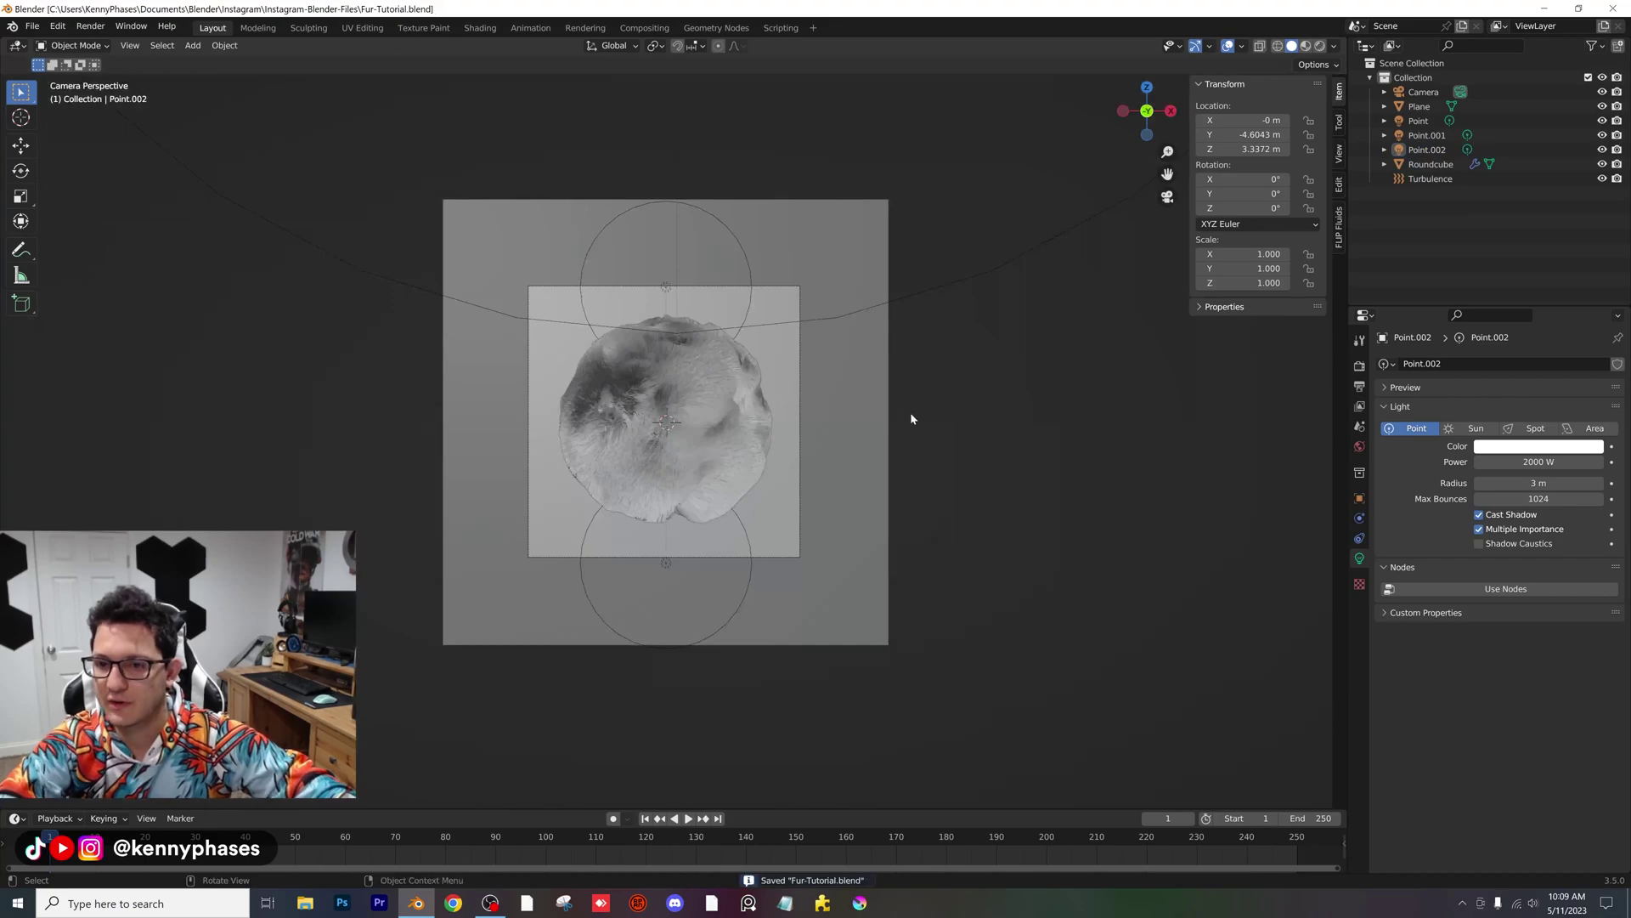
Step: In rendered preview, raise the backdrop plane's Metallic to 0.799
{"action": "key", "text": "z"}
{"action": "scroll", "coordinate": [673, 427], "scroll_direction": "up", "scroll_amount": 2}
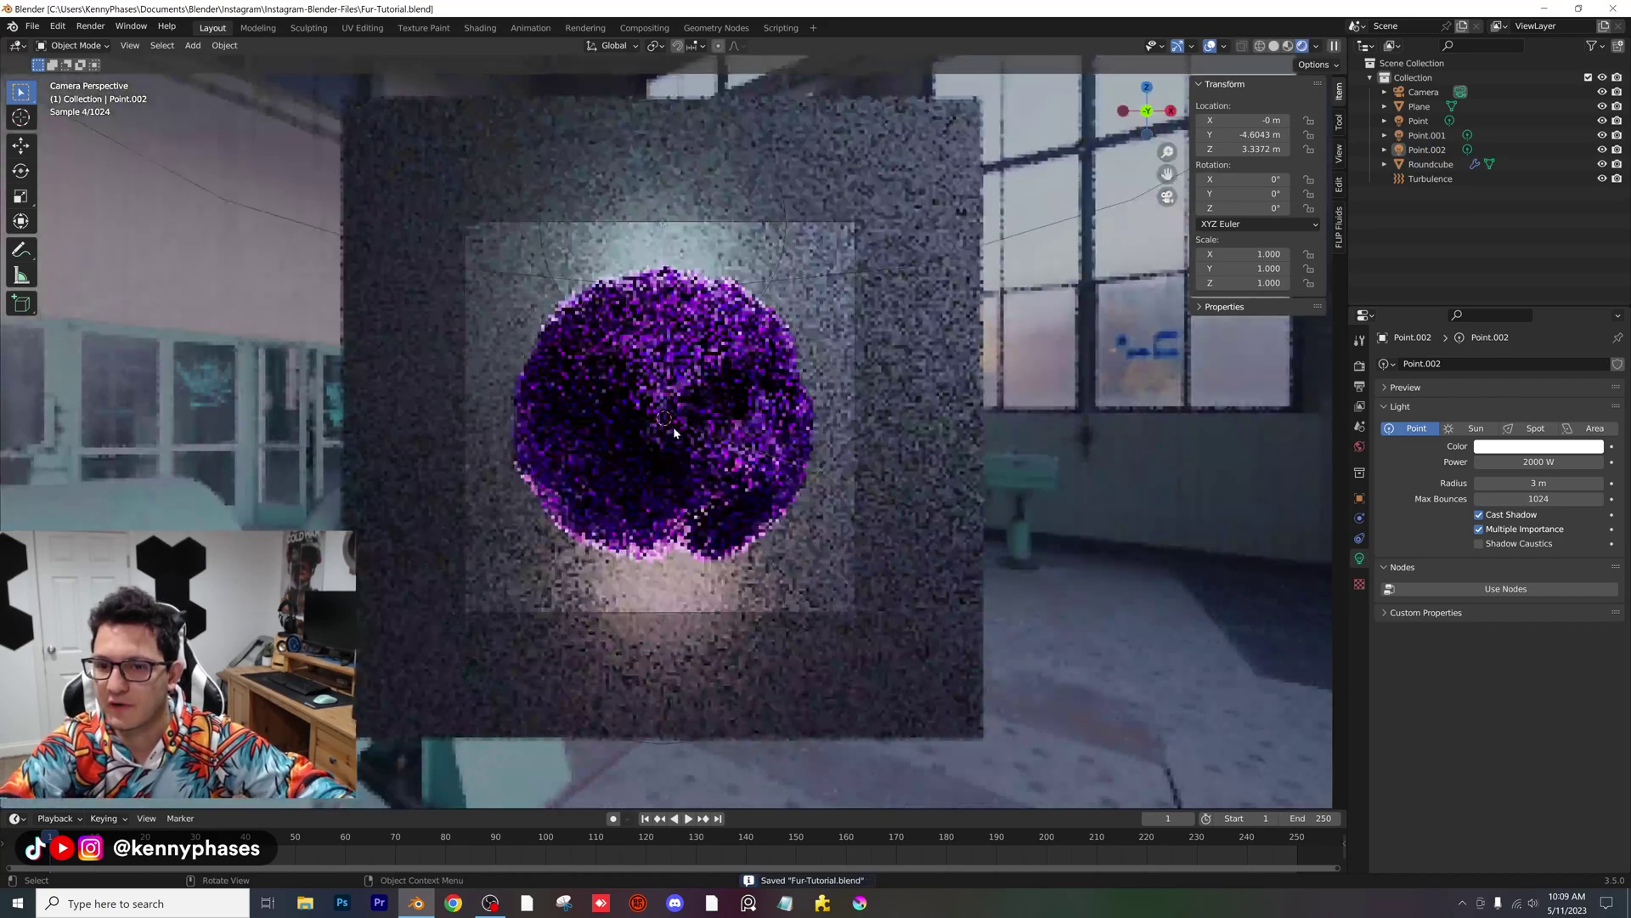
{"action": "scroll", "coordinate": [691, 435], "scroll_direction": "up", "scroll_amount": 2}
{"action": "left_click", "coordinate": [1047, 319]}
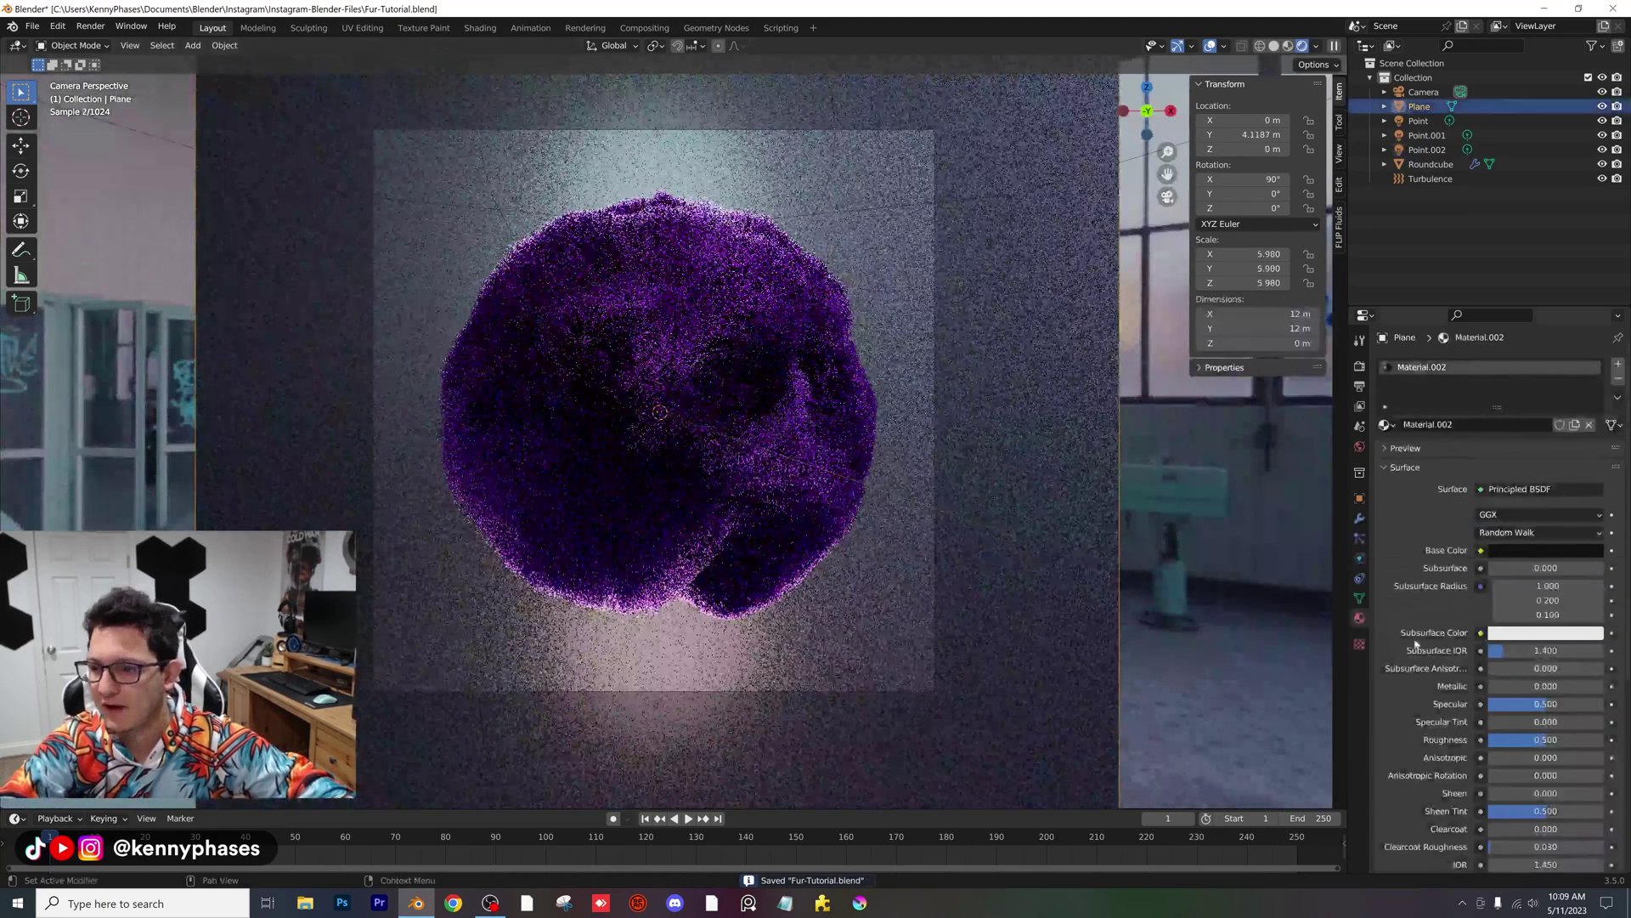
{"action": "left_click_drag", "start_coordinate": [1519, 689], "coordinate": [1581, 689]}
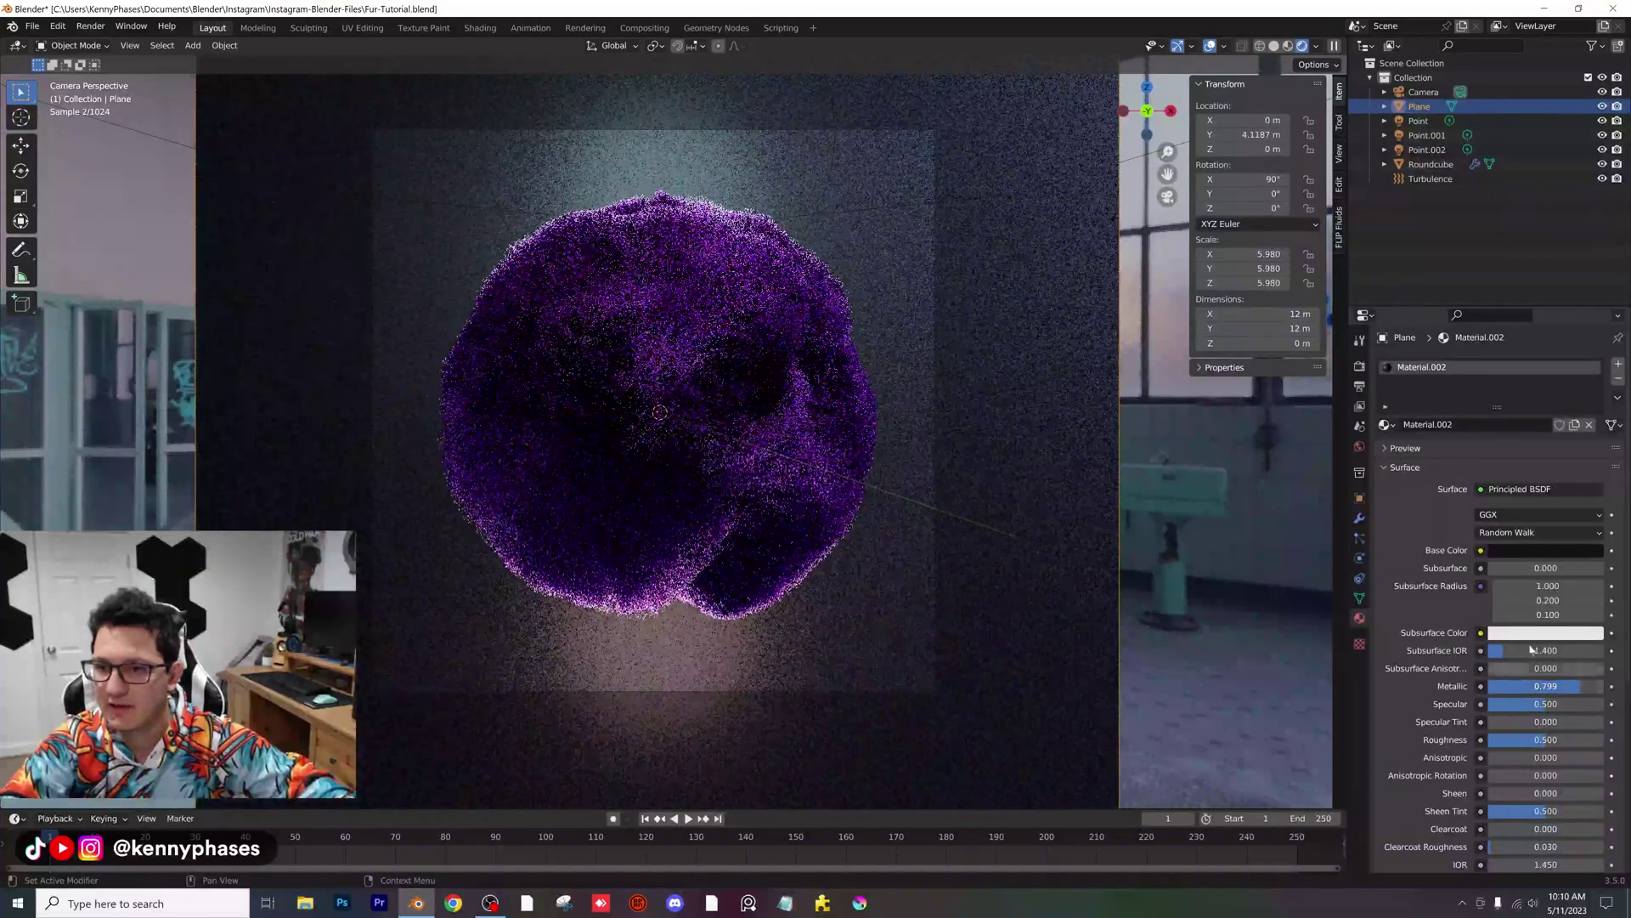
Step: Raise the upper light Point.001 along Z
{"action": "left_click", "coordinate": [1427, 135]}
{"action": "key", "text": "g"}
{"action": "key", "text": "z"}
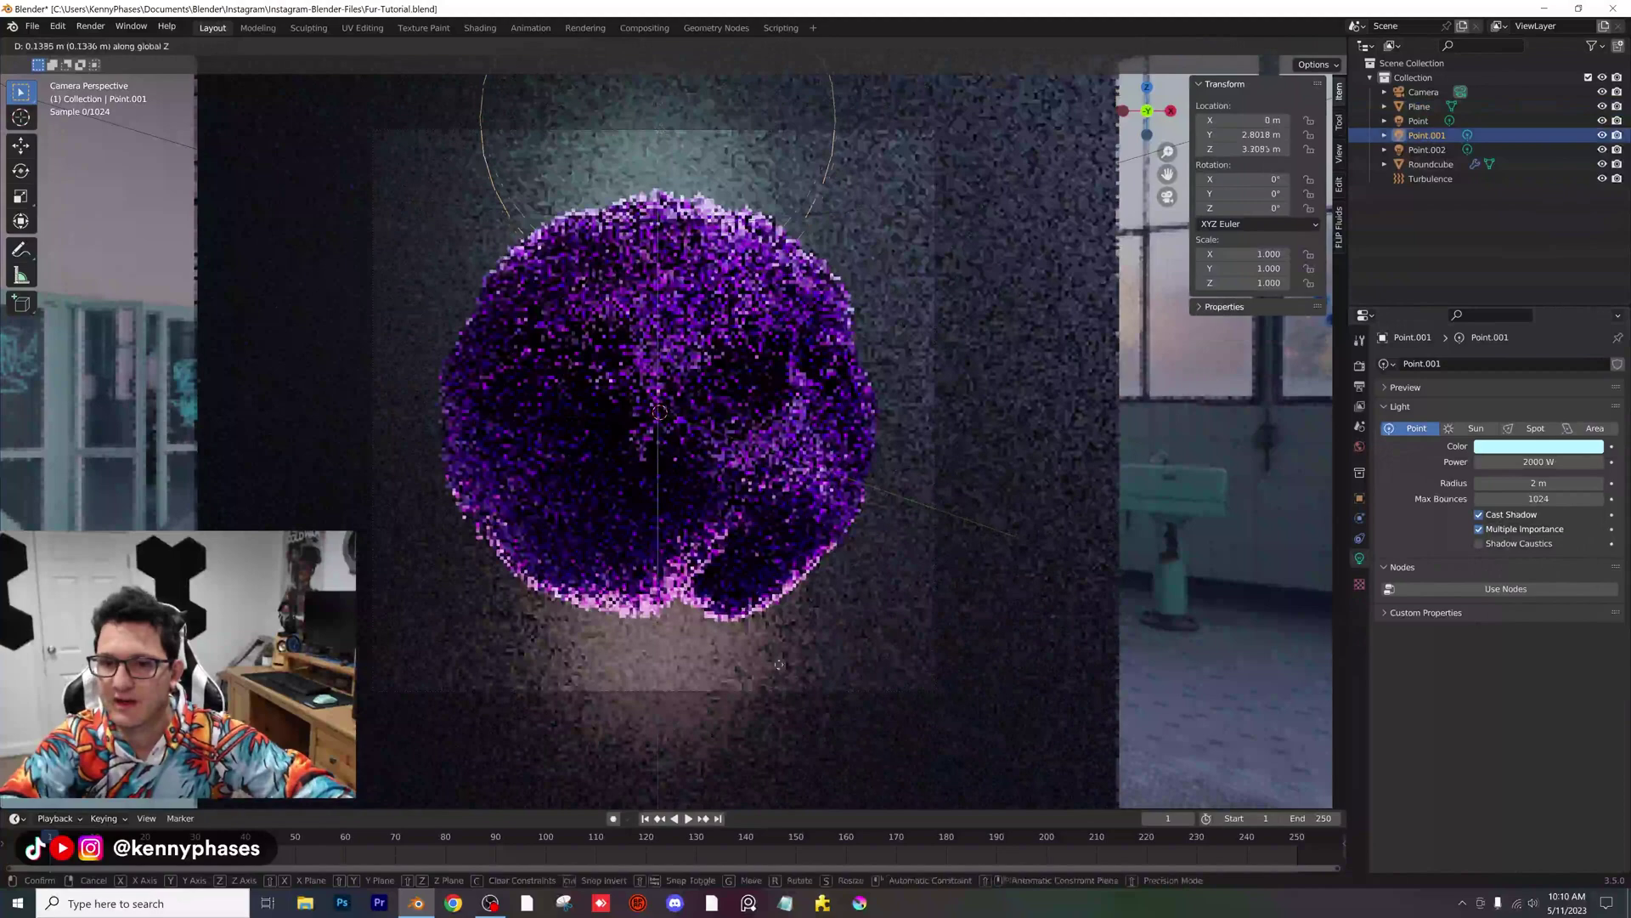
{"action": "left_click", "coordinate": [785, 540]}
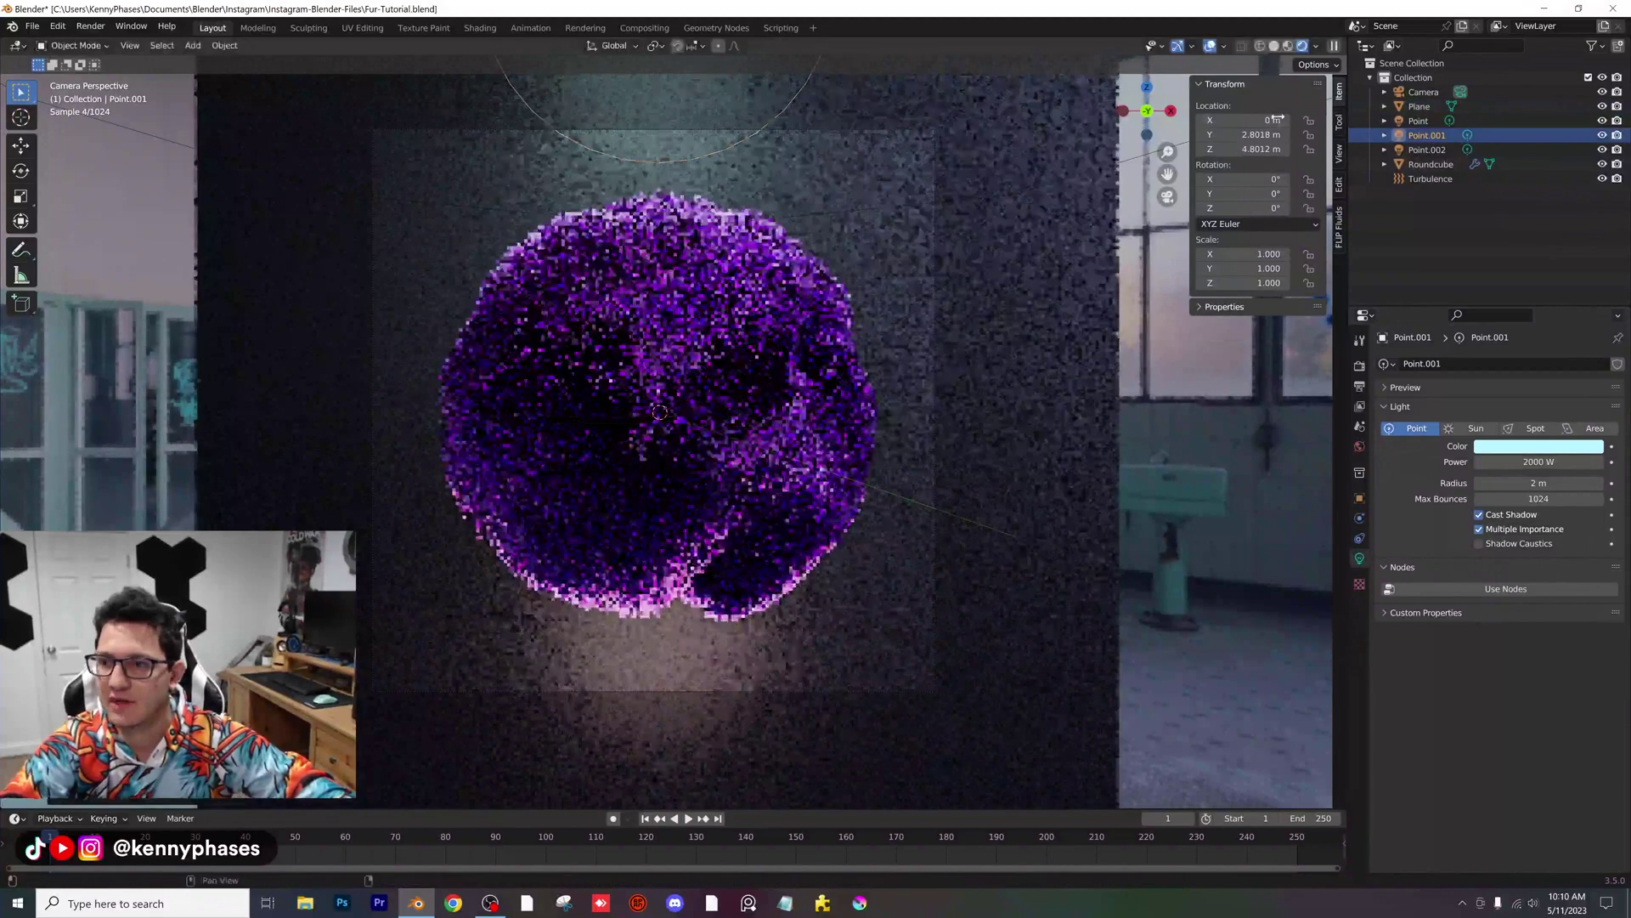
Step: Lower the Point light along Z and widen its radius to 3 m
{"action": "left_click", "coordinate": [1426, 150]}
{"action": "left_click", "coordinate": [1419, 122]}
{"action": "key", "text": "g"}
{"action": "key", "text": "z"}
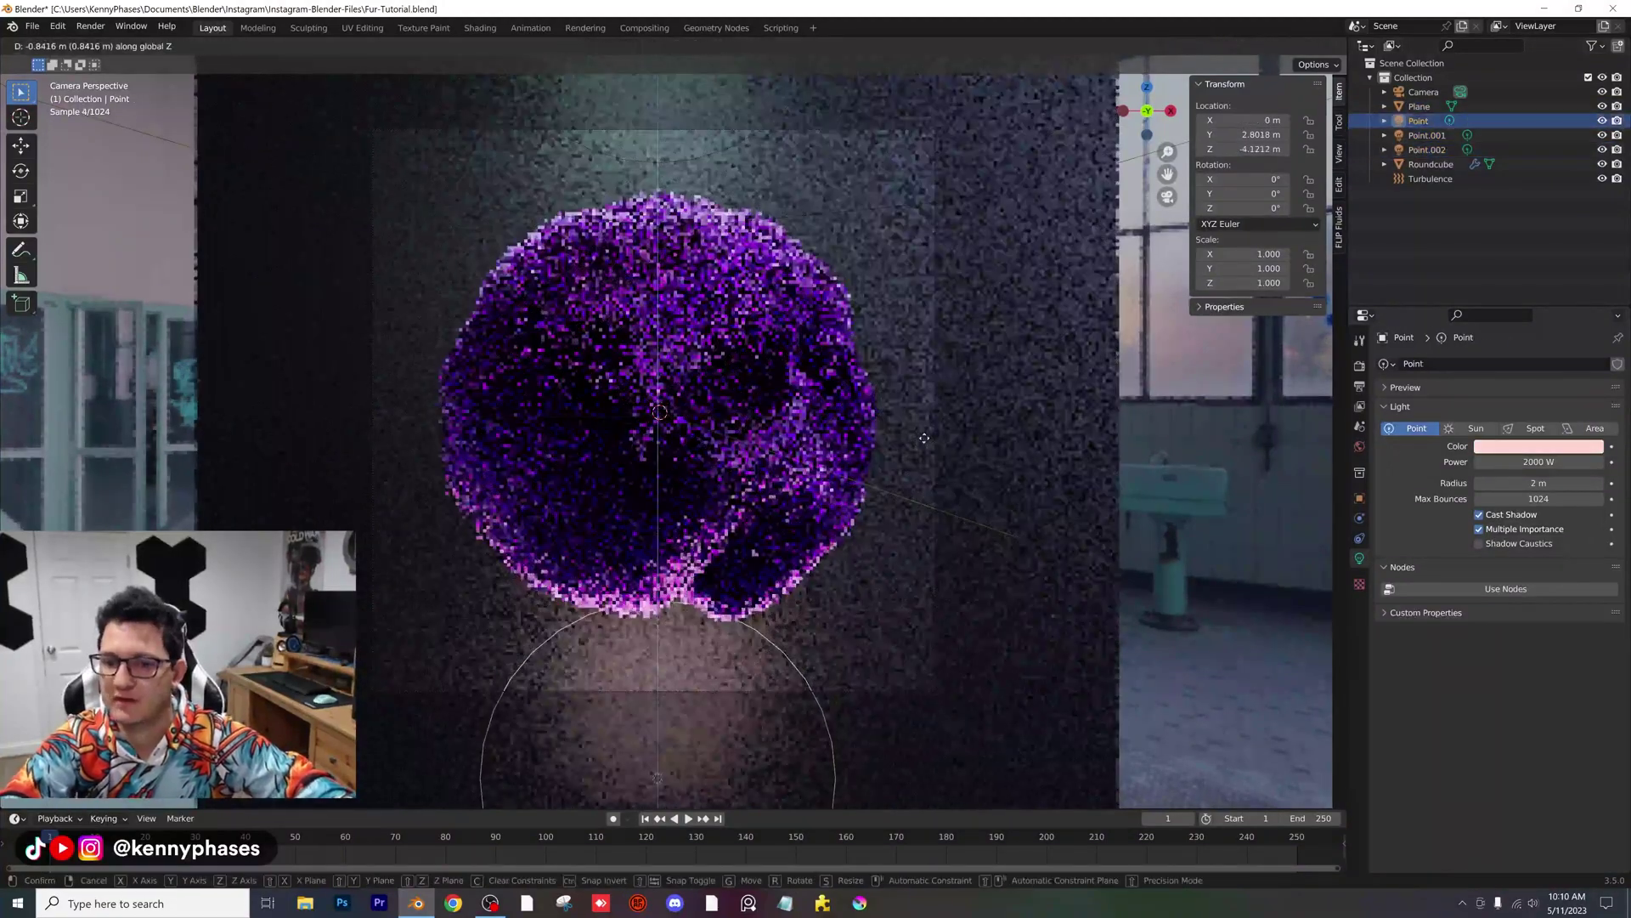
{"action": "left_click", "coordinate": [927, 460]}
{"action": "left_click", "coordinate": [1530, 482]}
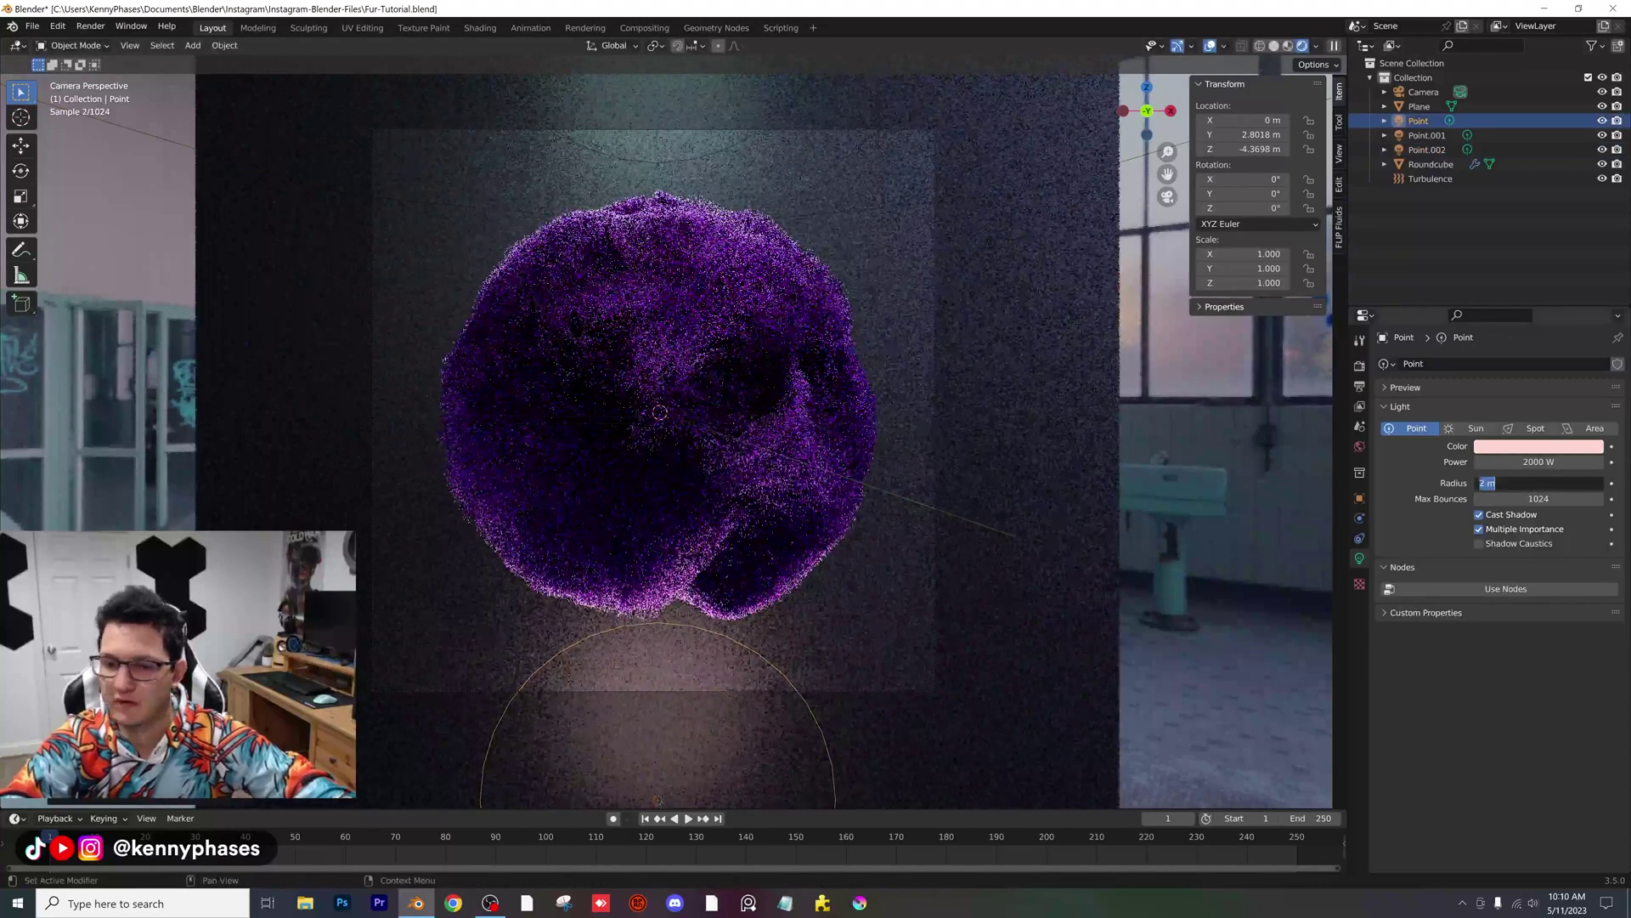
{"action": "type", "text": "3"}
{"action": "key", "text": "Return"}
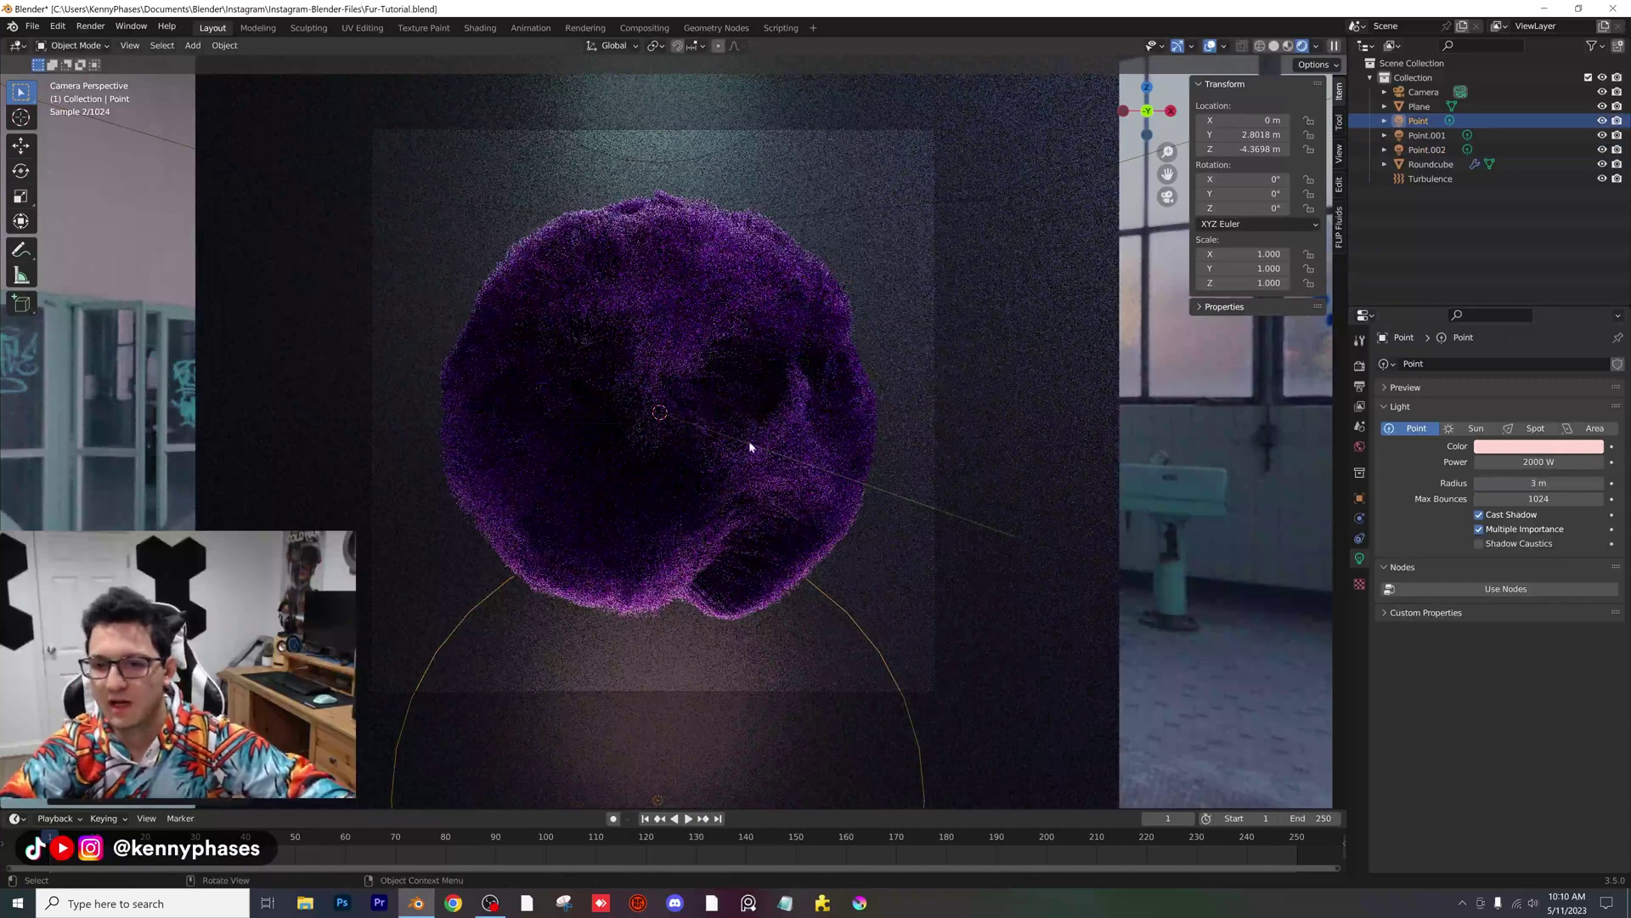
Step: Push the backdrop plane back to Y 6.7887 m and scale it up
{"action": "left_click", "coordinate": [1087, 415]}
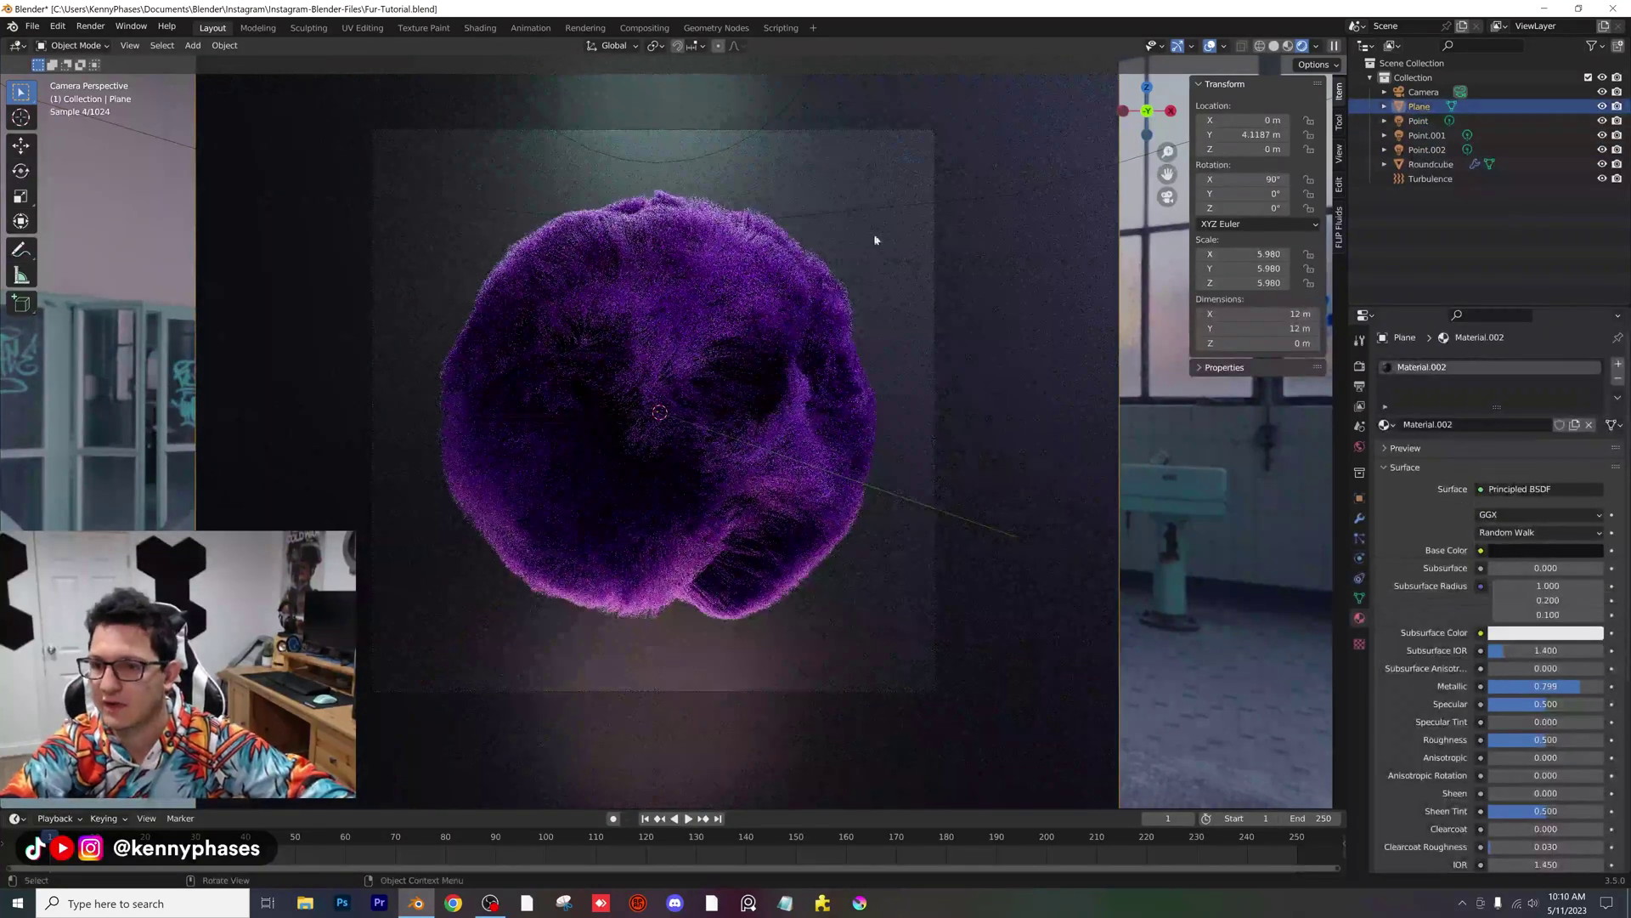
{"action": "mouse_move", "coordinate": [1249, 134]}
{"action": "left_mouse_down"}
{"action": "mouse_move", "coordinate": [1215, 135]}
{"action": "mouse_move", "coordinate": [1266, 135]}
{"action": "left_mouse_up"}
{"action": "key", "text": "s"}
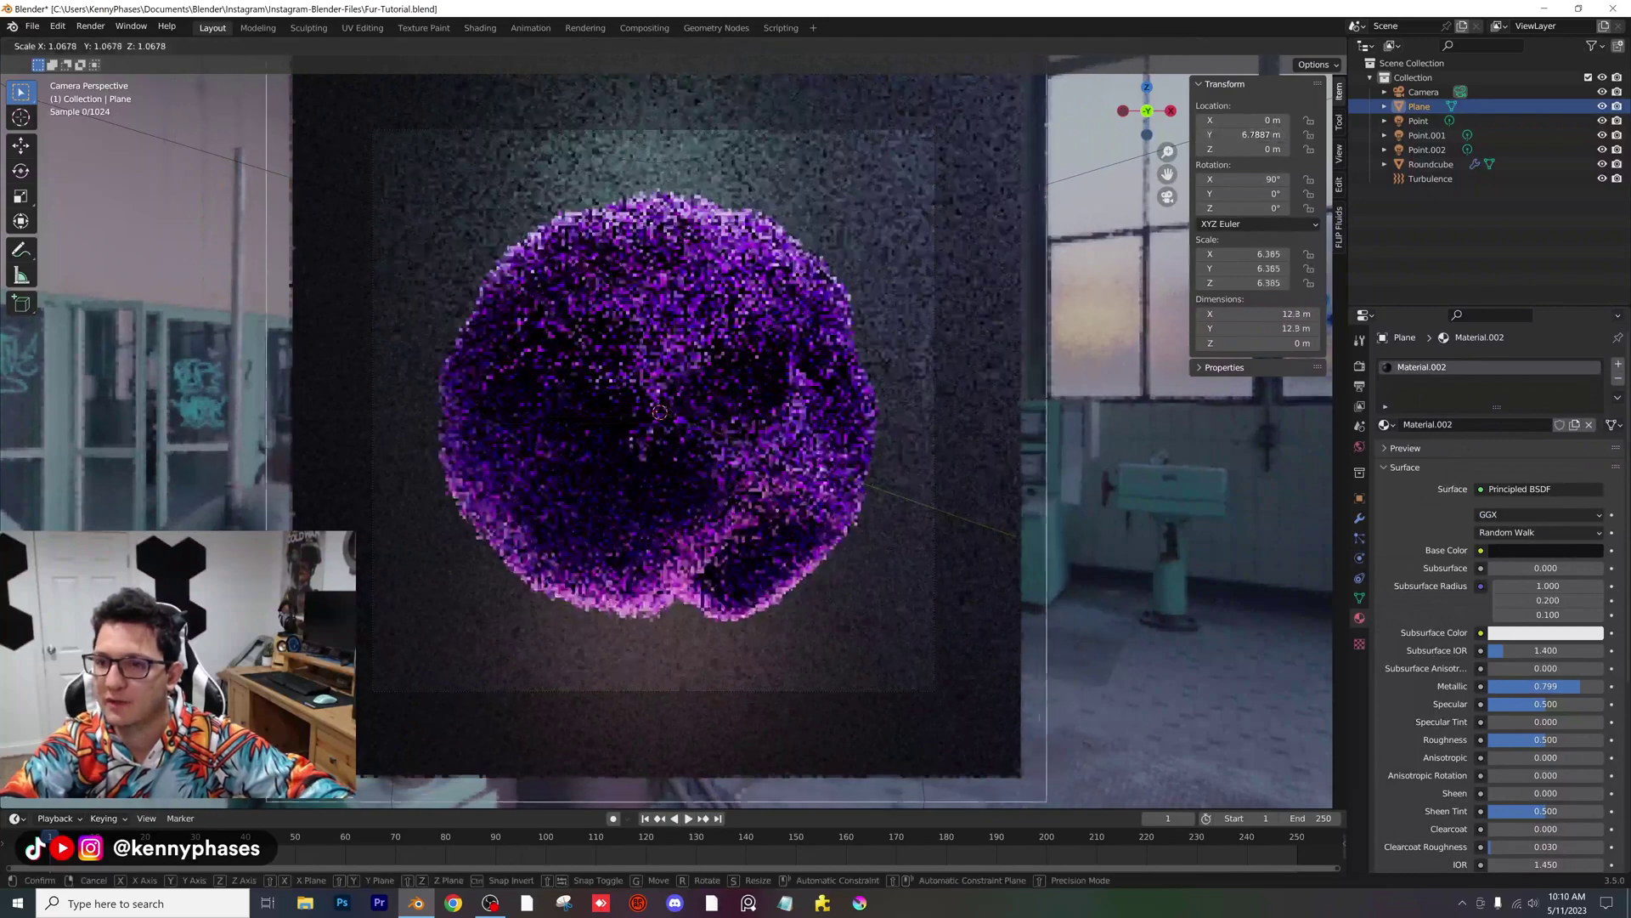
{"action": "left_click", "coordinate": [1045, 406]}
{"action": "left_click", "coordinate": [1423, 92]}
Step: Set the camera's Passepartout to 1.000 in Viewport Display and save Fur-Tutorial.blend
{"action": "left_click", "coordinate": [1359, 558]}
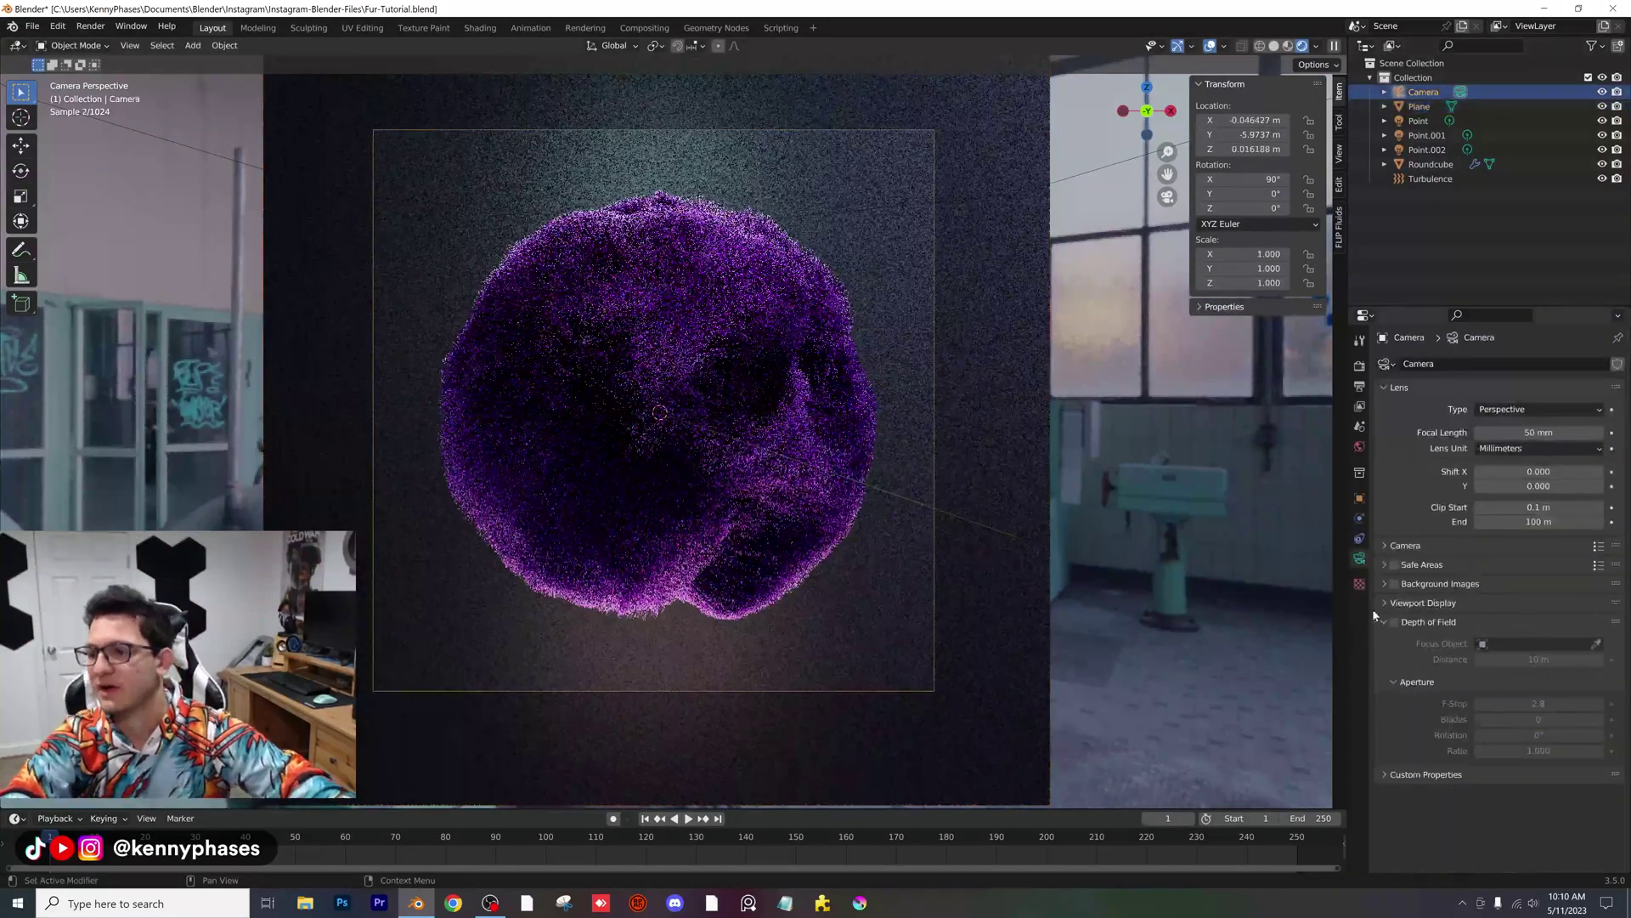
{"action": "left_click", "coordinate": [1417, 603]}
{"action": "left_click_drag", "start_coordinate": [1540, 708], "coordinate": [1602, 709]}
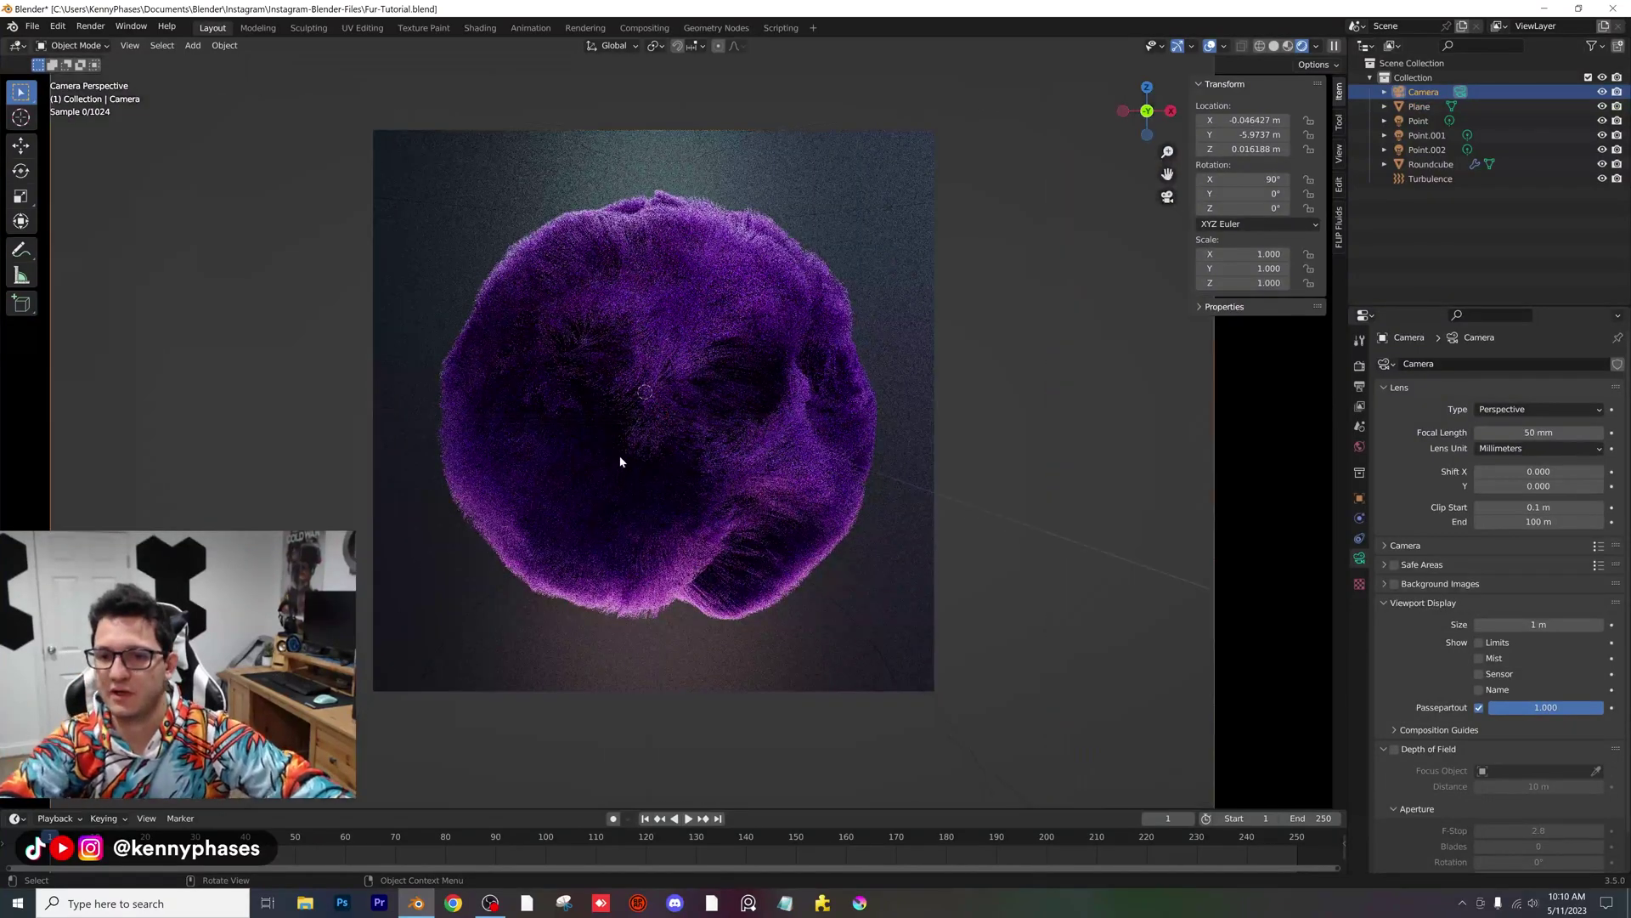
{"action": "scroll", "coordinate": [629, 459], "scroll_direction": "up", "scroll_amount": 4}
{"action": "key", "text": "ctrl+s"}
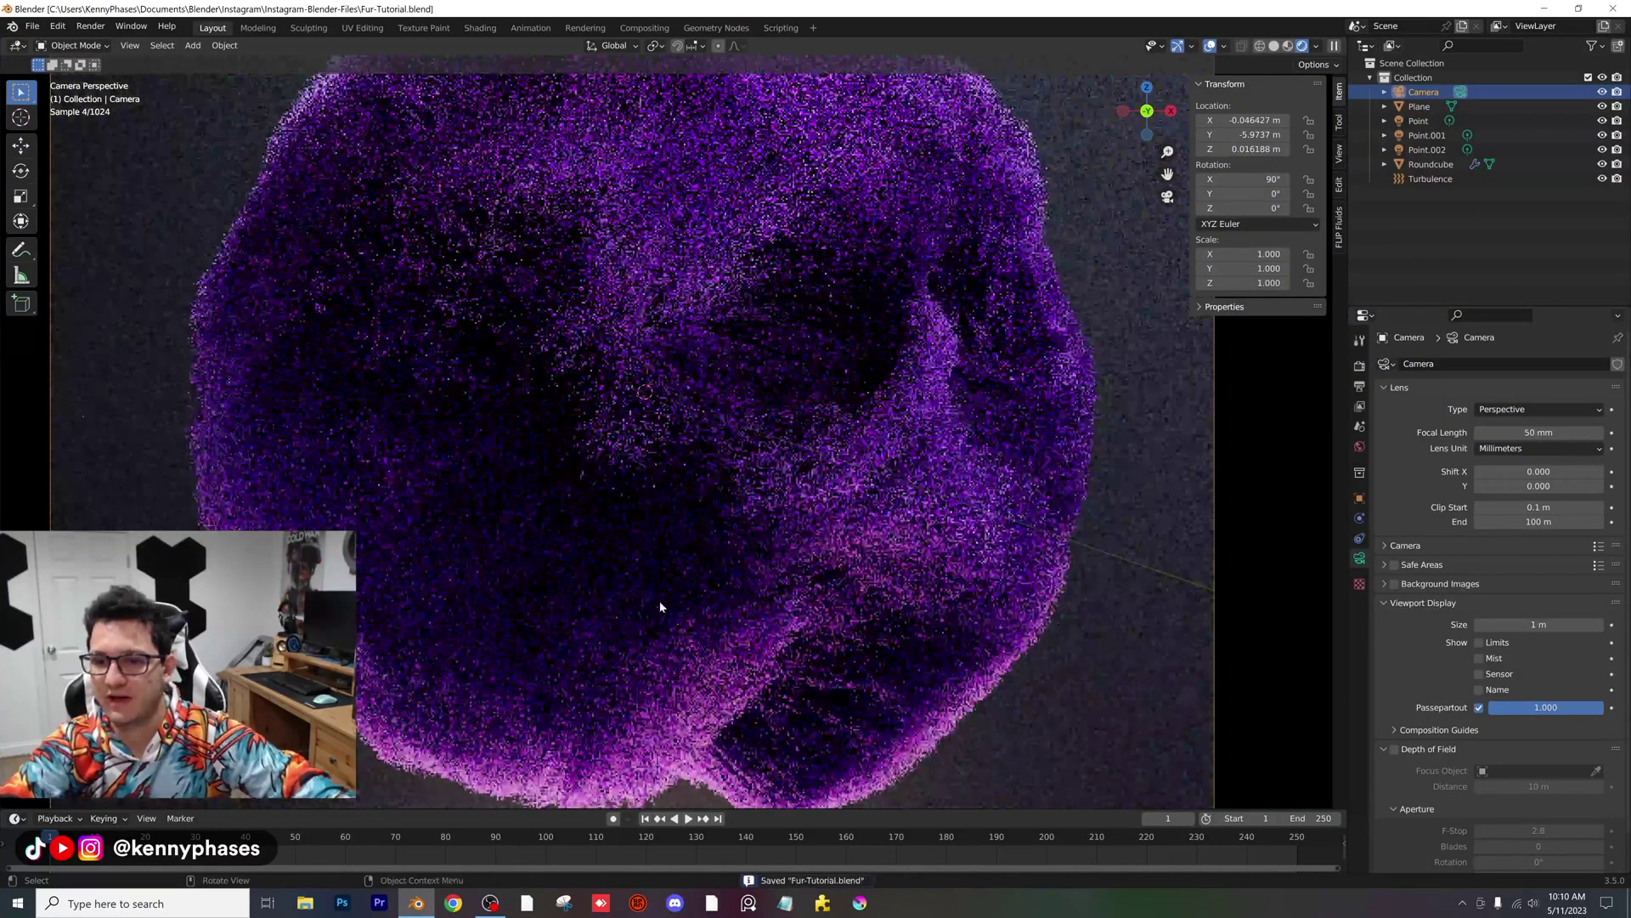
{"action": "middle_click_drag", "start_coordinate": [778, 657], "coordinate": [829, 455], "text": "shift"}
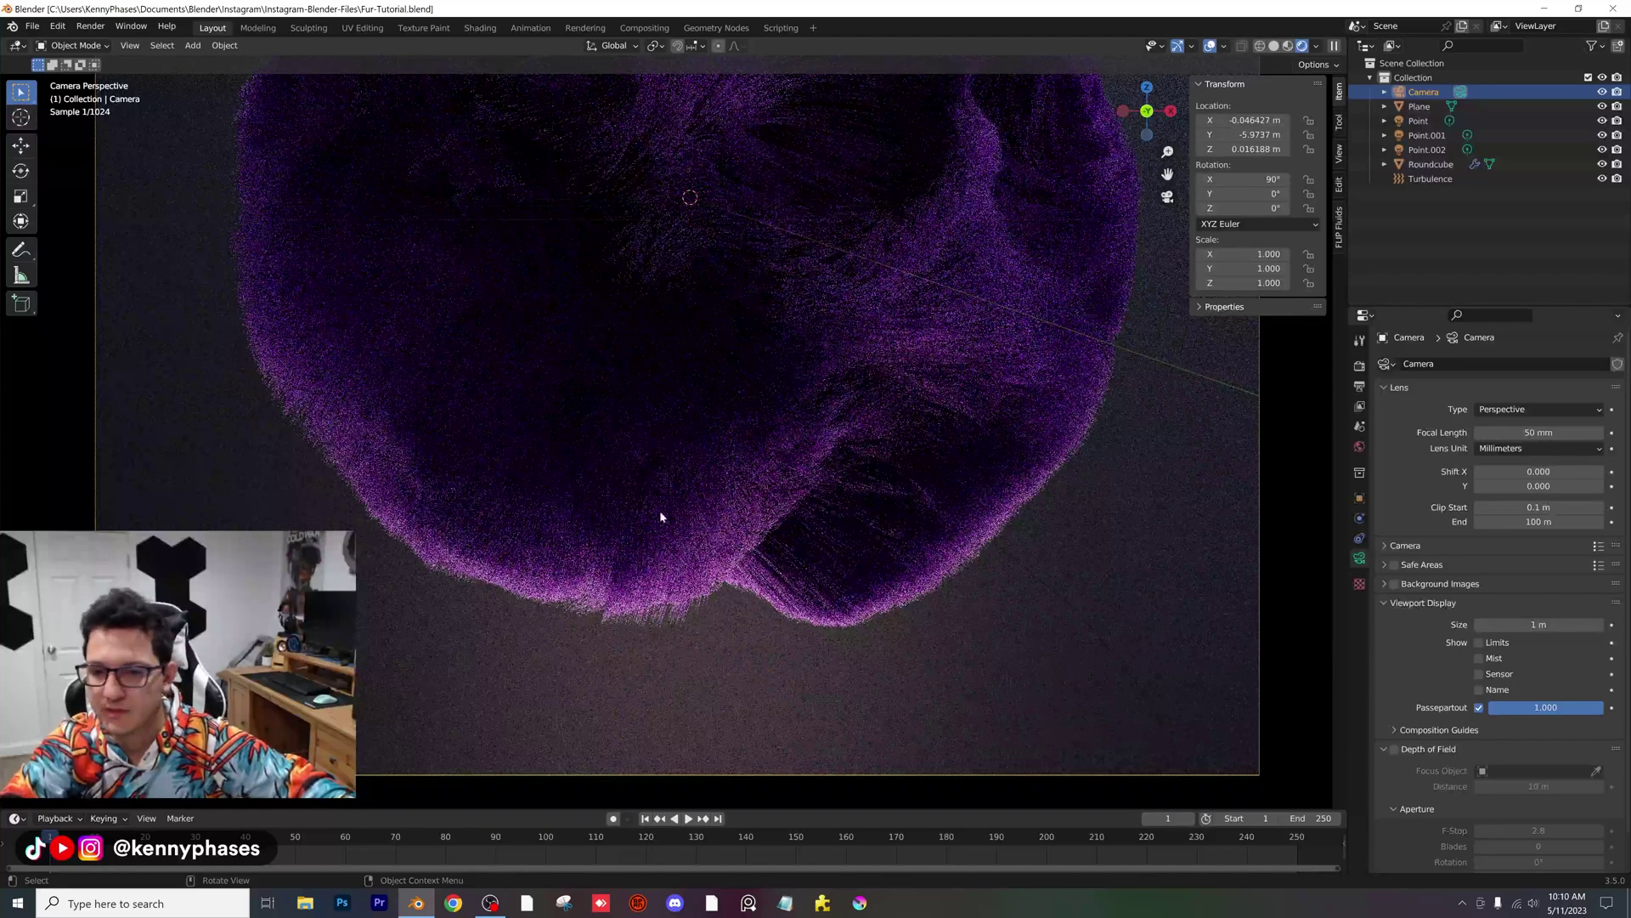
Step: Set the fur particle system's Hair Length to 0.5 m in the Emission panel
{"action": "left_click", "coordinate": [710, 387]}
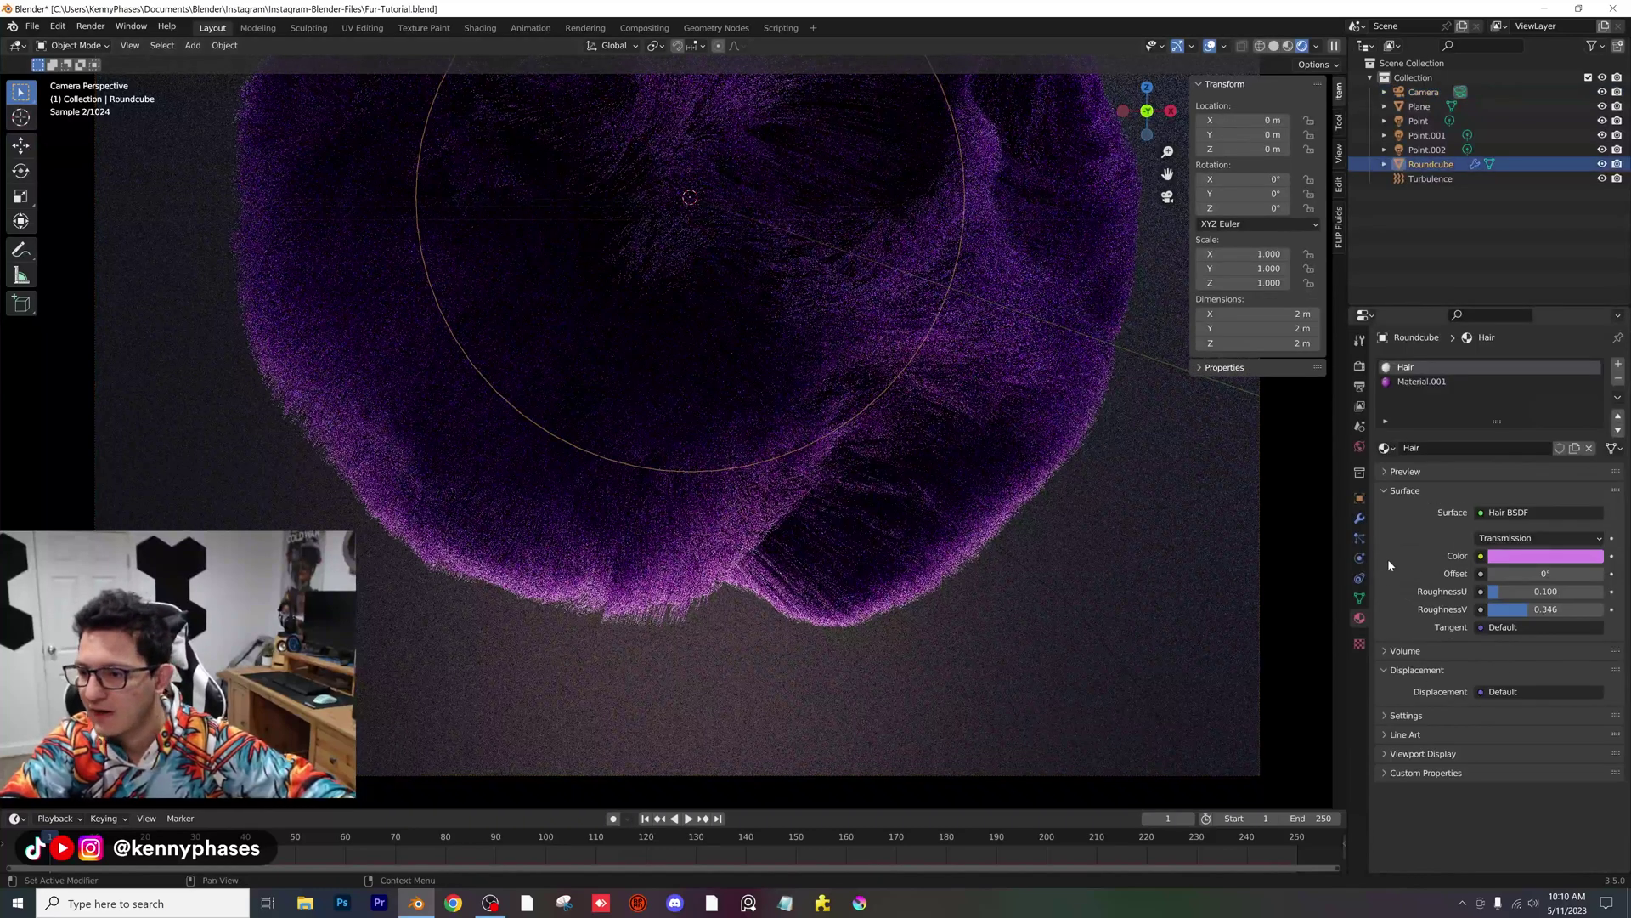
{"action": "left_click", "coordinate": [1360, 538]}
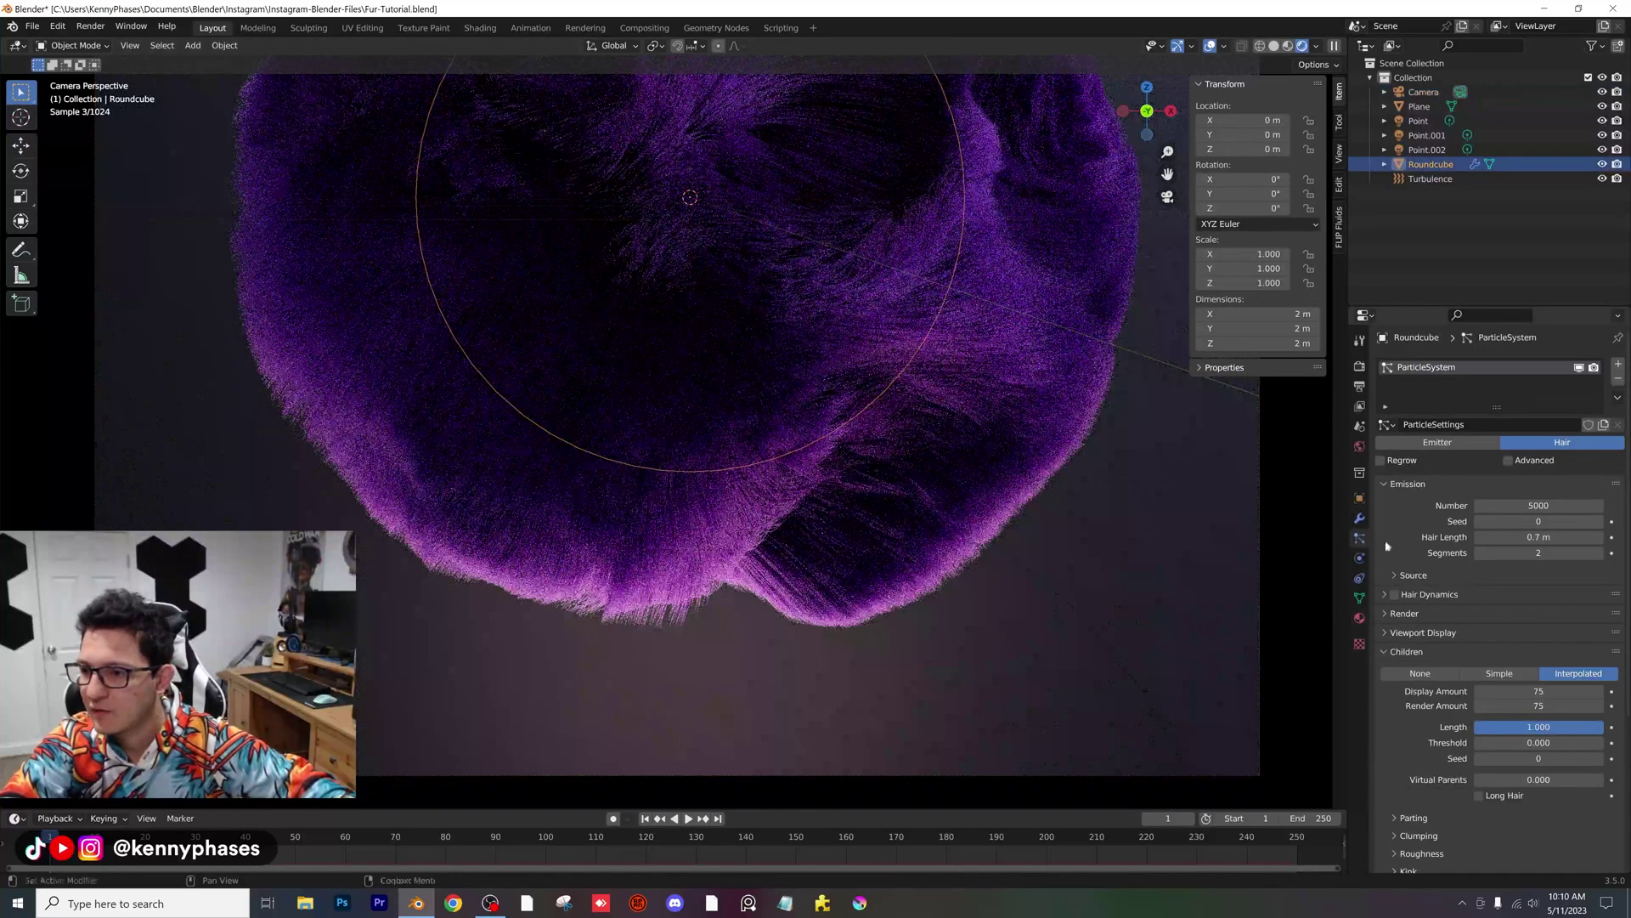
{"action": "left_click", "coordinate": [1529, 537]}
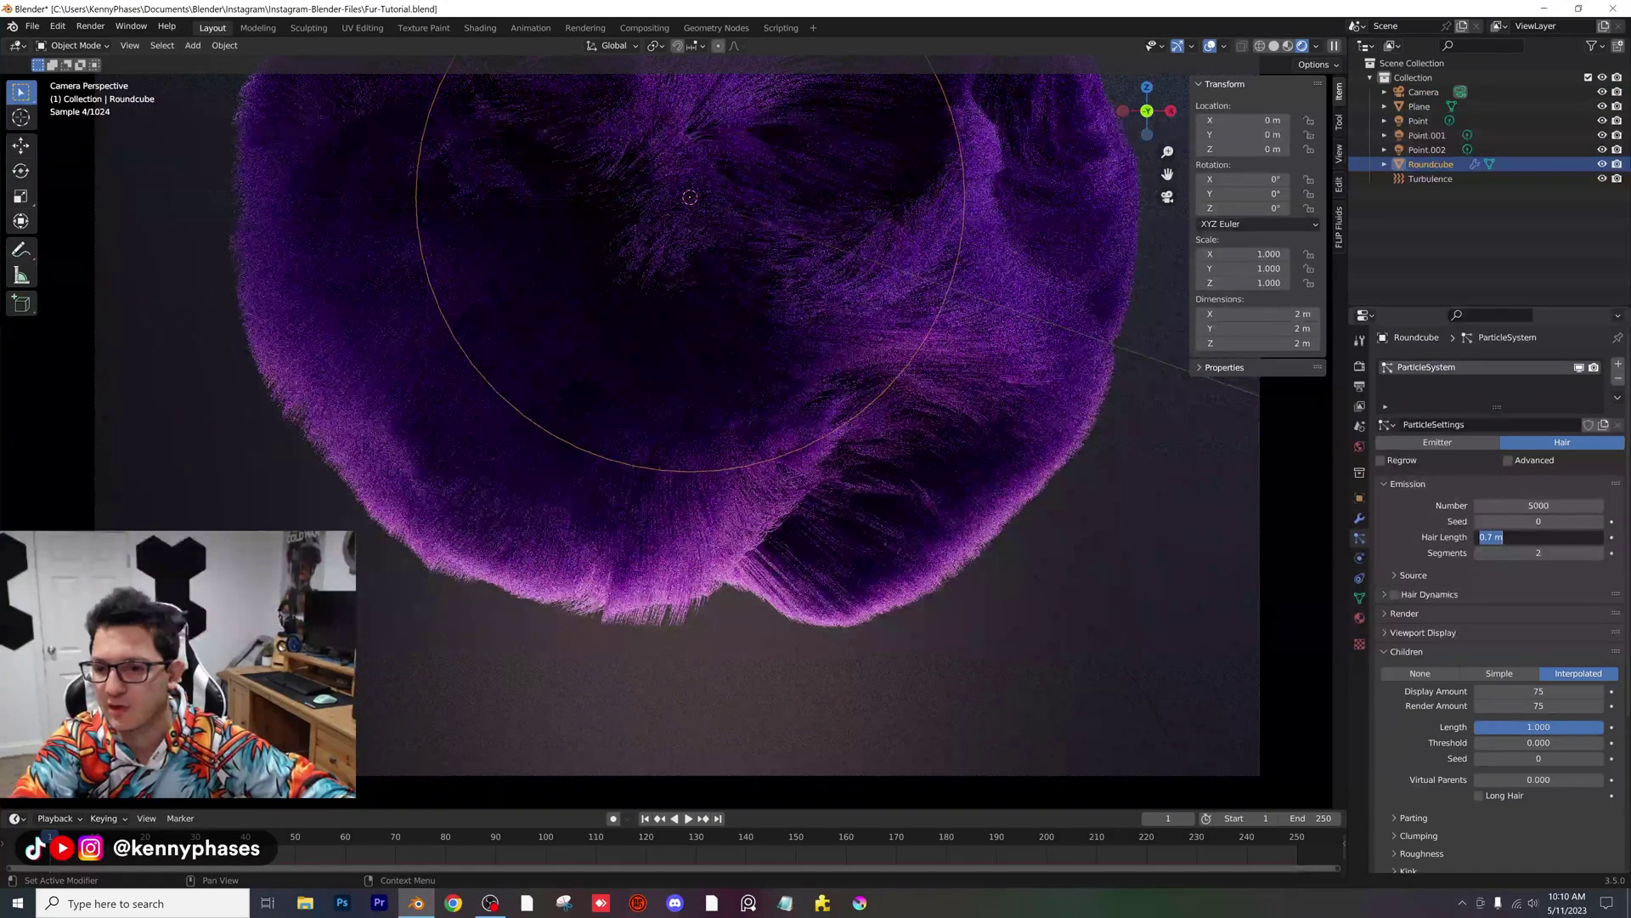
{"action": "type", "text": "1"}
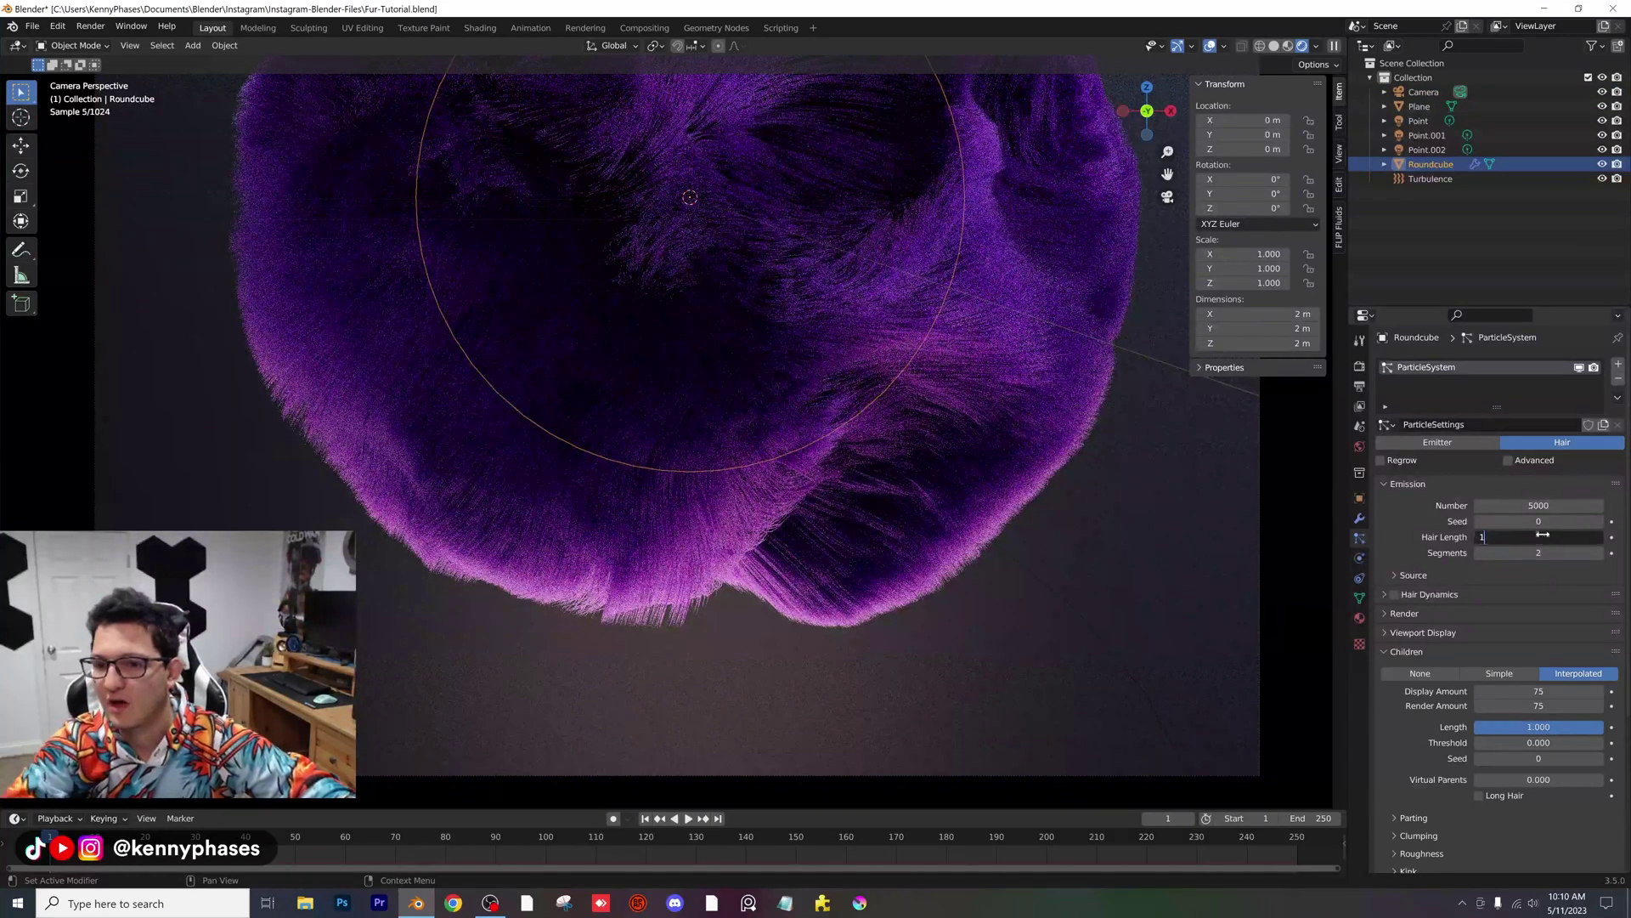
{"action": "key", "text": "Return"}
{"action": "scroll", "coordinate": [774, 584], "scroll_direction": "down", "scroll_amount": 2}
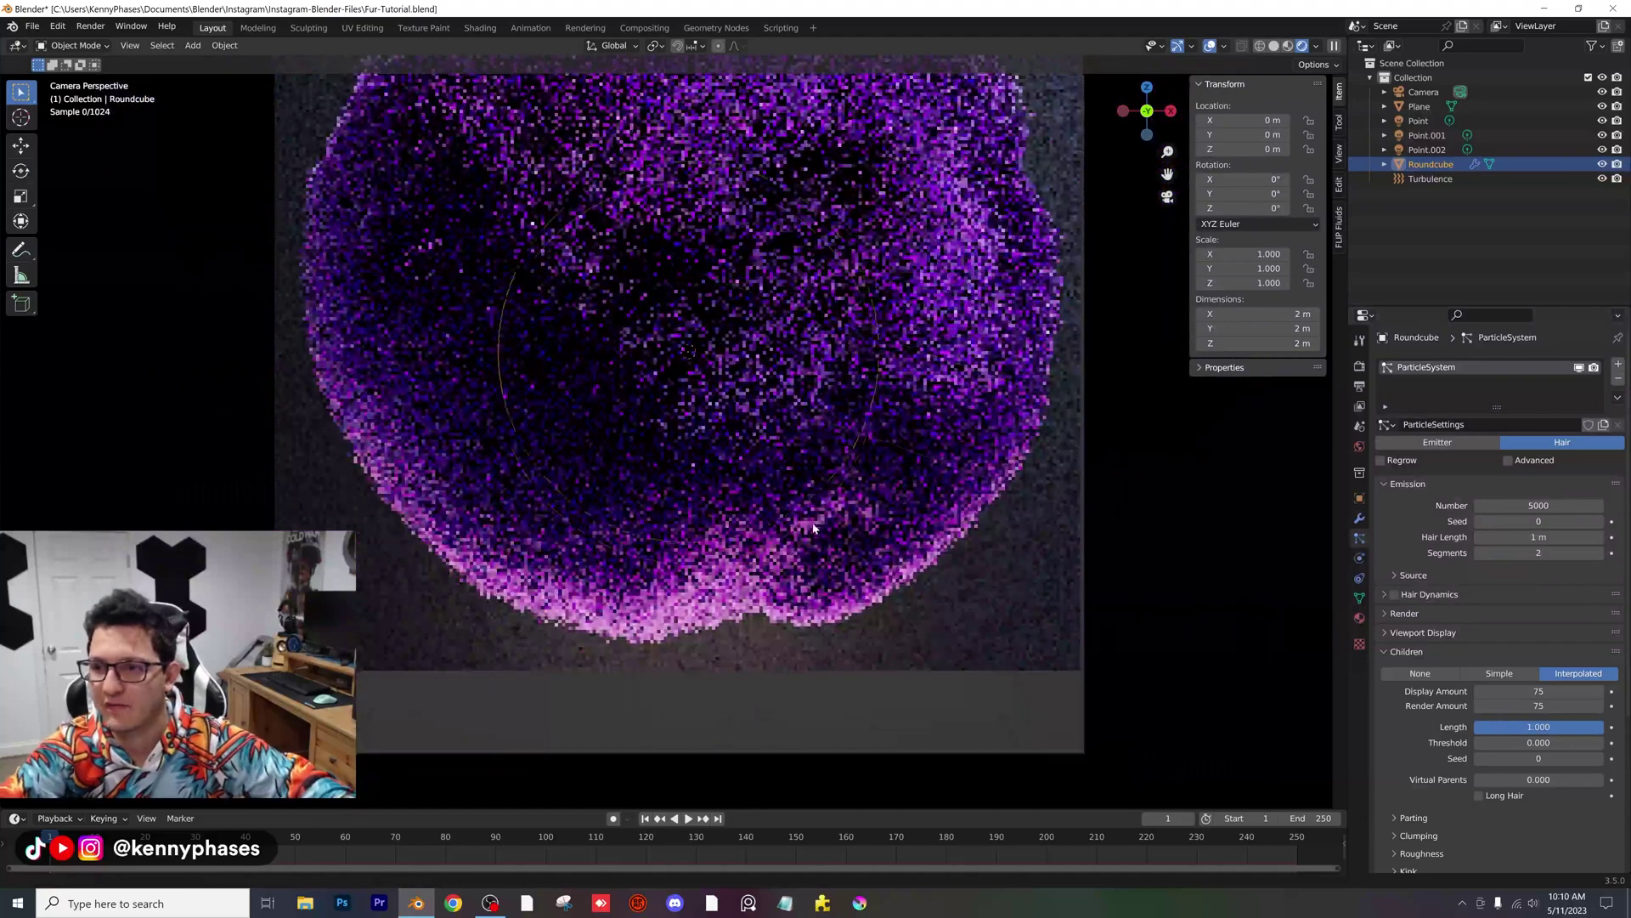
{"action": "left_click", "coordinate": [1274, 46]}
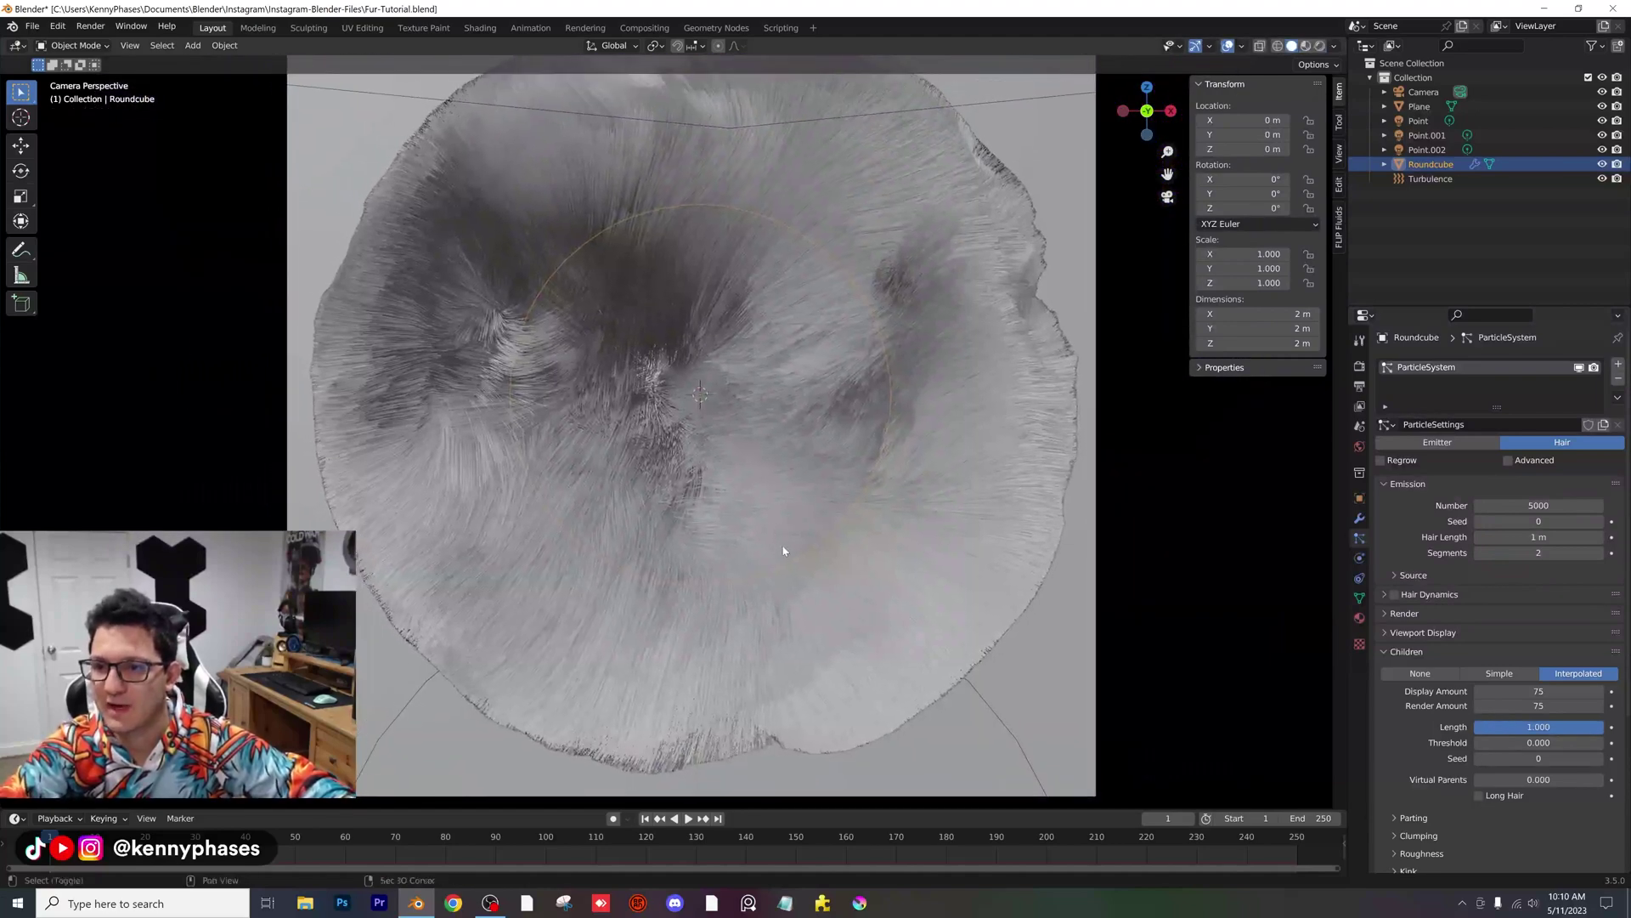
{"action": "left_click", "coordinate": [1560, 537]}
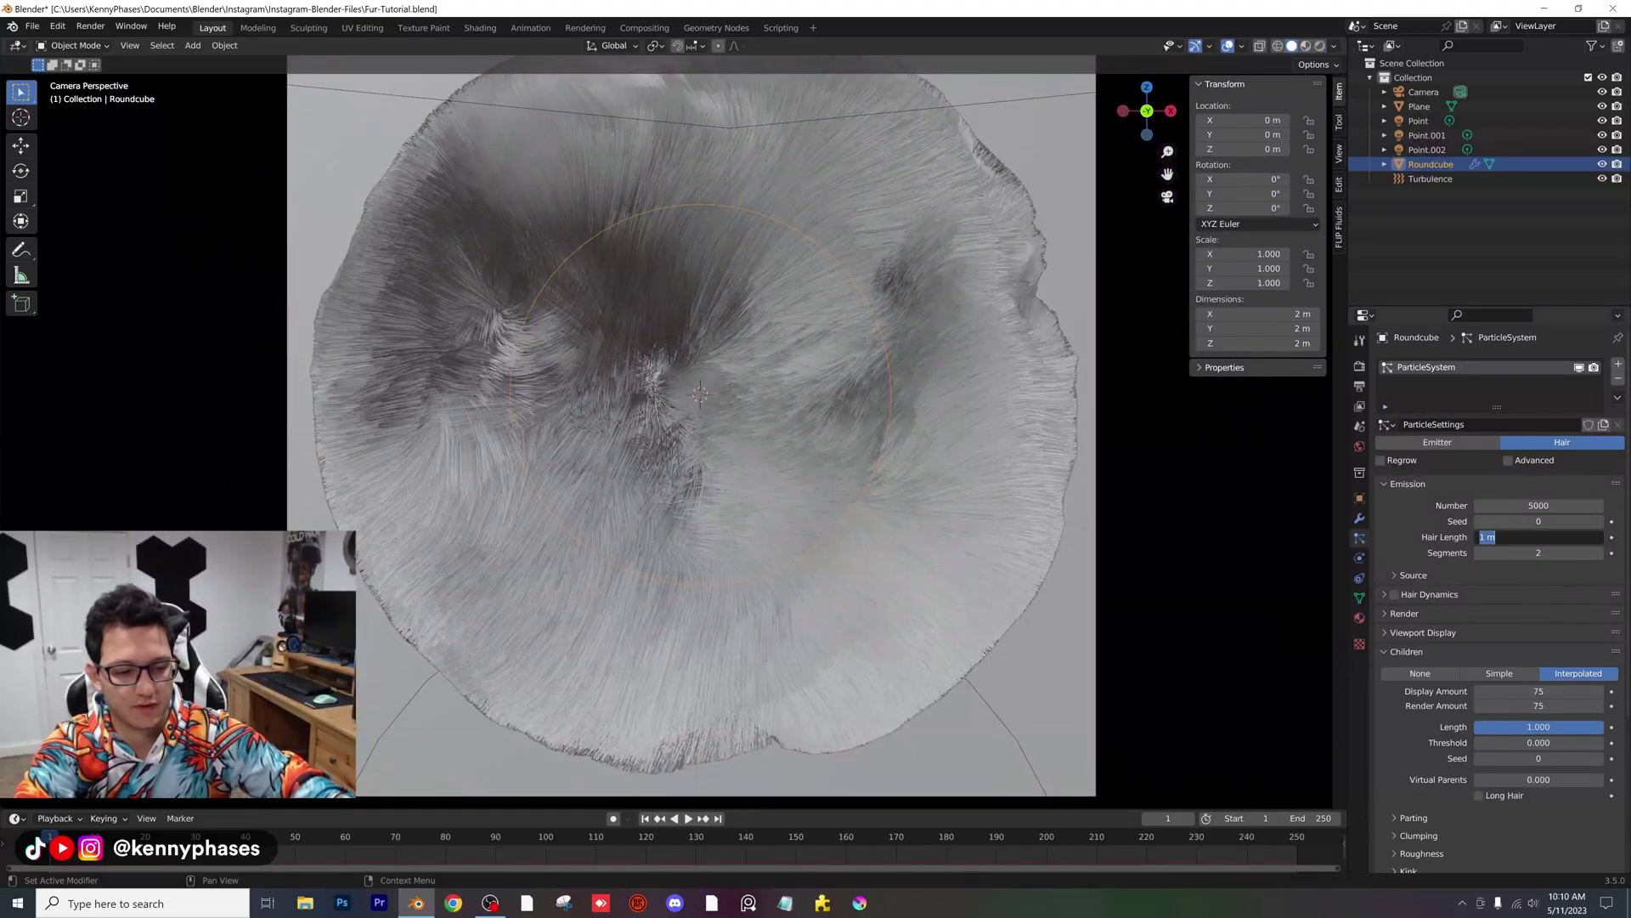
{"action": "type", "text": "0.5"}
{"action": "key", "text": "Return"}
{"action": "scroll", "coordinate": [716, 442], "scroll_direction": "up", "scroll_amount": 1}
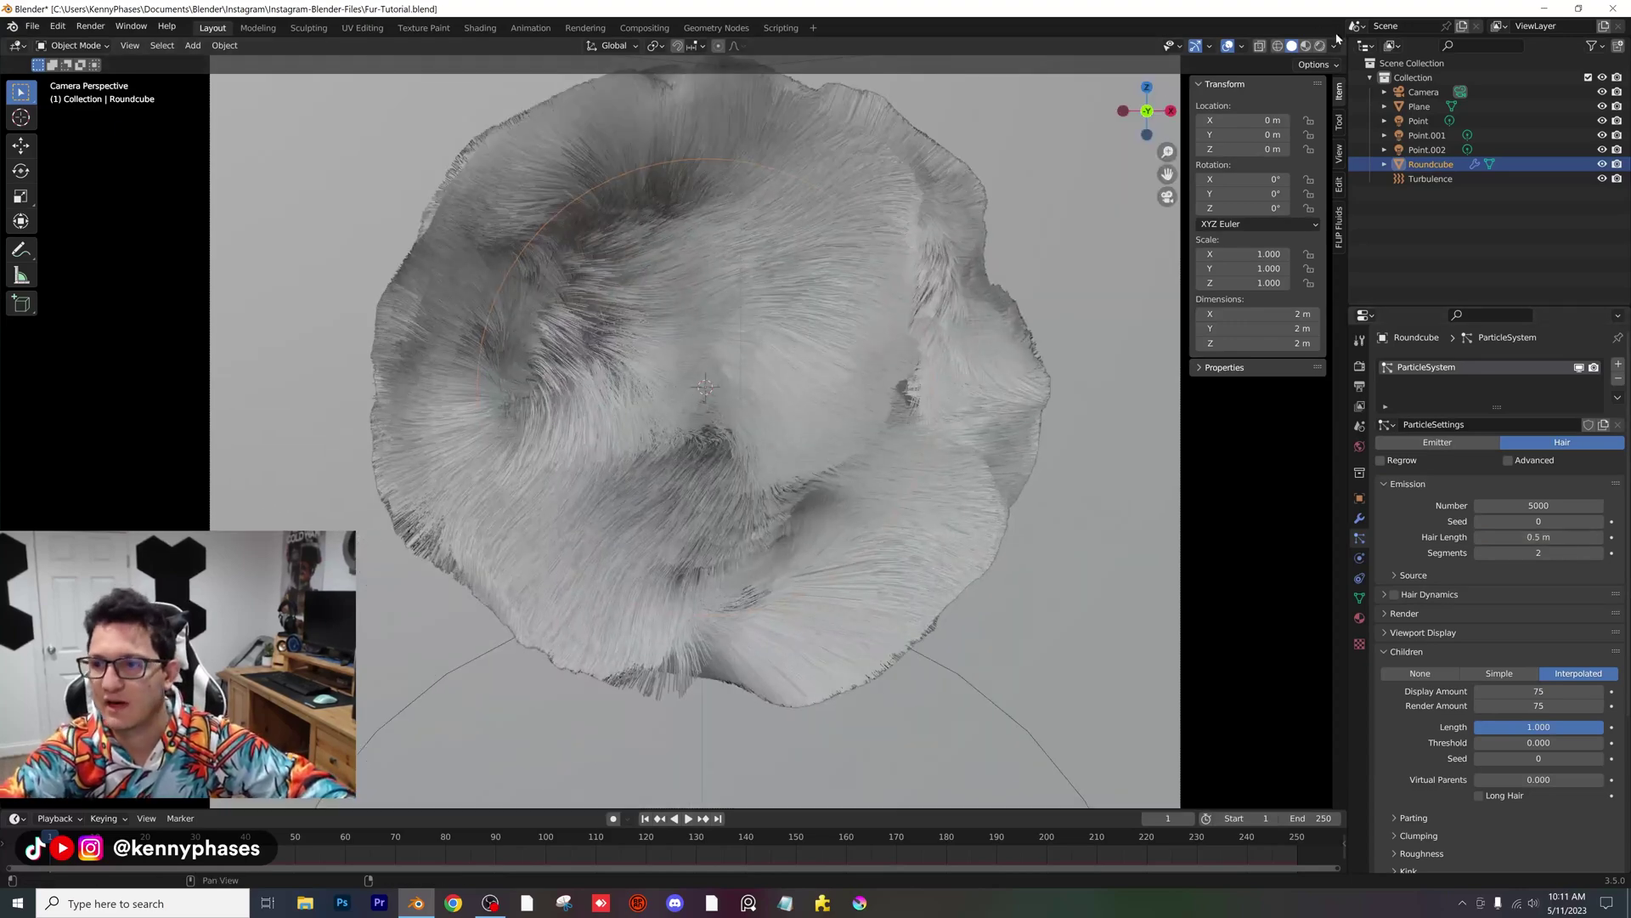
Step: In rendered shading, set the Camera's Focal Length to 65 mm and save the file
{"action": "left_click", "coordinate": [1319, 46]}
{"action": "left_click", "coordinate": [1423, 92]}
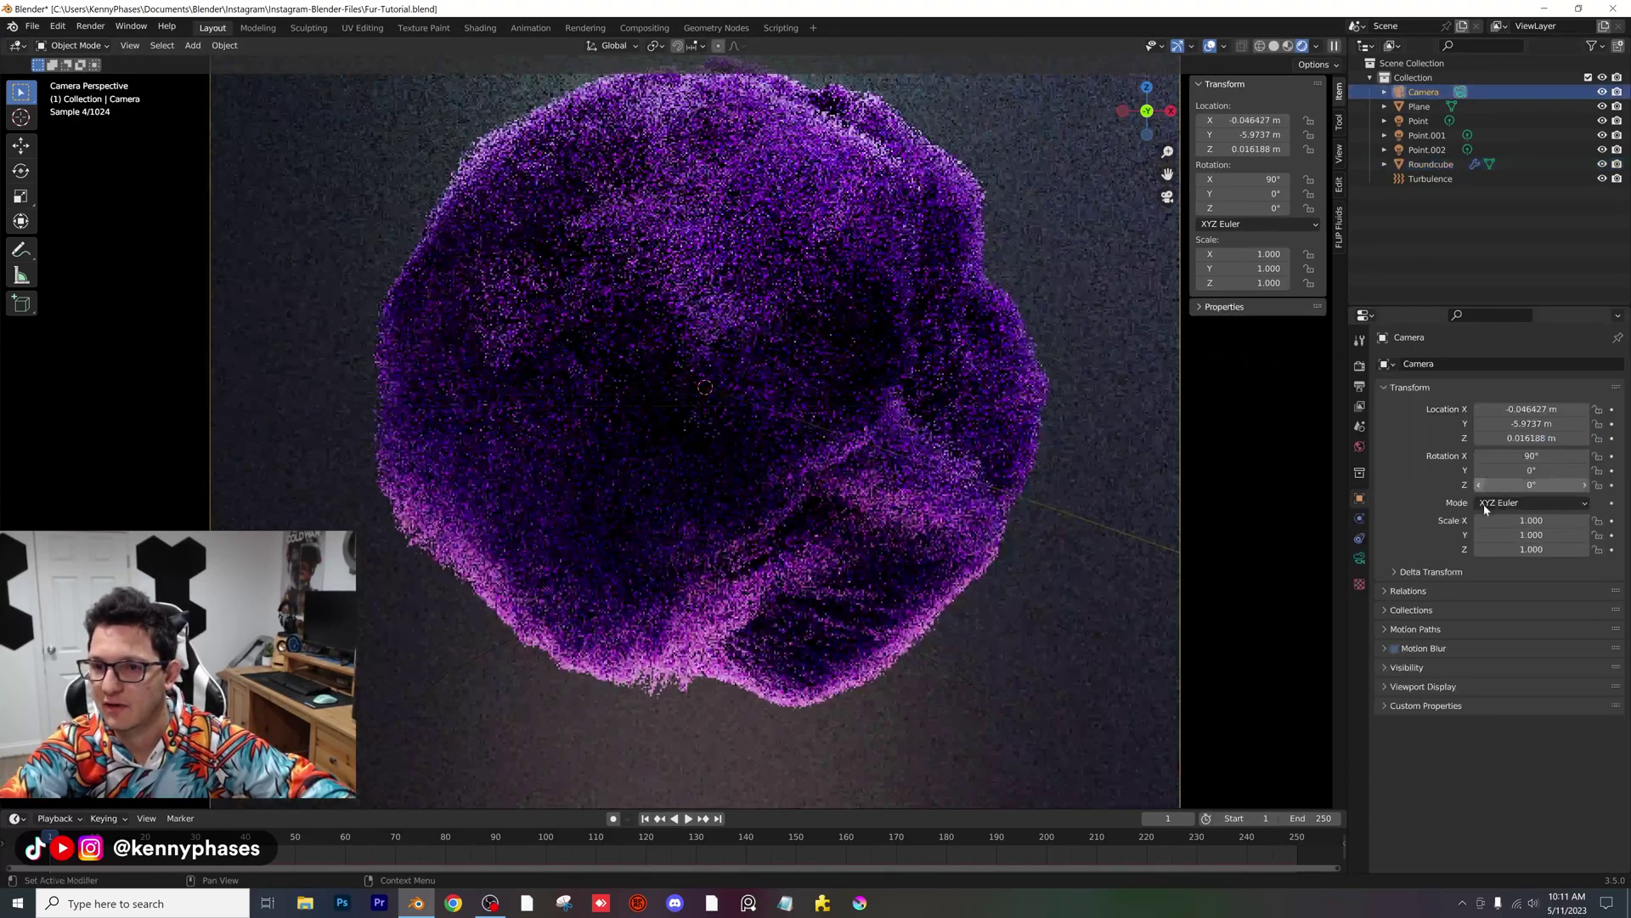
{"action": "left_click", "coordinate": [1359, 558]}
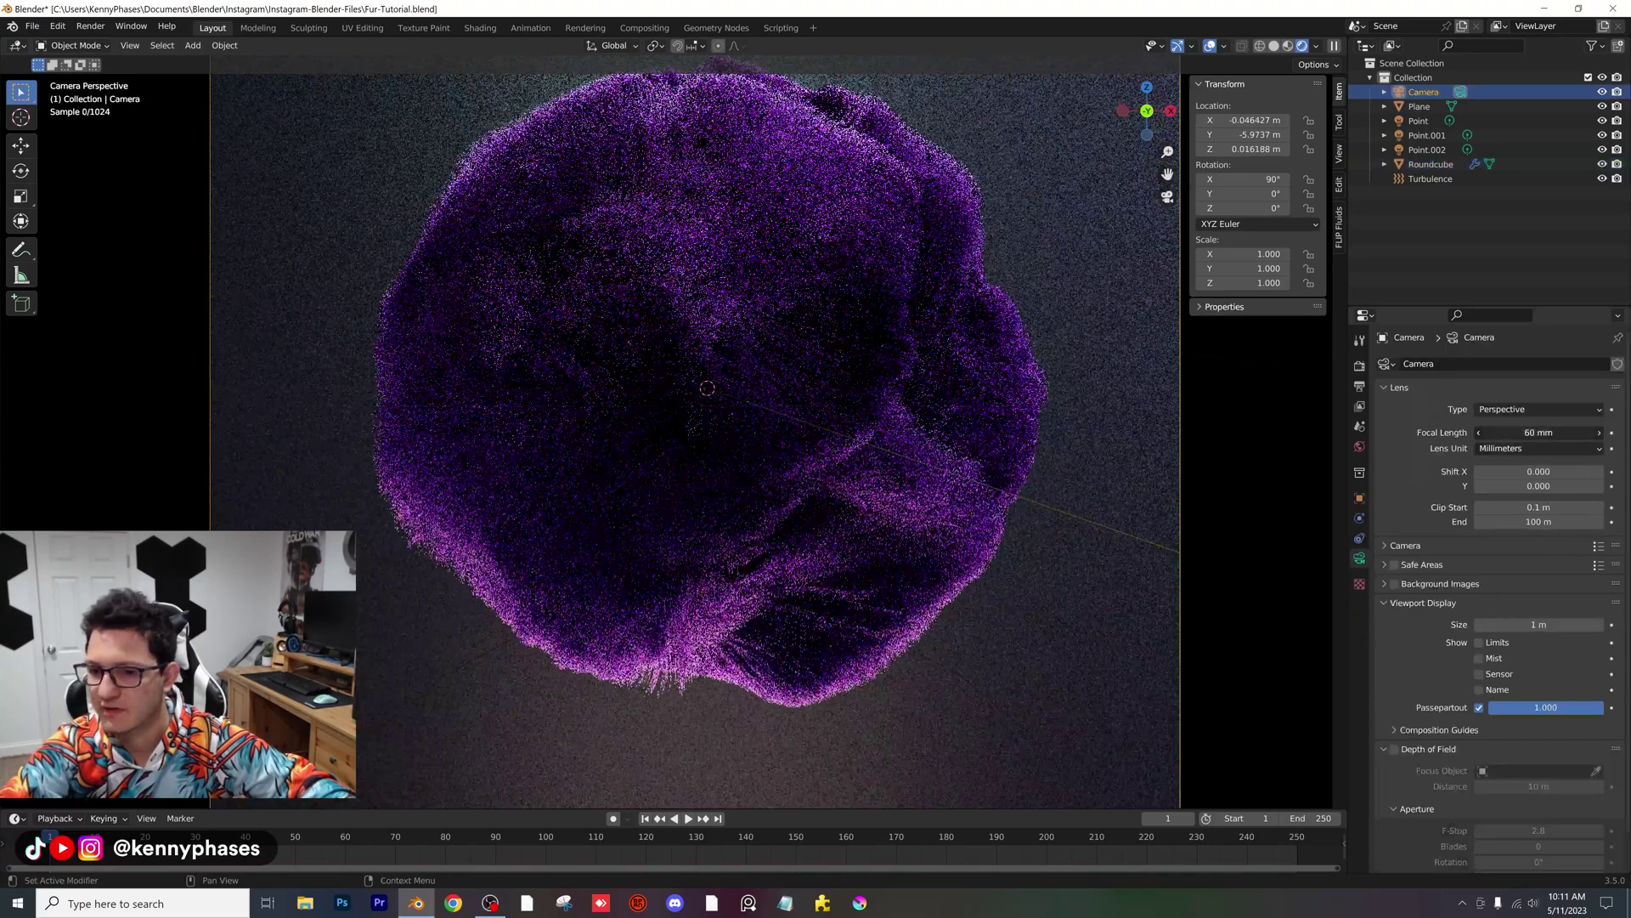
{"action": "left_click_drag", "start_coordinate": [1539, 432], "coordinate": [1470, 436]}
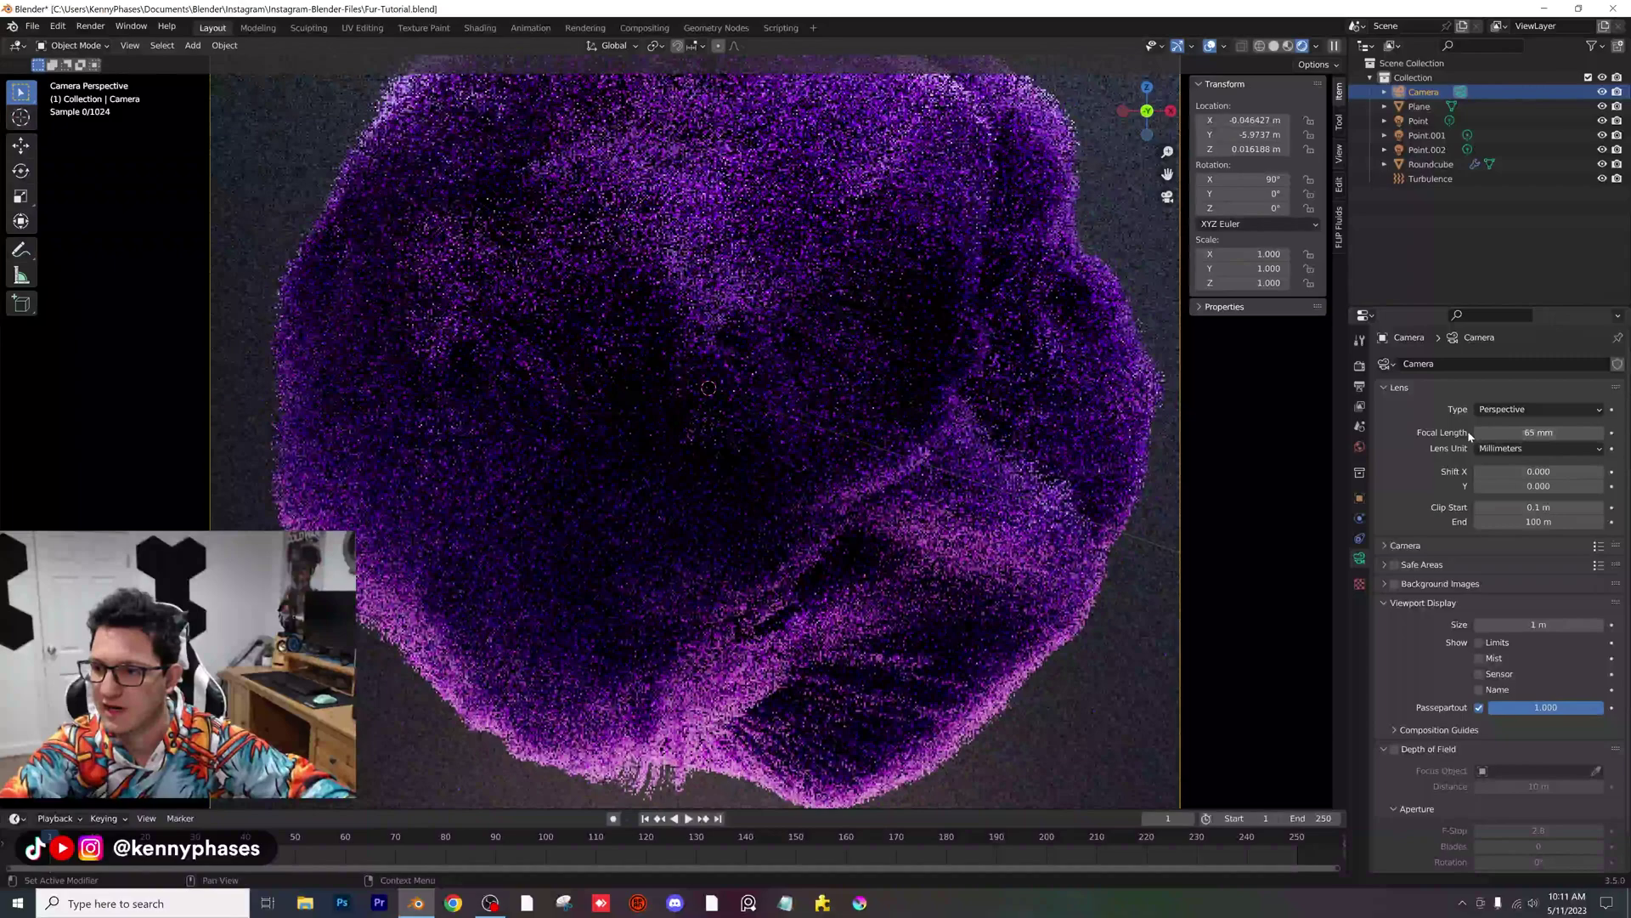
{"action": "scroll", "coordinate": [931, 534], "scroll_direction": "down", "scroll_amount": 5}
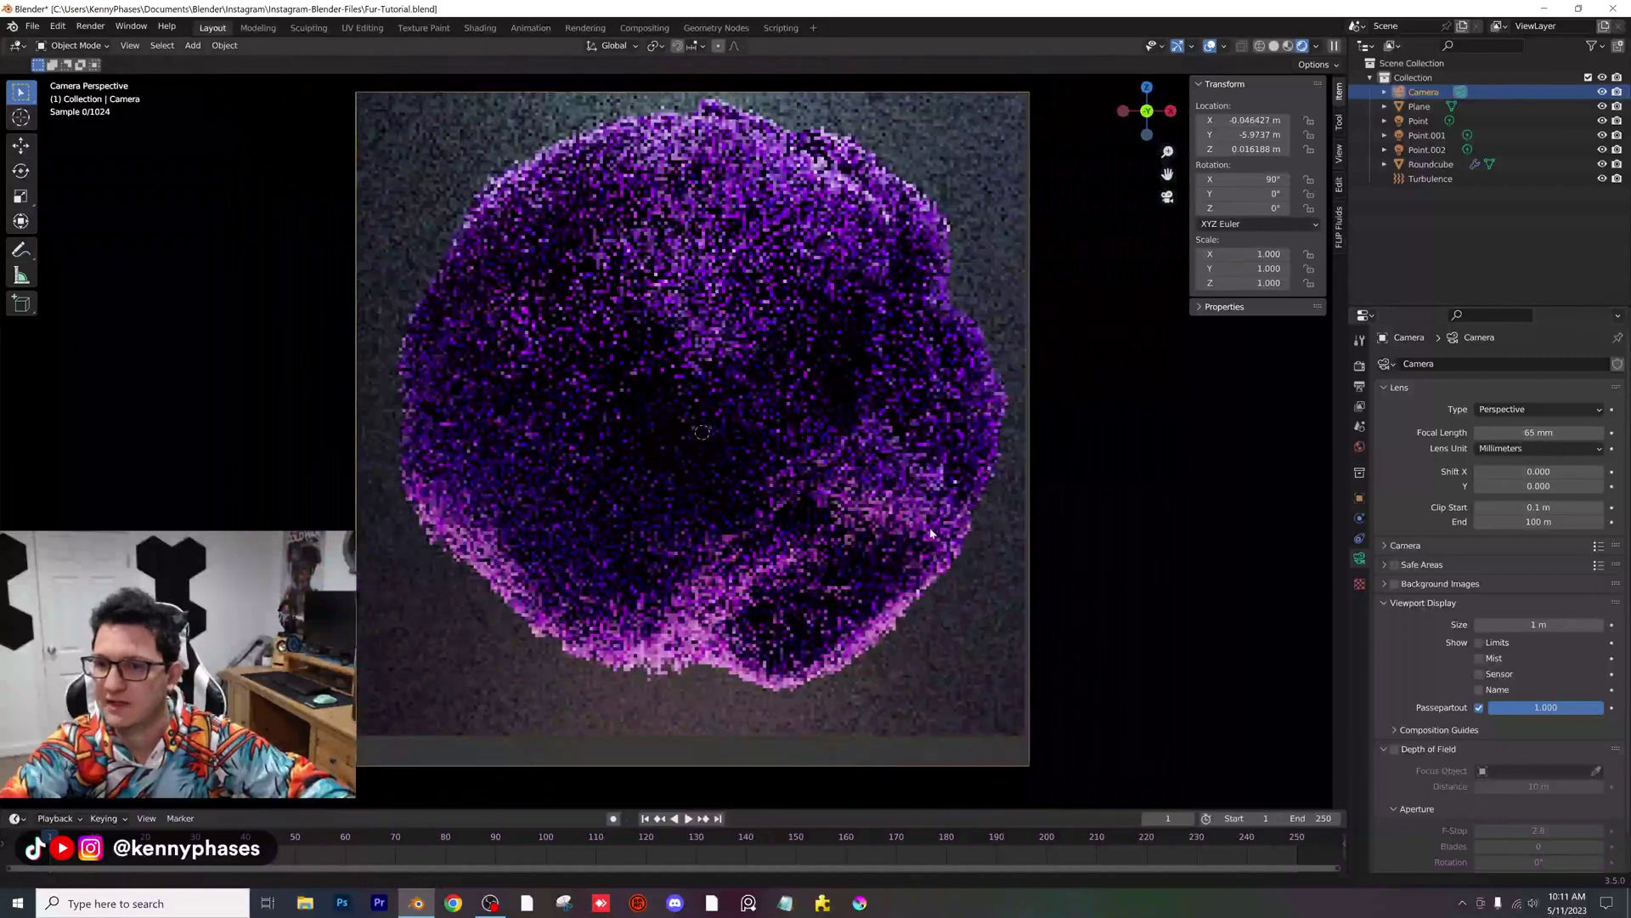
{"action": "key", "text": "ctrl+s"}
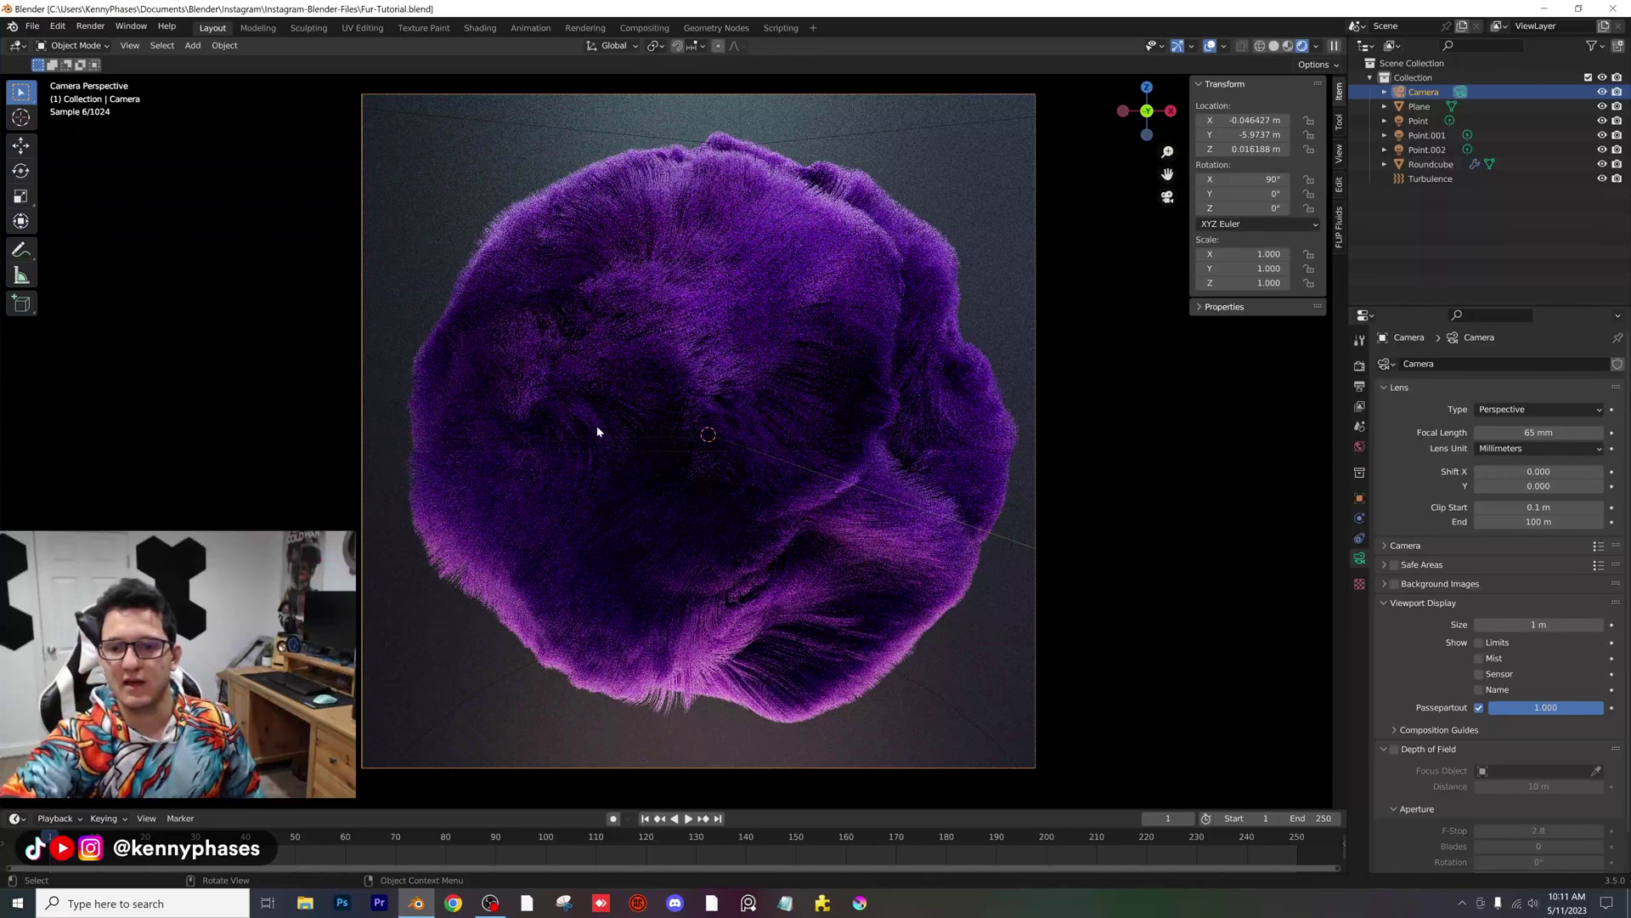
Step: Set the fur's child hair Display Amount to 20 and save Fur-Tutorial.blend
{"action": "left_click", "coordinate": [778, 375]}
{"action": "left_click", "coordinate": [1361, 558]}
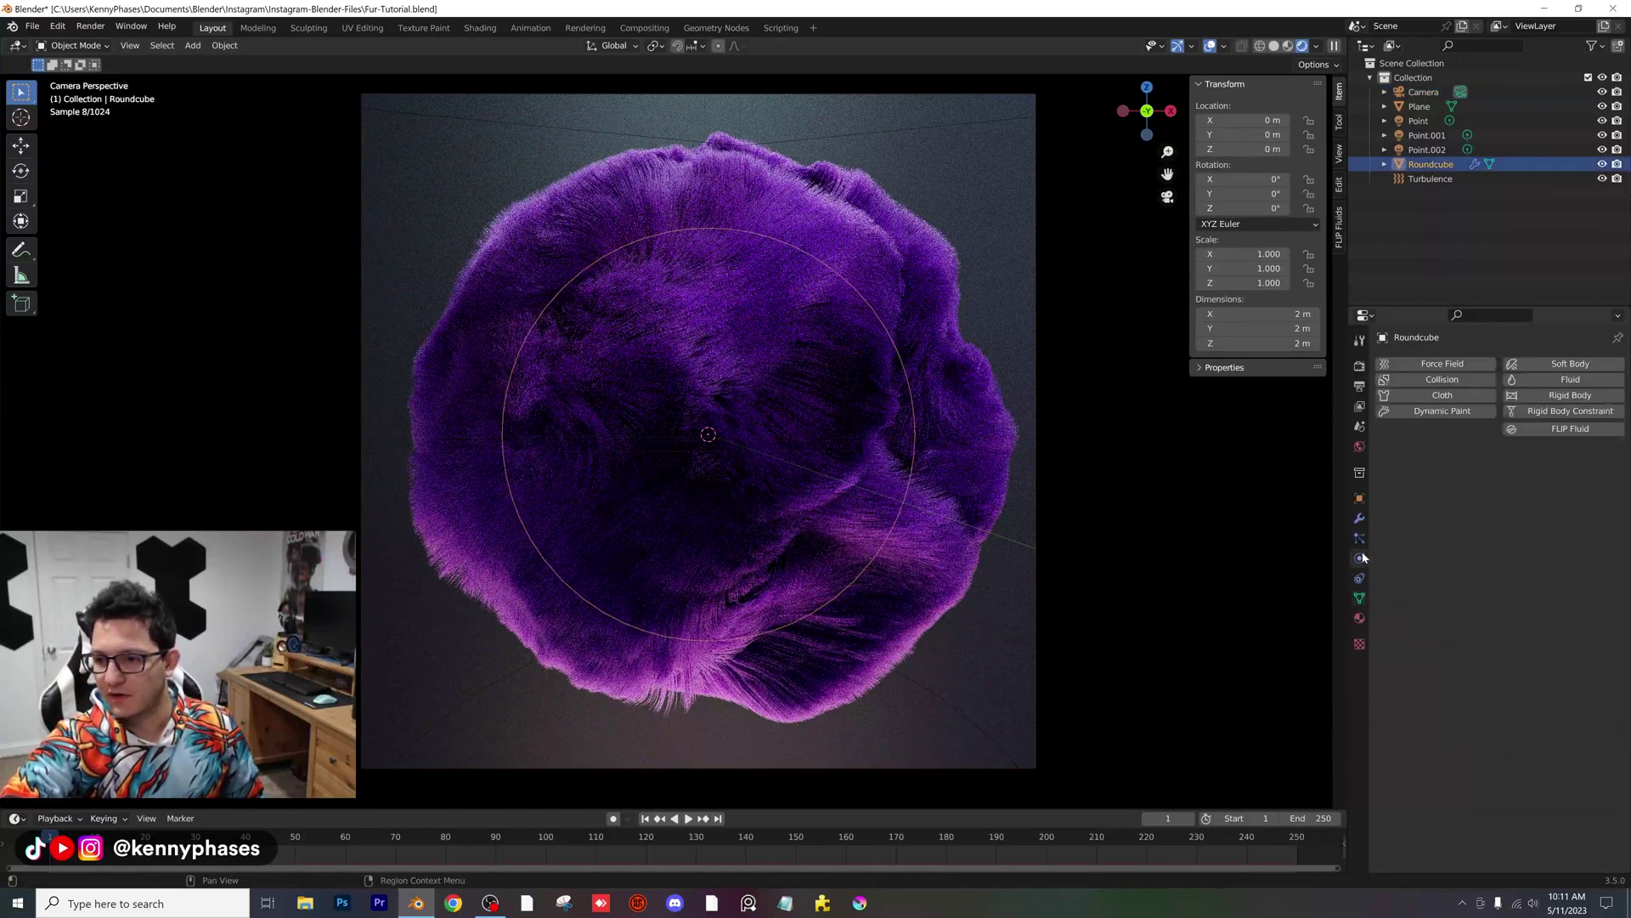
{"action": "left_click", "coordinate": [1360, 538]}
{"action": "scroll", "coordinate": [1478, 740], "scroll_direction": "down", "scroll_amount": 4}
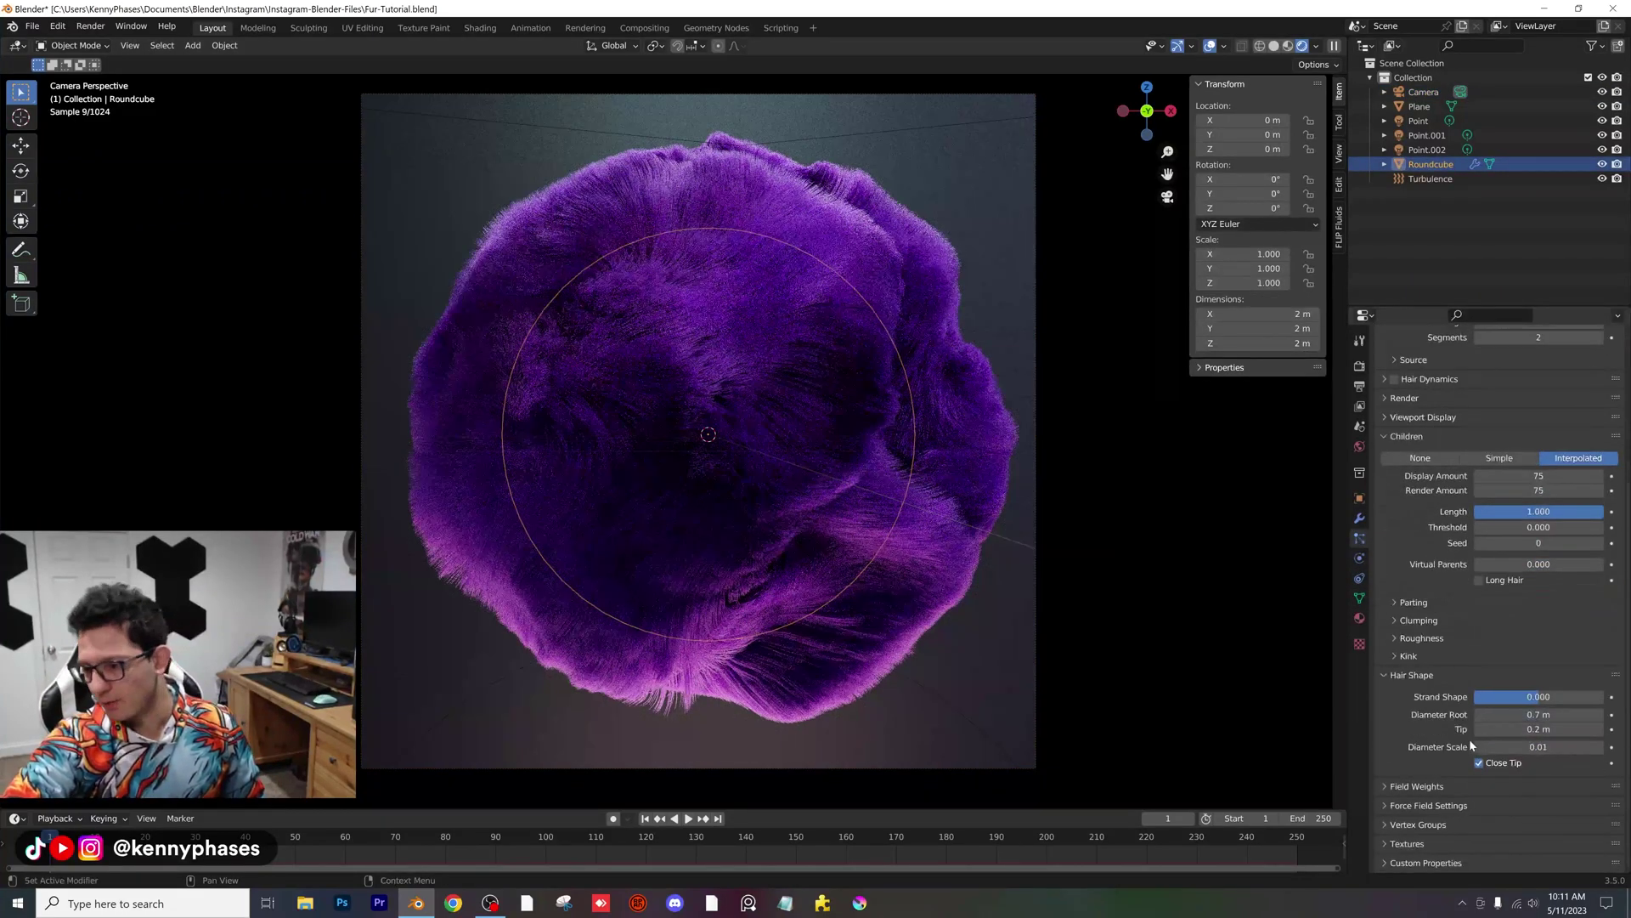
{"action": "left_click", "coordinate": [1411, 677]}
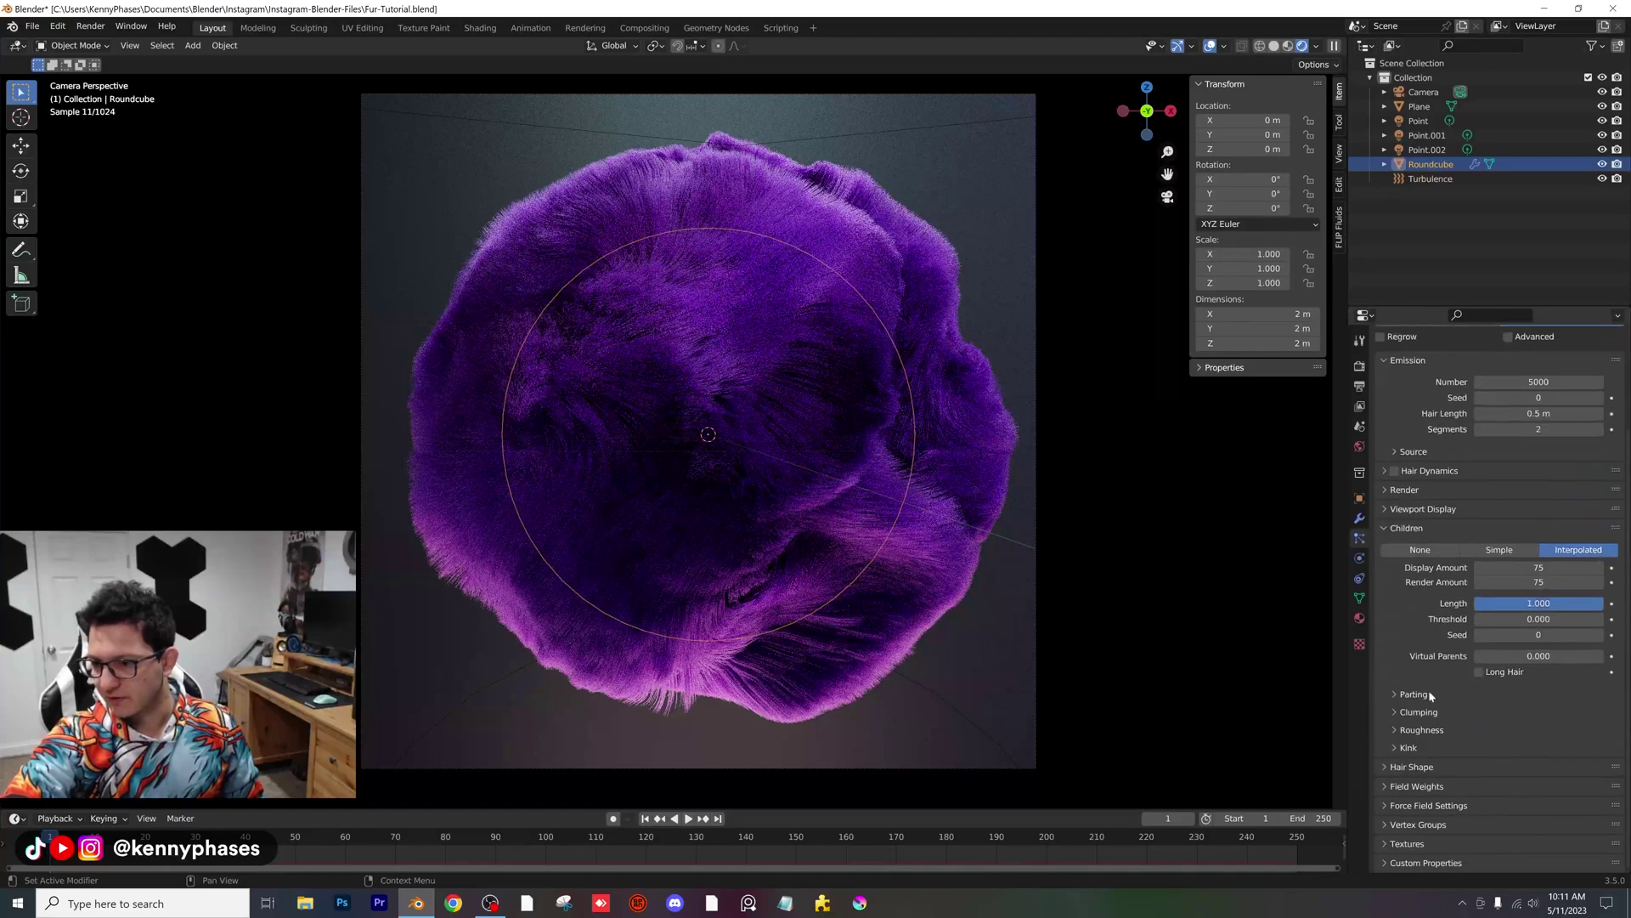
{"action": "left_click", "coordinate": [1544, 567]}
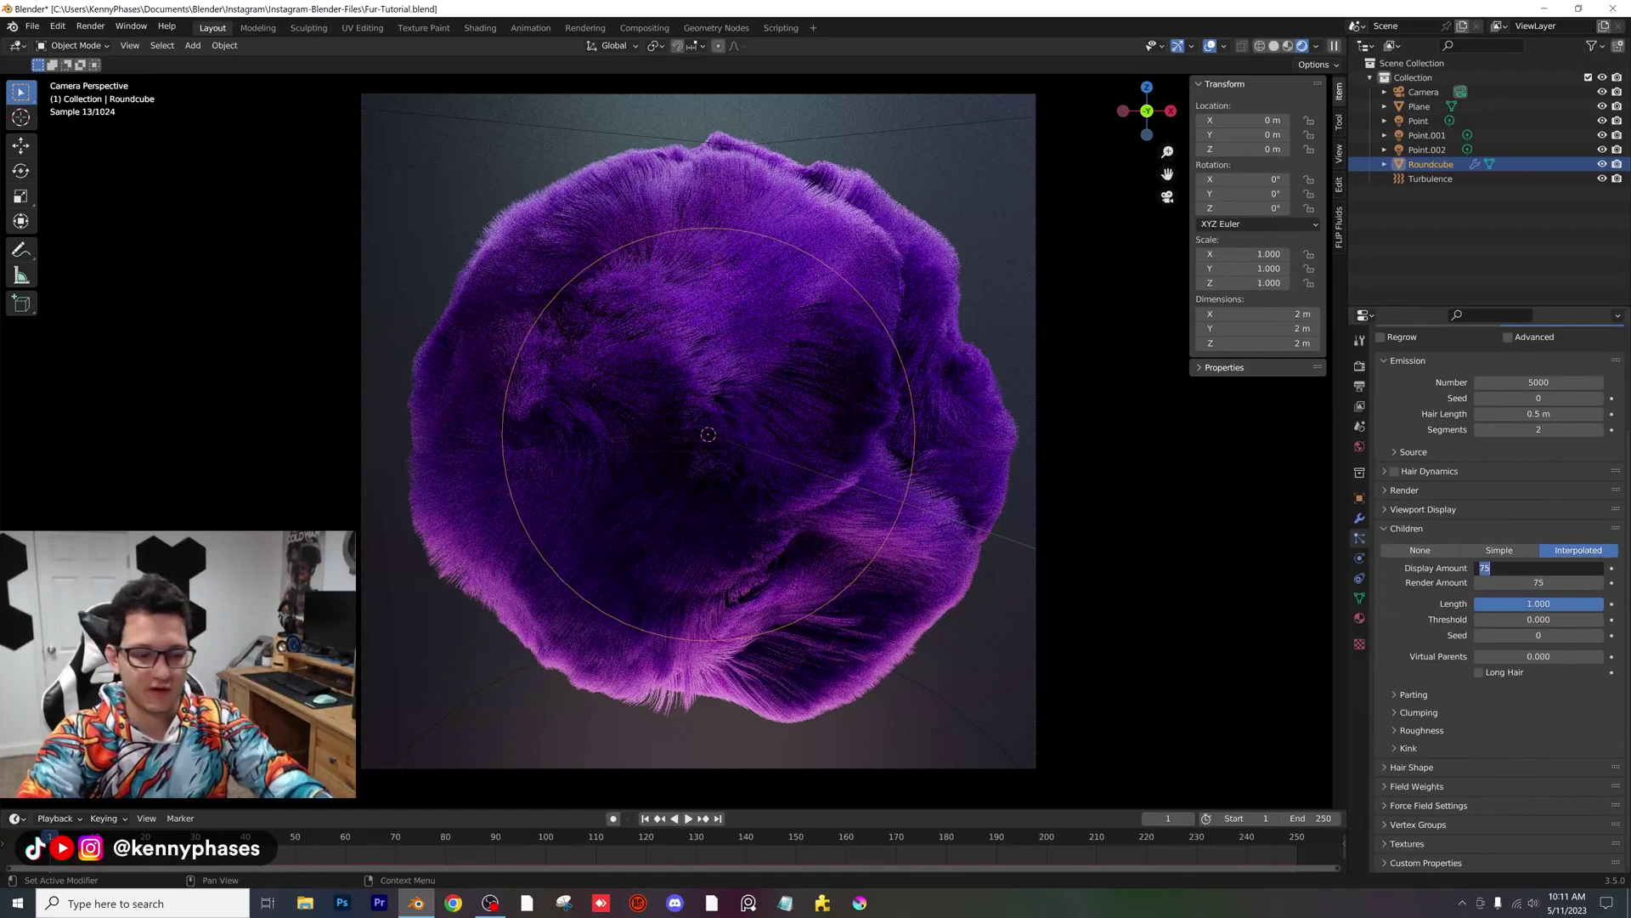
{"action": "type", "text": "20"}
{"action": "key", "text": "Return"}
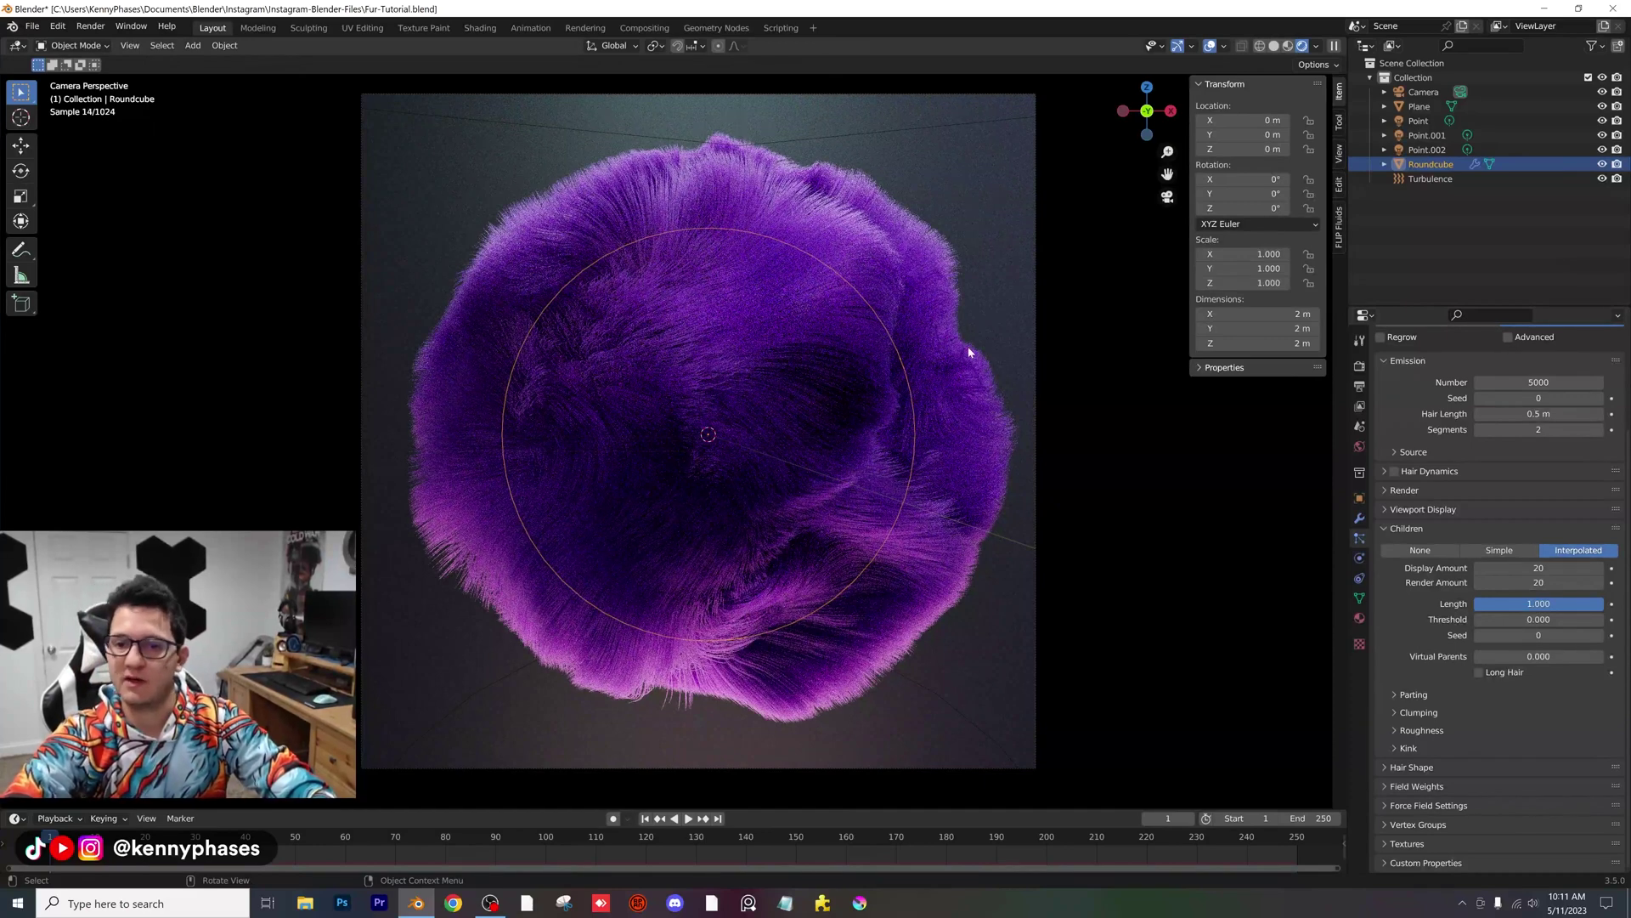
{"action": "key", "text": "ctrl+s"}
Step: Turn off Text Info, 3D Cursor, Origins and Outline Selected in the viewport overlays
{"action": "left_click", "coordinate": [1223, 46]}
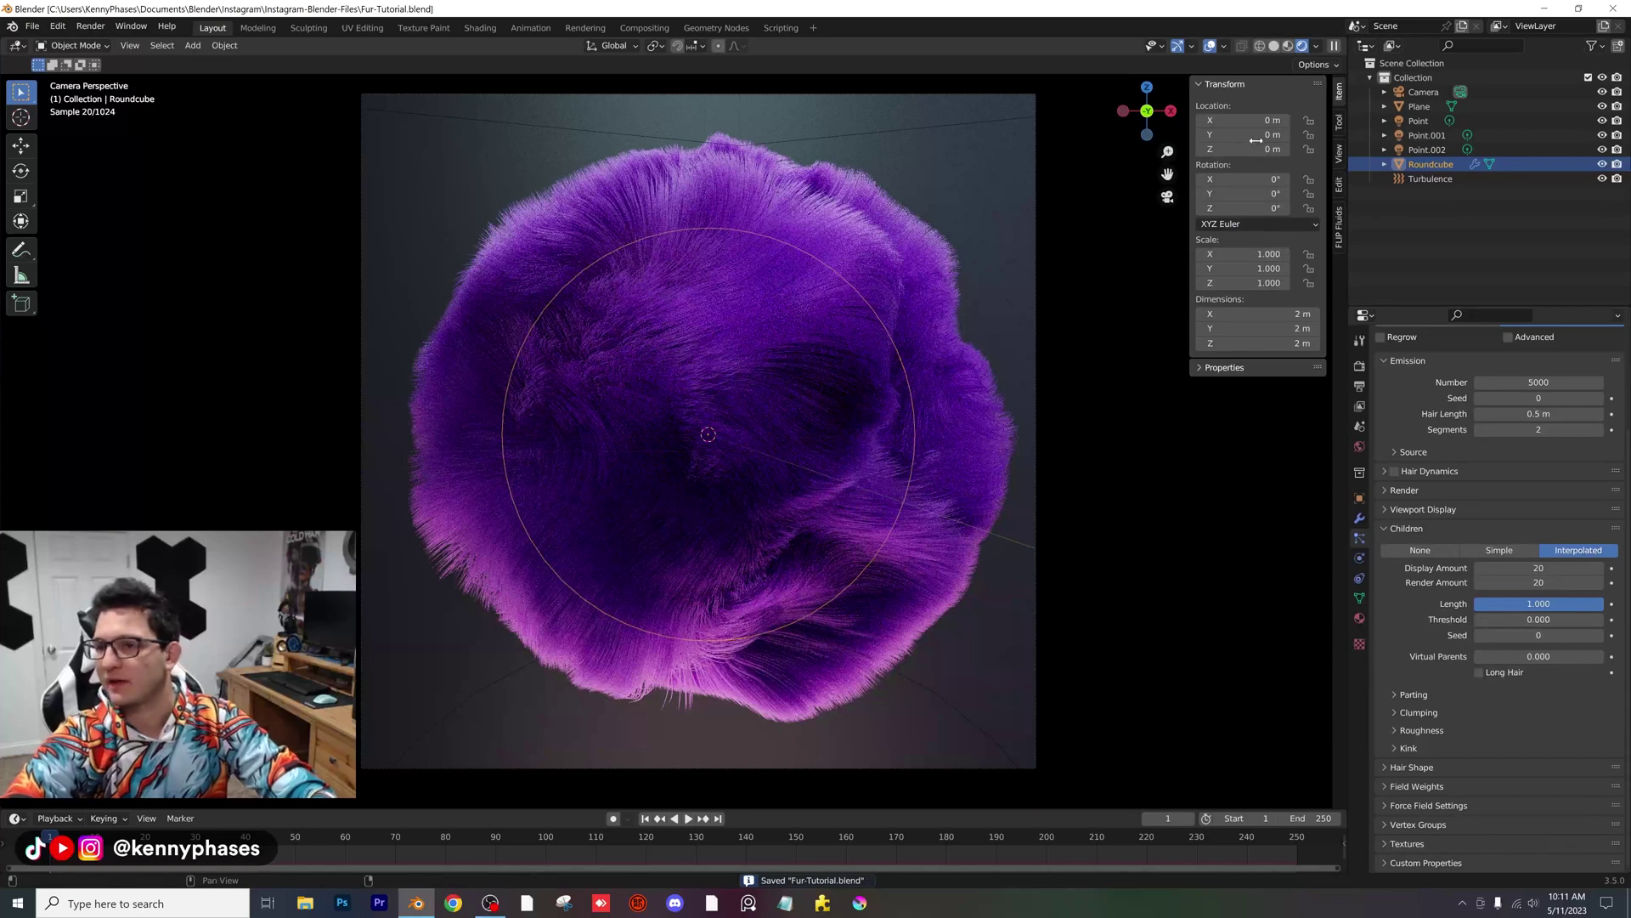
{"action": "left_click", "coordinate": [1224, 47]}
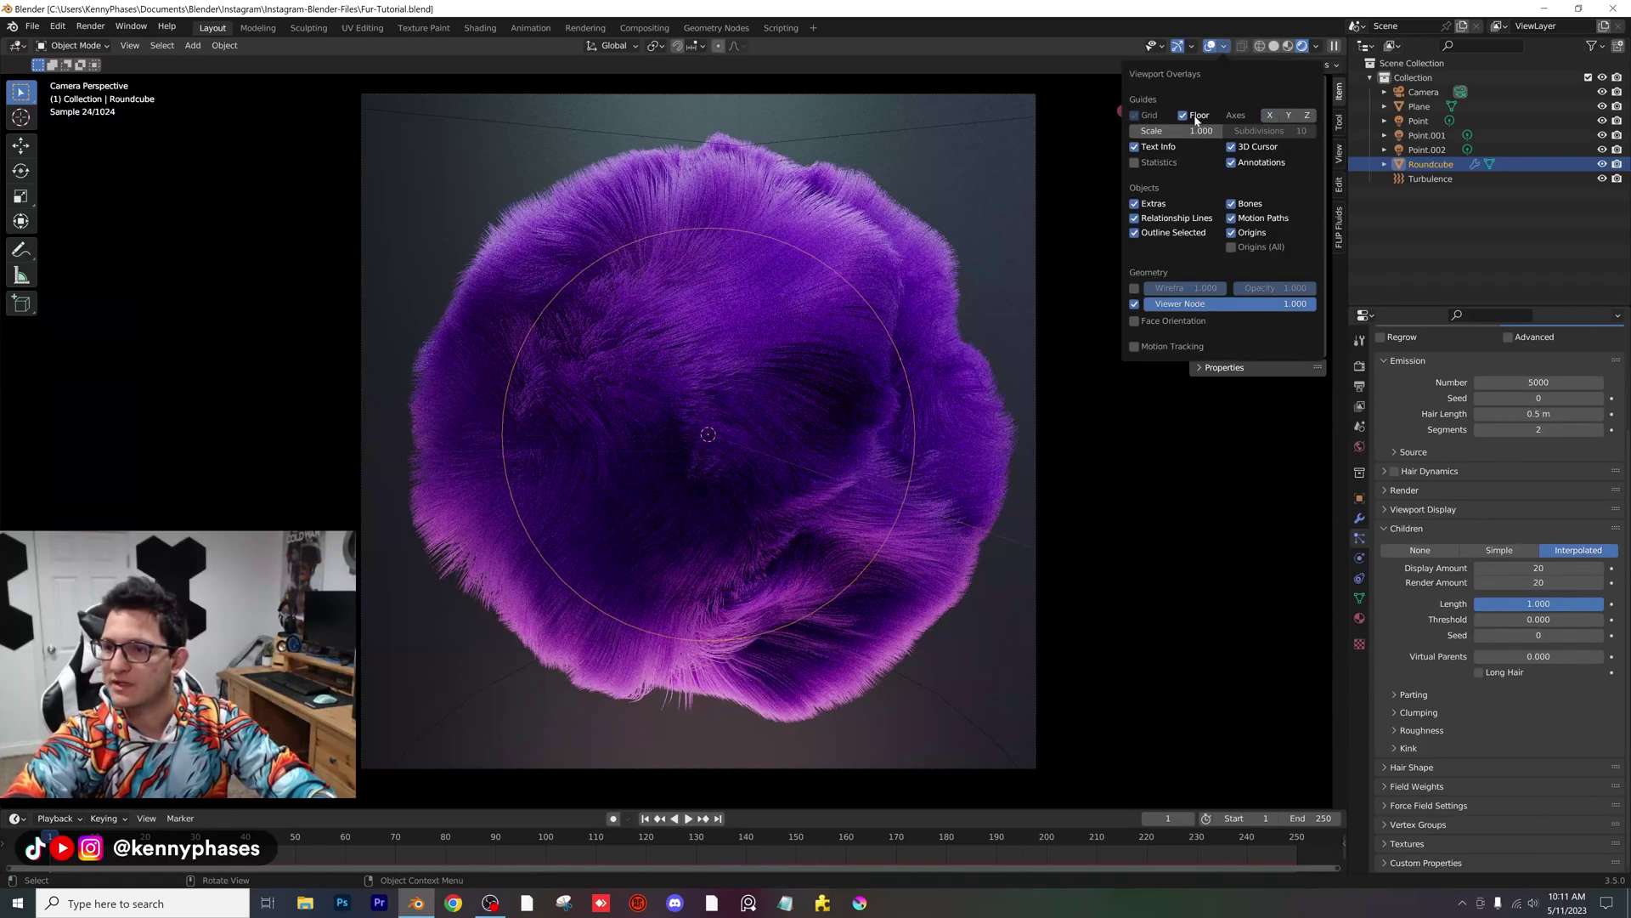
{"action": "mouse_move", "coordinate": [1134, 146]}
{"action": "left_mouse_down"}
{"action": "mouse_move", "coordinate": [1232, 170]}
{"action": "mouse_move", "coordinate": [1231, 233]}
{"action": "left_mouse_up"}
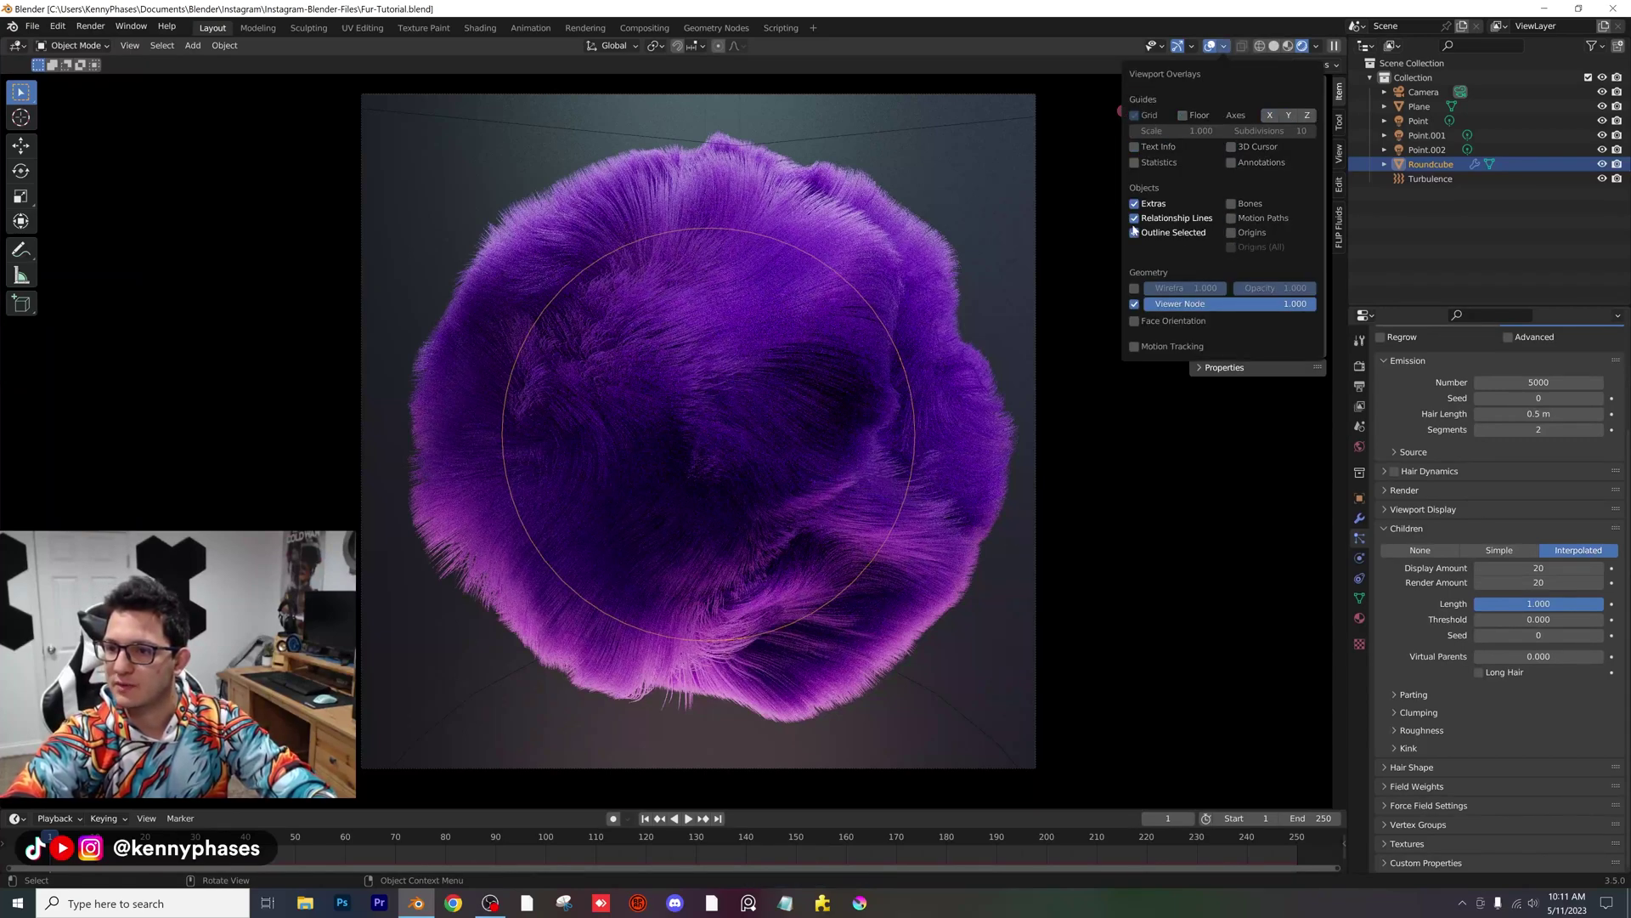
{"action": "left_click", "coordinate": [1135, 233]}
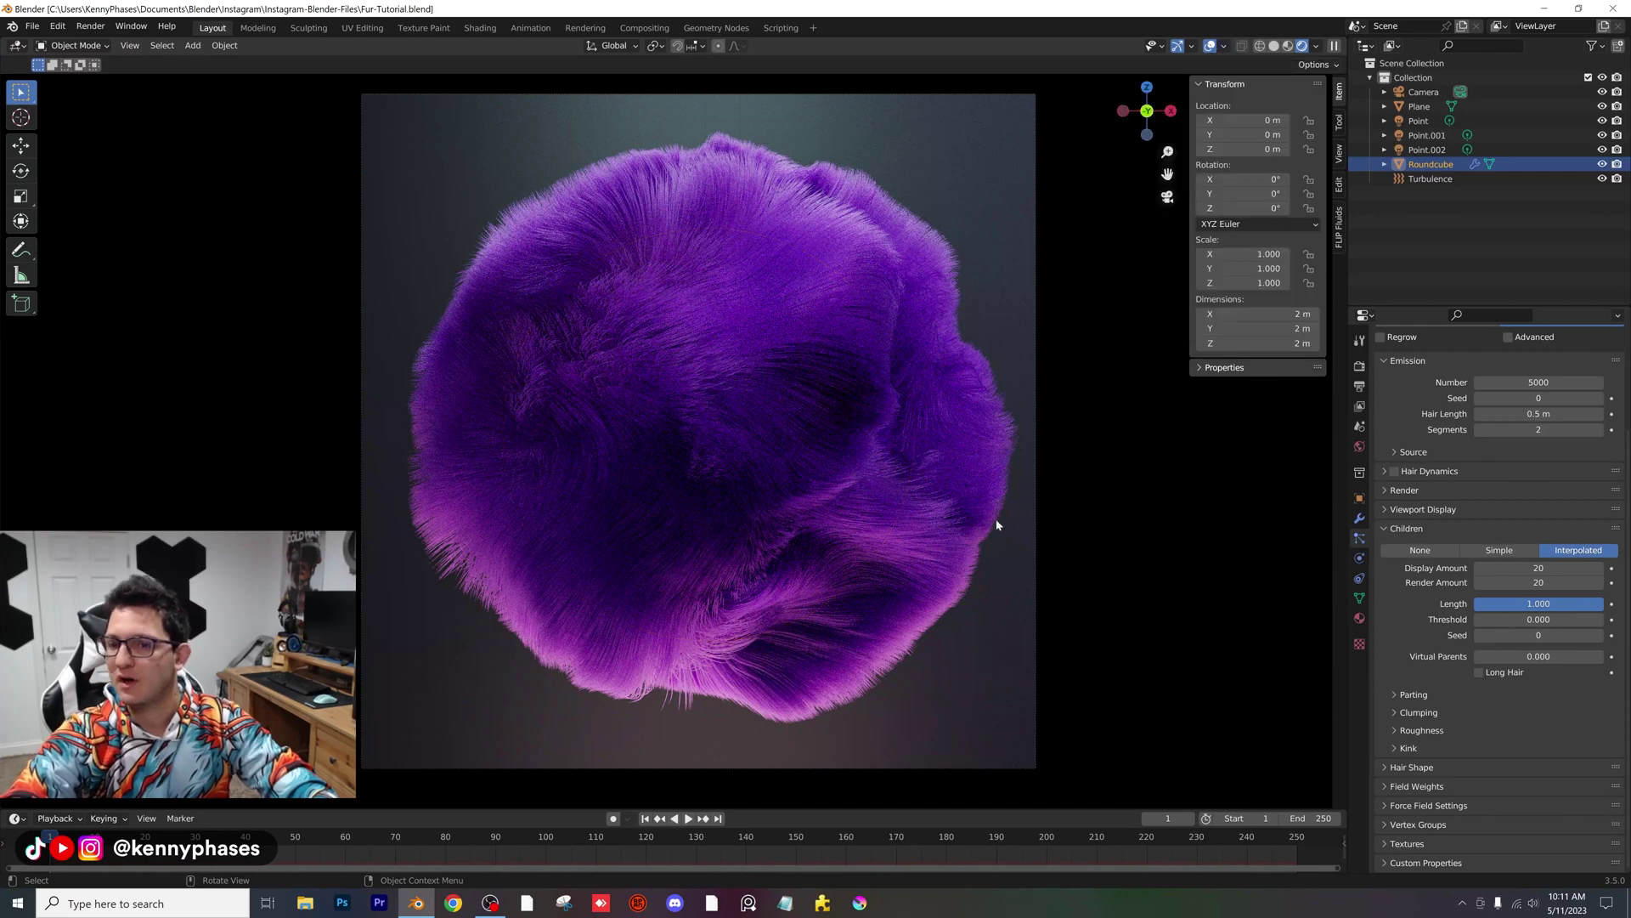
Step: Set Render Max Samples to 50 with OptiX denoising and save the file
{"action": "left_click", "coordinate": [1360, 365]}
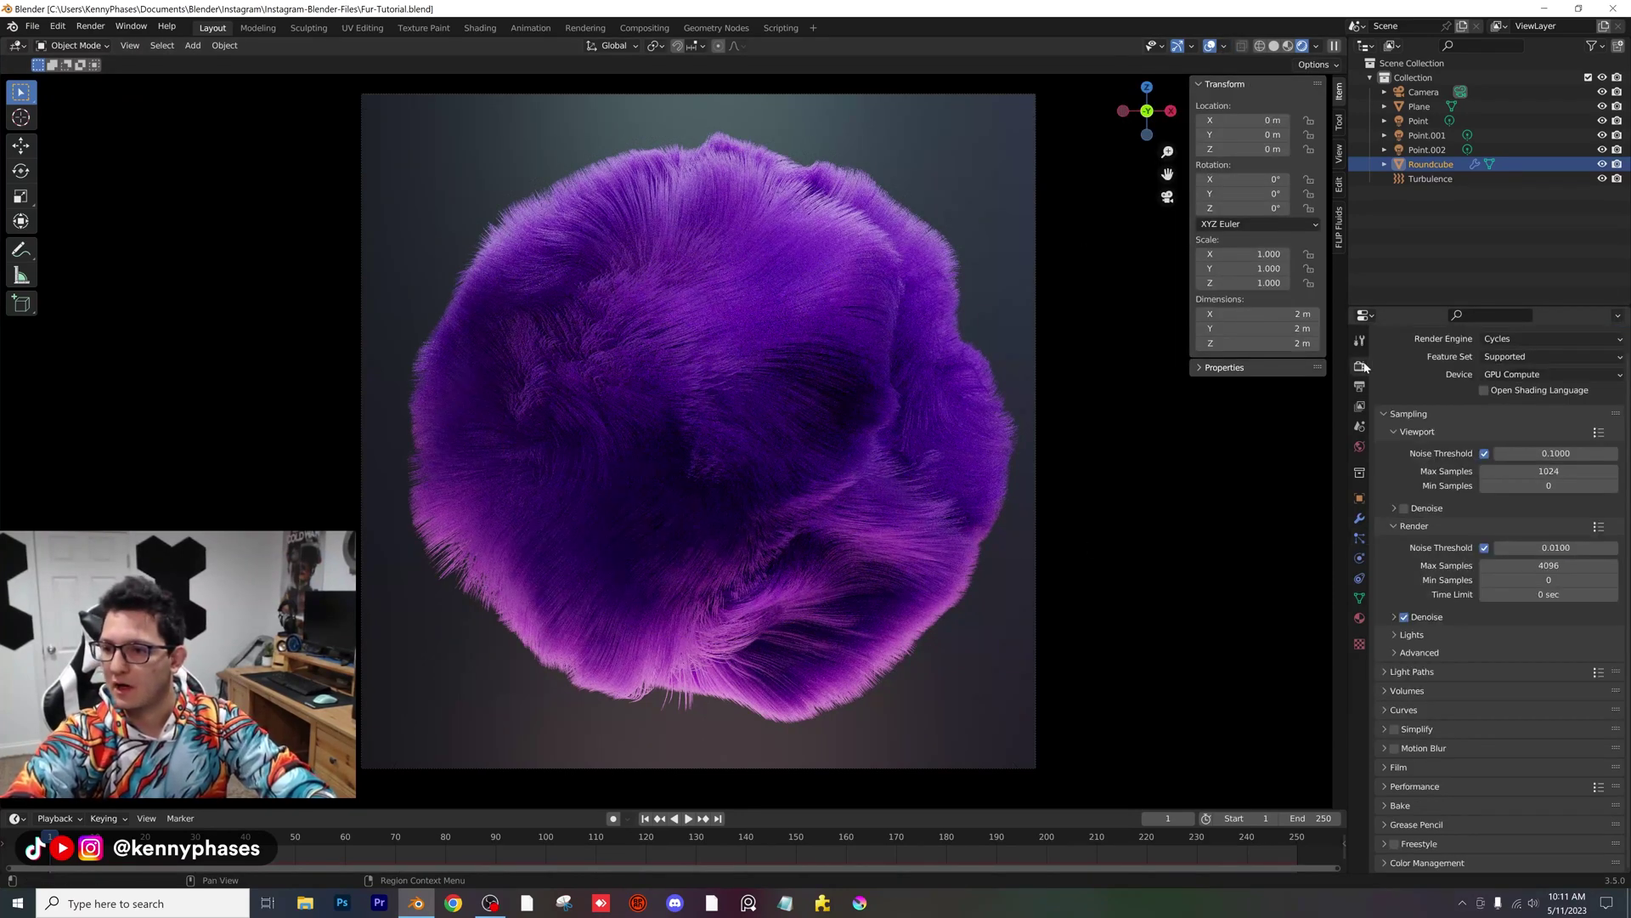
{"action": "left_click", "coordinate": [1223, 47]}
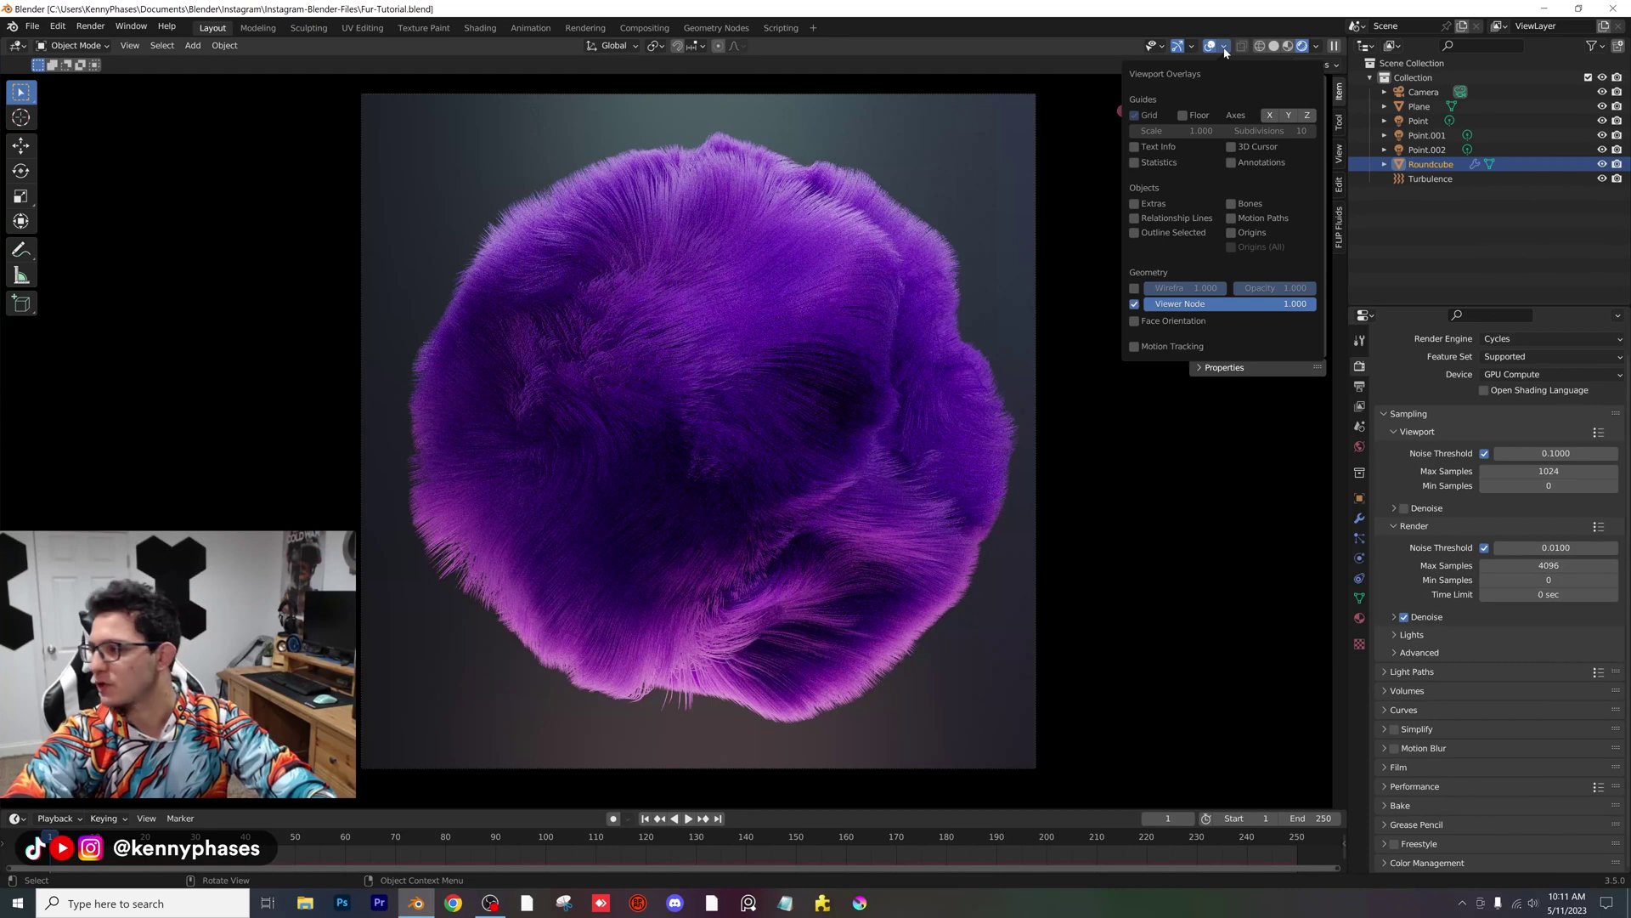
{"action": "double_click", "coordinate": [1548, 565]}
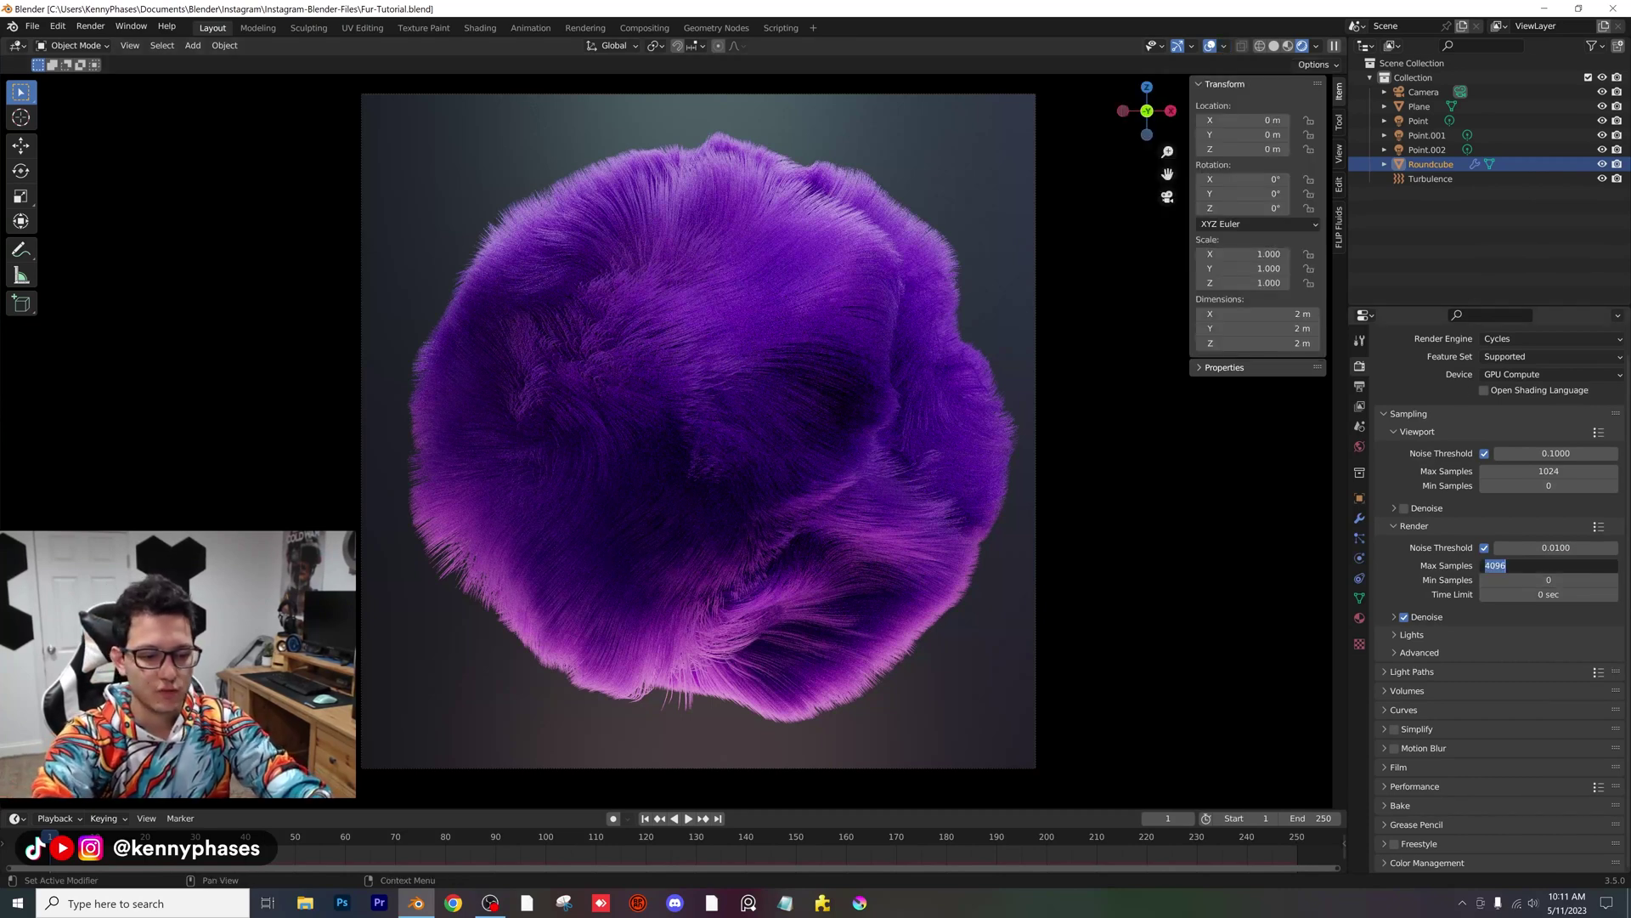
{"action": "type", "text": "50"}
{"action": "key", "text": "Return"}
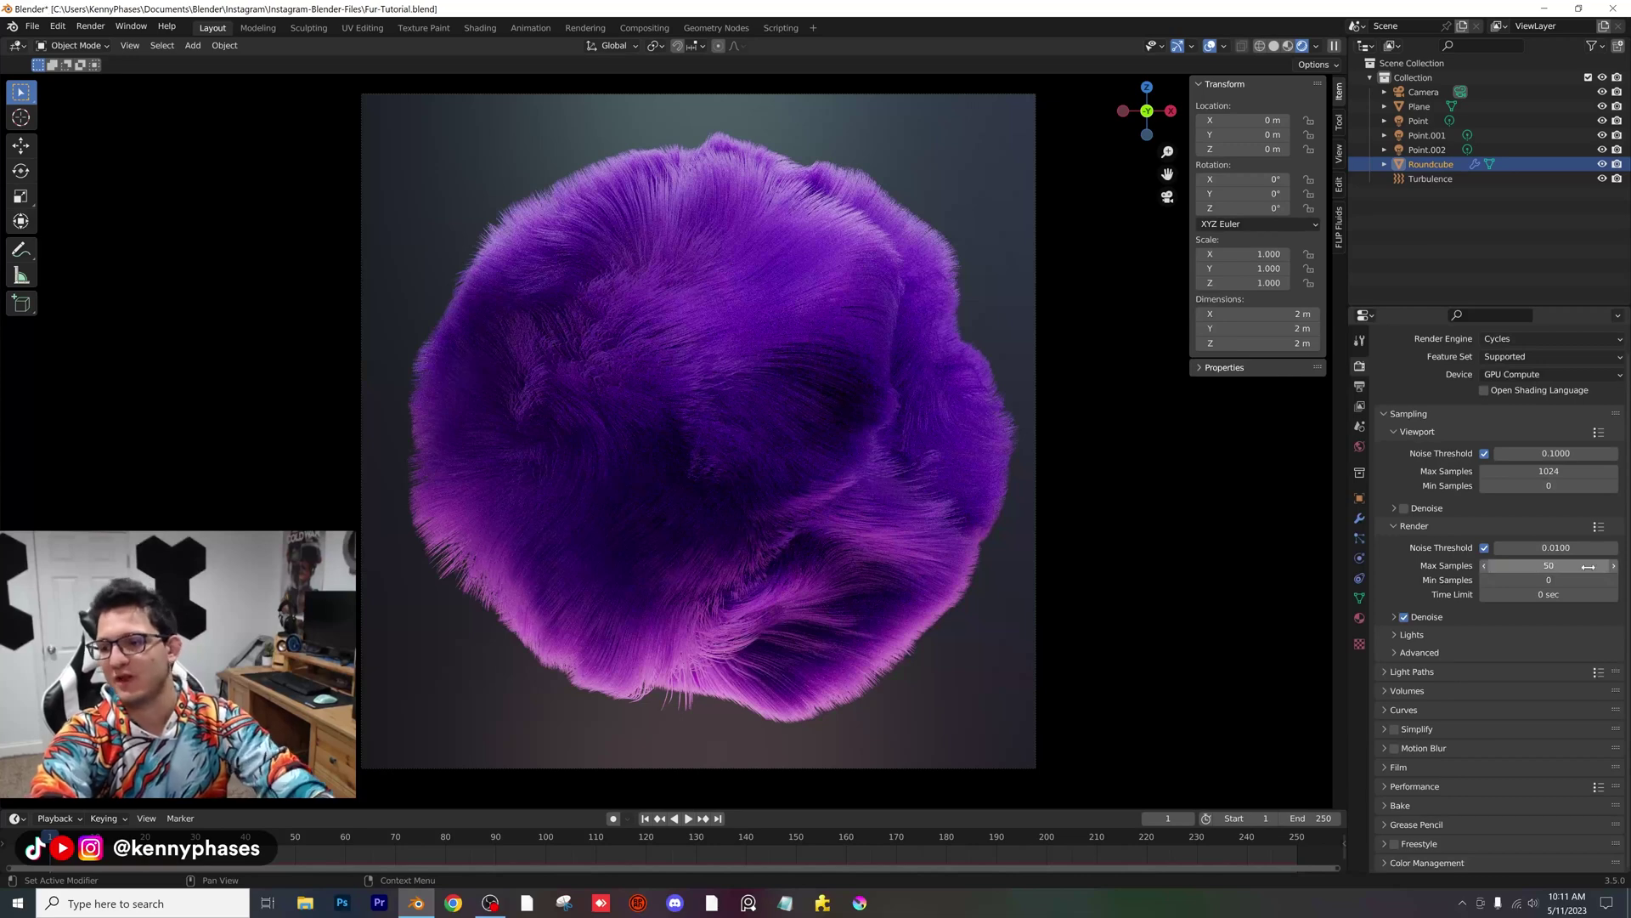
{"action": "left_click", "coordinate": [1533, 617]}
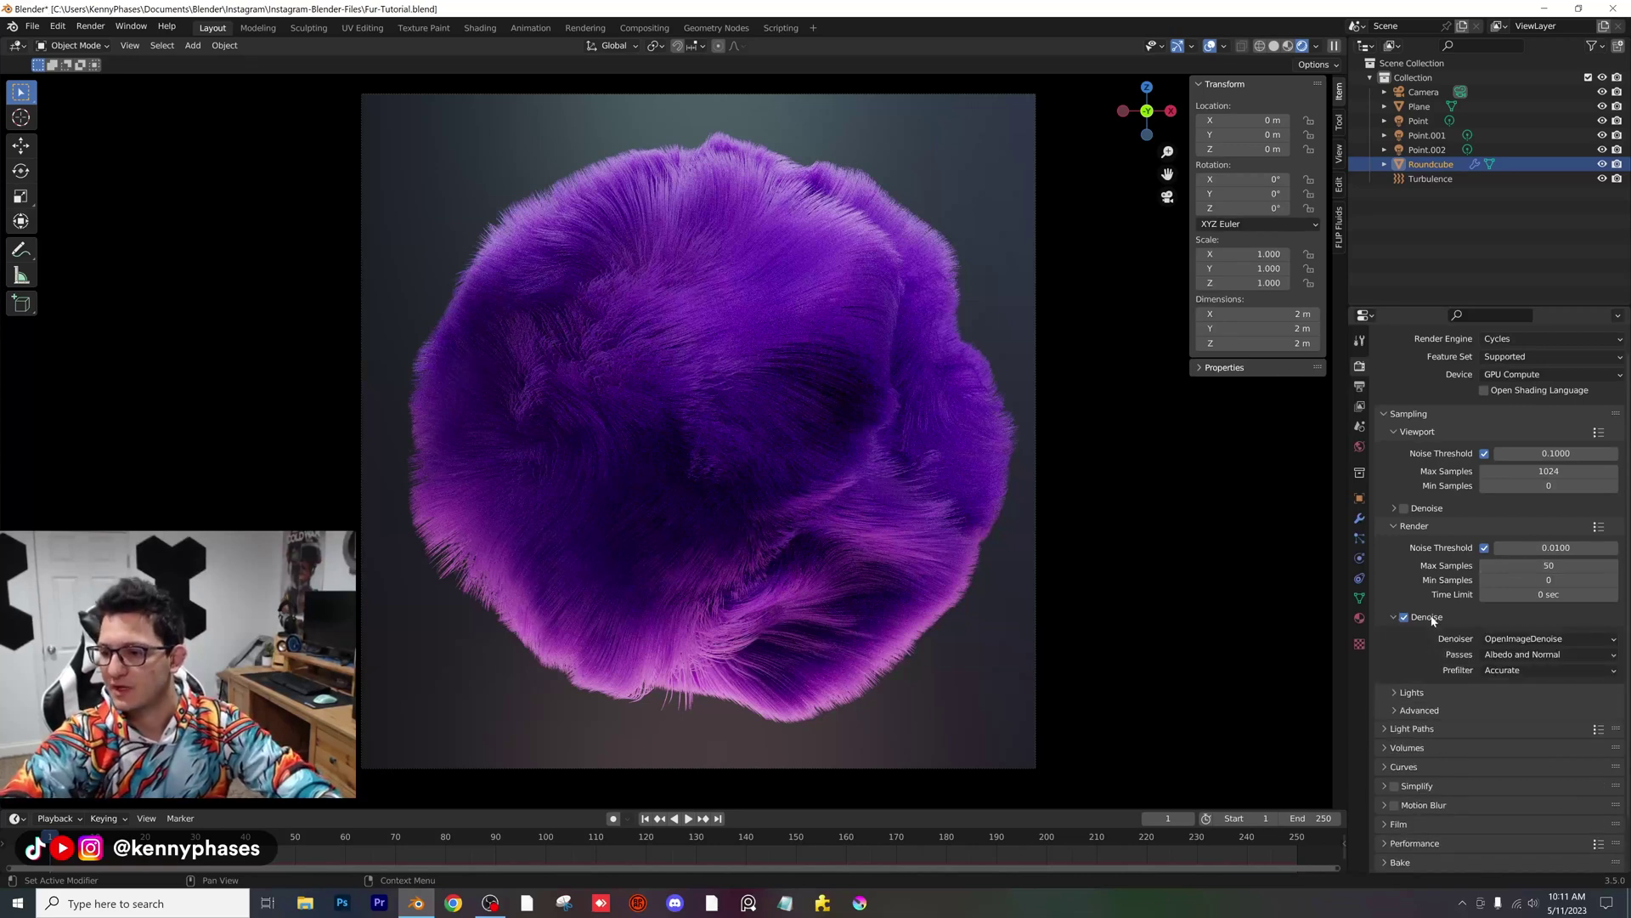
{"action": "left_click", "coordinate": [1527, 639]}
{"action": "left_click", "coordinate": [1527, 656]}
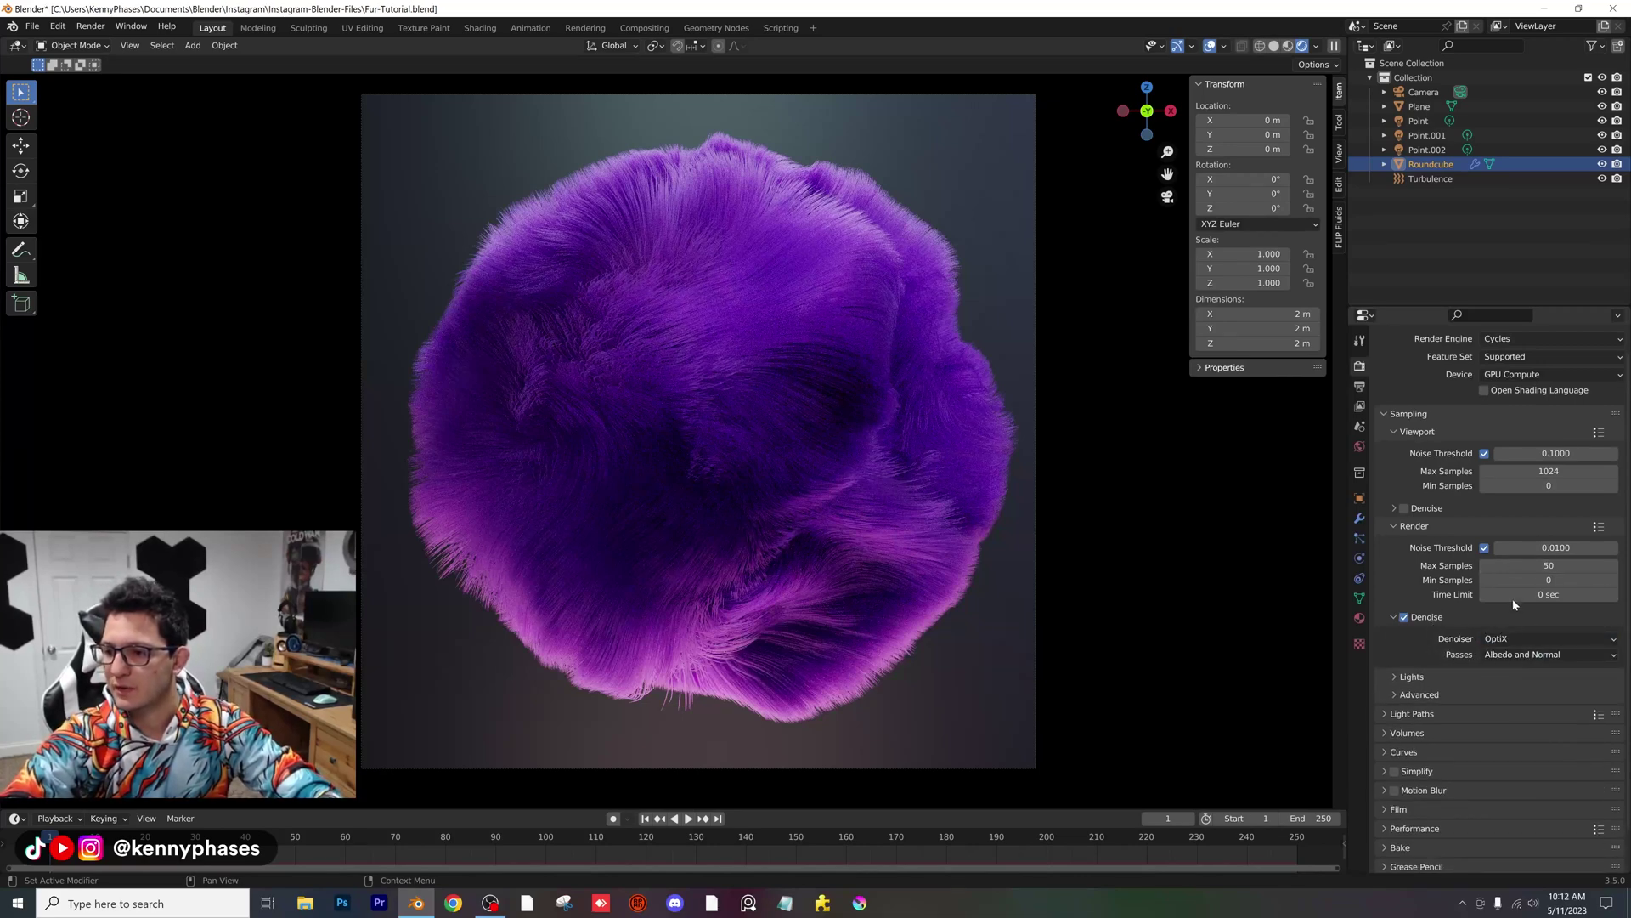
{"action": "key", "text": "ctrl+s"}
{"action": "left_click", "coordinate": [1360, 387]}
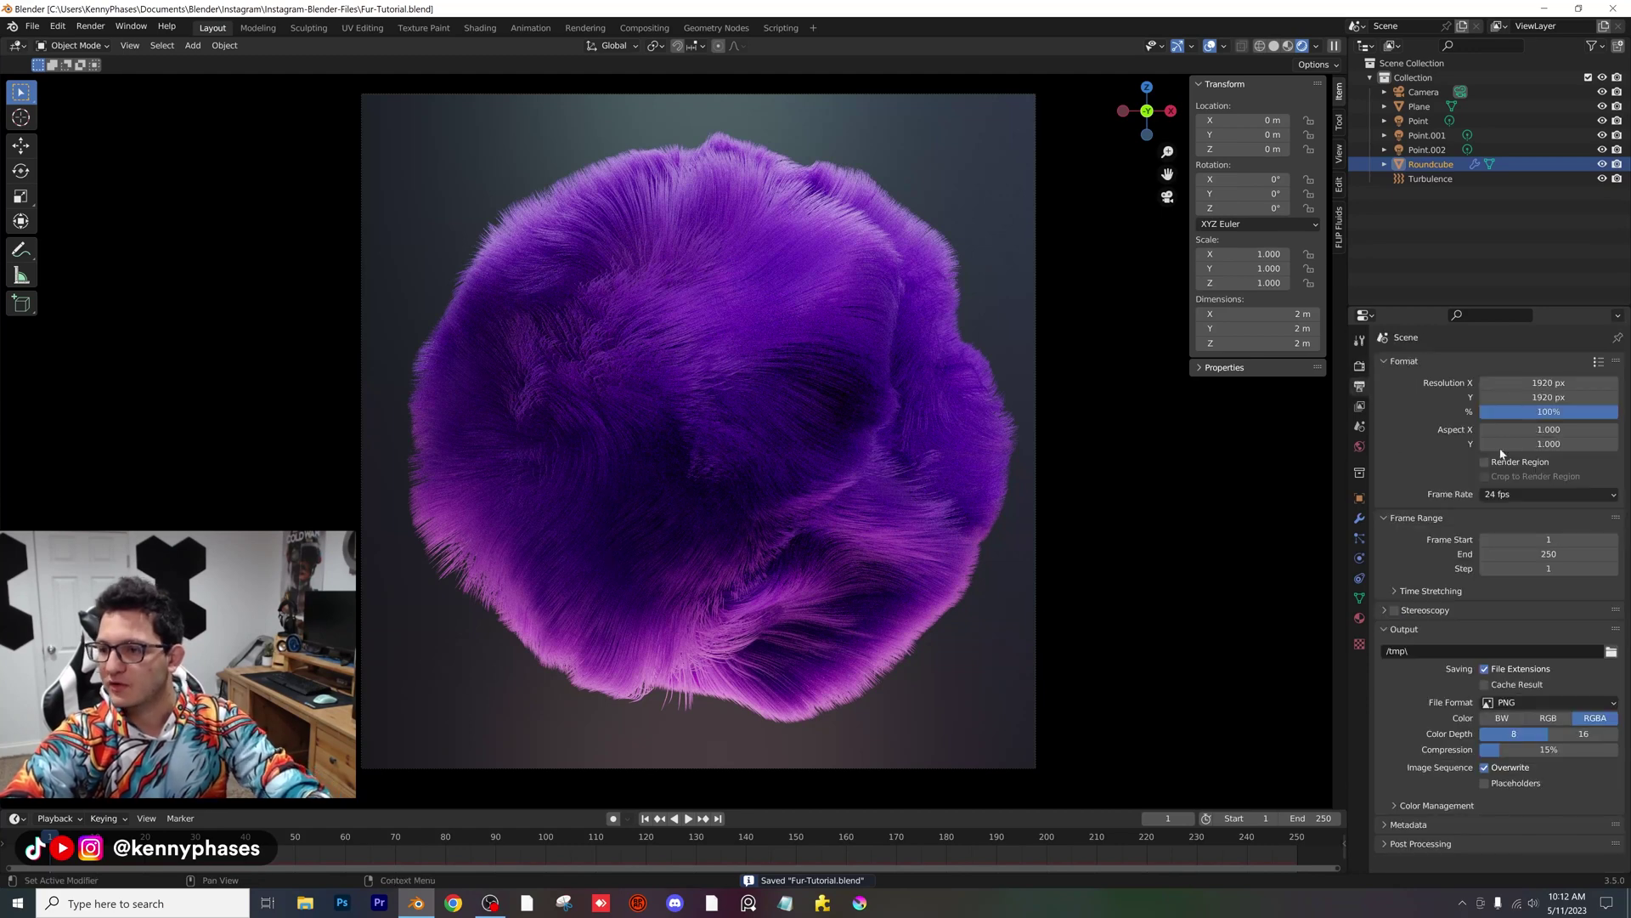
Step: Set the output resolution scale to 200%, save, and start the final F12 render
{"action": "double_click", "coordinate": [1560, 414]}
{"action": "type", "text": "200"}
{"action": "key", "text": "Return"}
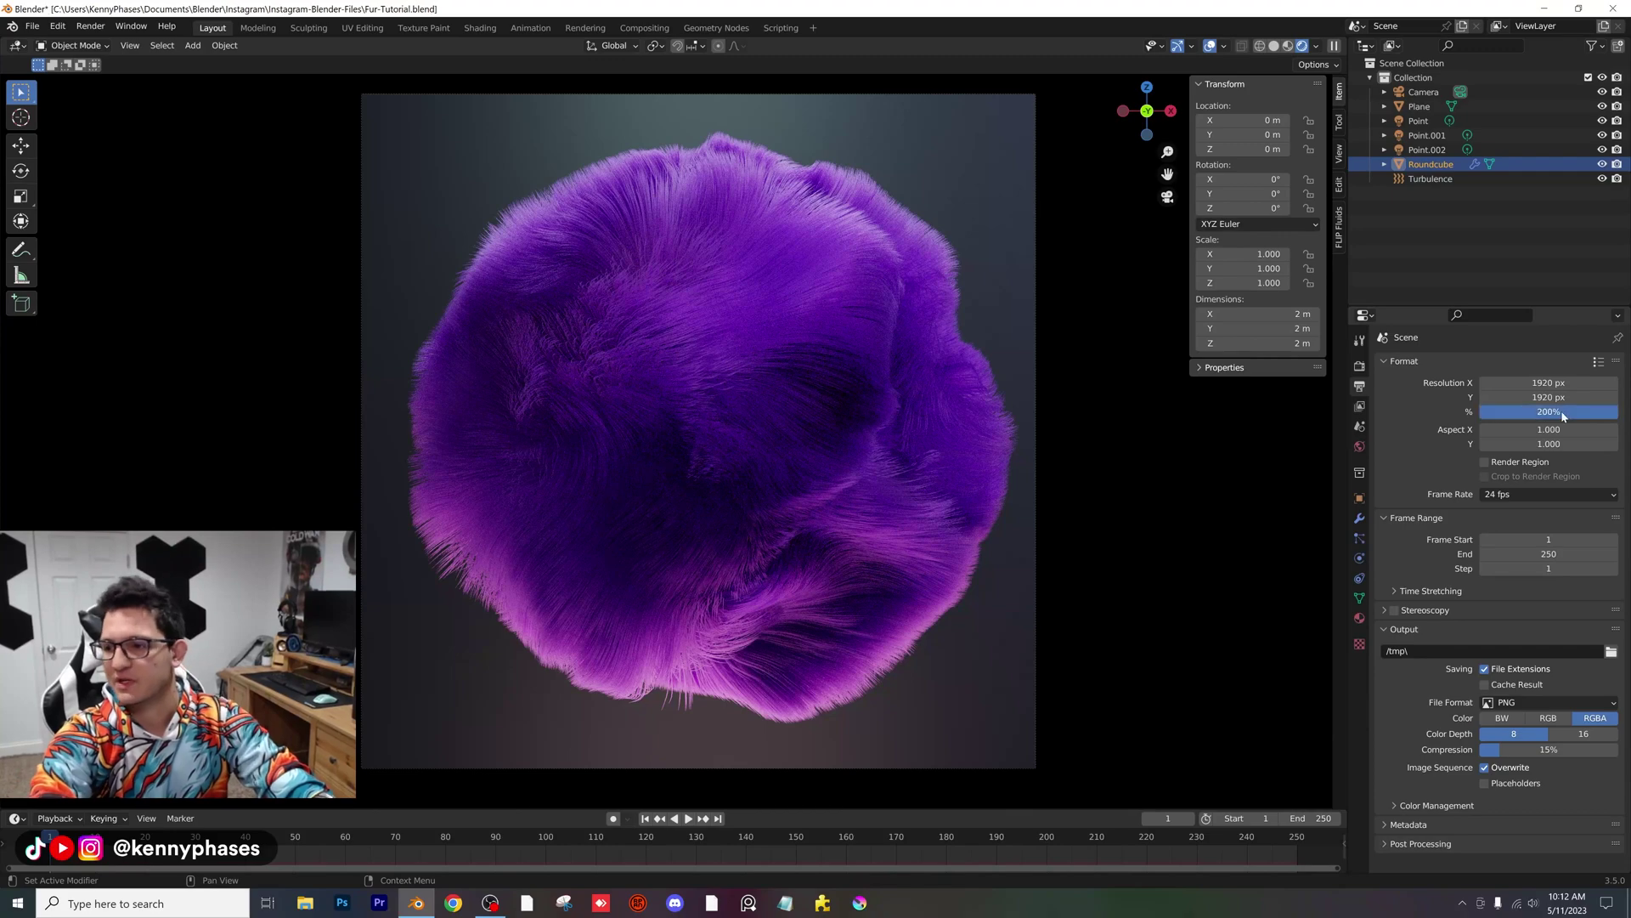
{"action": "key", "text": "ctrl+s"}
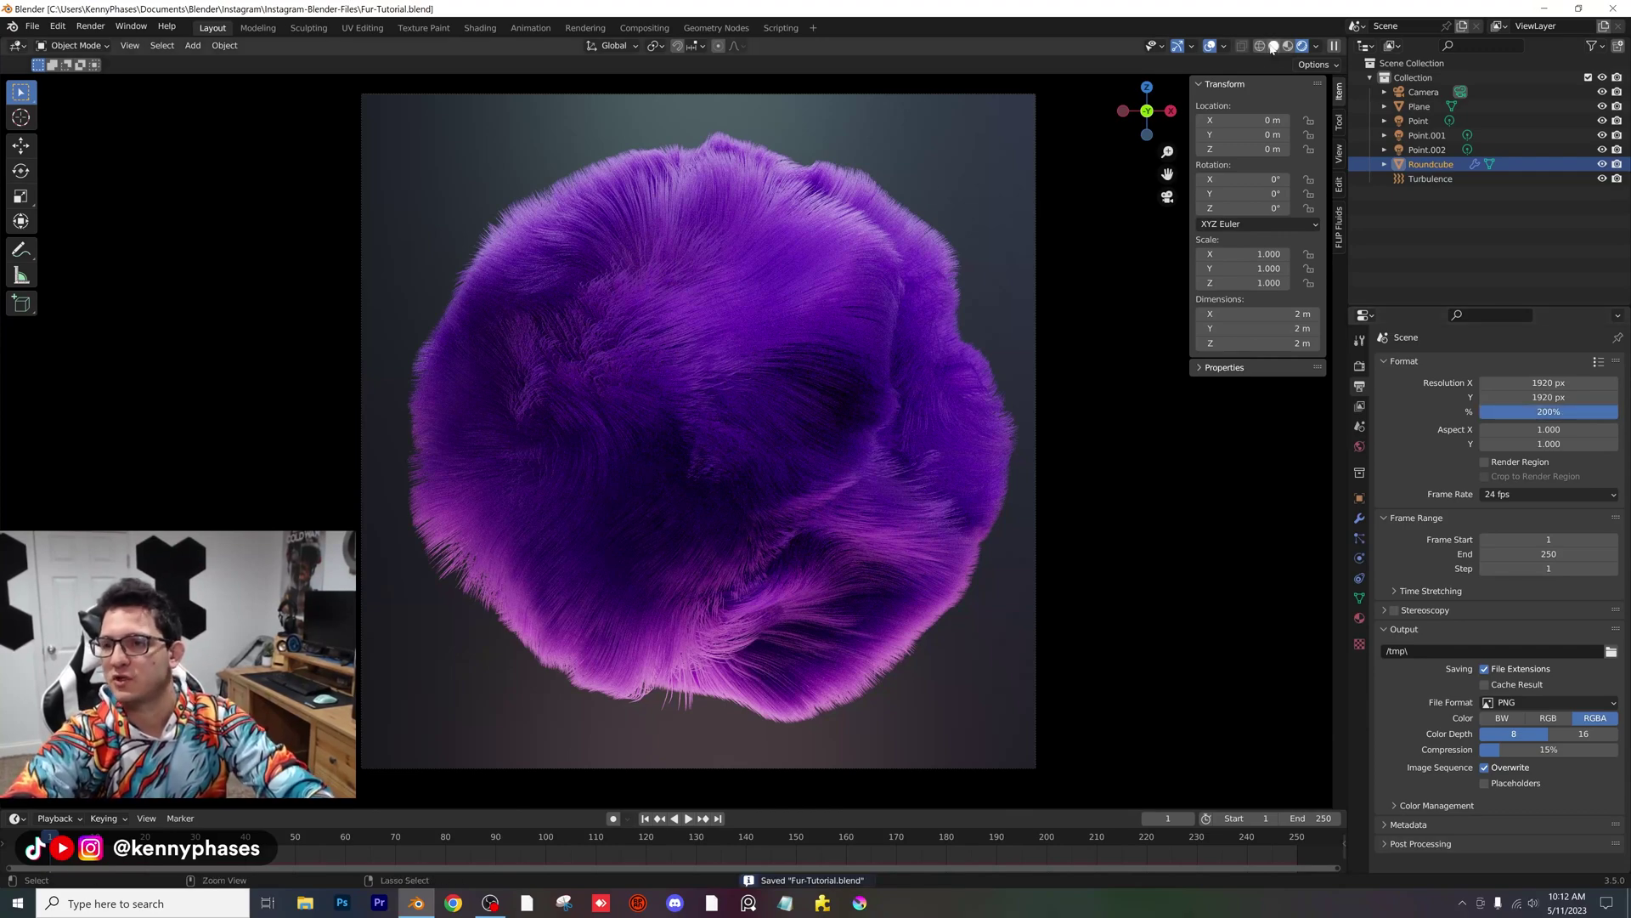
{"action": "left_click", "coordinate": [1273, 45]}
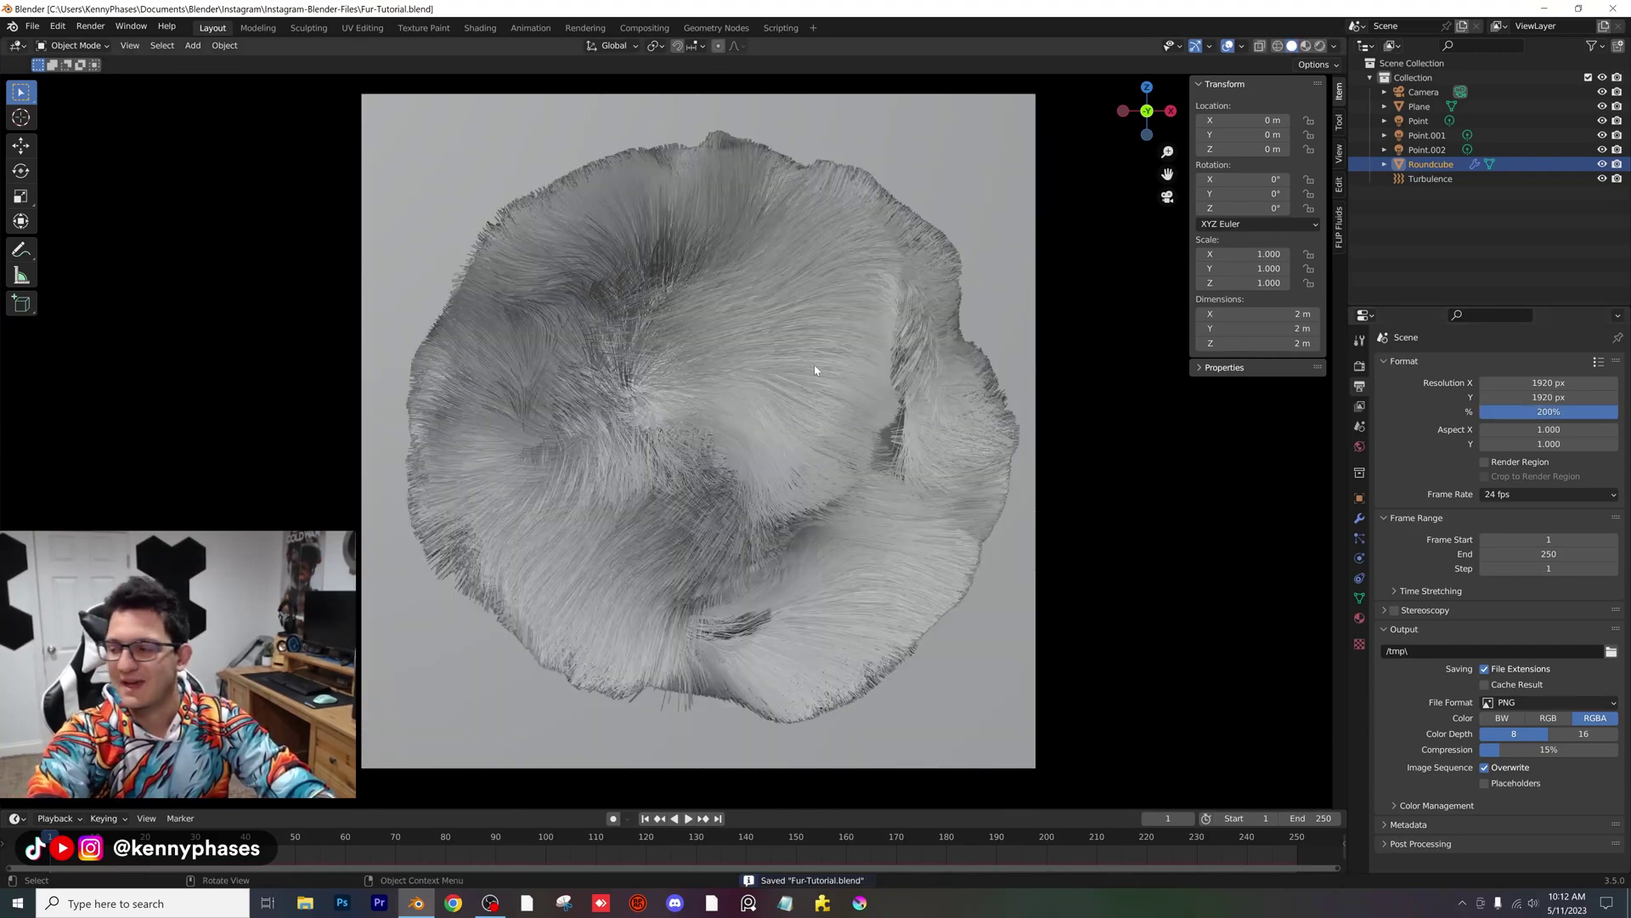
{"action": "key", "text": "F12"}
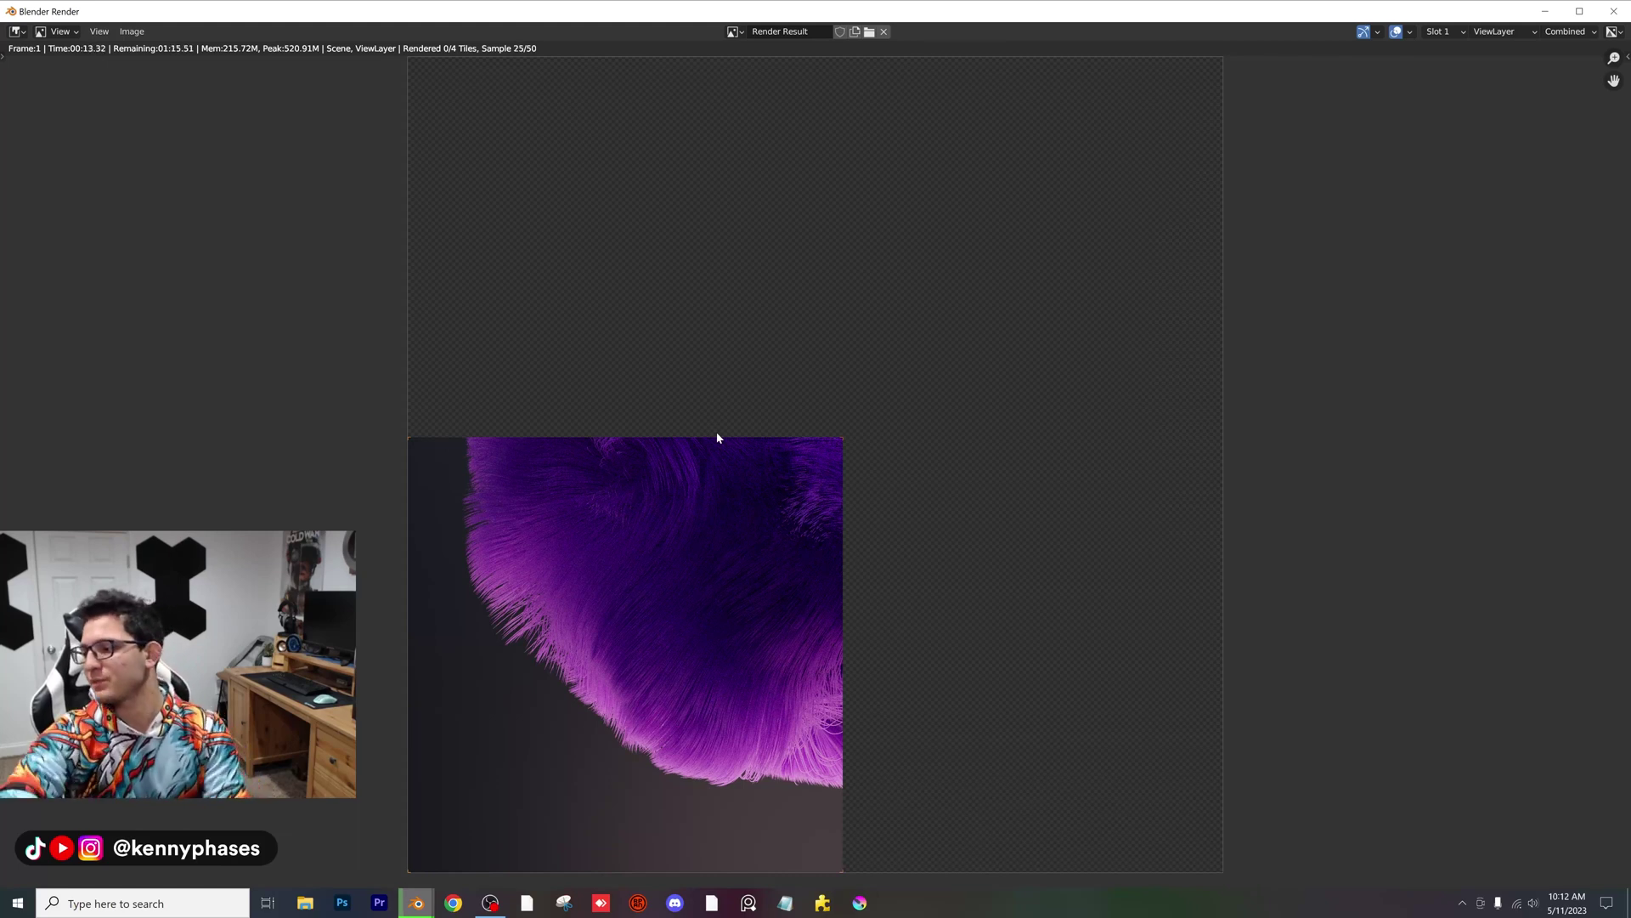
Step: Zoom into the Render Result and pan around to inspect the purple fur as it renders
{"action": "scroll", "coordinate": [722, 554], "scroll_direction": "up", "scroll_amount": 2}
{"action": "middle_click_drag", "start_coordinate": [722, 554], "coordinate": [818, 360]}
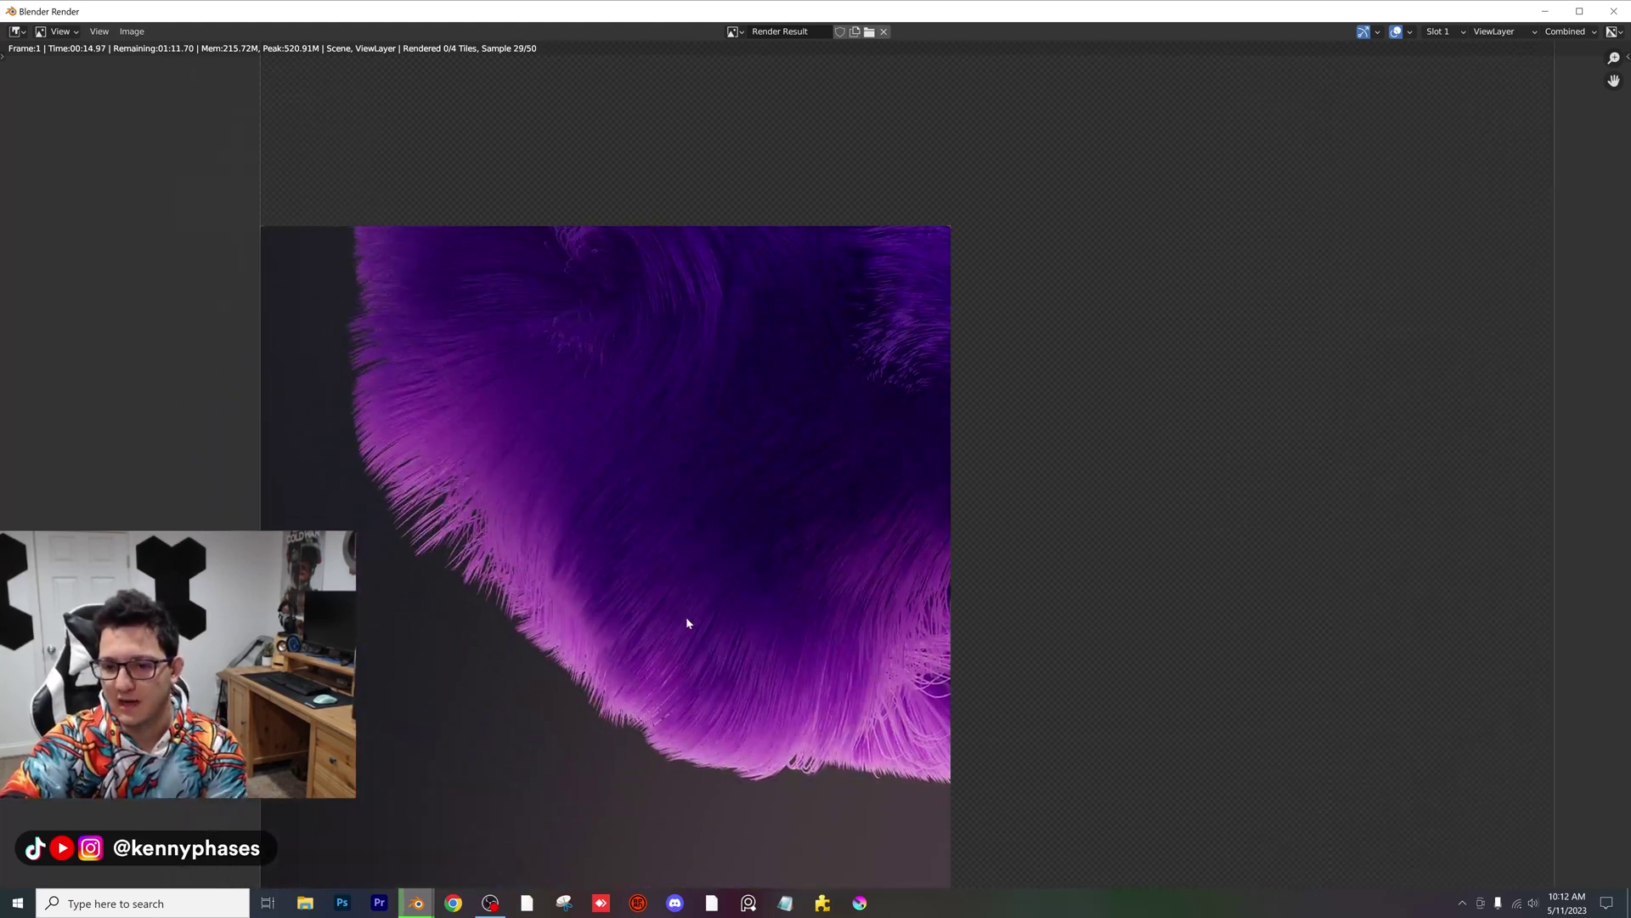
{"action": "scroll", "coordinate": [685, 614], "scroll_direction": "up", "scroll_amount": 1}
{"action": "middle_click_drag", "start_coordinate": [687, 612], "coordinate": [765, 500]}
{"action": "scroll", "coordinate": [544, 525], "scroll_direction": "up", "scroll_amount": 2}
{"action": "middle_click_drag", "start_coordinate": [610, 523], "coordinate": [855, 458]}
{"action": "scroll", "coordinate": [828, 517], "scroll_direction": "down", "scroll_amount": 2}
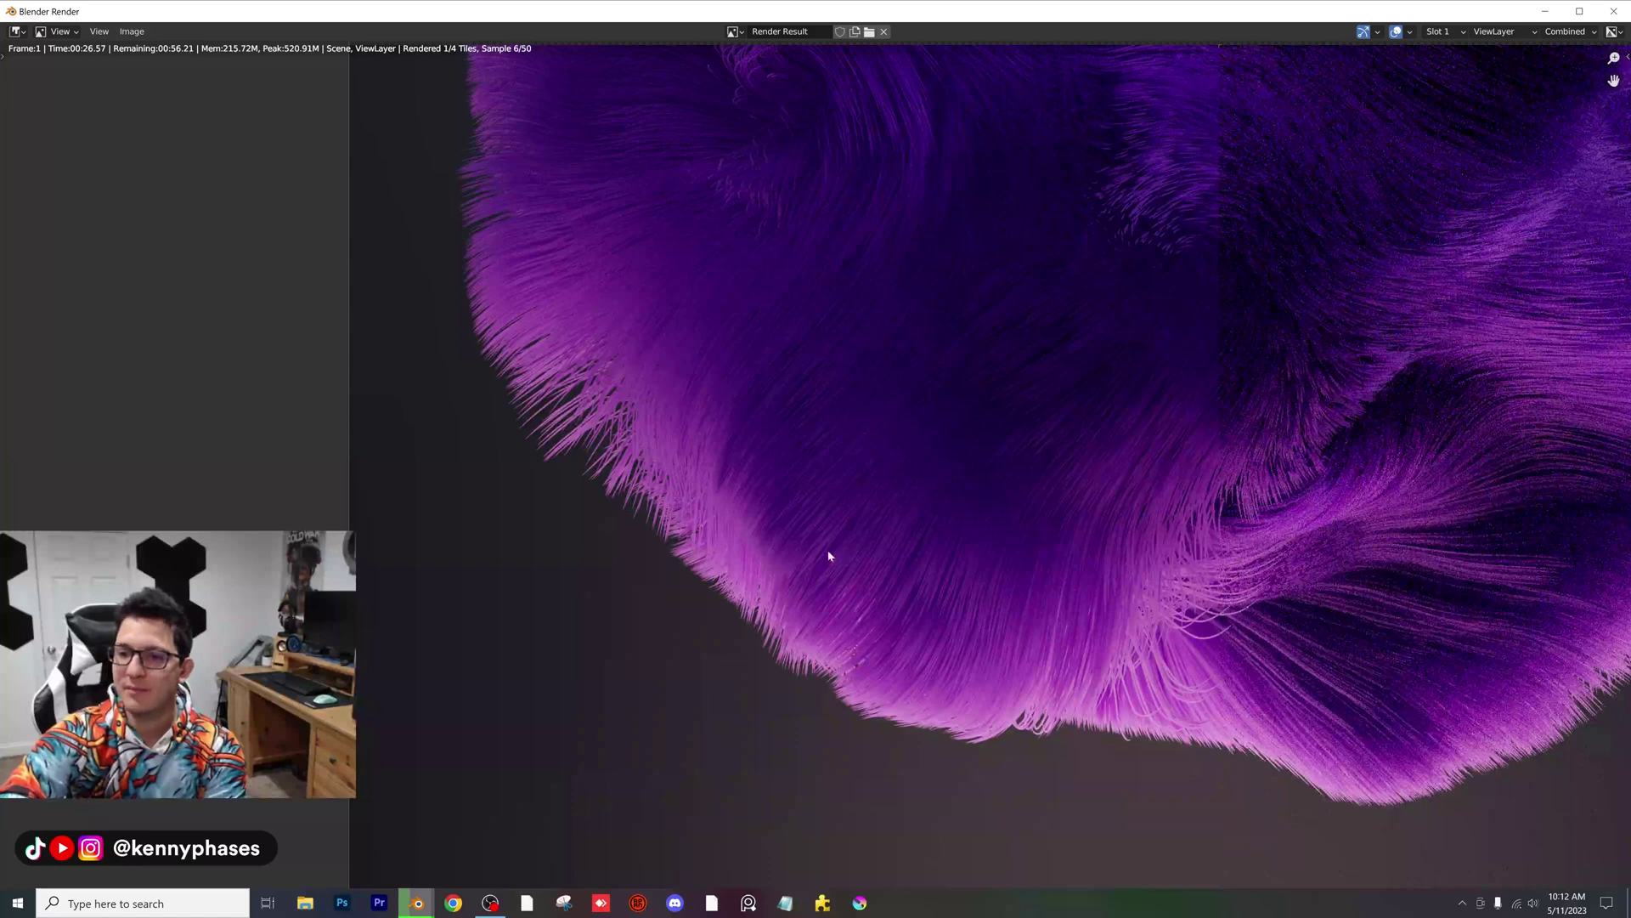
{"action": "middle_click_drag", "start_coordinate": [777, 367], "coordinate": [687, 396]}
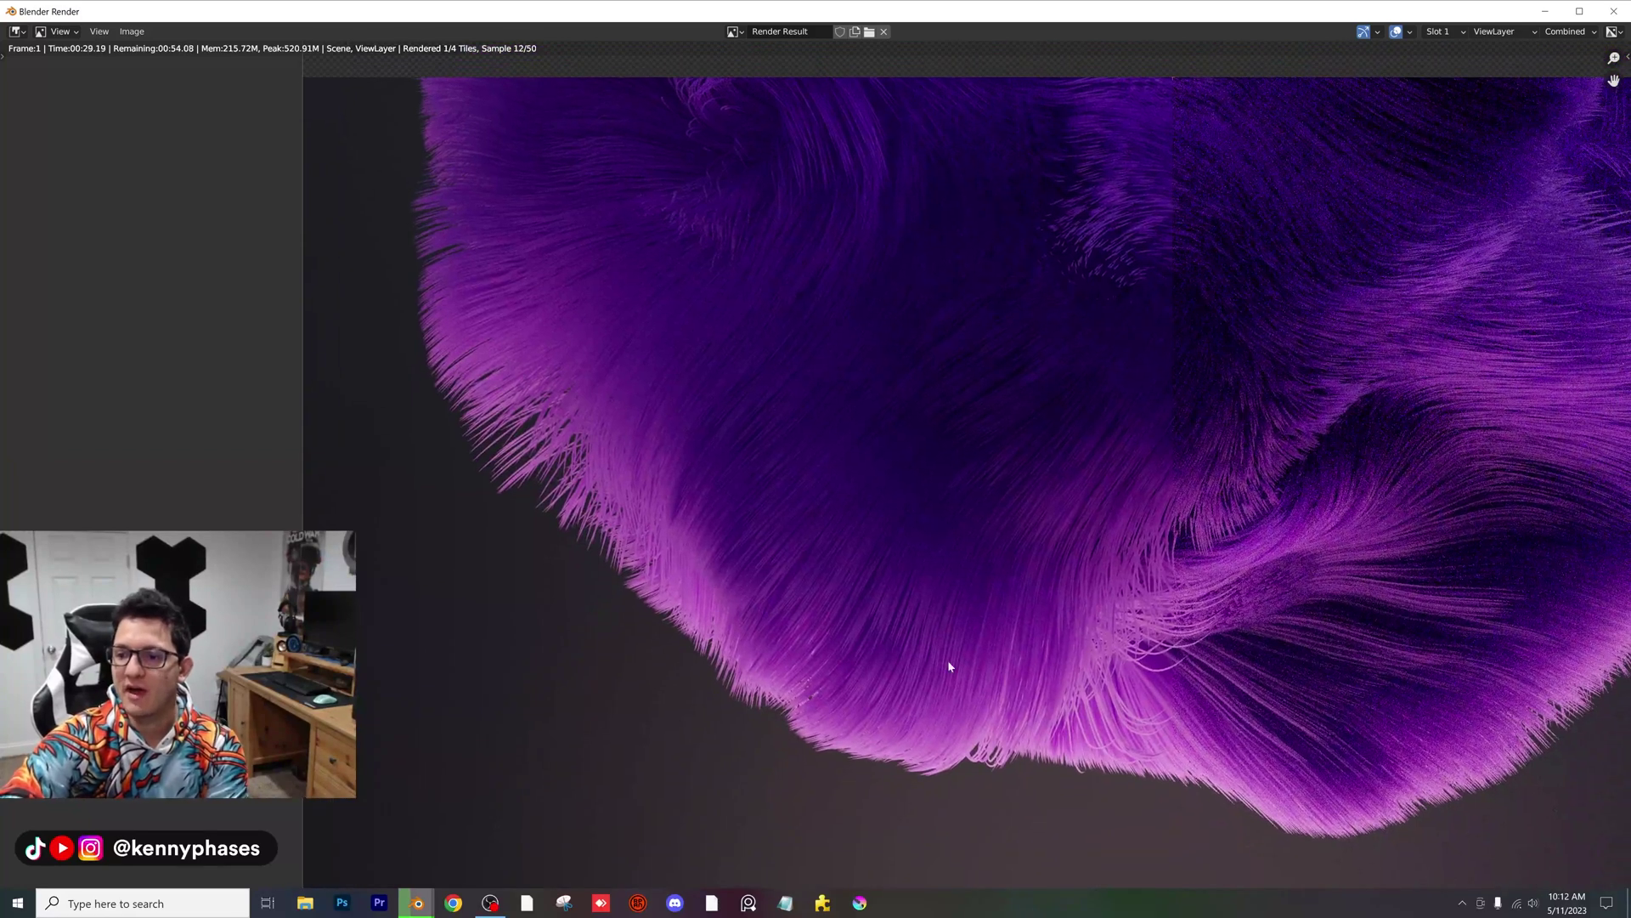
{"action": "middle_click_drag", "start_coordinate": [1036, 564], "coordinate": [769, 550]}
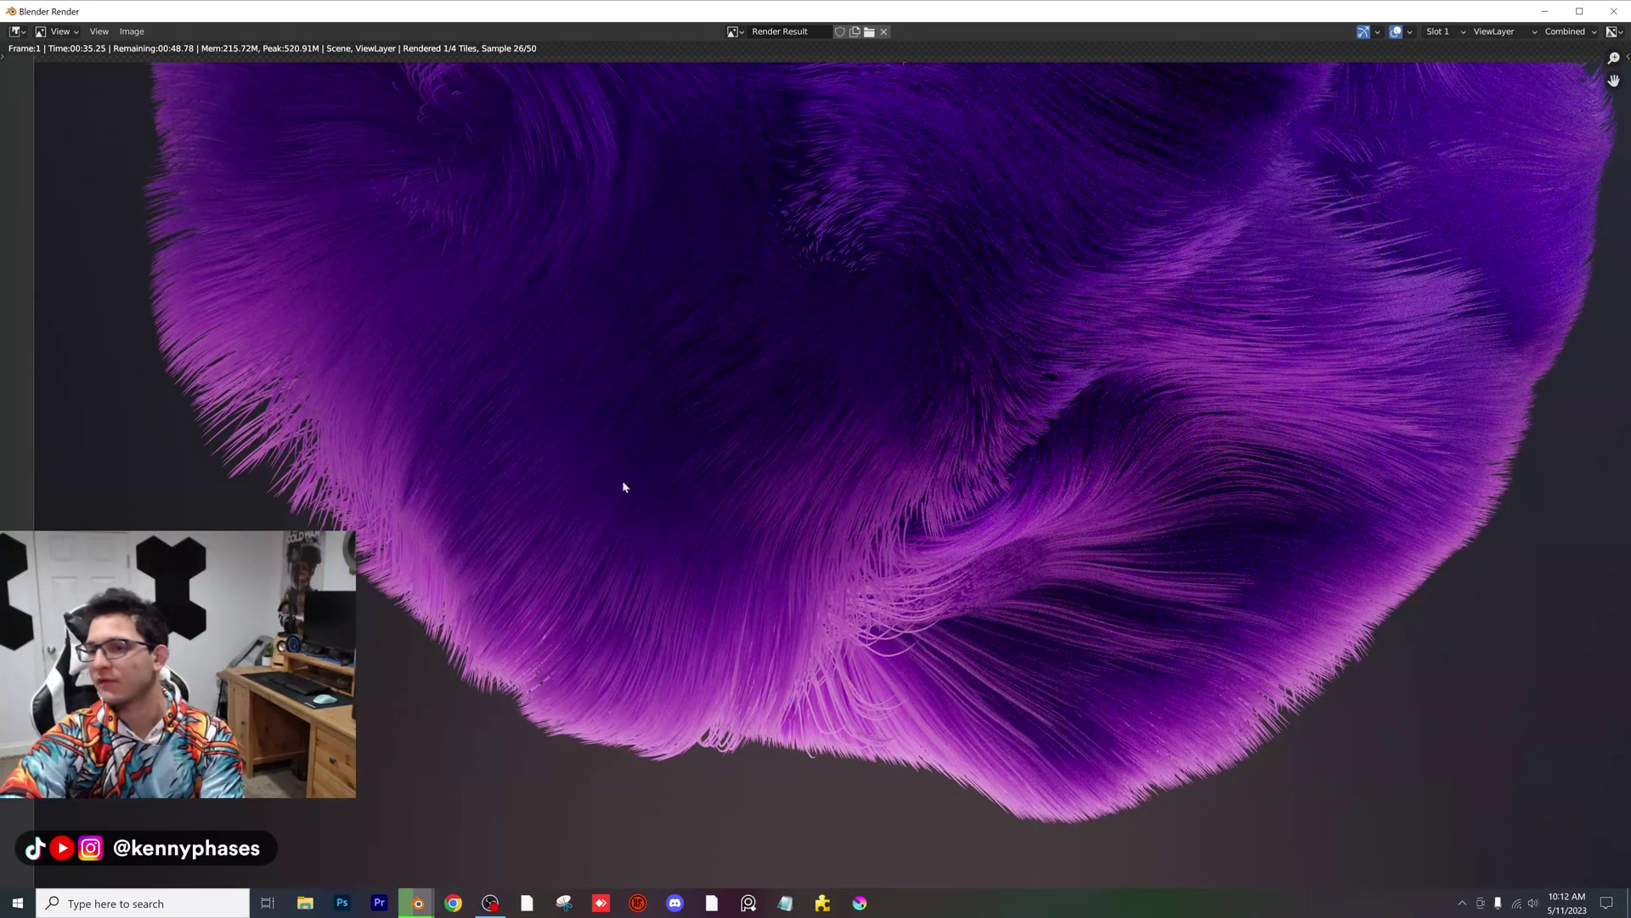
{"action": "mouse_move", "coordinate": [774, 560]}
{"action": "middle_mouse_down"}
{"action": "mouse_move", "coordinate": [744, 550]}
{"action": "mouse_move", "coordinate": [766, 549]}
{"action": "middle_mouse_up"}
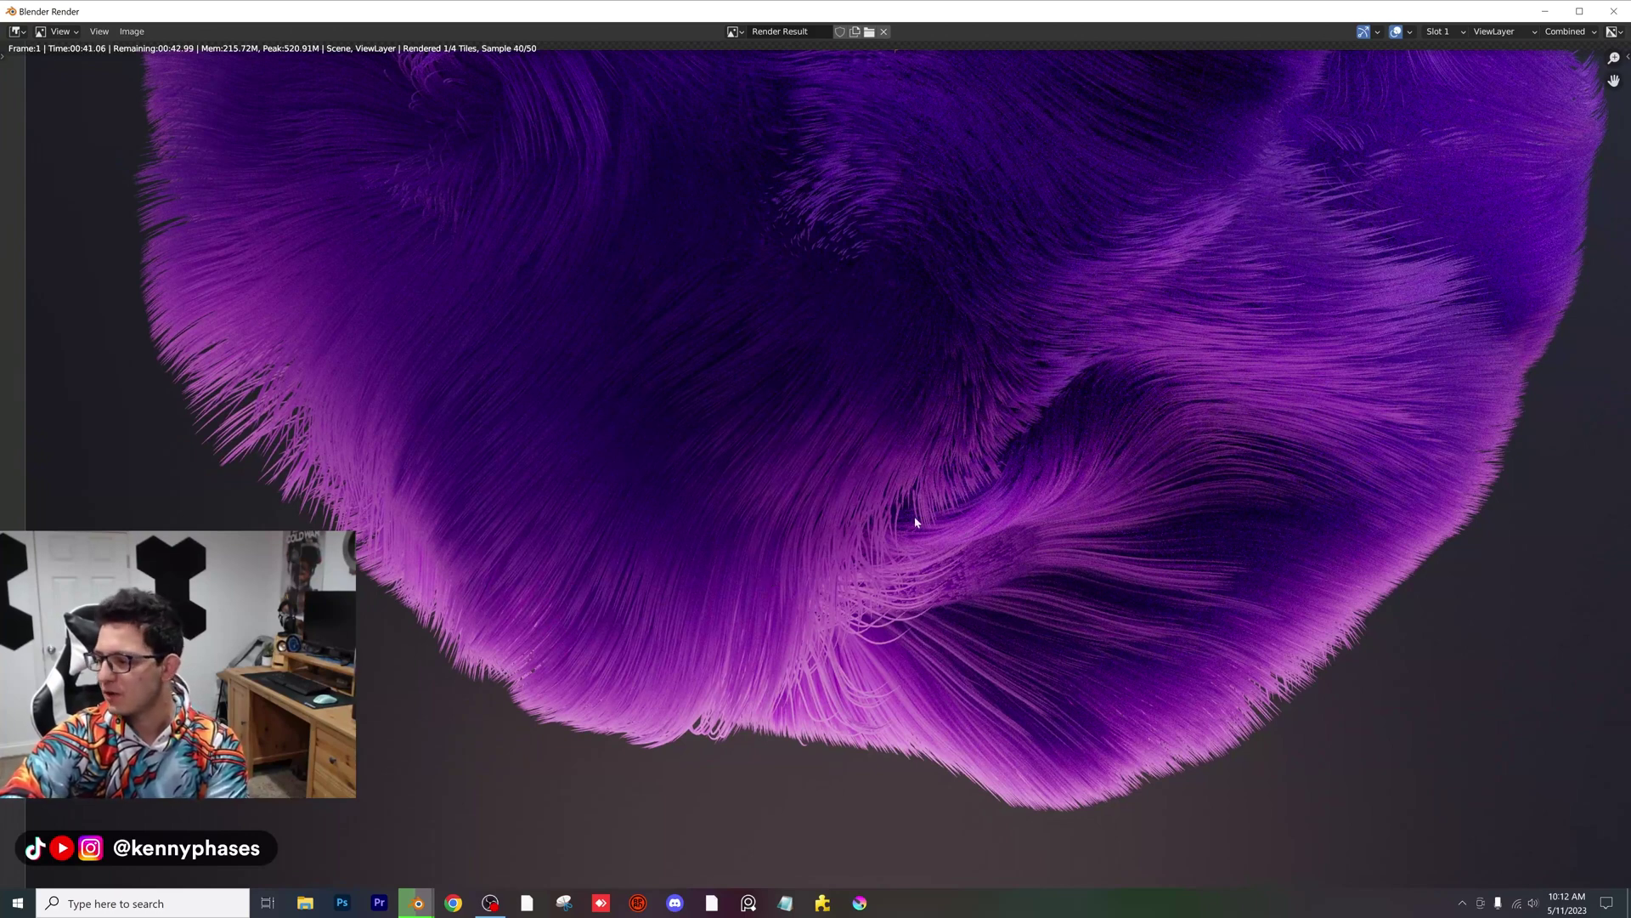
Step: Follow the rendering tiles over the fur sphere, then recentre the image until all 50 samples finish
{"action": "scroll", "coordinate": [685, 452], "scroll_direction": "down", "scroll_amount": 2}
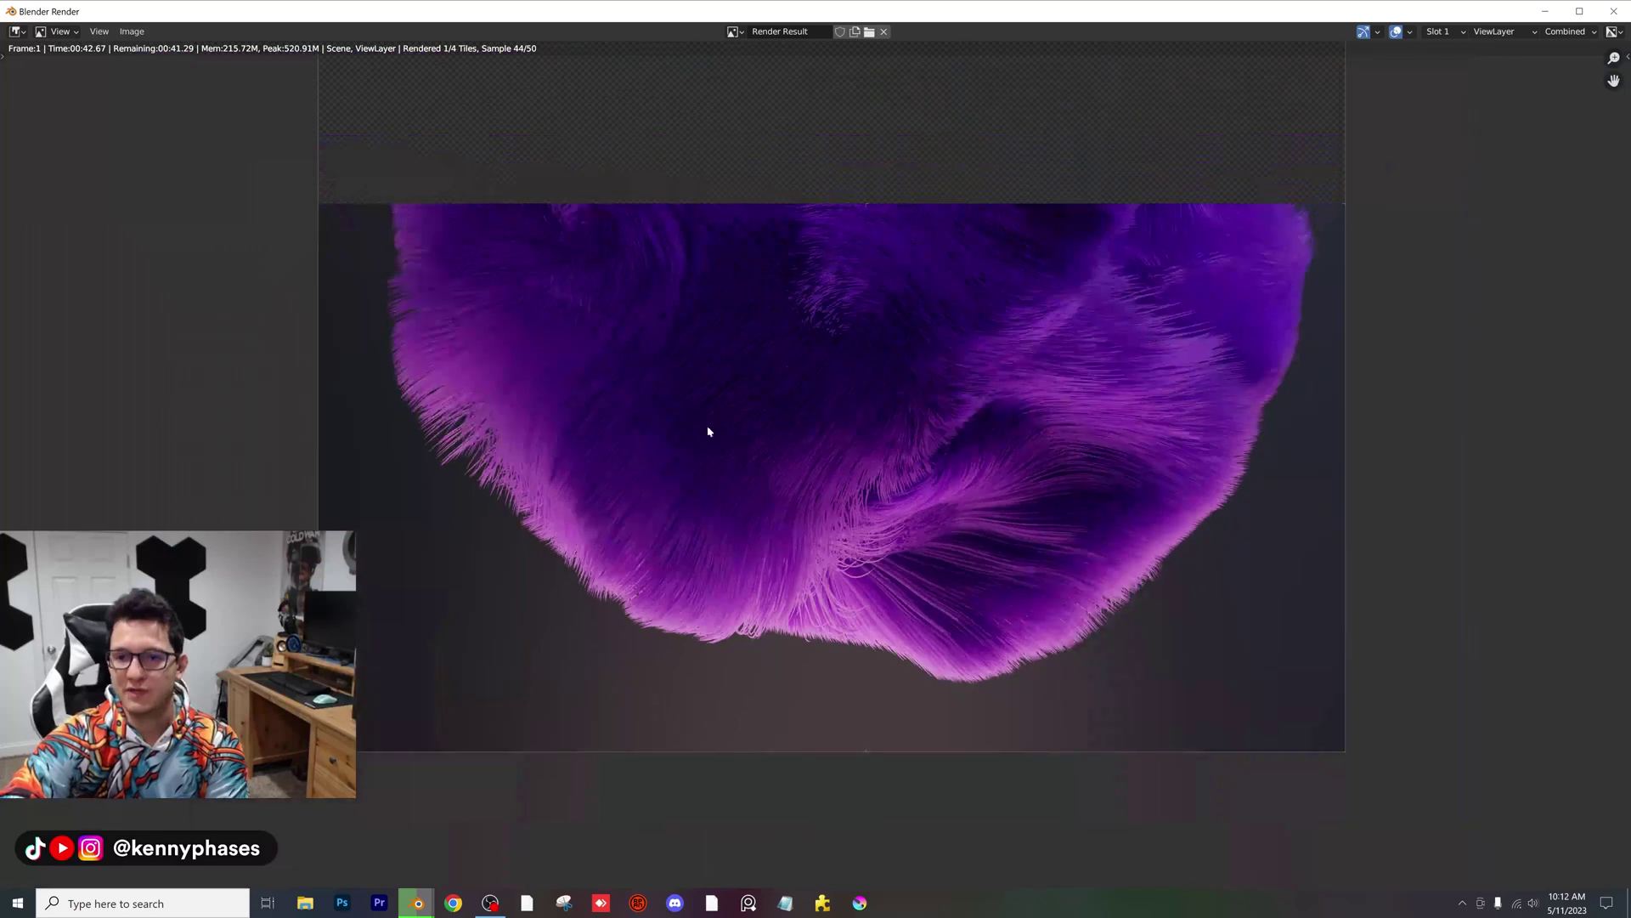
{"action": "middle_click_drag", "start_coordinate": [808, 372], "coordinate": [805, 467]}
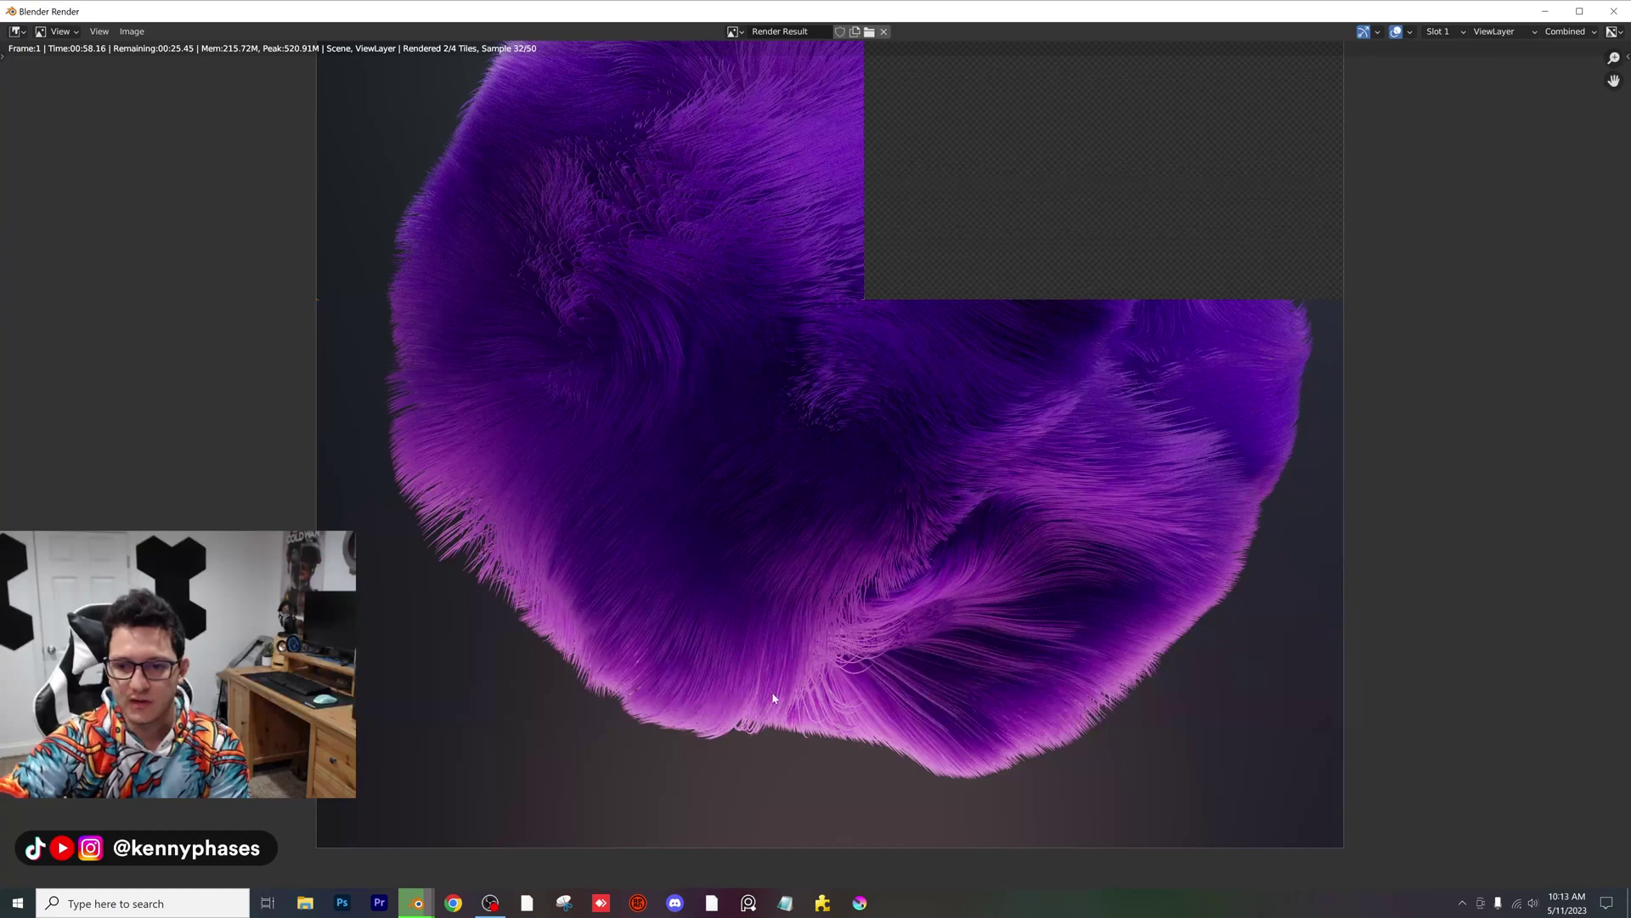
{"action": "scroll", "coordinate": [773, 698], "scroll_direction": "up", "scroll_amount": 5}
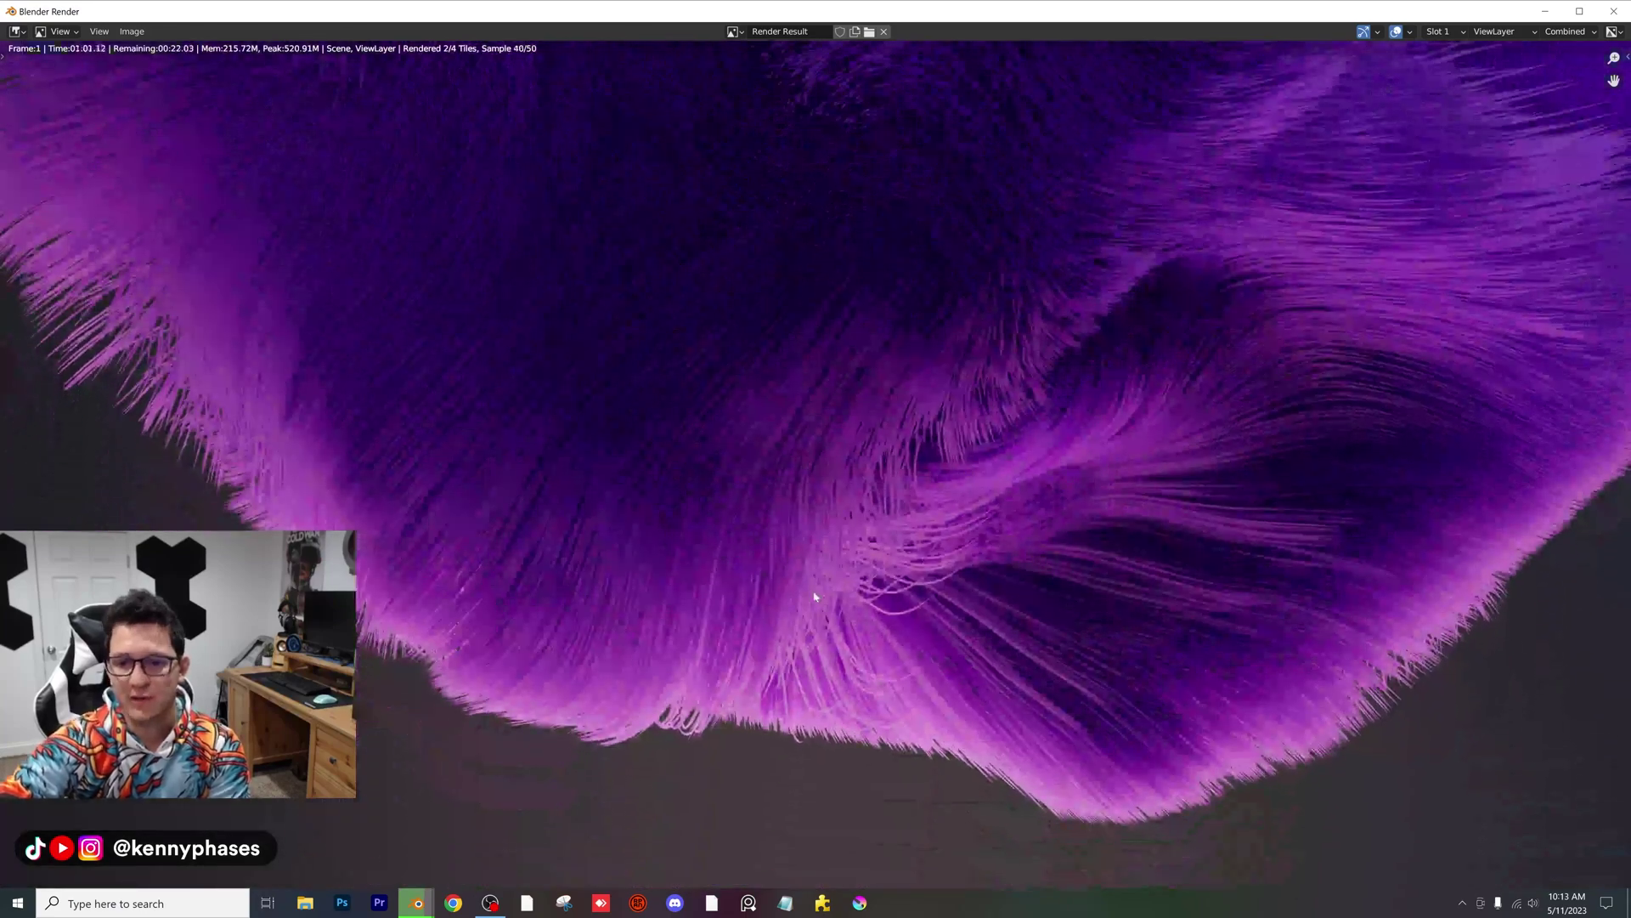
{"action": "scroll", "coordinate": [752, 603], "scroll_direction": "down", "scroll_amount": 4}
{"action": "middle_click_drag", "start_coordinate": [717, 278], "coordinate": [698, 453]}
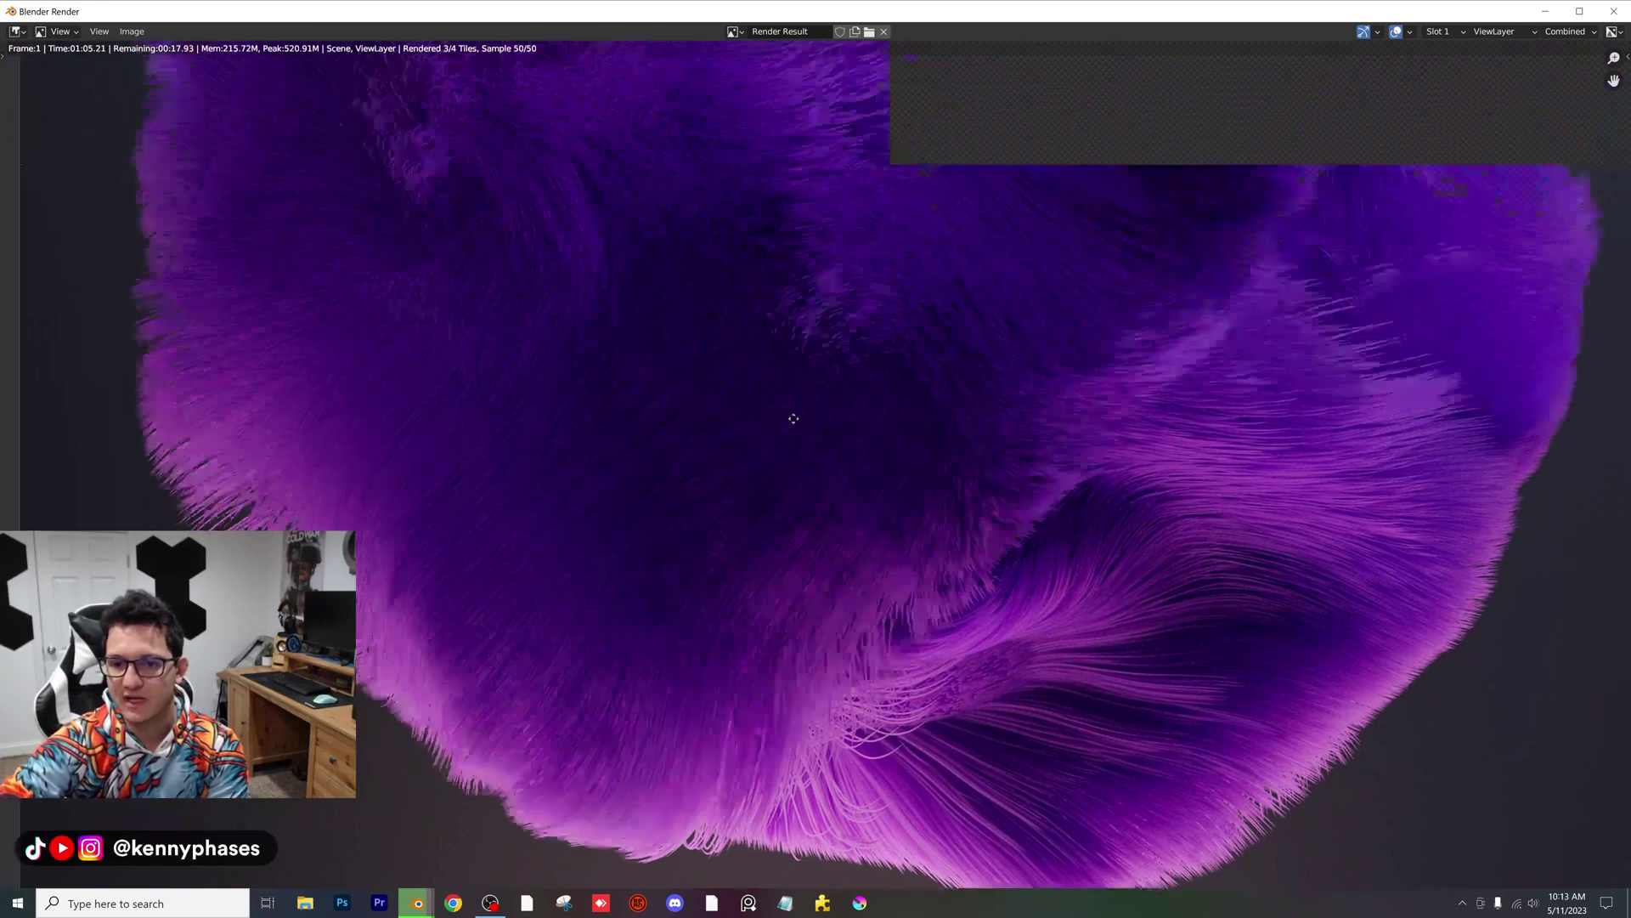
{"action": "scroll", "coordinate": [786, 411], "scroll_direction": "up", "scroll_amount": 3}
{"action": "middle_click_drag", "start_coordinate": [787, 386], "coordinate": [807, 584]}
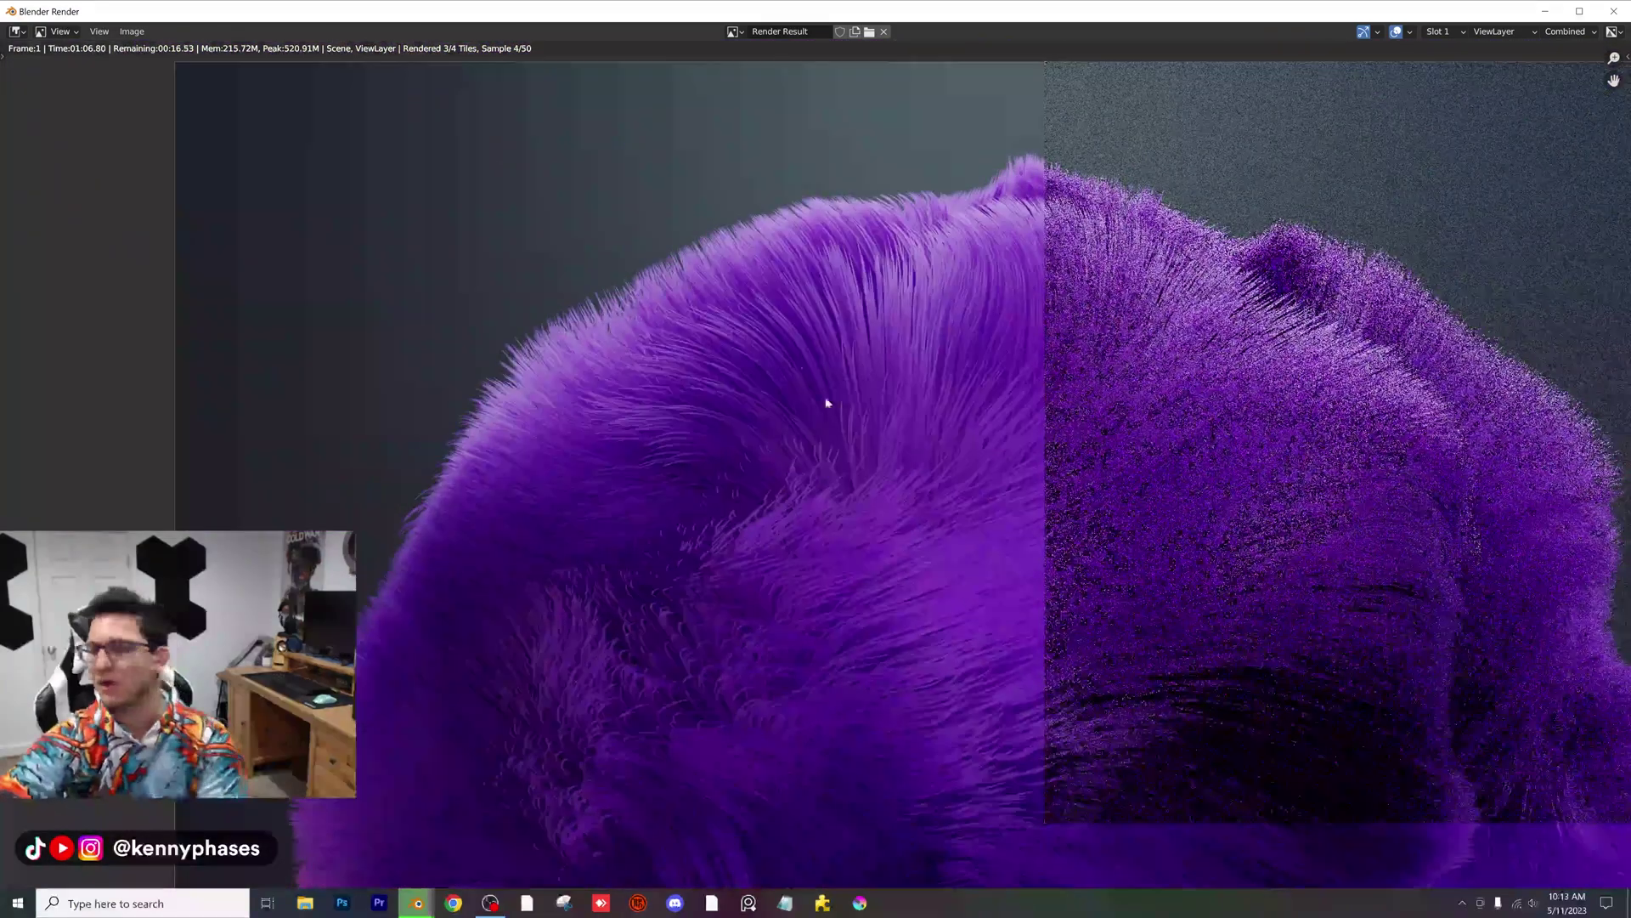
{"action": "scroll", "coordinate": [816, 357], "scroll_direction": "up", "scroll_amount": 1}
{"action": "middle_click_drag", "start_coordinate": [816, 358], "coordinate": [928, 364]}
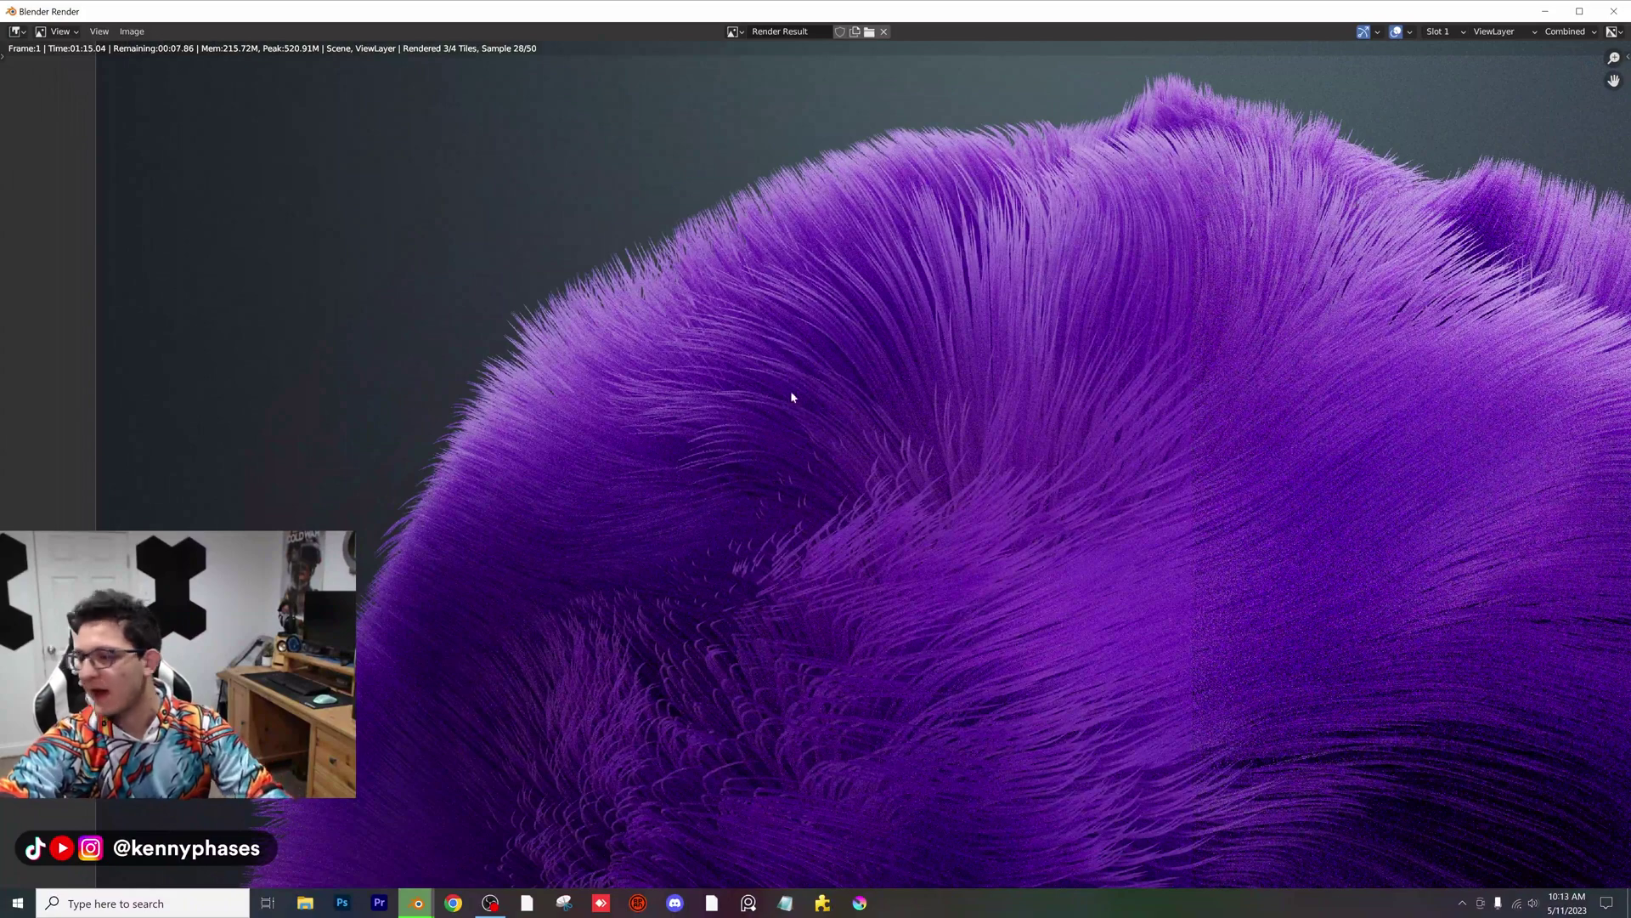
{"action": "scroll", "coordinate": [859, 445], "scroll_direction": "down", "scroll_amount": 2}
{"action": "middle_click_drag", "start_coordinate": [923, 496], "coordinate": [928, 535]}
{"action": "scroll", "coordinate": [916, 484], "scroll_direction": "down", "scroll_amount": 5}
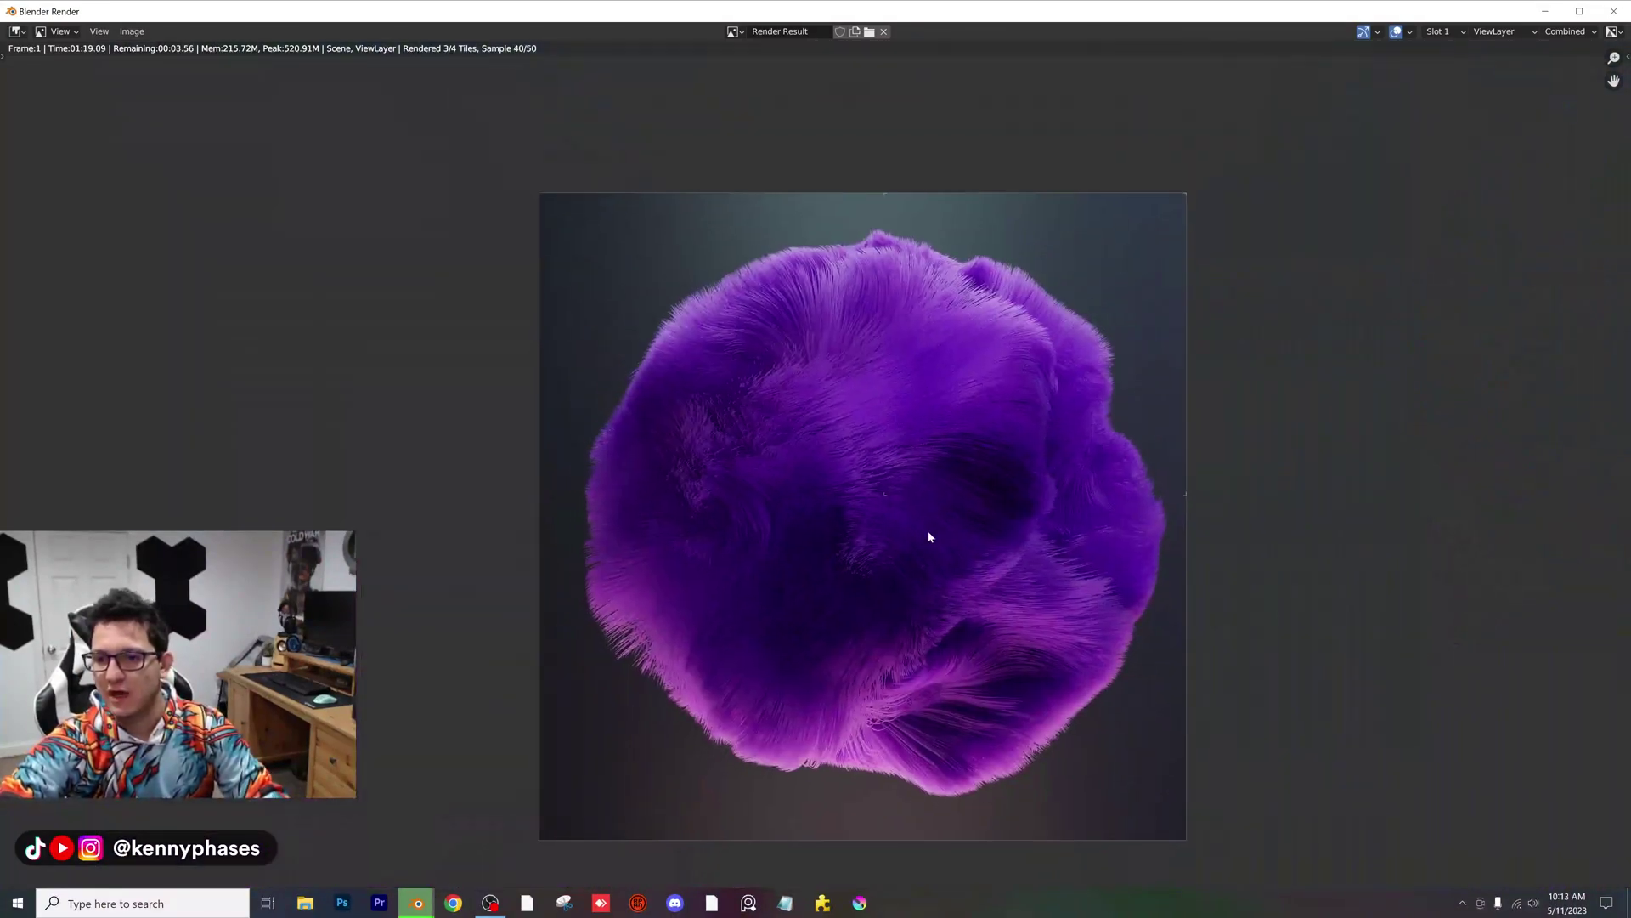
{"action": "scroll", "coordinate": [935, 536], "scroll_direction": "up", "scroll_amount": 1}
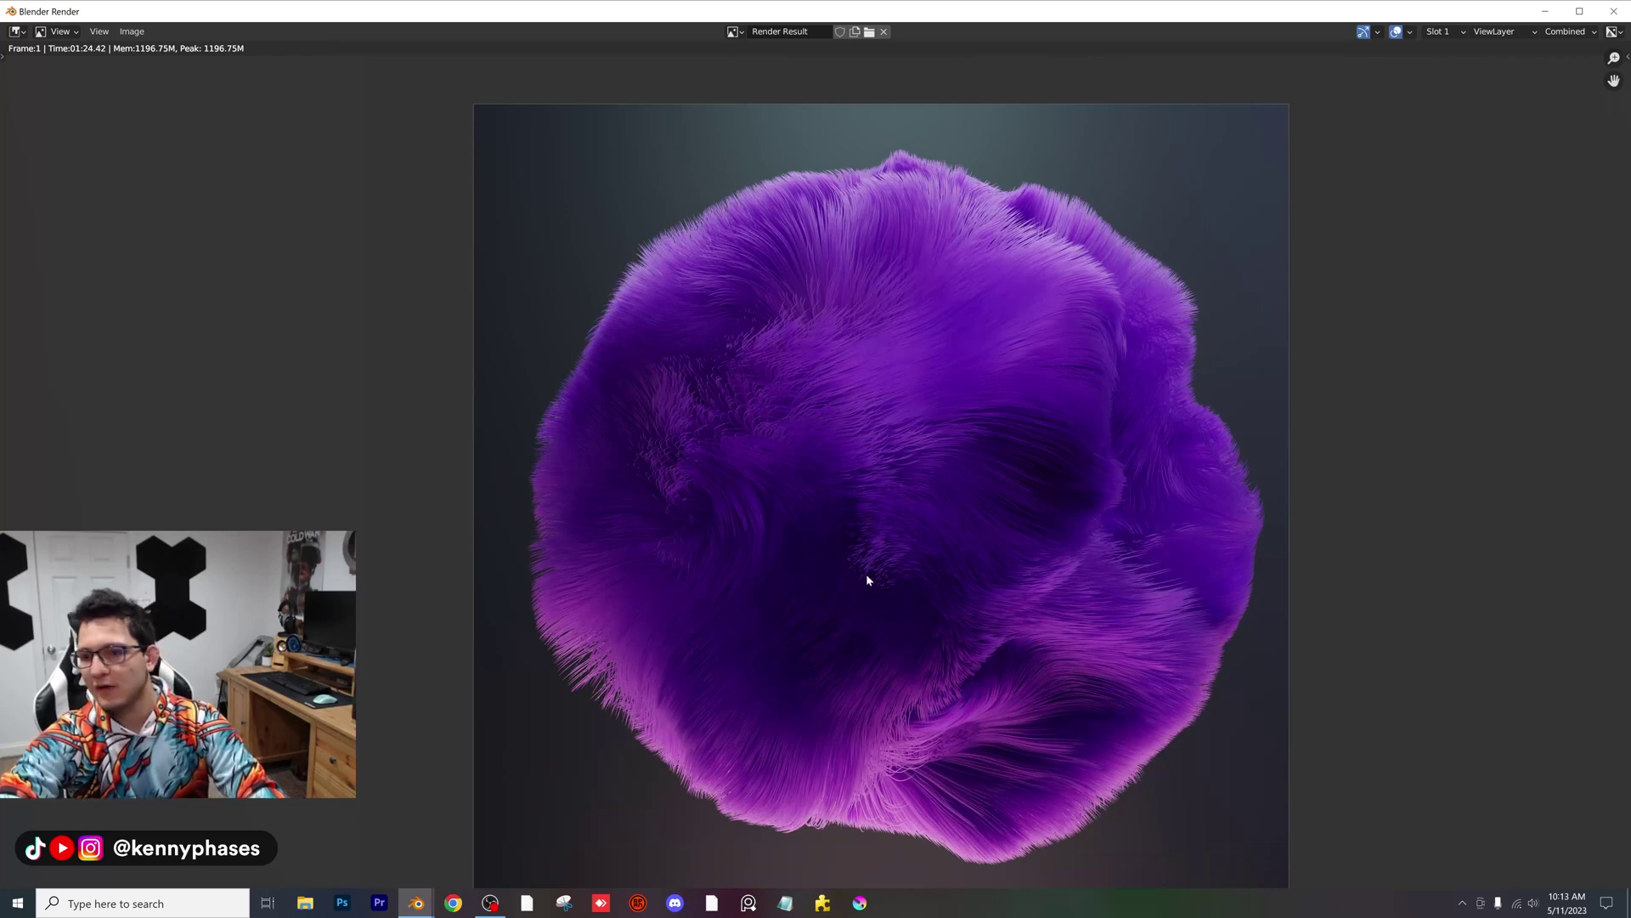
{"action": "scroll", "coordinate": [928, 586], "scroll_direction": "up", "scroll_amount": 1}
{"action": "middle_click_drag", "start_coordinate": [961, 692], "coordinate": [908, 376]}
{"action": "scroll", "coordinate": [936, 493], "scroll_direction": "up", "scroll_amount": 2}
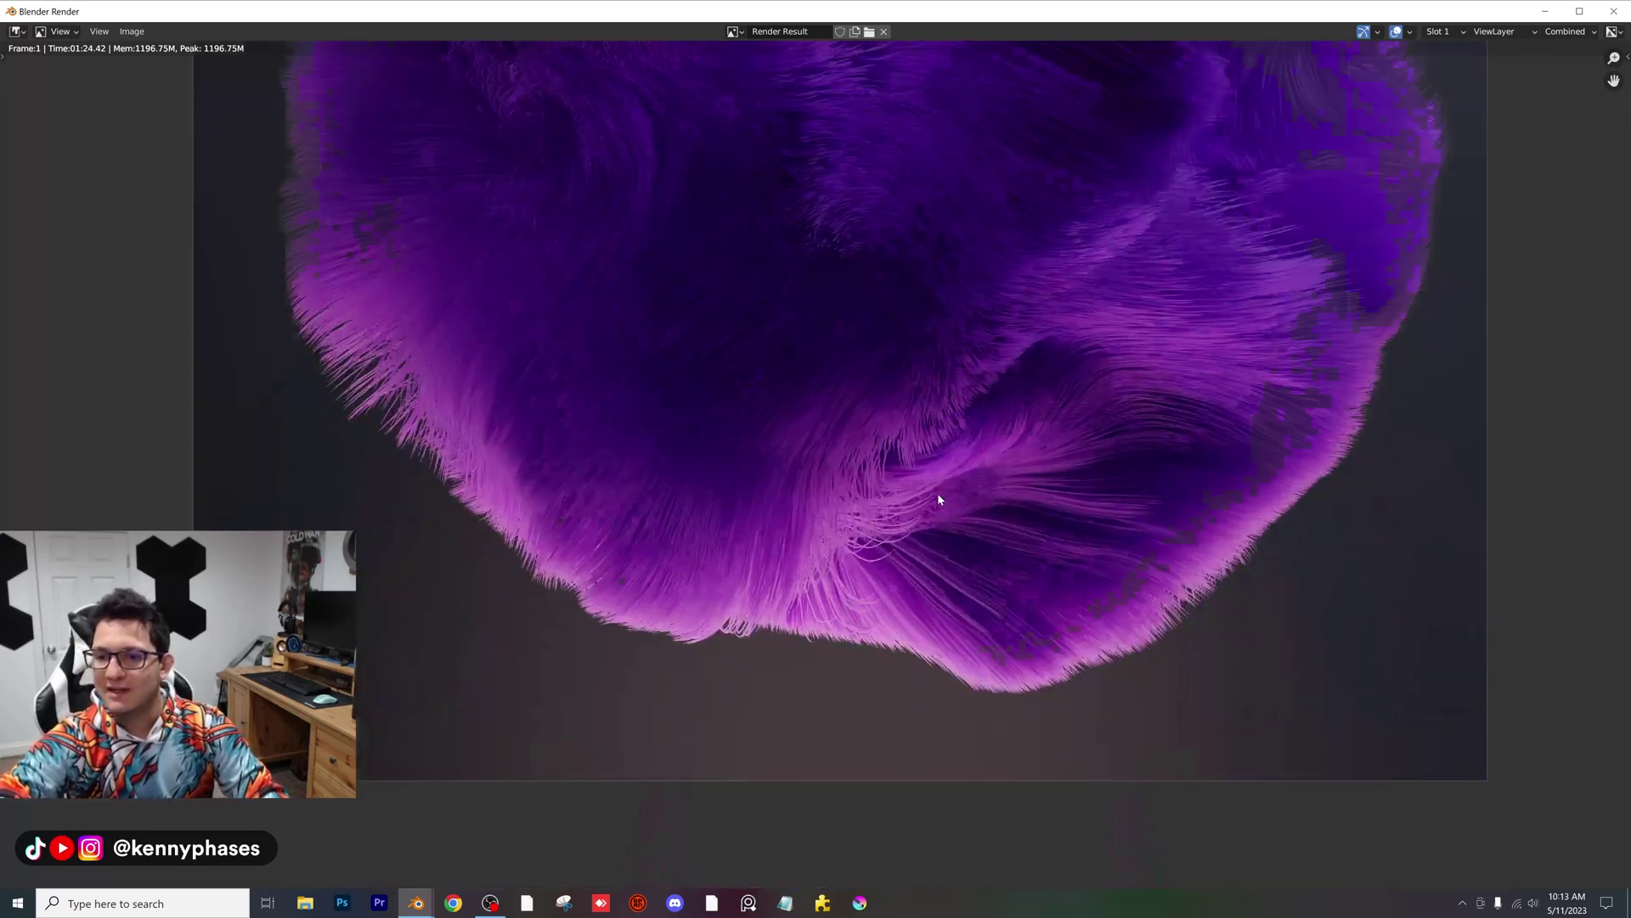
{"action": "scroll", "coordinate": [935, 480], "scroll_direction": "up", "scroll_amount": 1}
{"action": "middle_click_drag", "start_coordinate": [849, 539], "coordinate": [880, 494]}
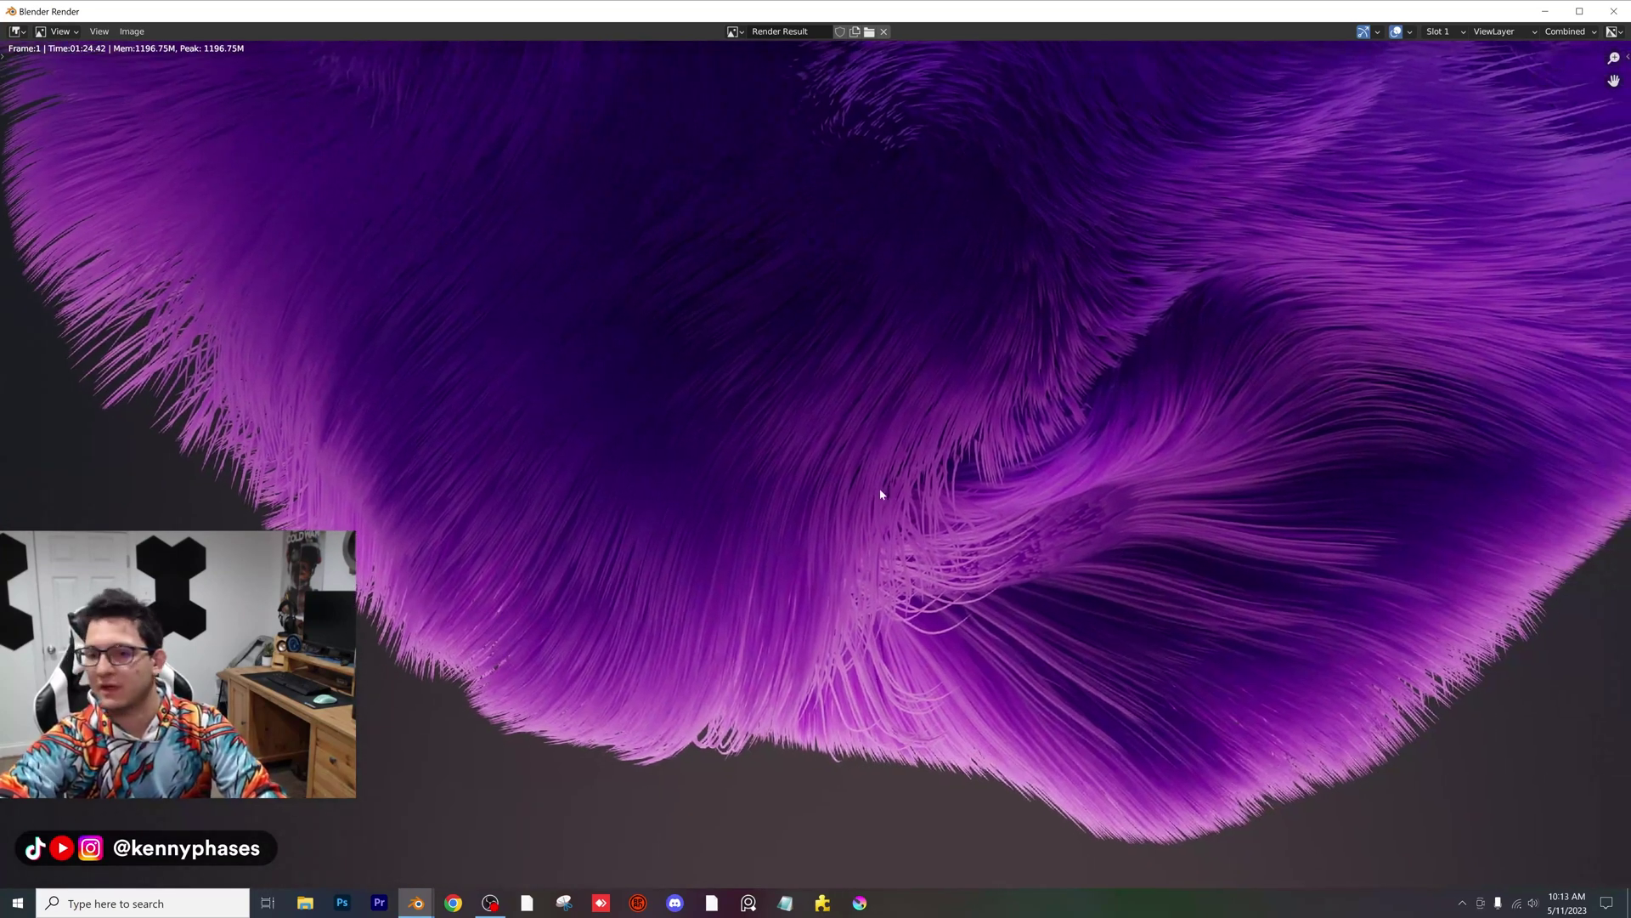
{"action": "scroll", "coordinate": [805, 411], "scroll_direction": "down", "scroll_amount": 1}
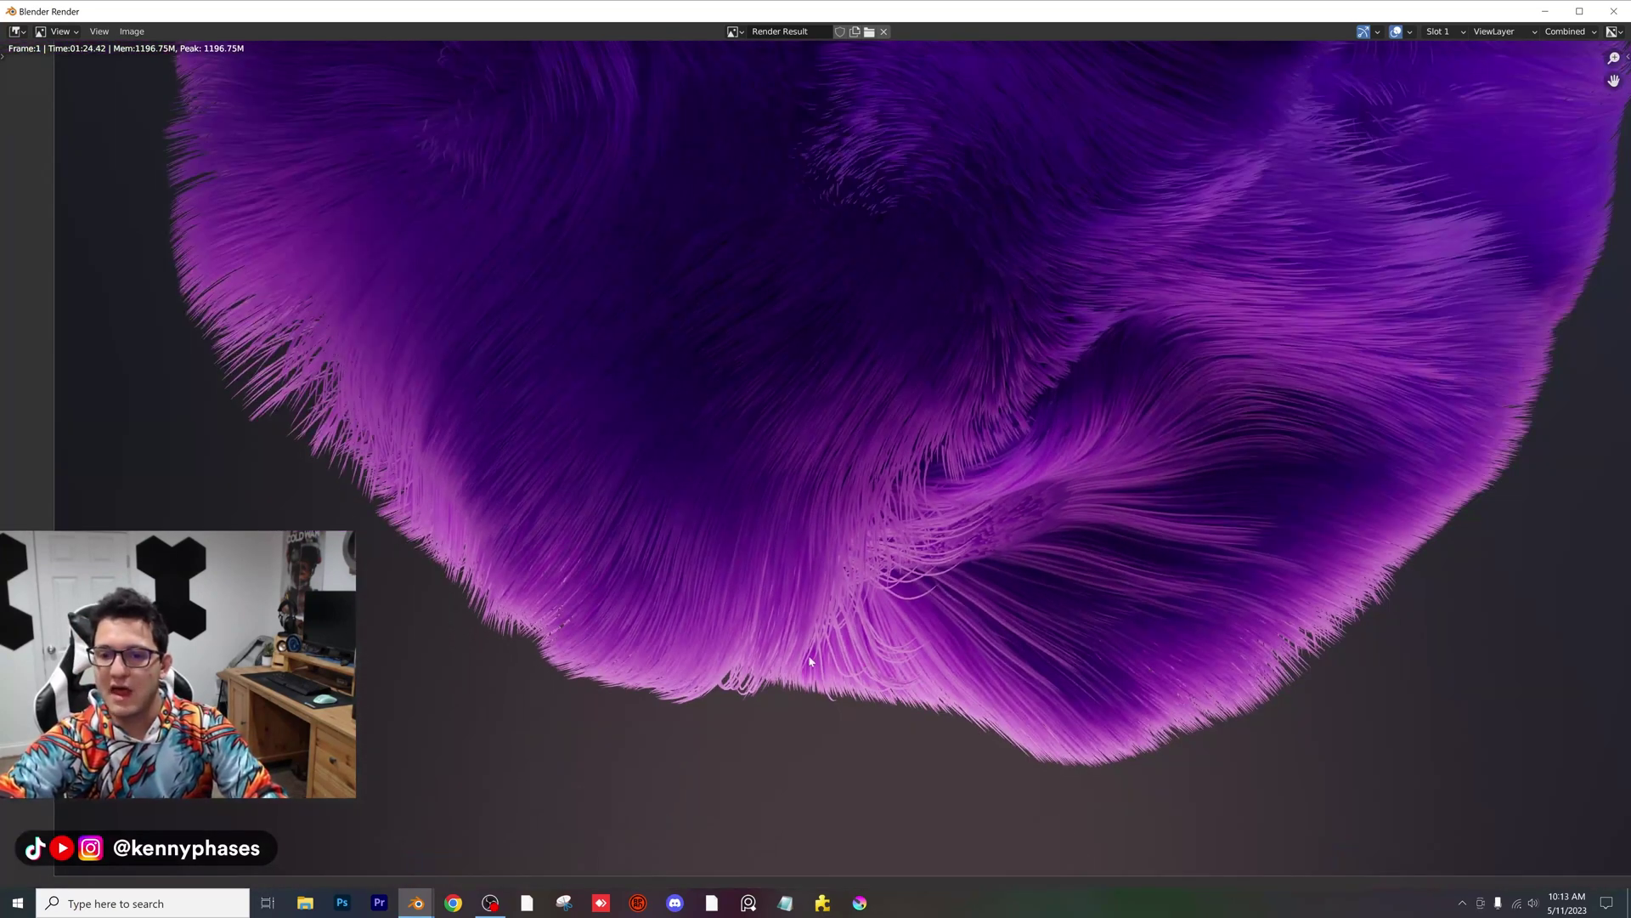
{"action": "scroll", "coordinate": [824, 510], "scroll_direction": "down", "scroll_amount": 2}
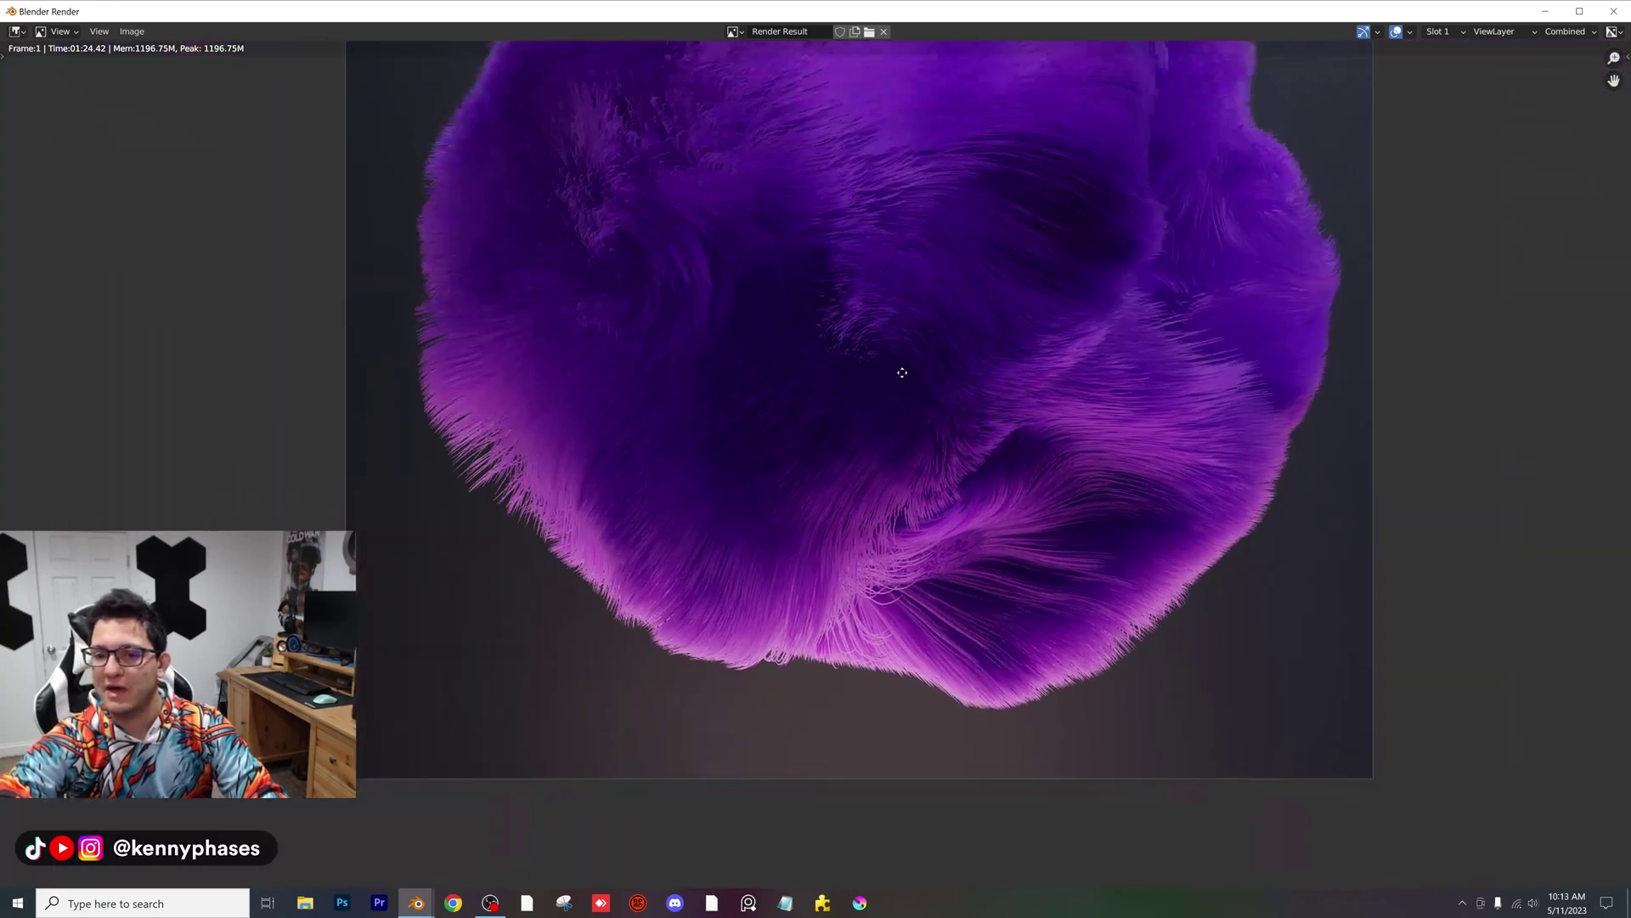
{"action": "middle_click_drag", "start_coordinate": [950, 310], "coordinate": [918, 623]}
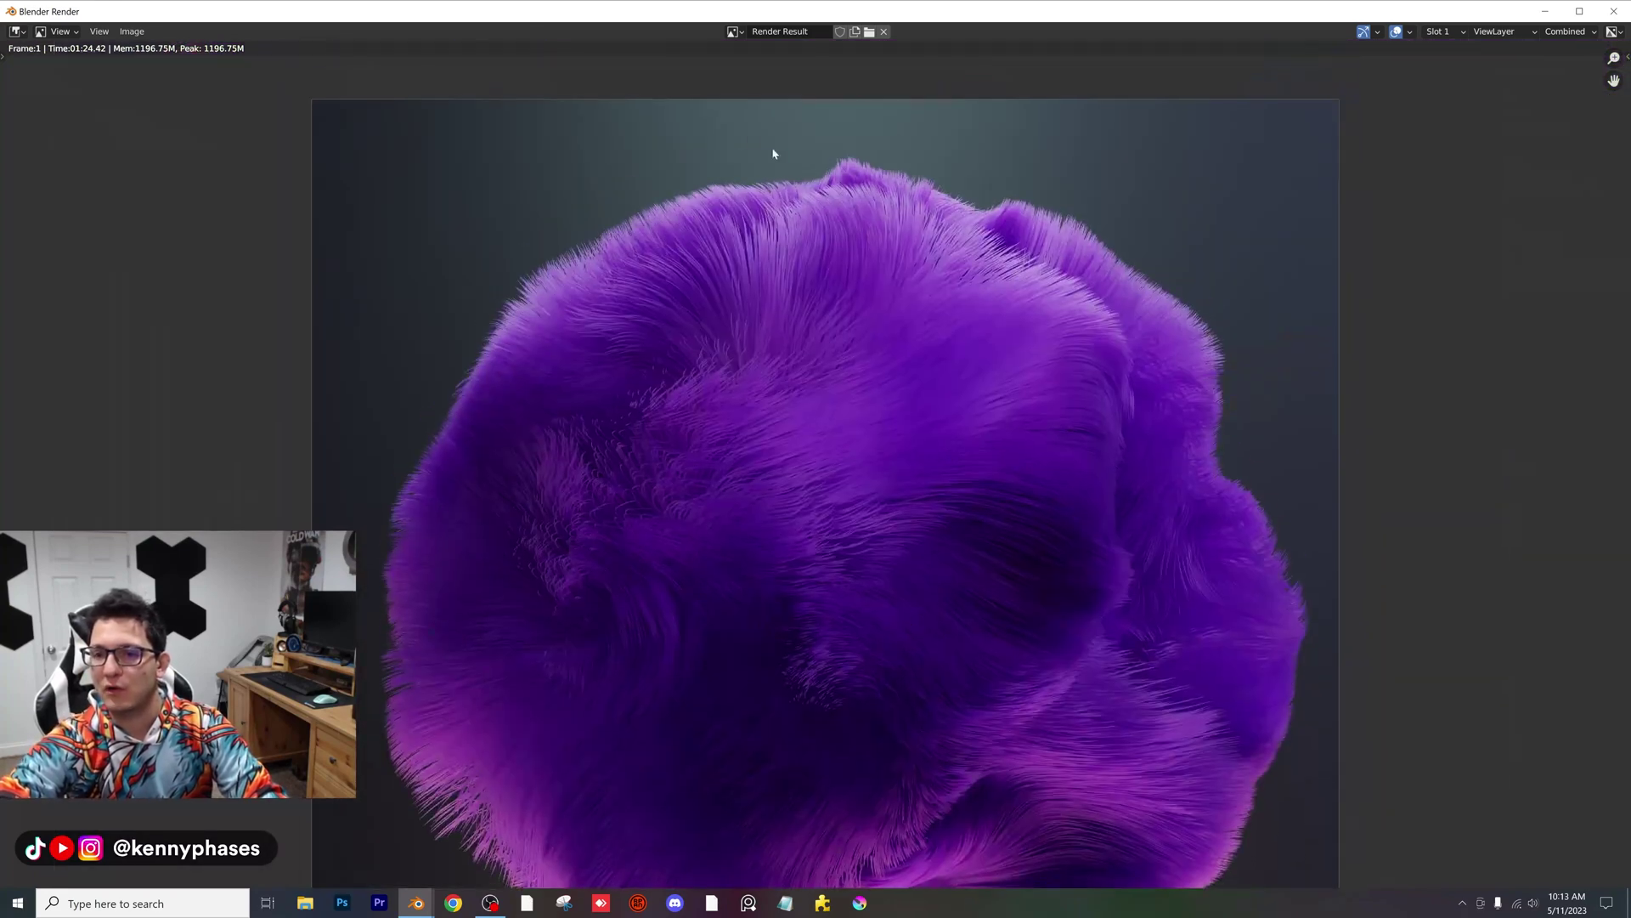
{"action": "scroll", "coordinate": [983, 514], "scroll_direction": "down", "scroll_amount": 1}
{"action": "middle_click_drag", "start_coordinate": [983, 512], "coordinate": [961, 474]}
{"action": "scroll", "coordinate": [935, 446], "scroll_direction": "down", "scroll_amount": 1}
{"action": "scroll", "coordinate": [876, 243], "scroll_direction": "up", "scroll_amount": 3}
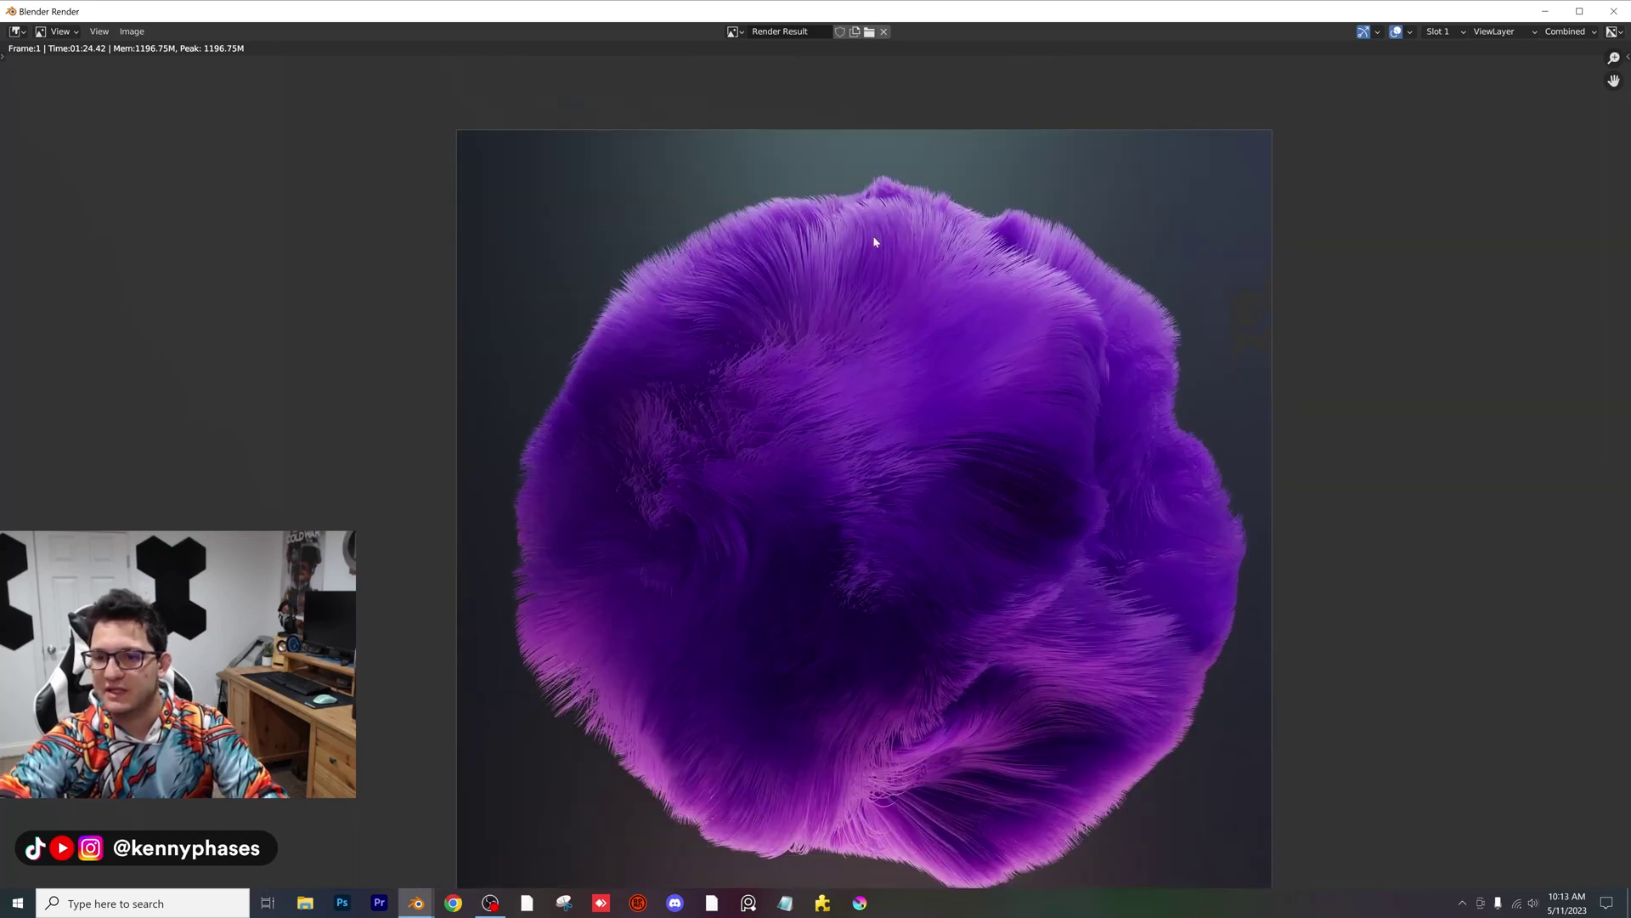
{"action": "middle_click_drag", "start_coordinate": [878, 244], "coordinate": [903, 424]}
{"action": "middle_click_drag", "start_coordinate": [922, 255], "coordinate": [952, 327]}
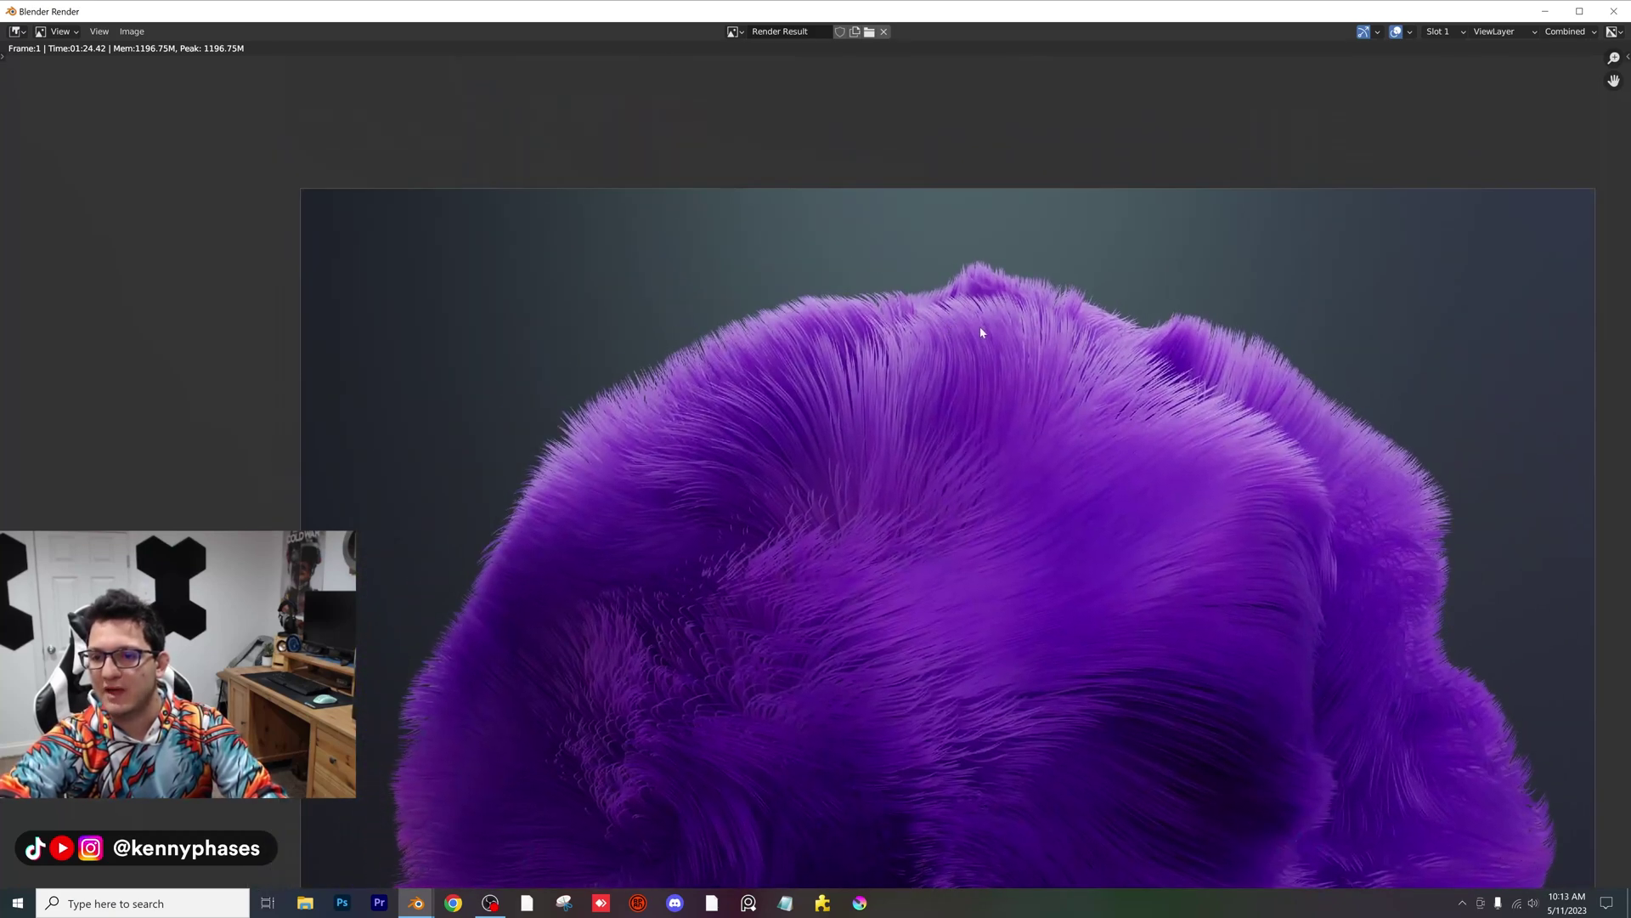
{"action": "scroll", "coordinate": [837, 365], "scroll_direction": "up", "scroll_amount": 3}
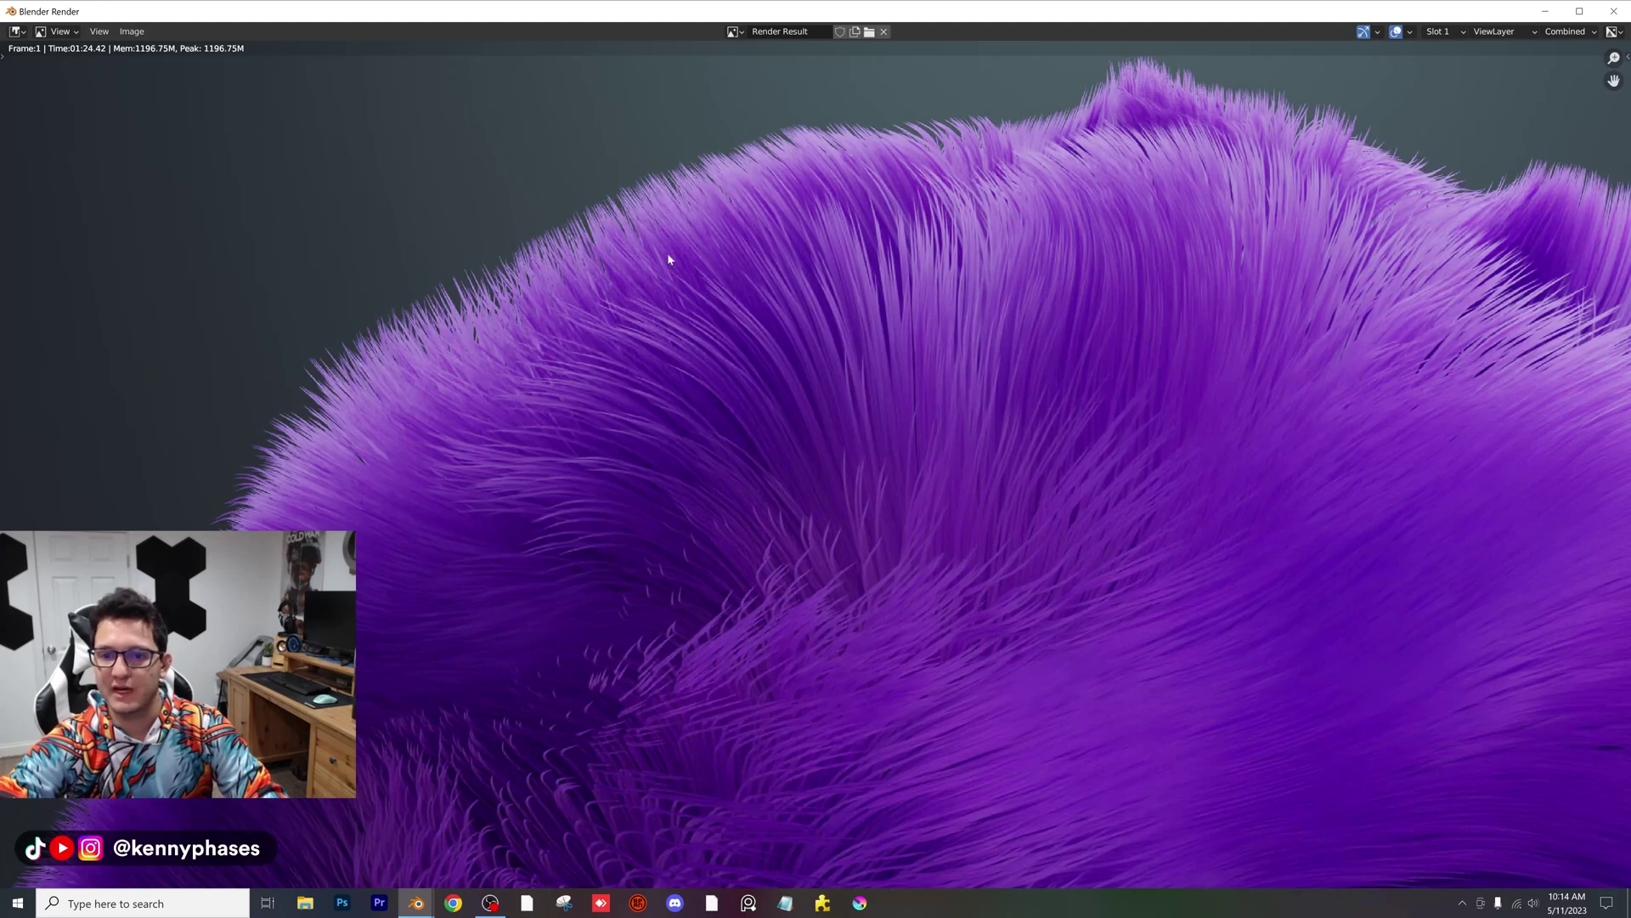
{"action": "scroll", "coordinate": [667, 259], "scroll_direction": "up", "scroll_amount": 4}
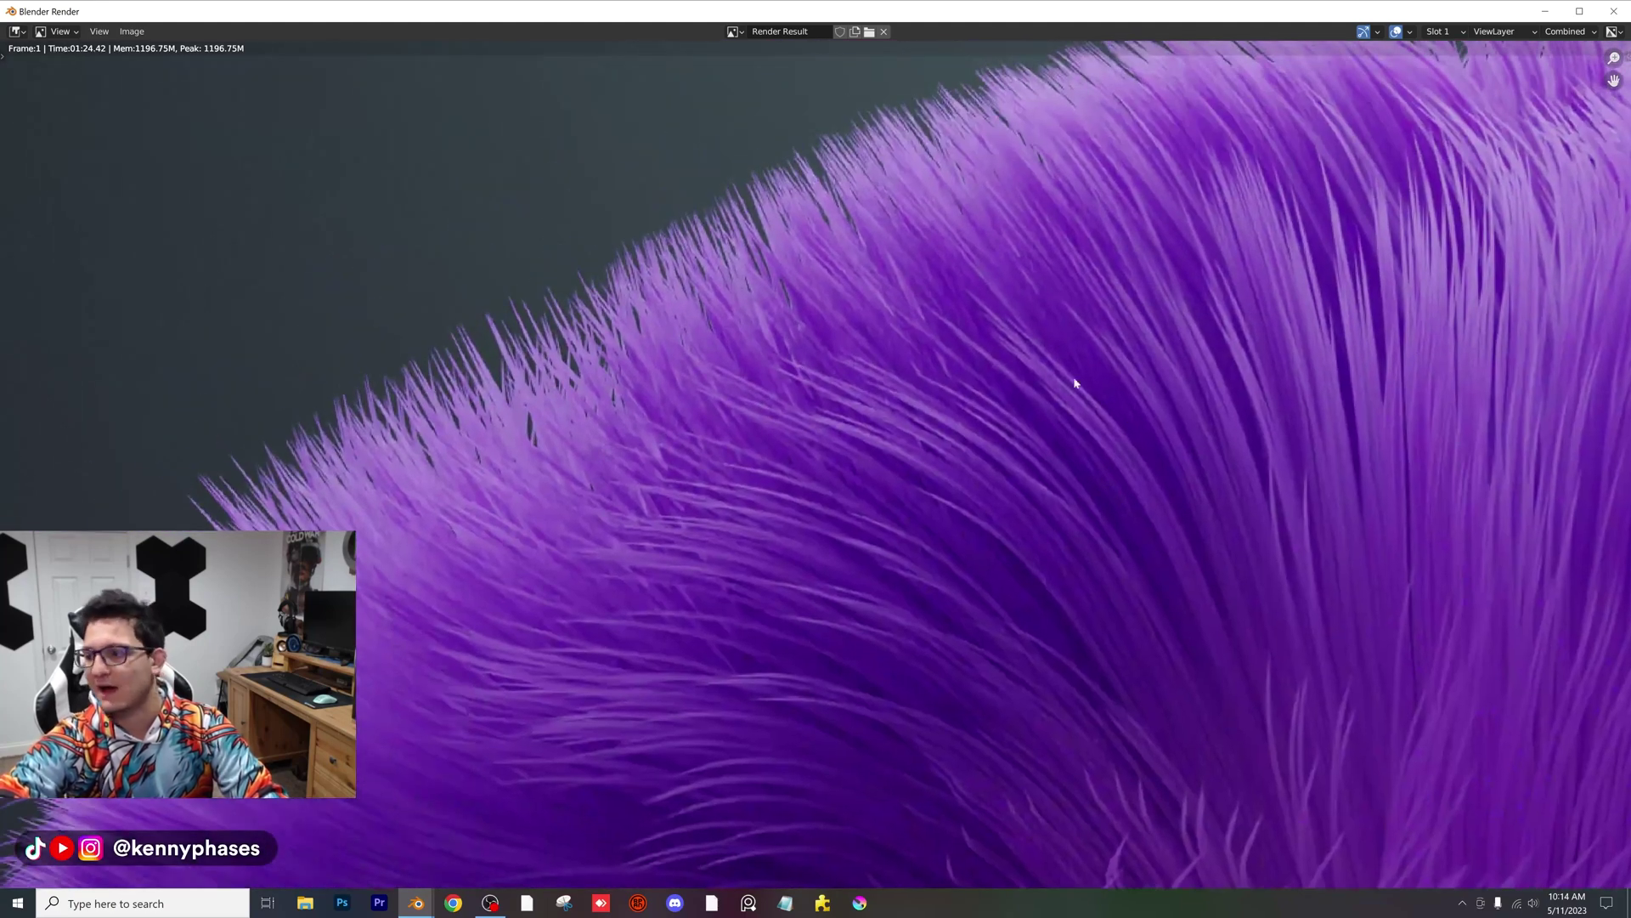
{"action": "scroll", "coordinate": [769, 480], "scroll_direction": "down", "scroll_amount": 5}
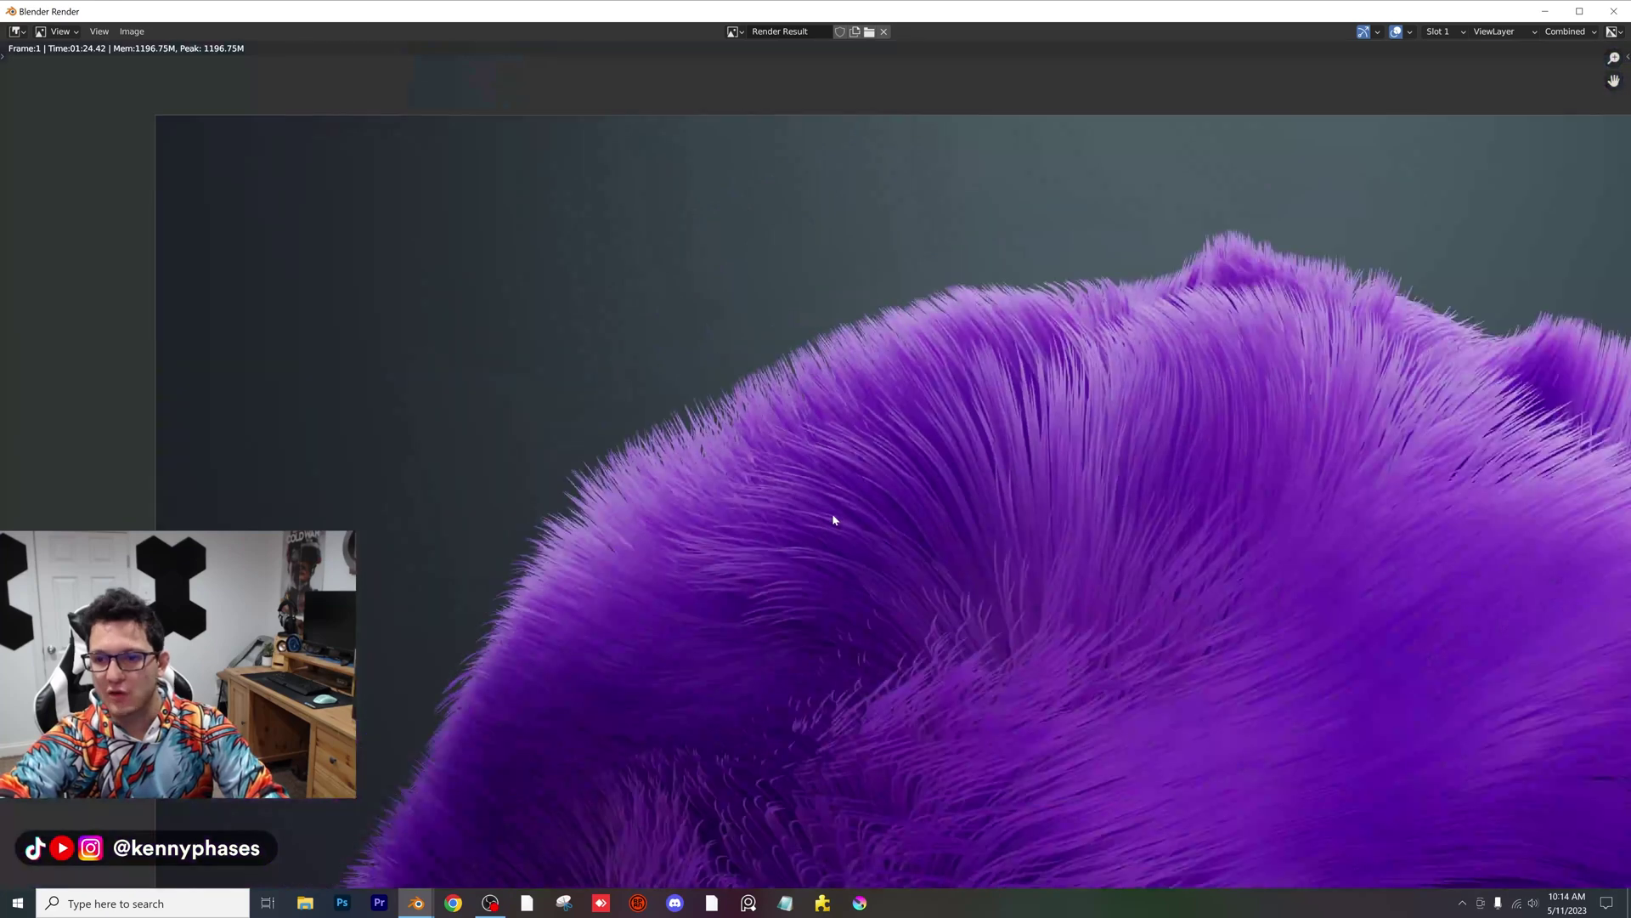
{"action": "scroll", "coordinate": [832, 515], "scroll_direction": "down", "scroll_amount": 1}
{"action": "middle_click_drag", "start_coordinate": [1079, 617], "coordinate": [834, 365]}
{"action": "scroll", "coordinate": [864, 472], "scroll_direction": "down", "scroll_amount": 1}
{"action": "scroll", "coordinate": [907, 400], "scroll_direction": "up", "scroll_amount": 1}
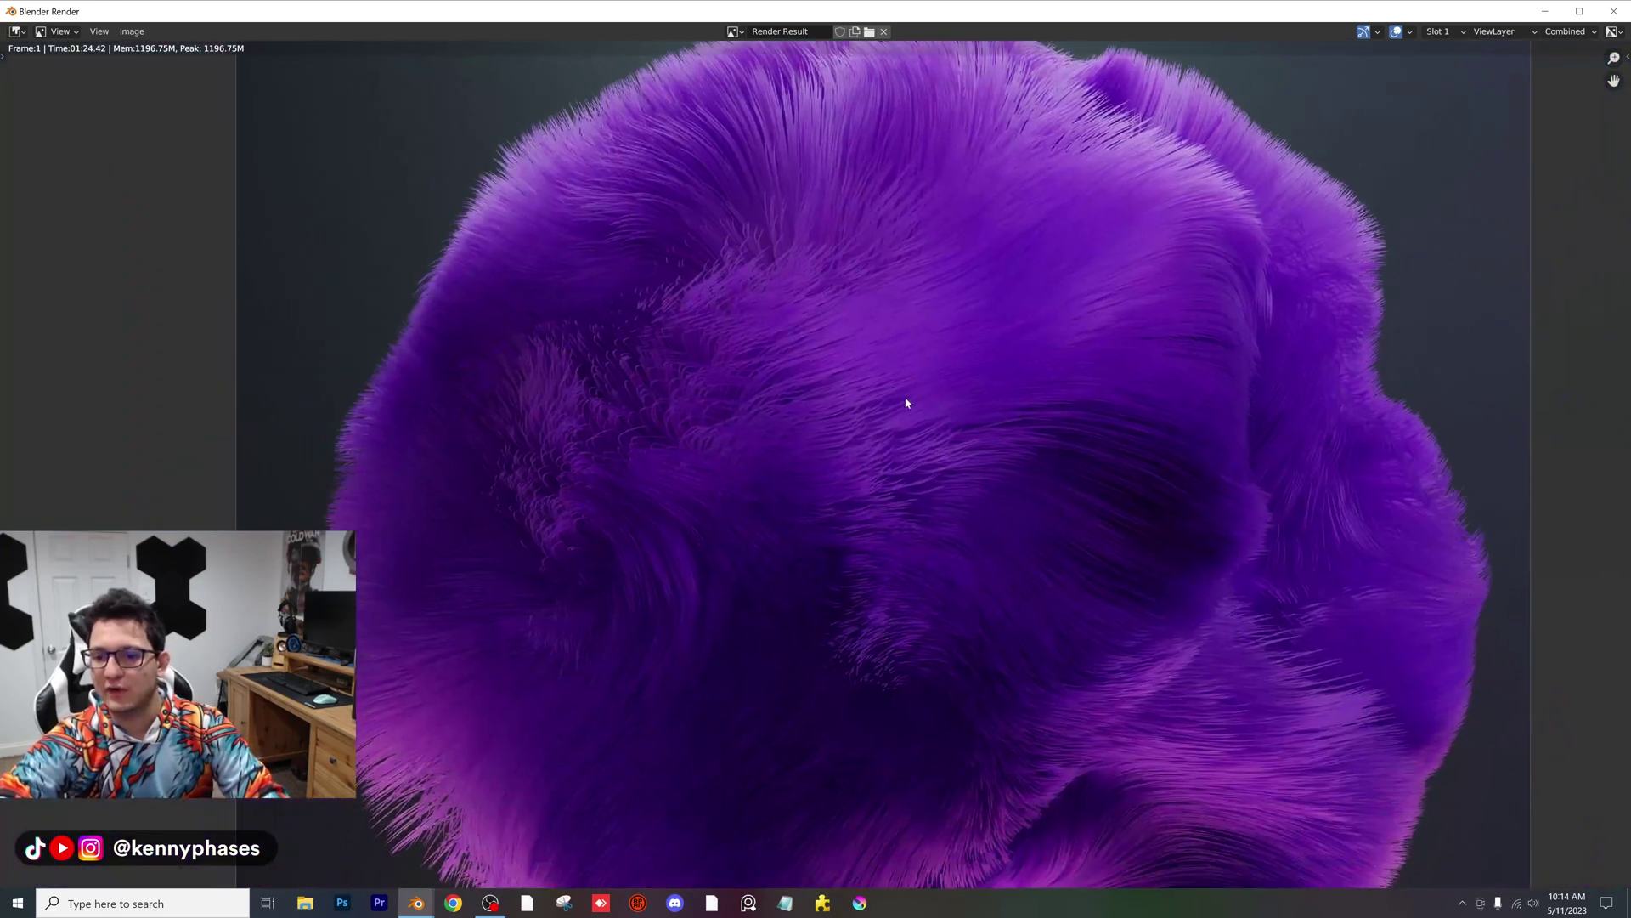
{"action": "scroll", "coordinate": [896, 415], "scroll_direction": "down", "scroll_amount": 2}
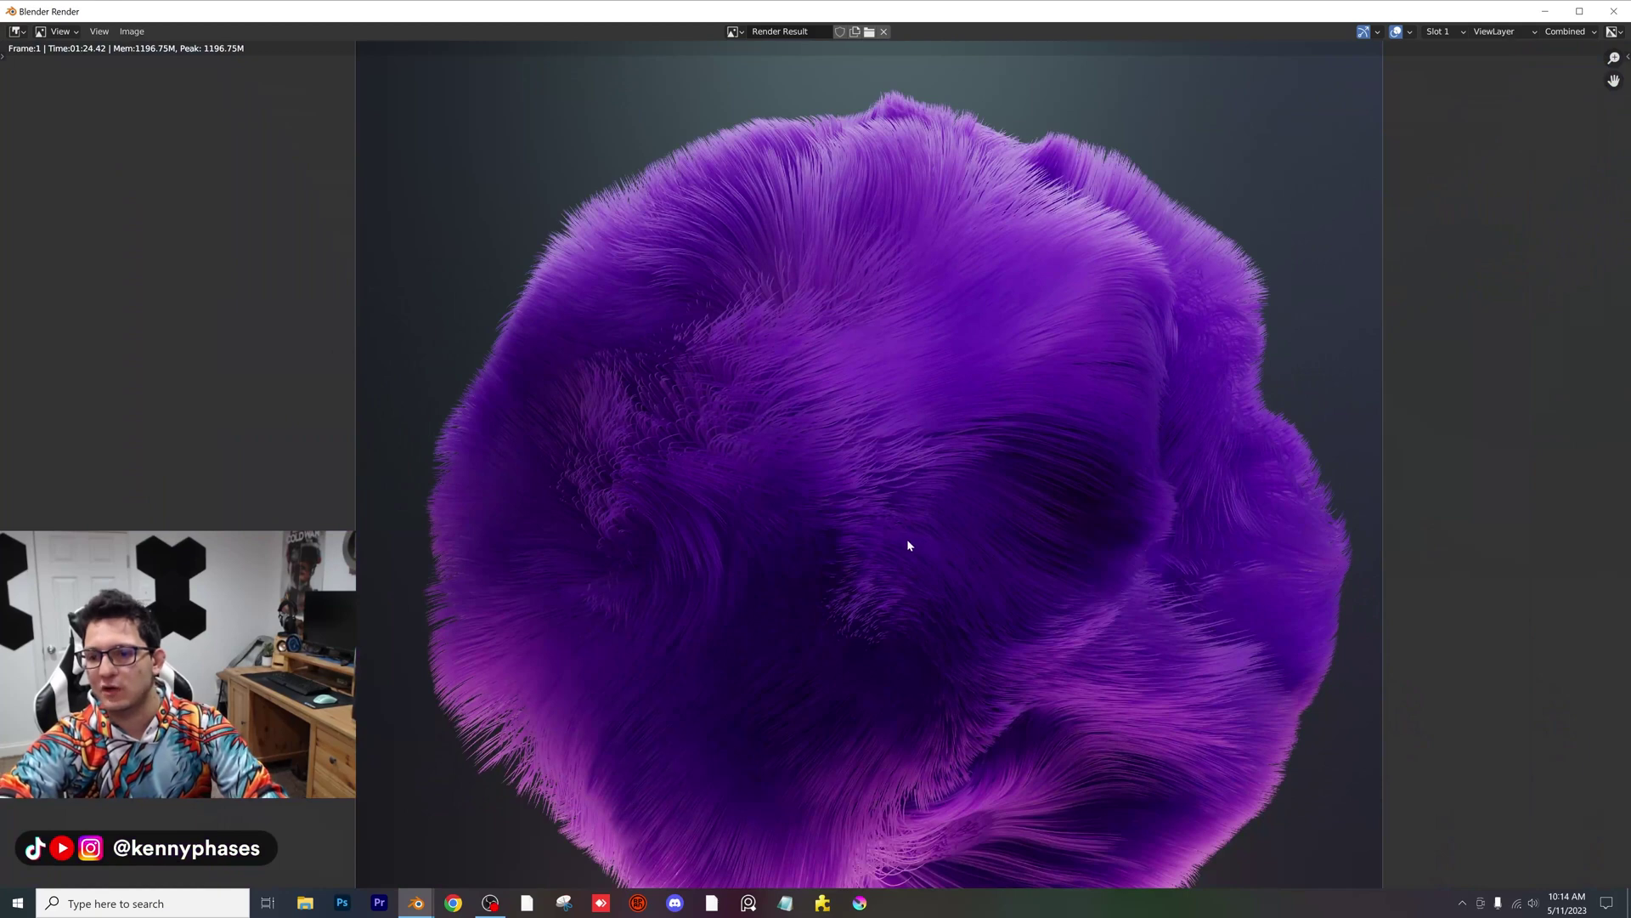
{"action": "scroll", "coordinate": [906, 538], "scroll_direction": "down", "scroll_amount": 1}
{"action": "middle_click_drag", "start_coordinate": [878, 531], "coordinate": [919, 483]}
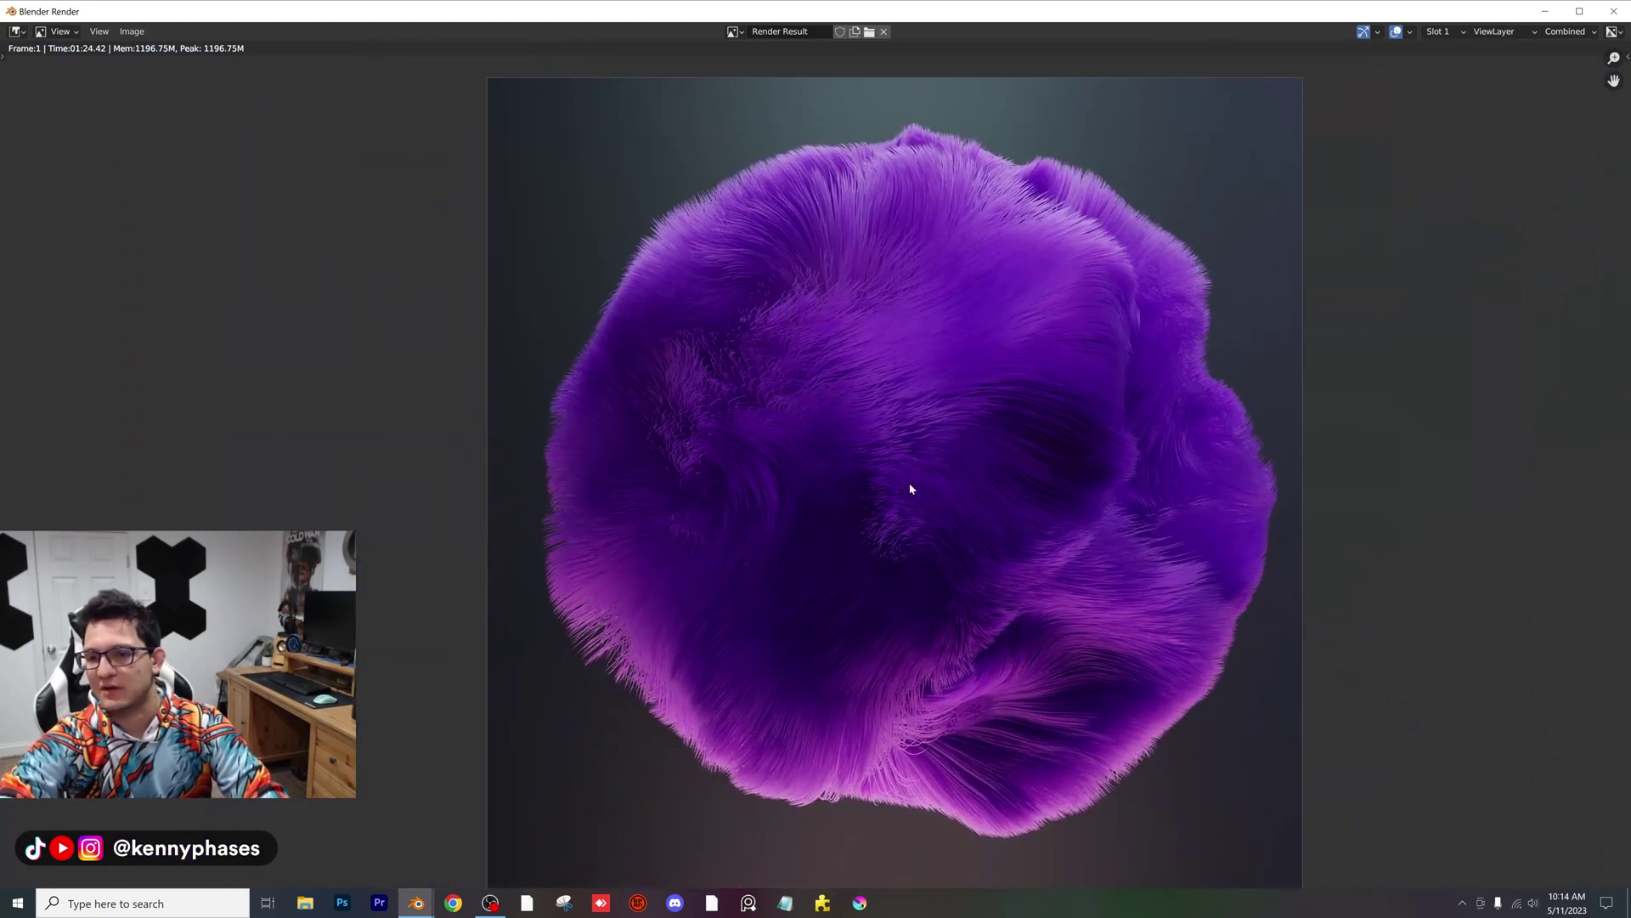